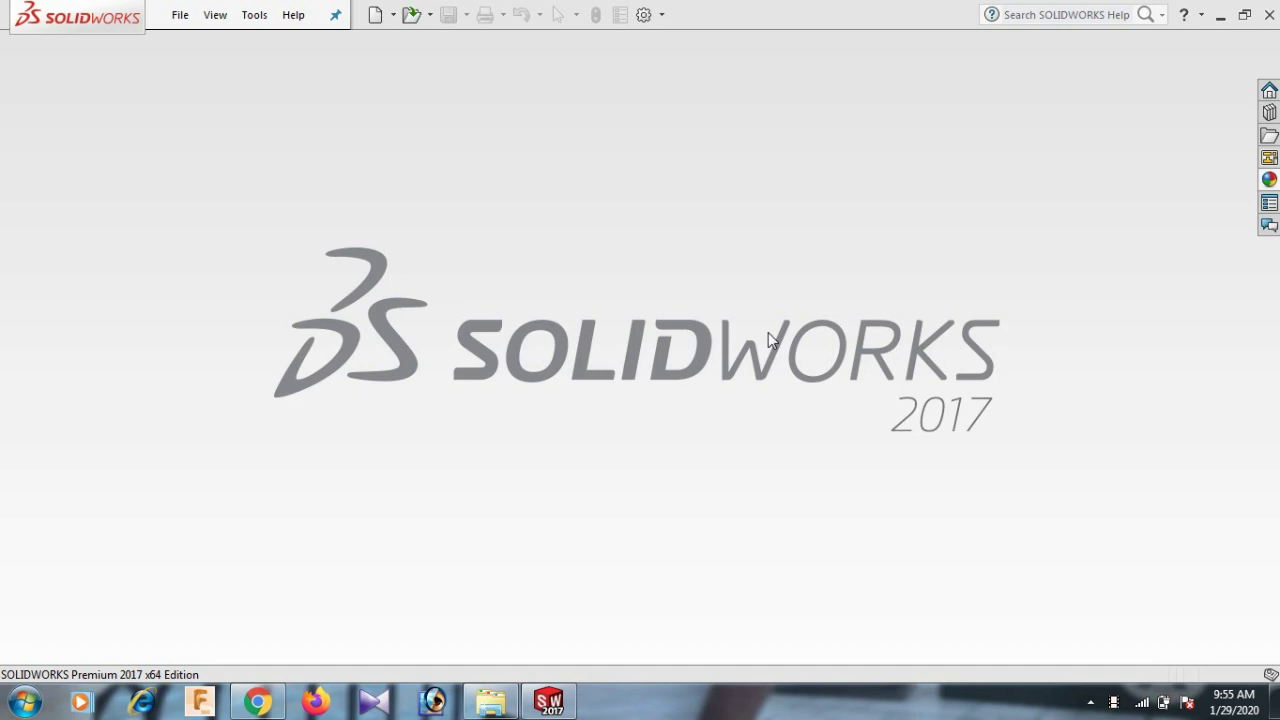
# Step: Start a new part and draw a center rectangle from the origin on the Top Plane
pyautogui.click(178, 18)
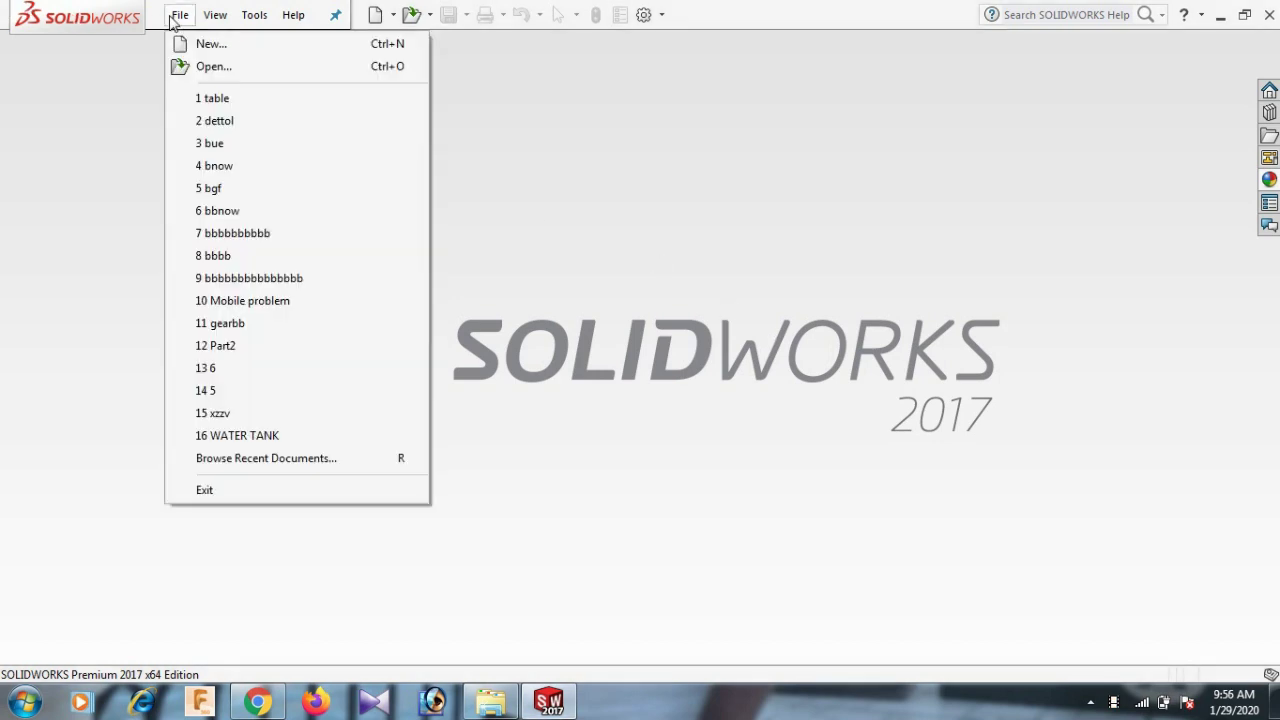
pyautogui.click(205, 44)
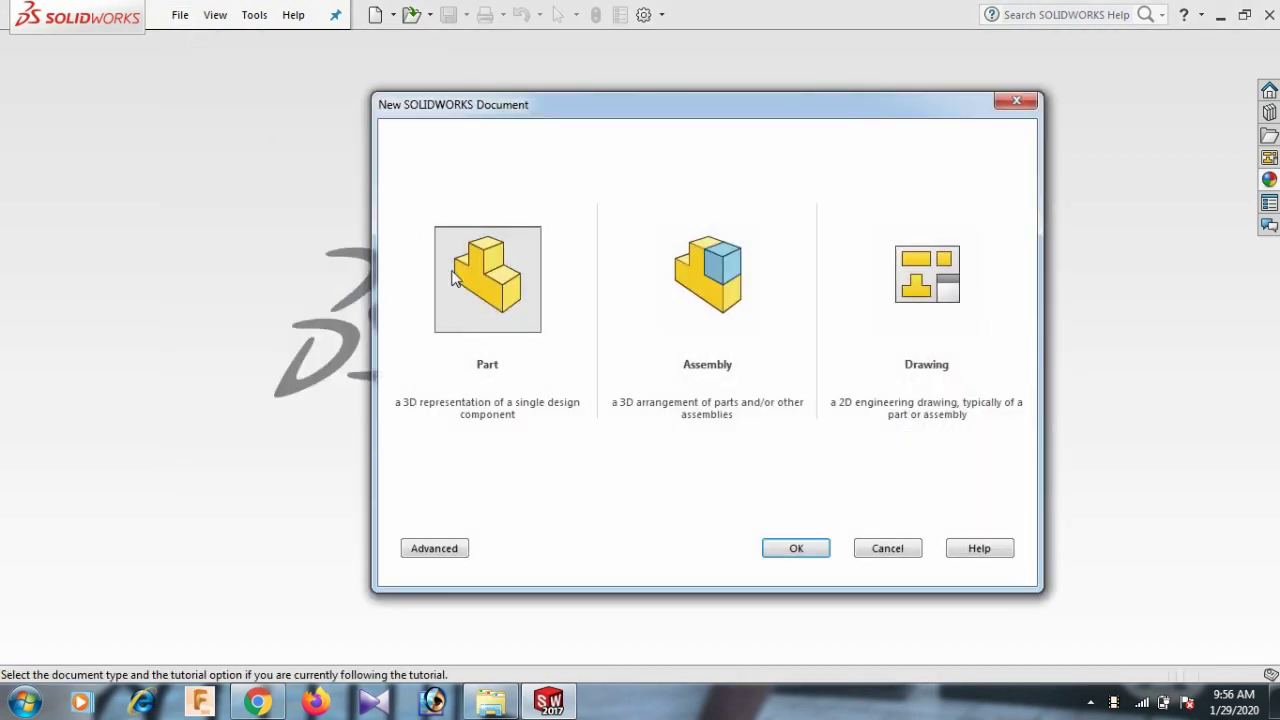
pyautogui.click(820, 555)
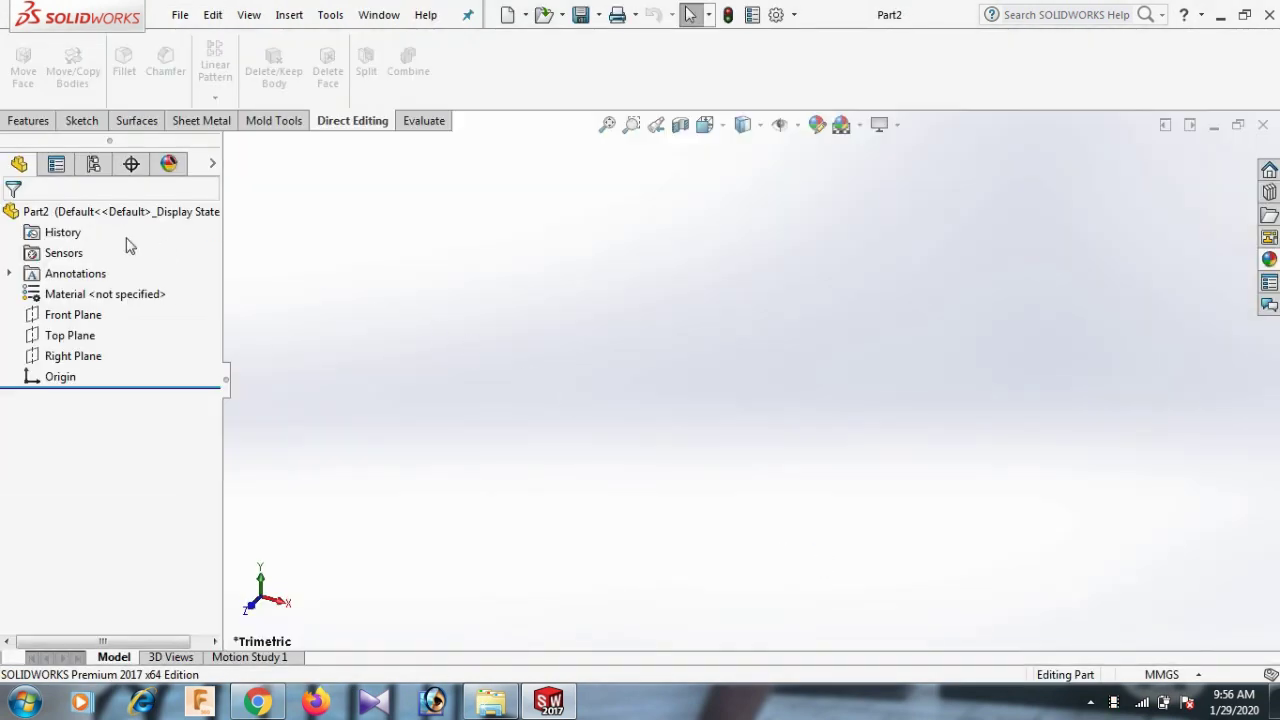
pyautogui.click(81, 339)
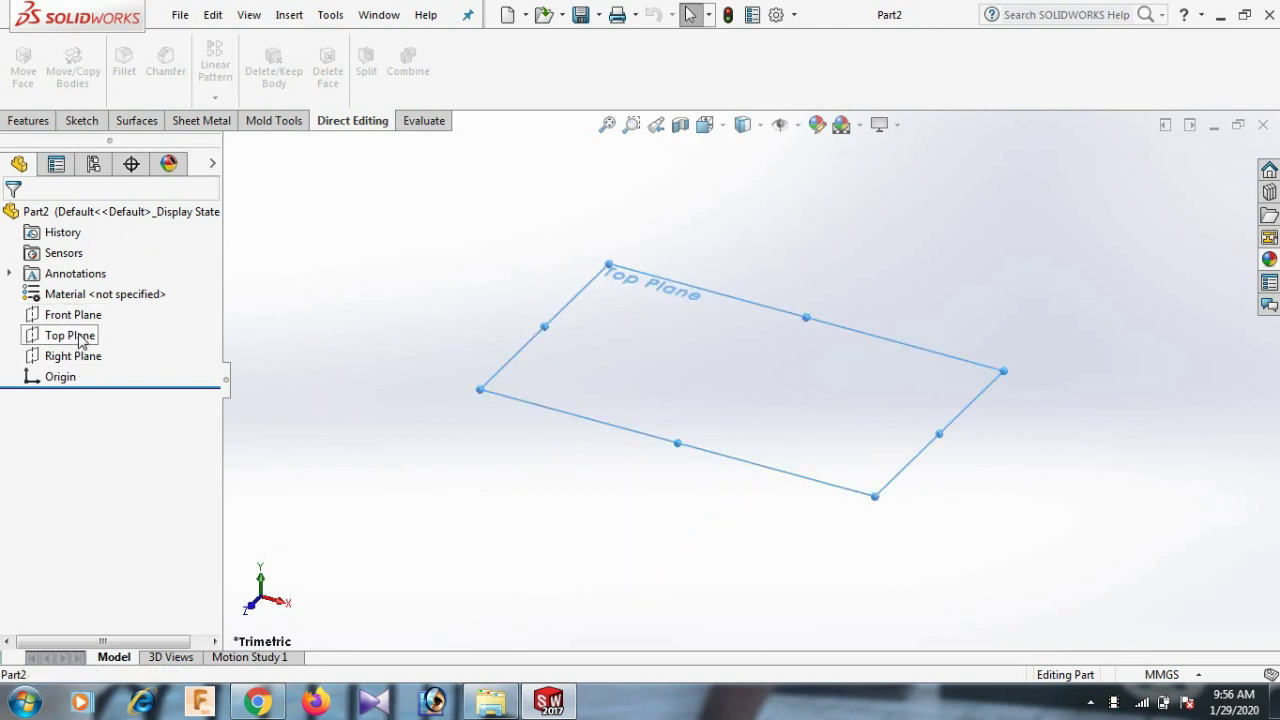
pyautogui.click(96, 306)
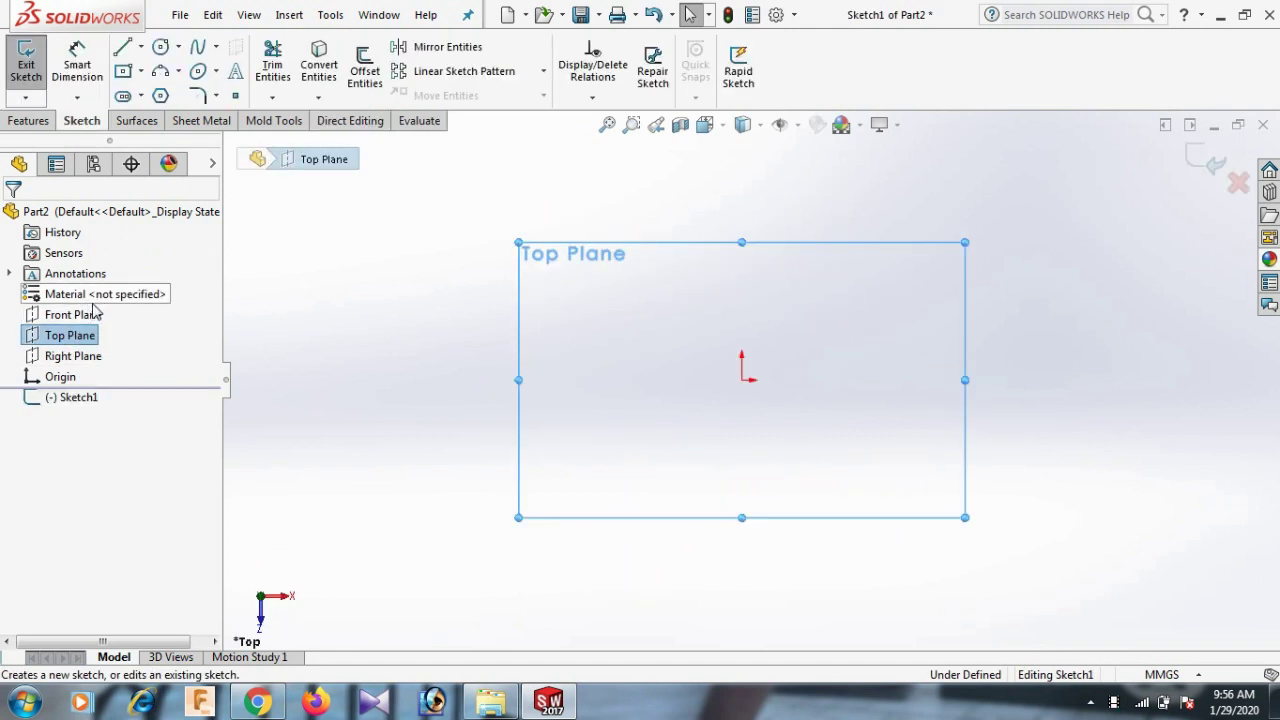
pyautogui.click(122, 73)
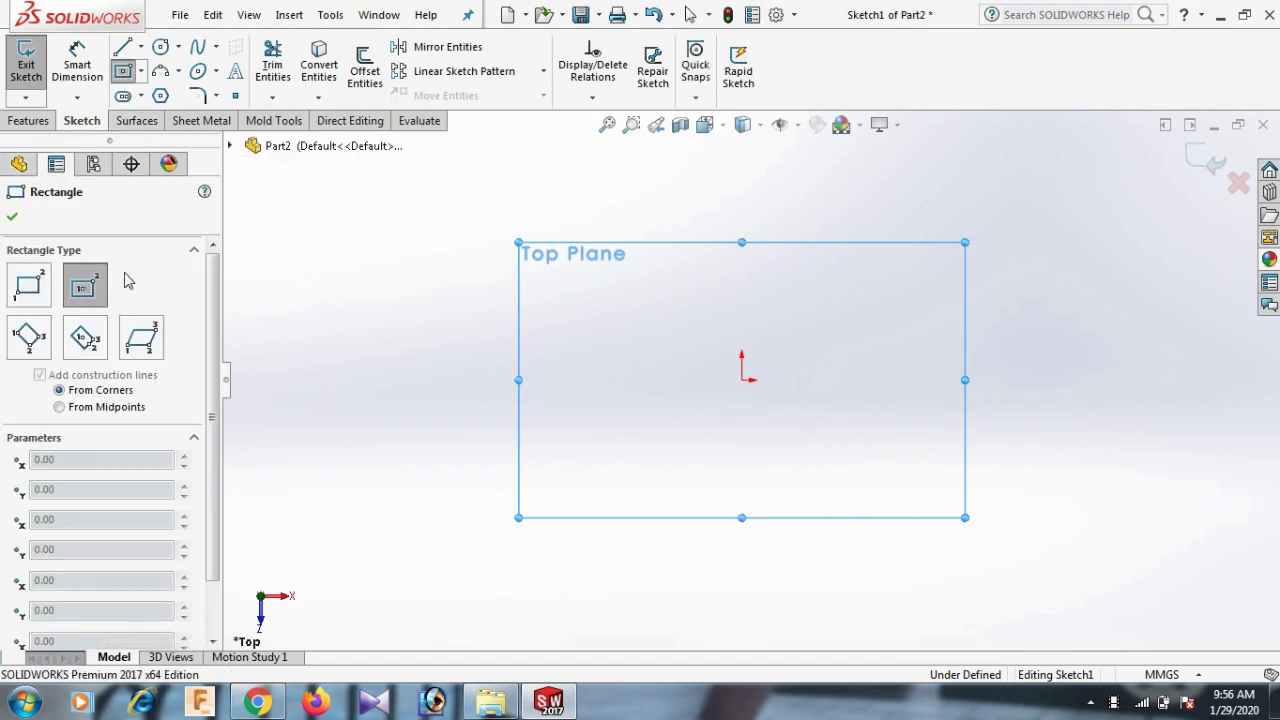
pyautogui.click(741, 380)
pyautogui.click(943, 520)
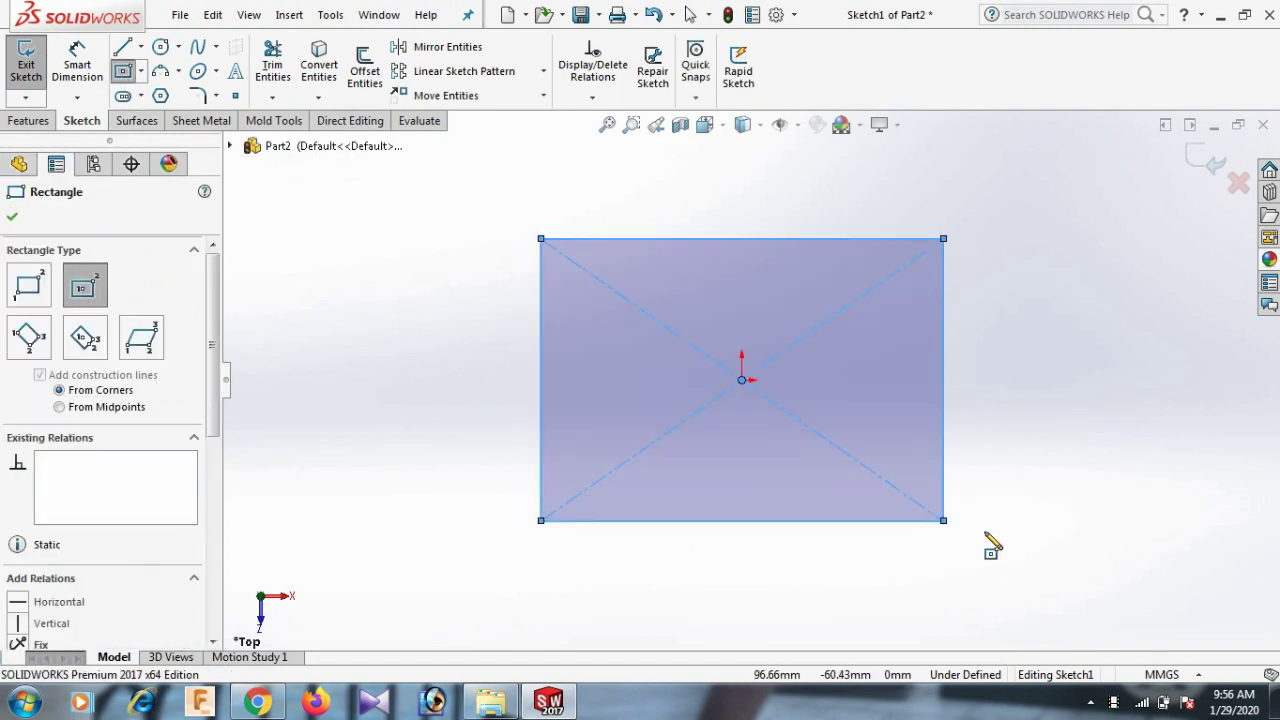
# Step: Dimension the rectangle's height and give its bottom edge a 180 mm width
pyautogui.moveTo(1006, 523); pyautogui.dragTo(980, 394, button='right')
pyautogui.click(944, 405)
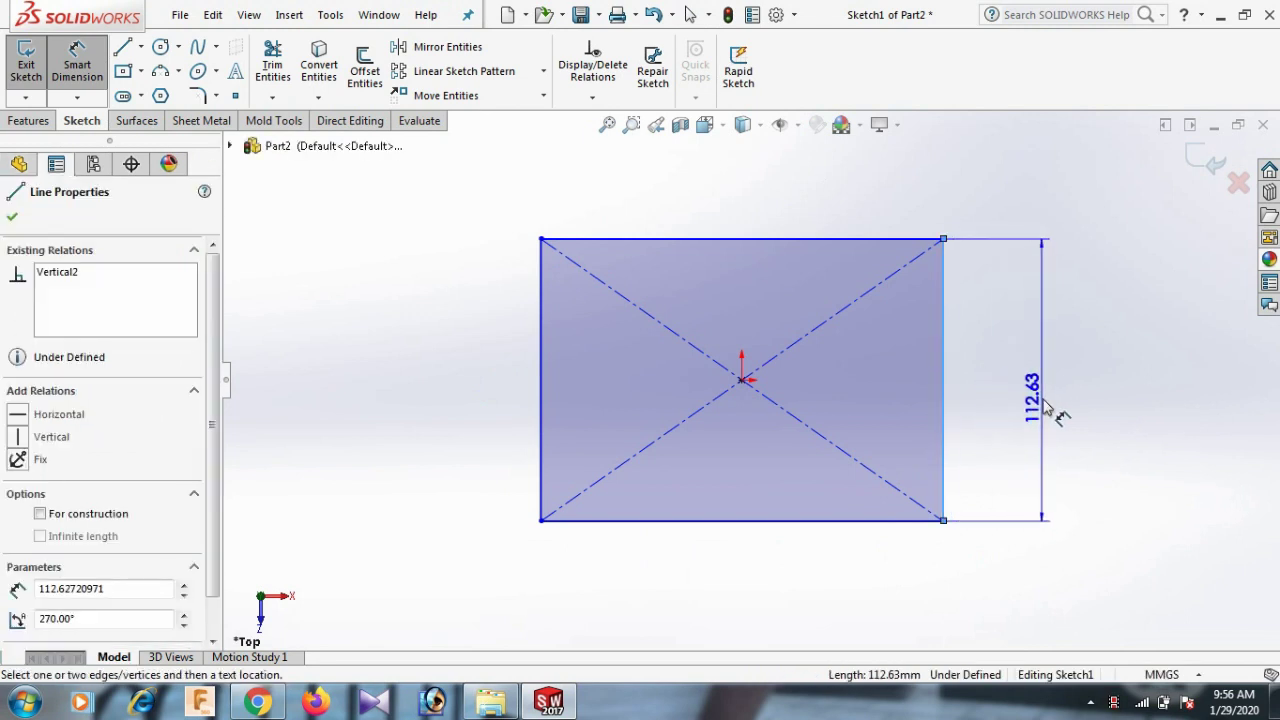
pyautogui.click(1044, 405)
pyautogui.write('1')
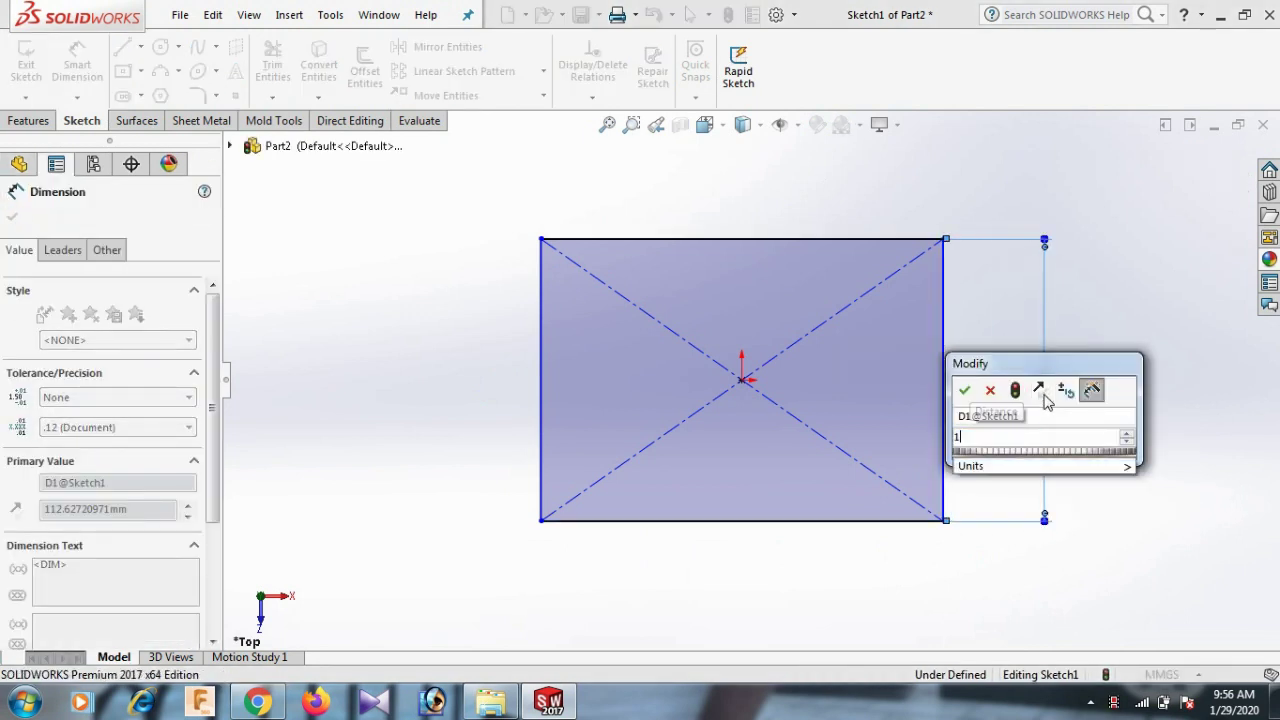
pyautogui.write('0')
pyautogui.press('Return')
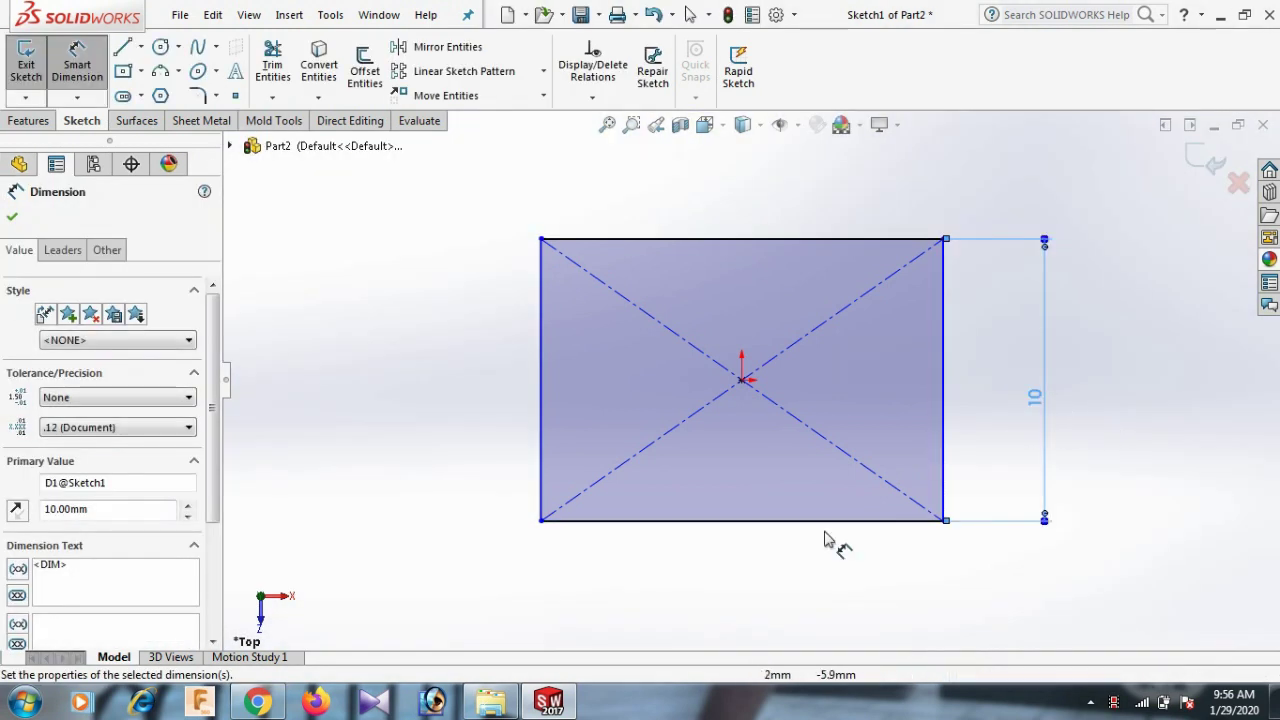
pyautogui.click(806, 521)
pyautogui.click(794, 576)
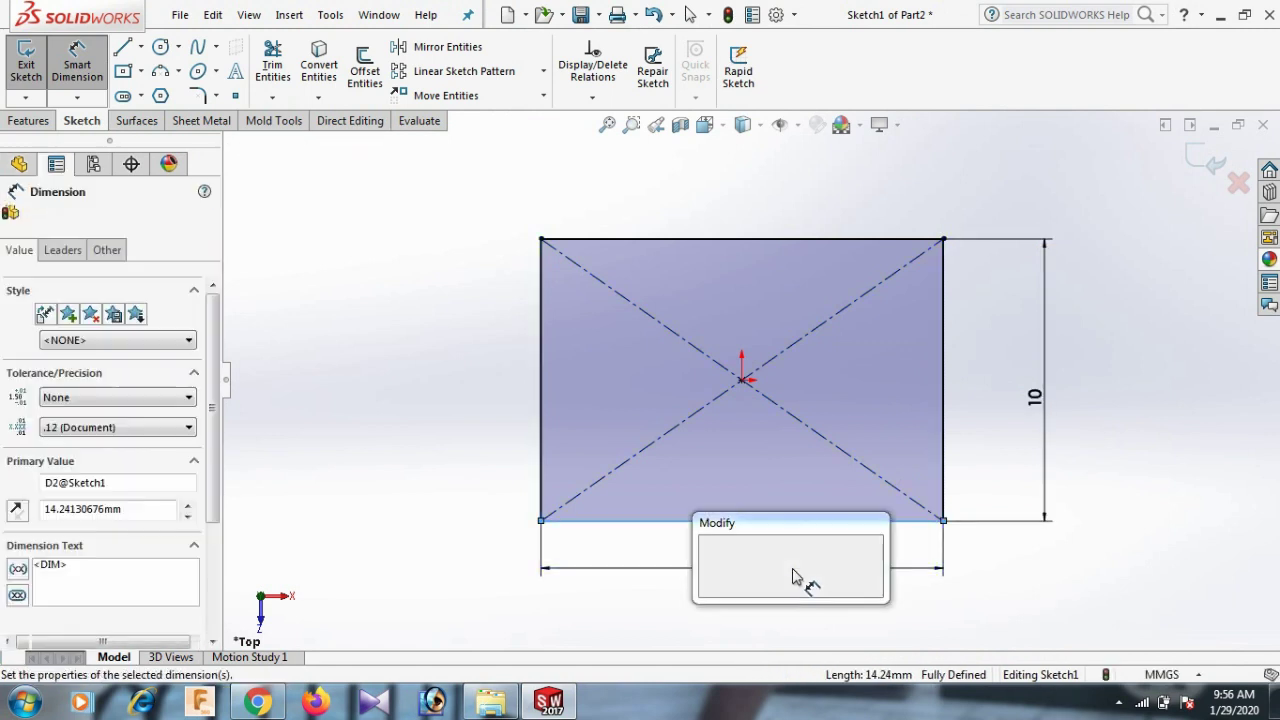
pyautogui.write('180')
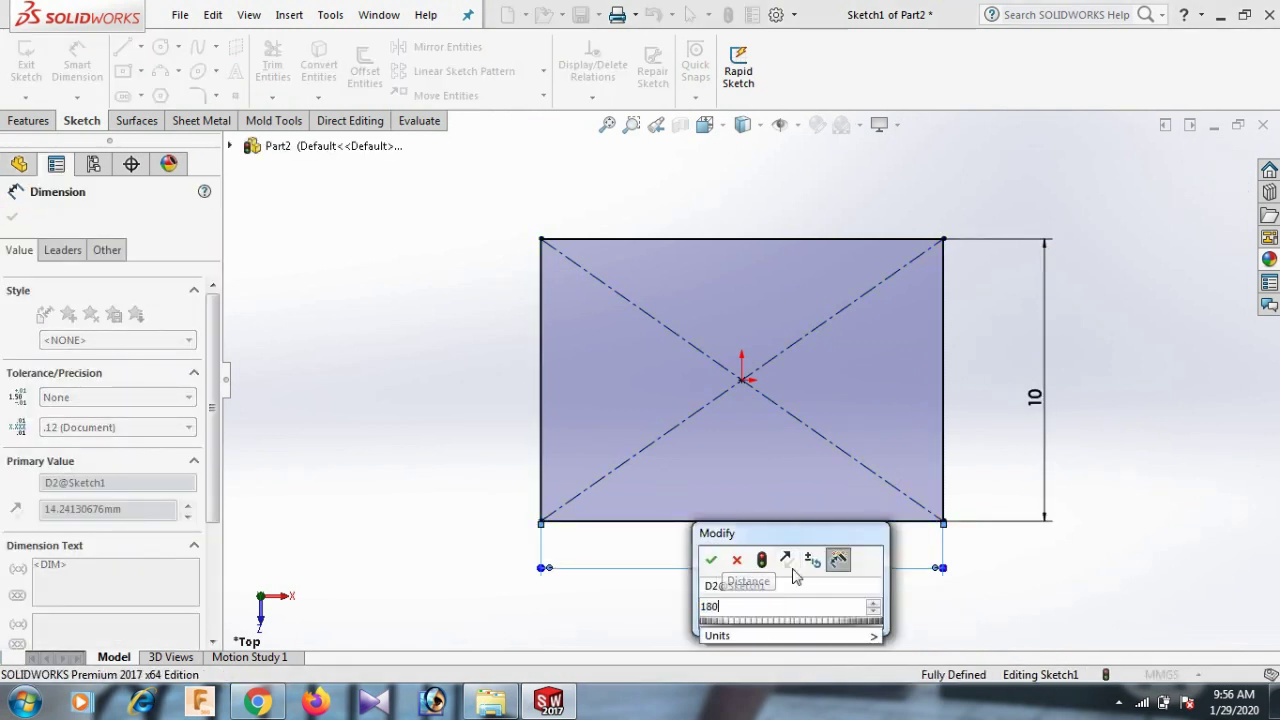
pyautogui.press('Return')
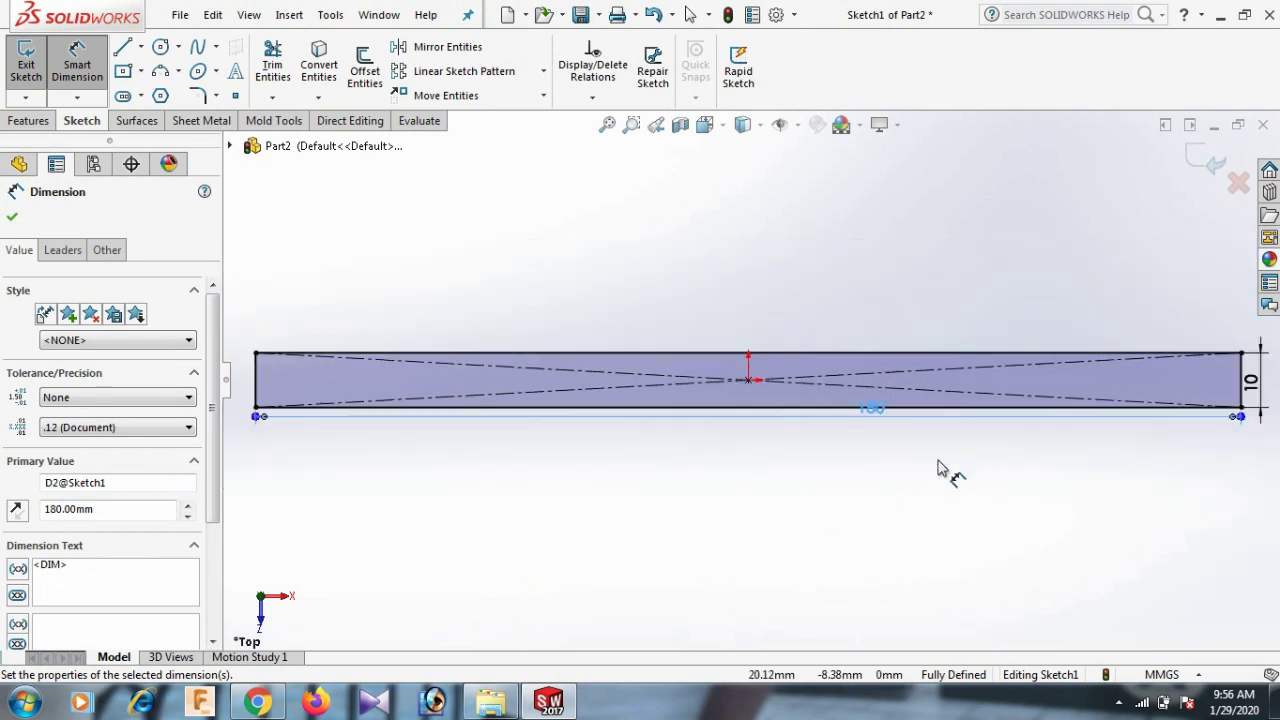
# Step: Change the rectangle's height dimension to 100 mm and exit dimensioning
pyautogui.doubleClick(1178, 390)
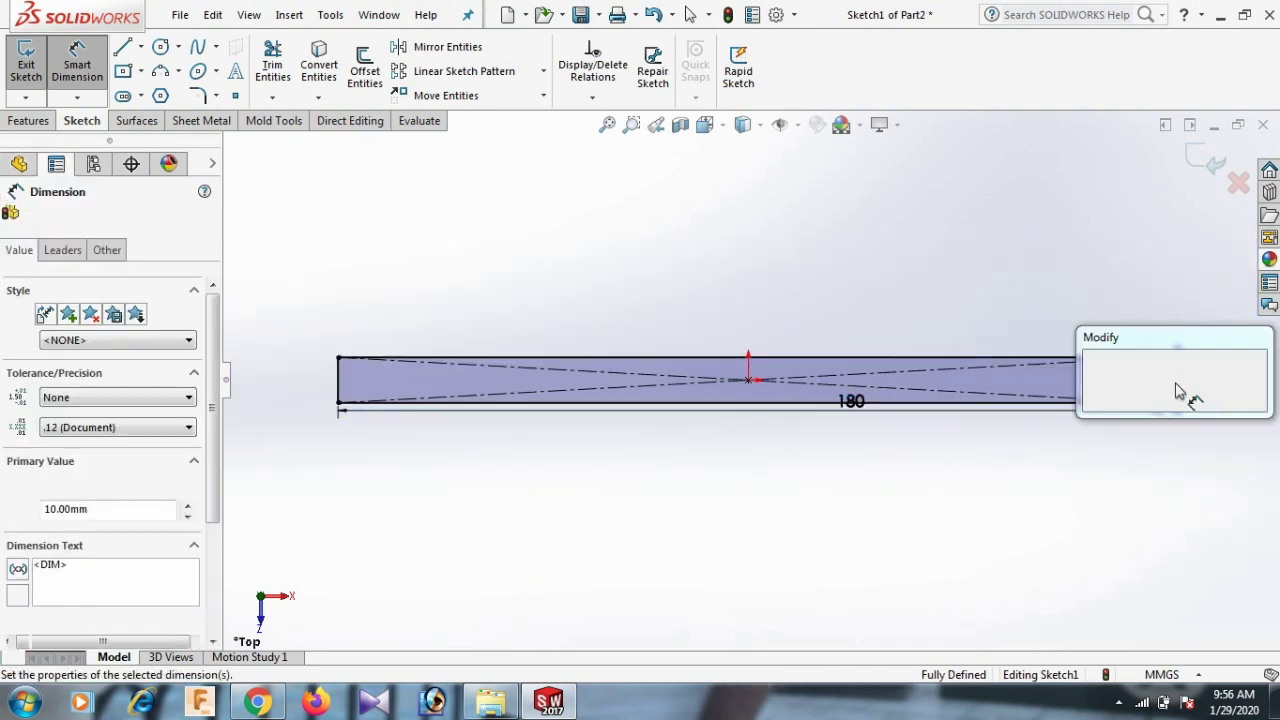
pyautogui.write('10')
pyautogui.press('Return')
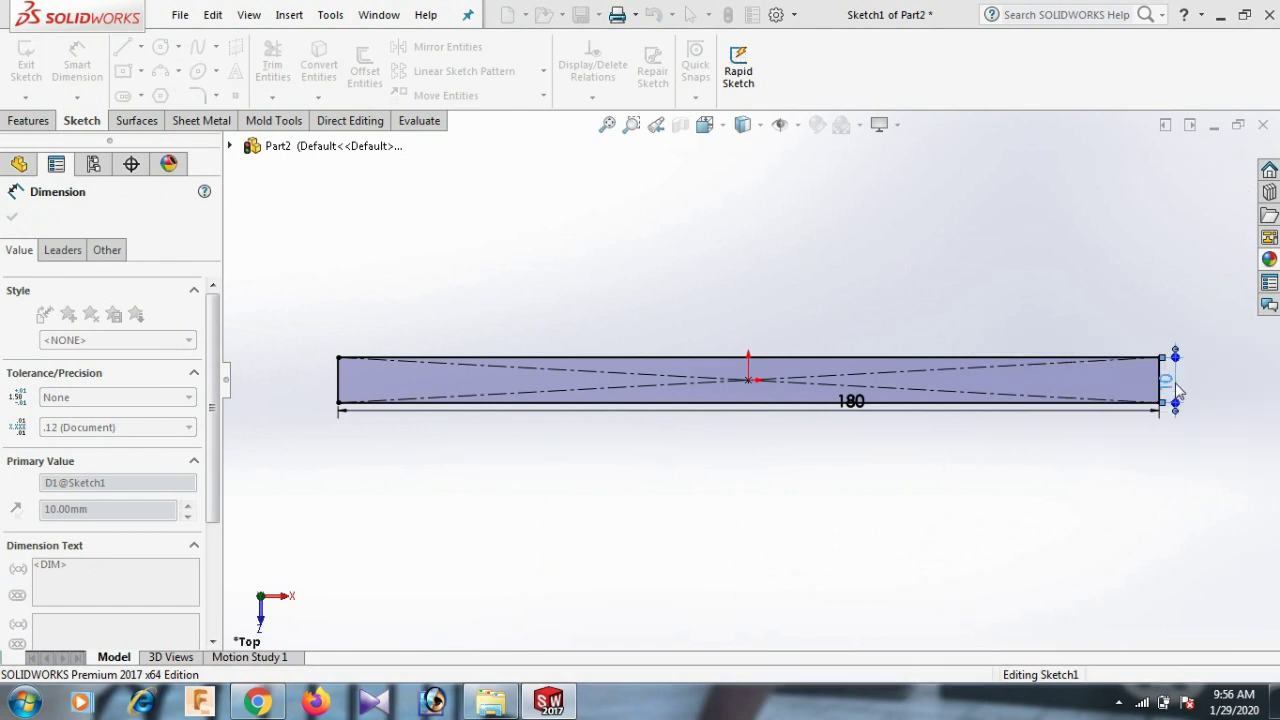
pyautogui.click(1096, 308)
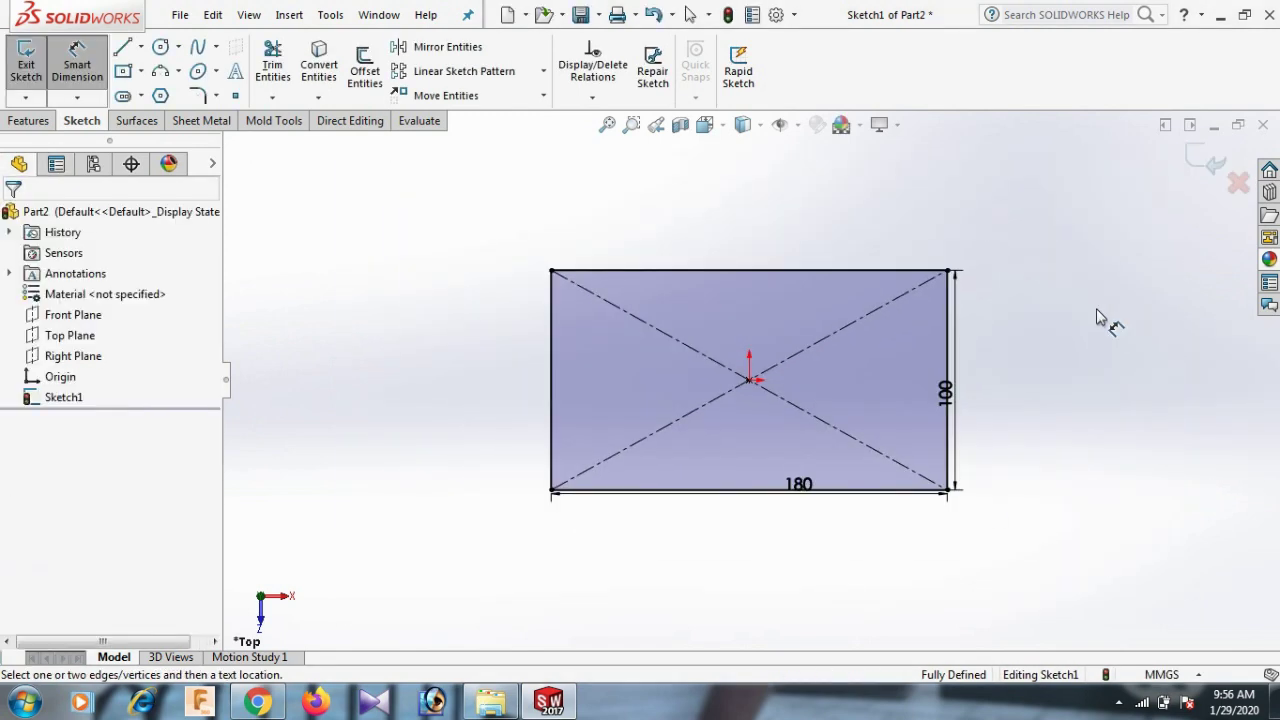
pyautogui.rightClick(1096, 308)
pyautogui.click(1090, 367)
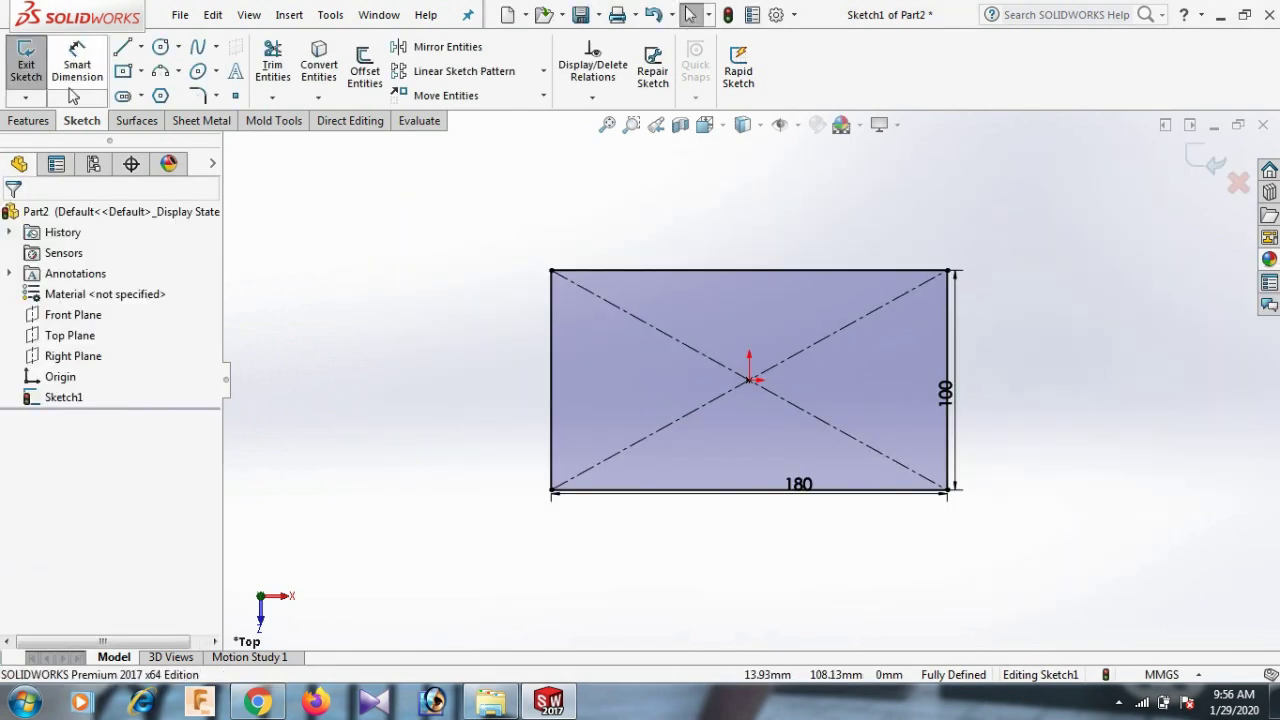
# Step: Round all four rectangle corners with 5 mm sketch fillets
pyautogui.click(205, 92)
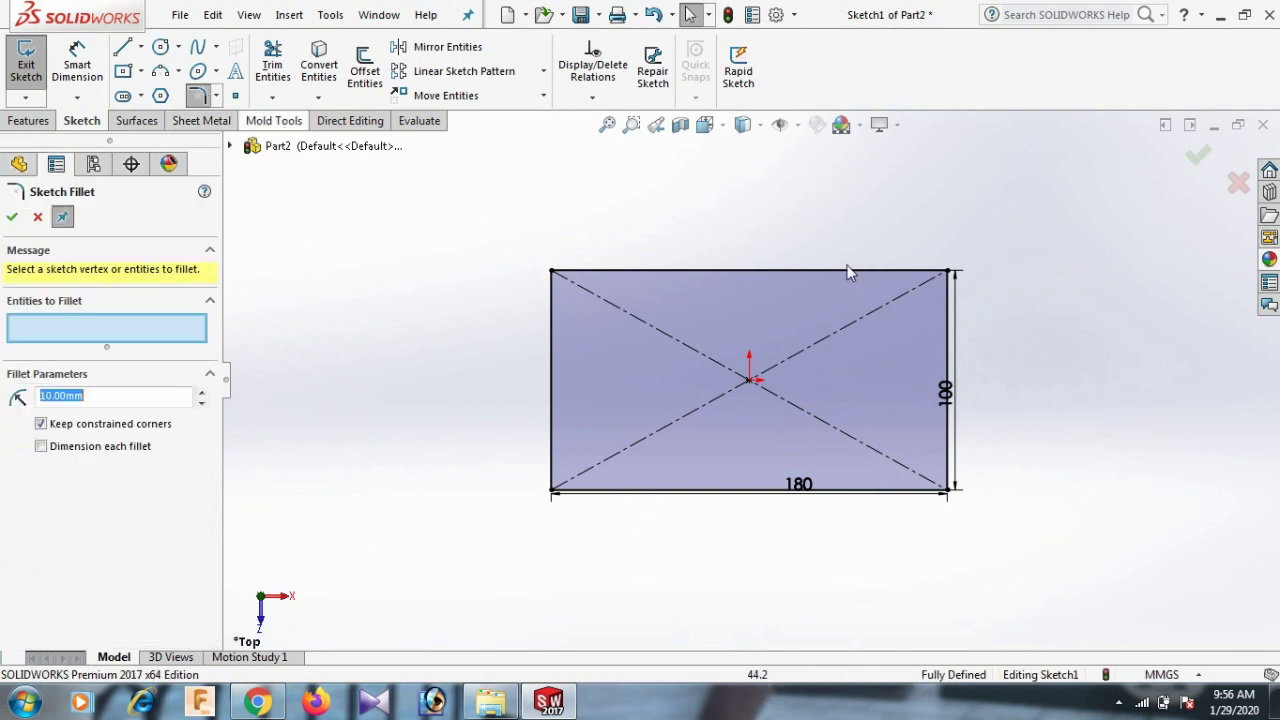
pyautogui.click(946, 272)
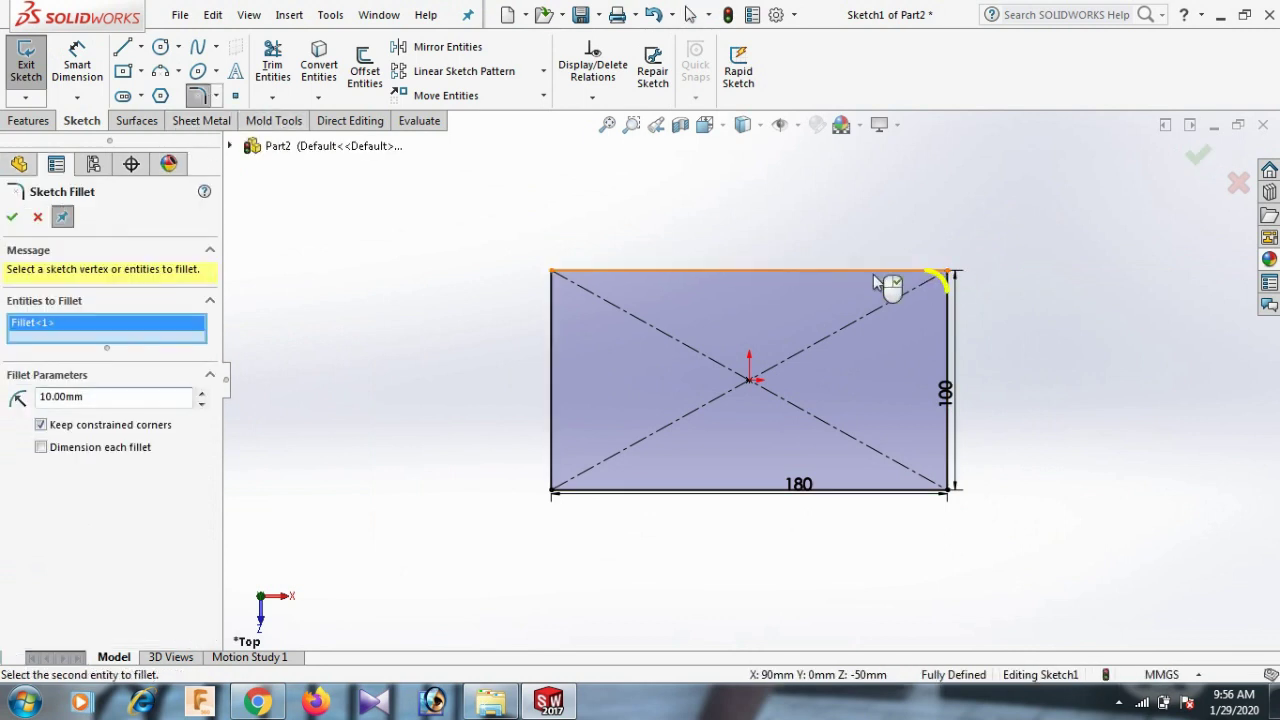
pyautogui.click(556, 273)
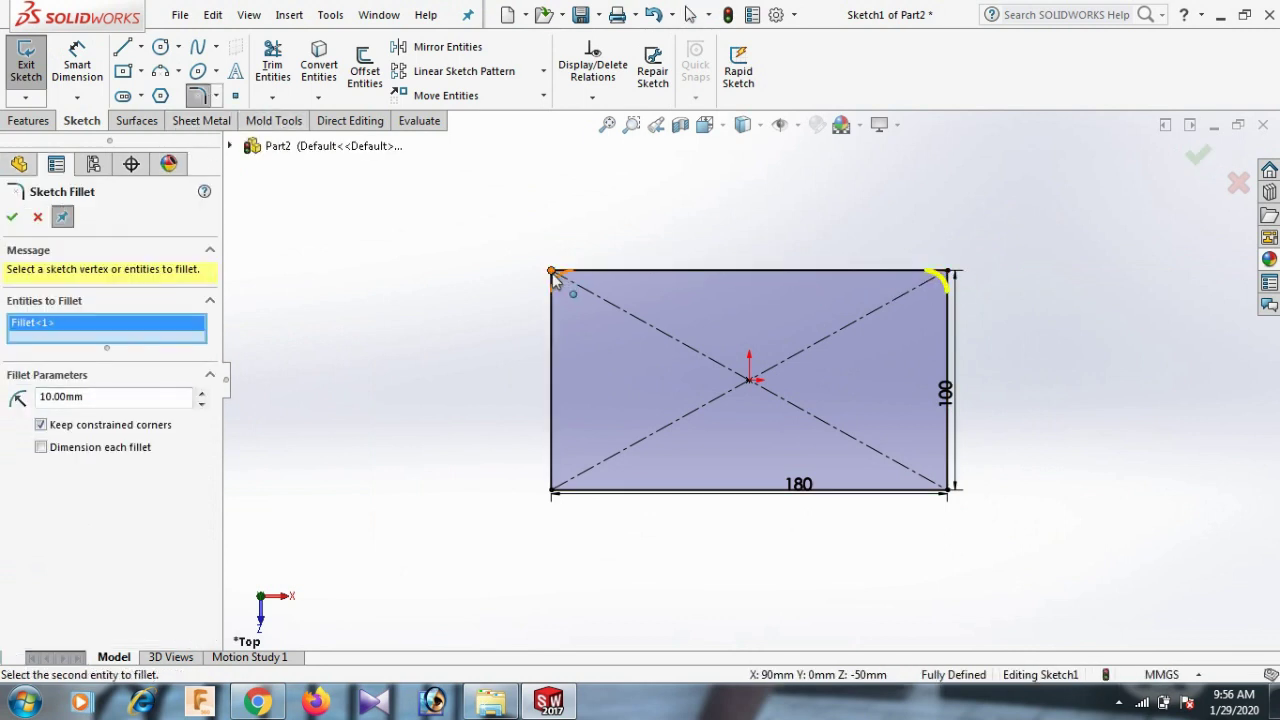
pyautogui.click(557, 487)
pyautogui.click(947, 489)
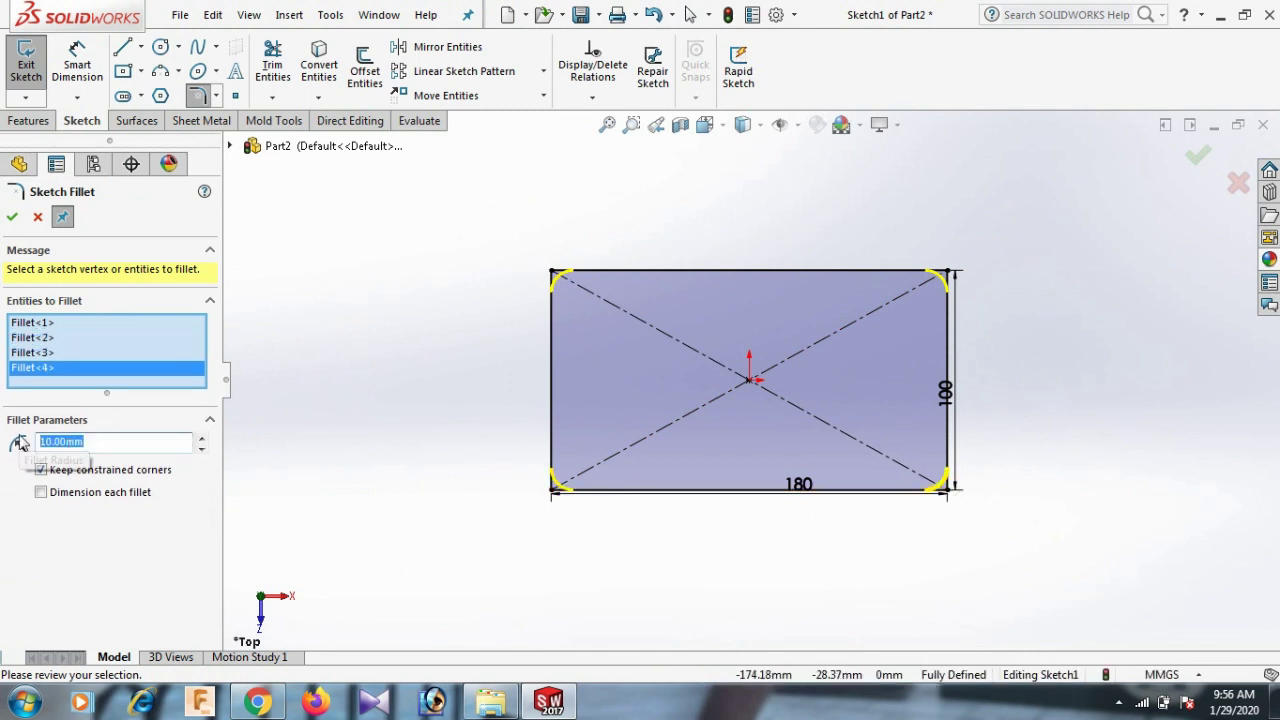
pyautogui.write('5')
pyautogui.press('Return')
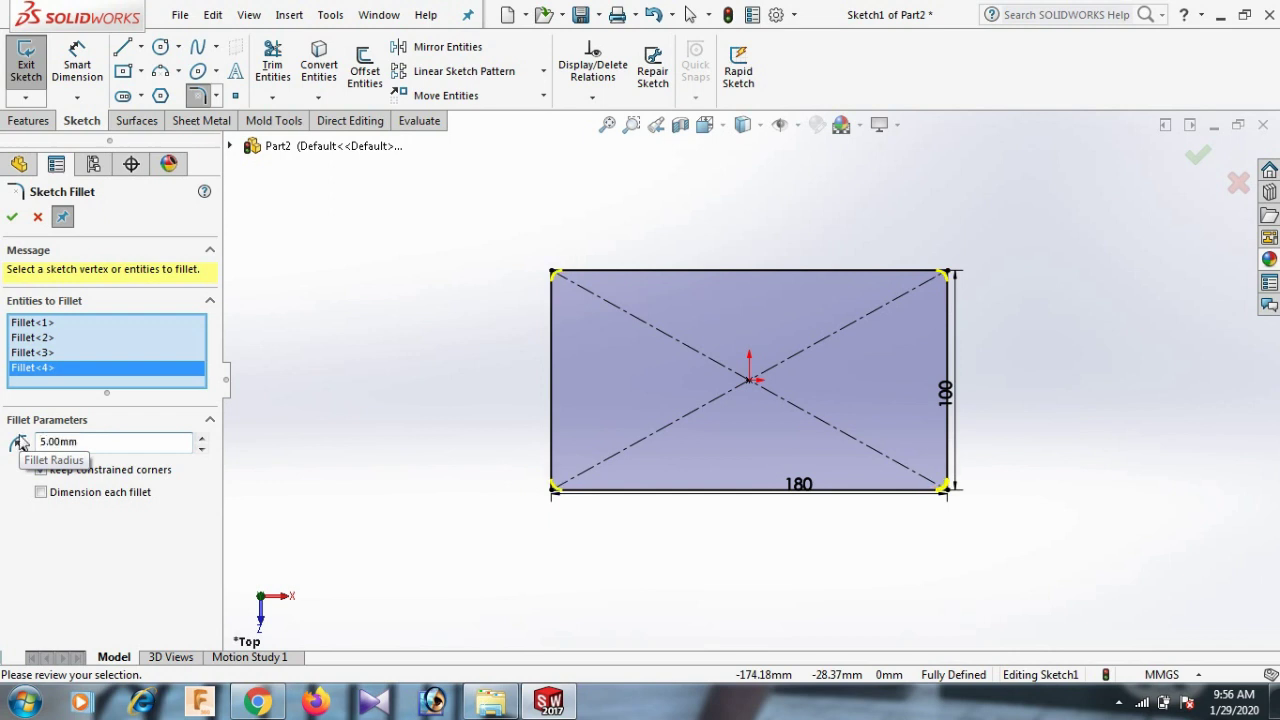
pyautogui.click(12, 217)
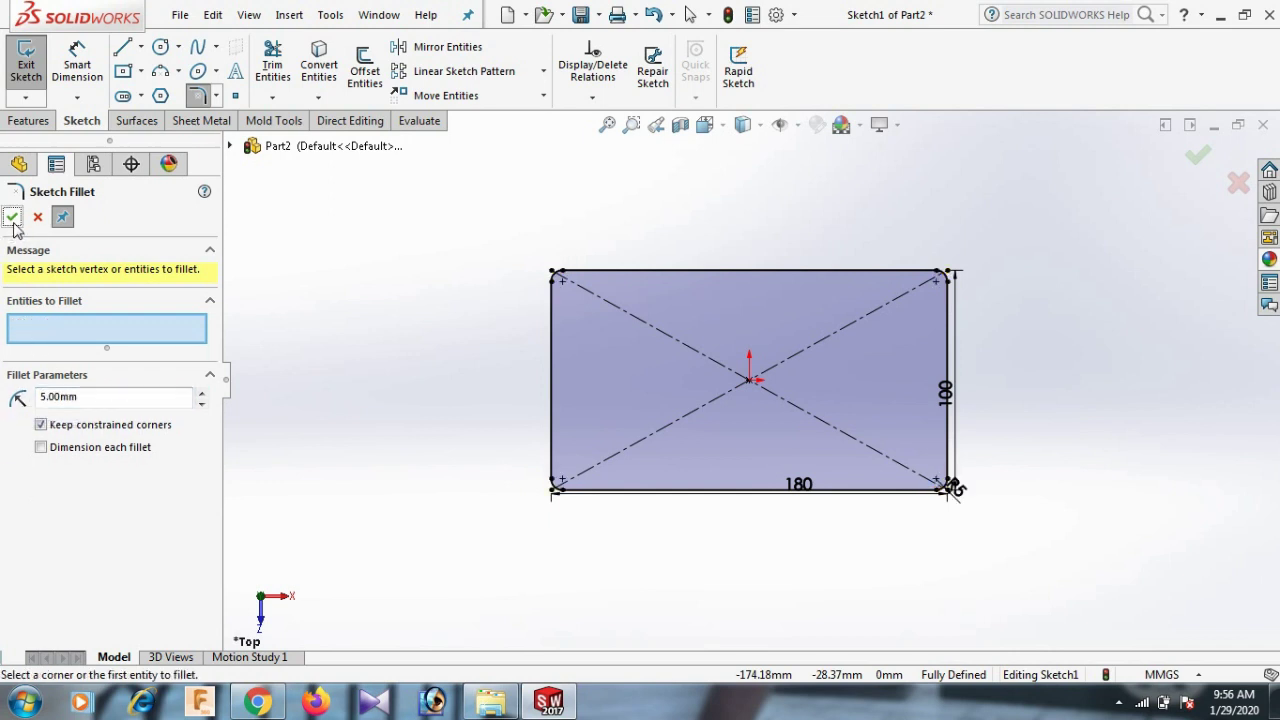
pyautogui.click(13, 221)
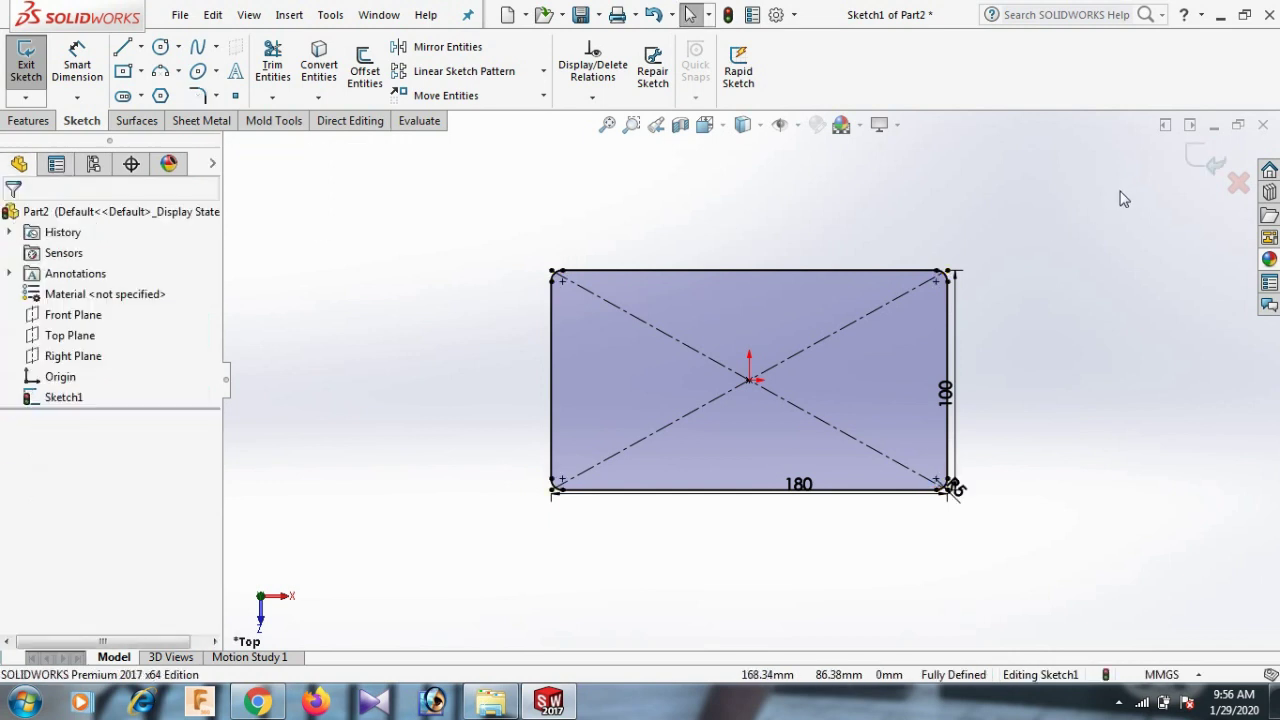
# Step: Turn the filleted sketch into a planar surface, viewed isometrically
pyautogui.press('space')
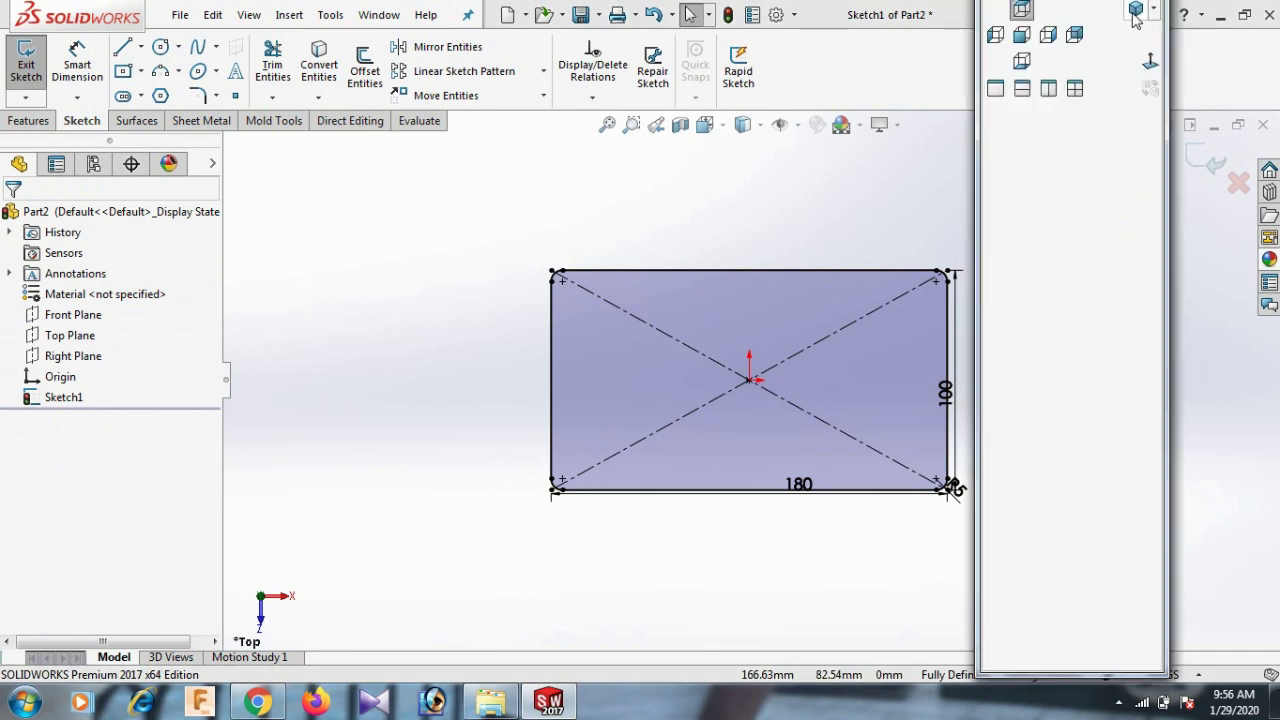
pyautogui.click(1134, 12)
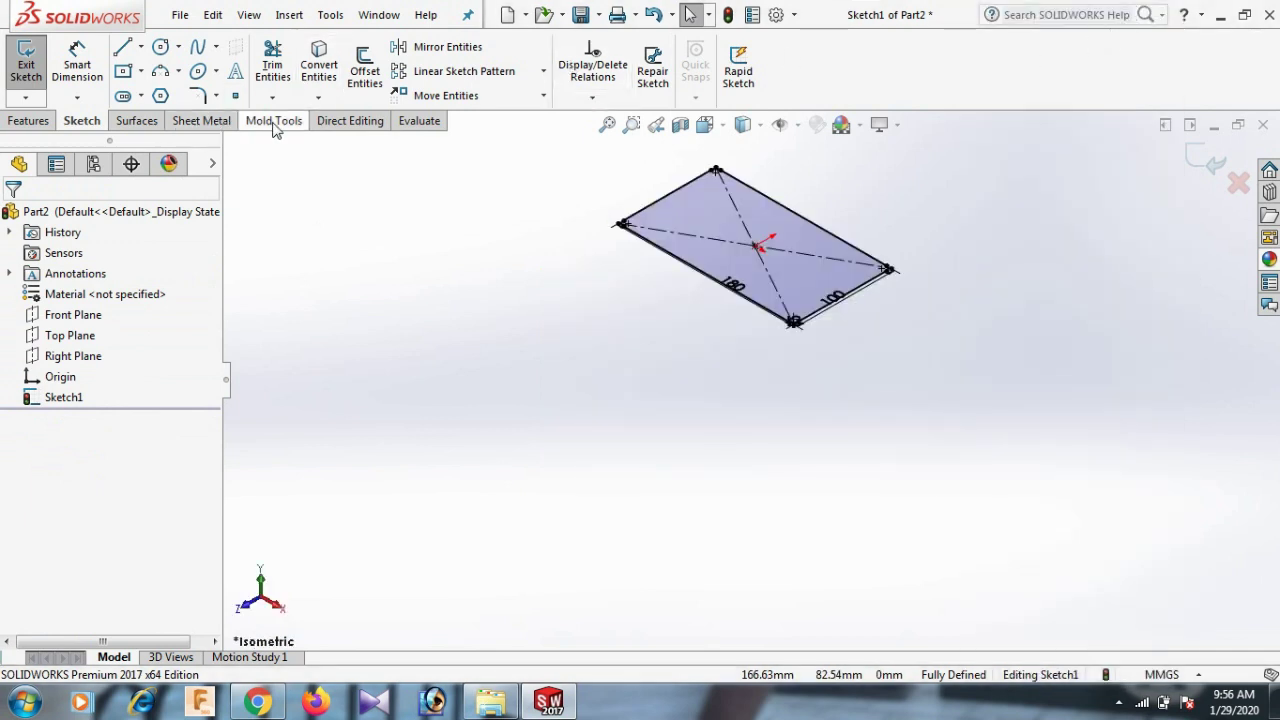
pyautogui.click(141, 122)
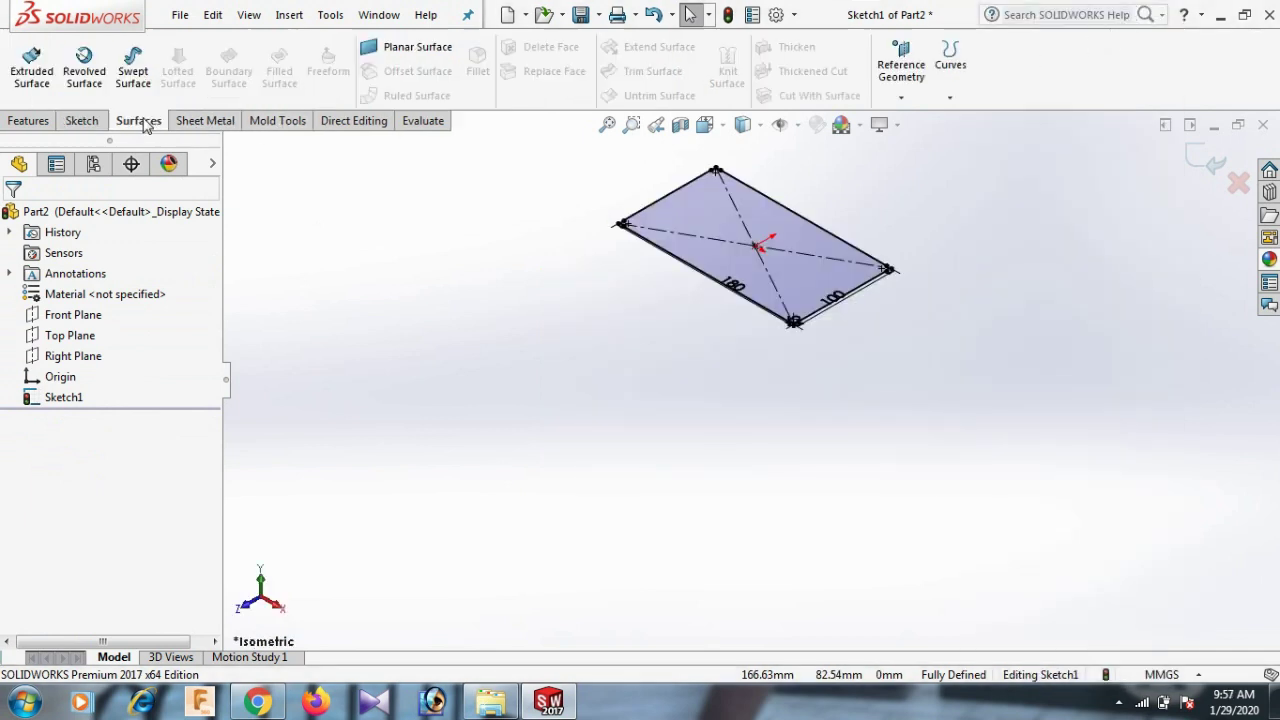
pyautogui.click(417, 47)
pyautogui.click(11, 217)
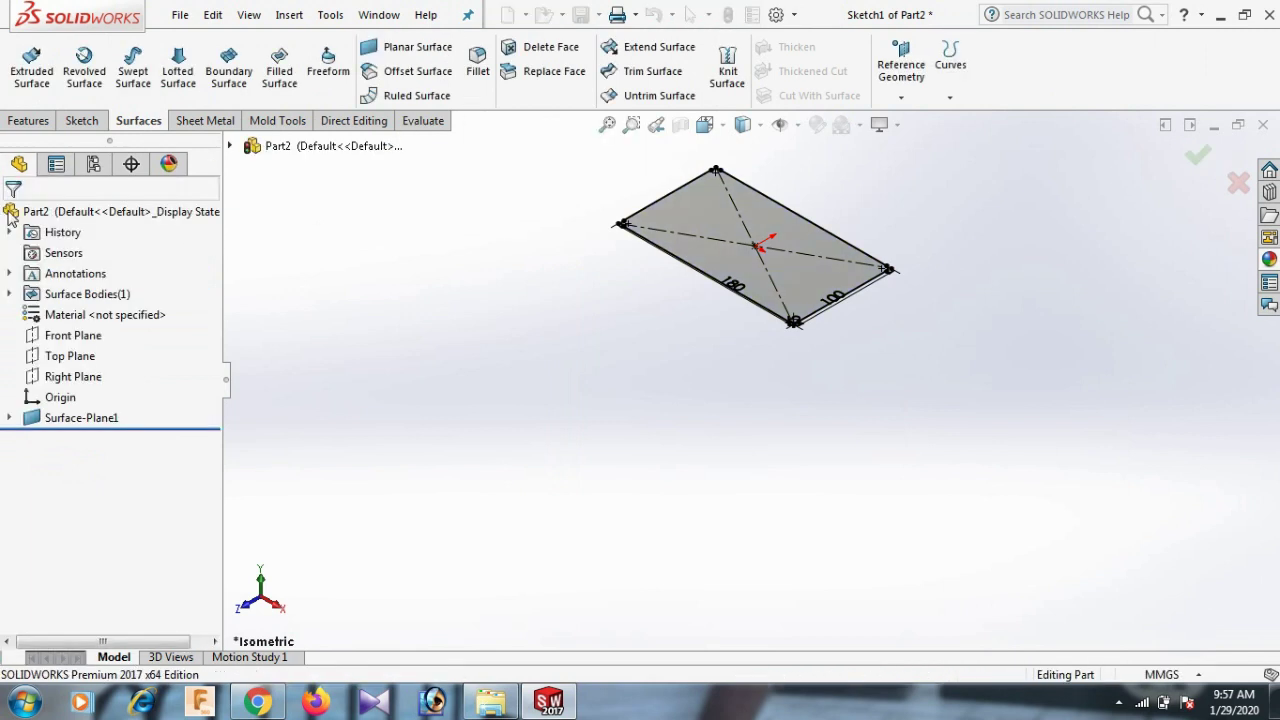
pyautogui.scroll(-2, 922, 197)
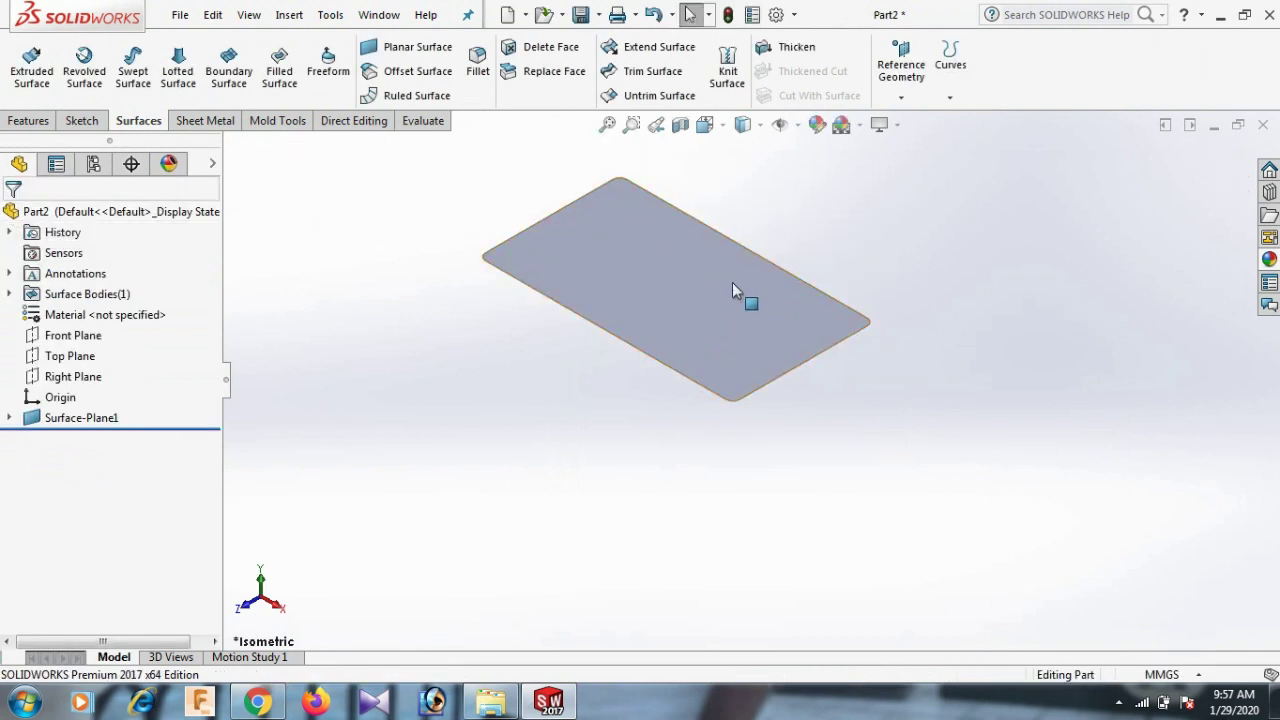
# Step: Open a sketch on the planar surface and draw a line across it, edge to edge
pyautogui.click(711, 303)
pyautogui.click(768, 247)
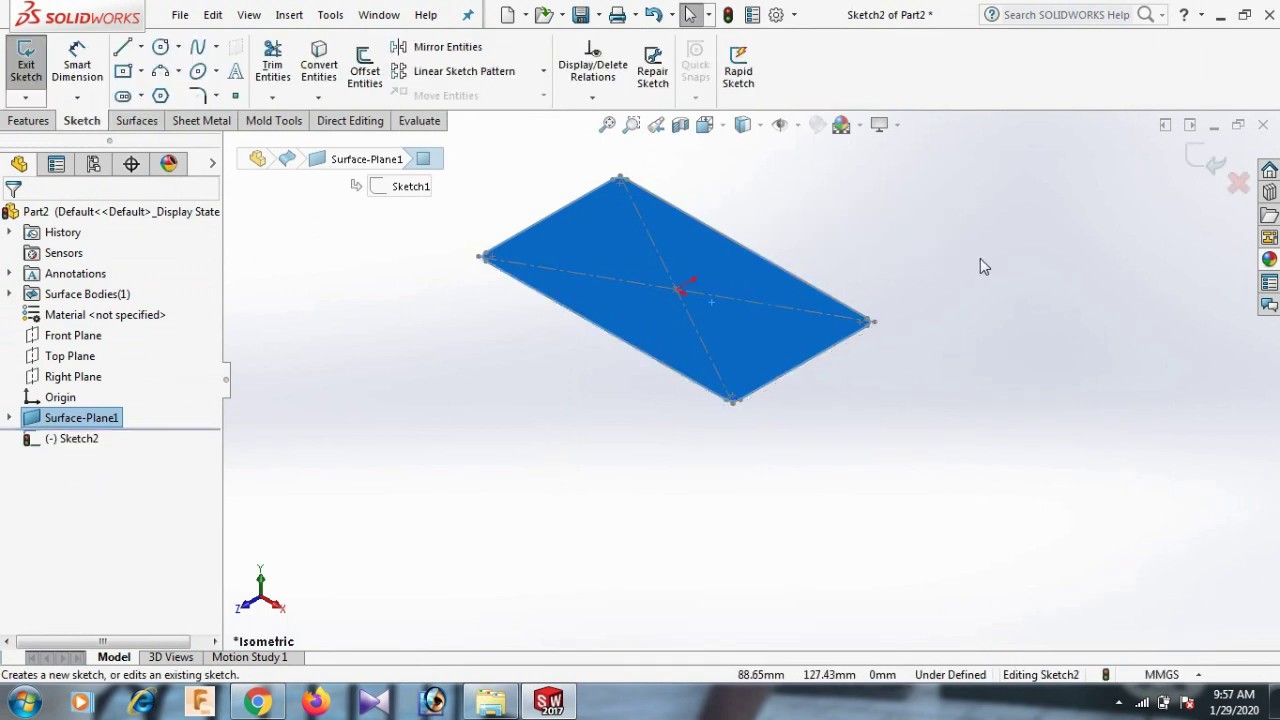
pyautogui.press('l')
pyautogui.click(833, 299)
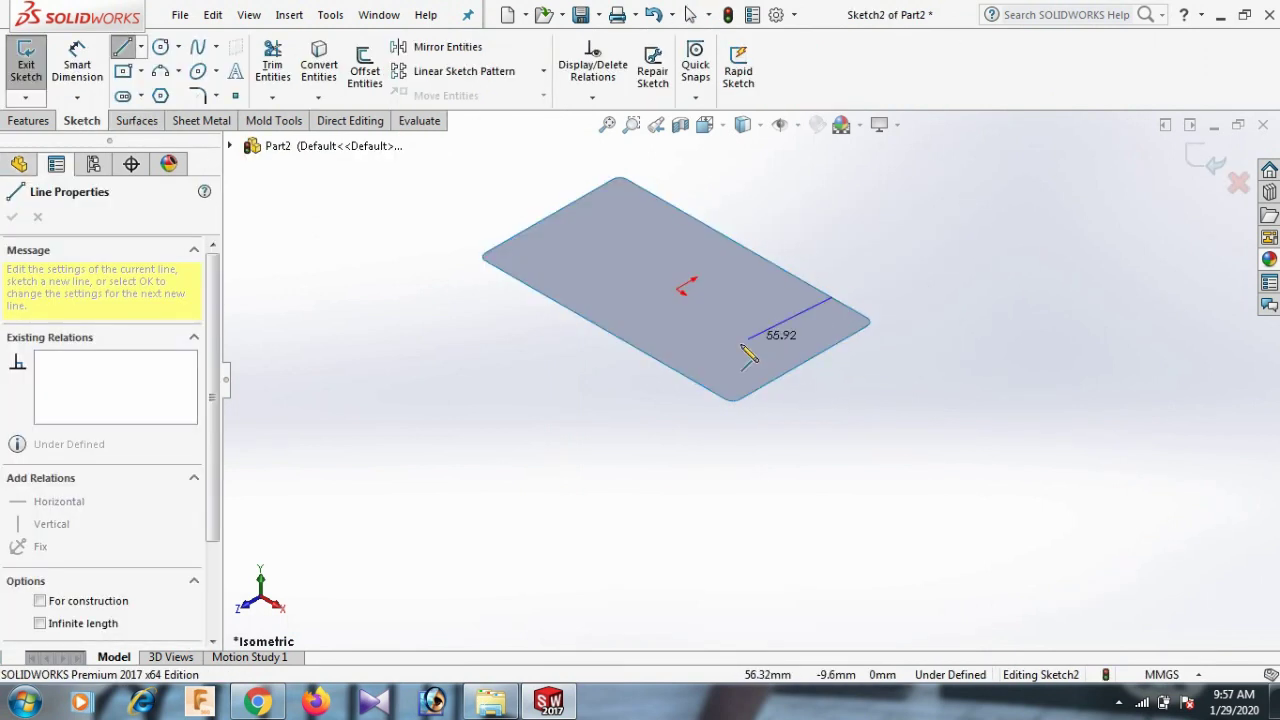
pyautogui.click(691, 381)
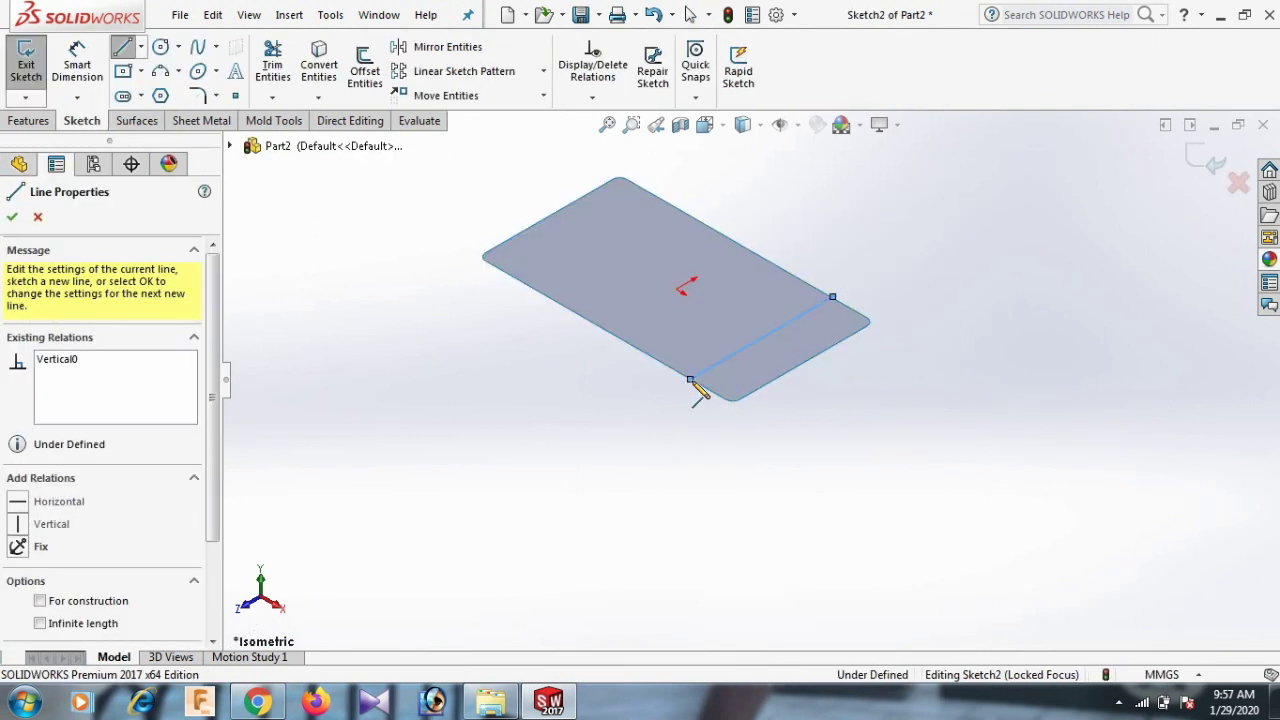
pyautogui.rightClick(693, 381)
pyautogui.rightClick(866, 460)
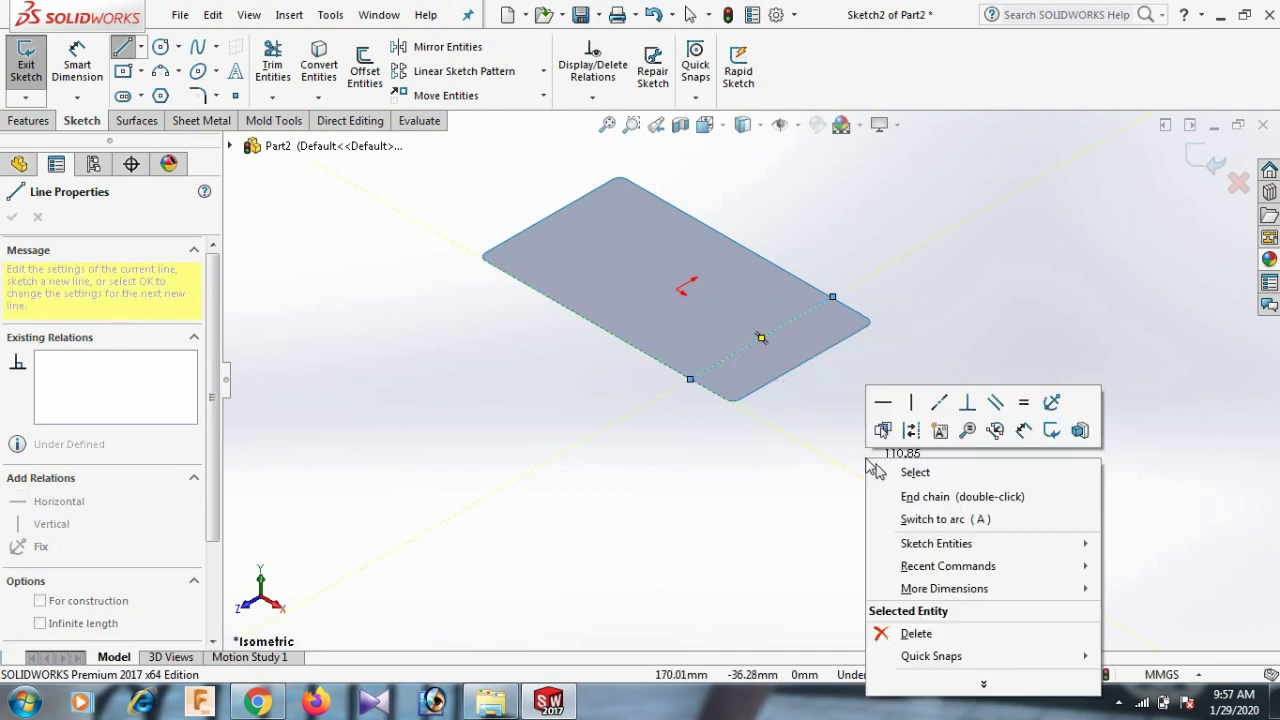
pyautogui.click(909, 469)
# Step: Dimension the line 20 mm from the surface's short edge
pyautogui.press('d')
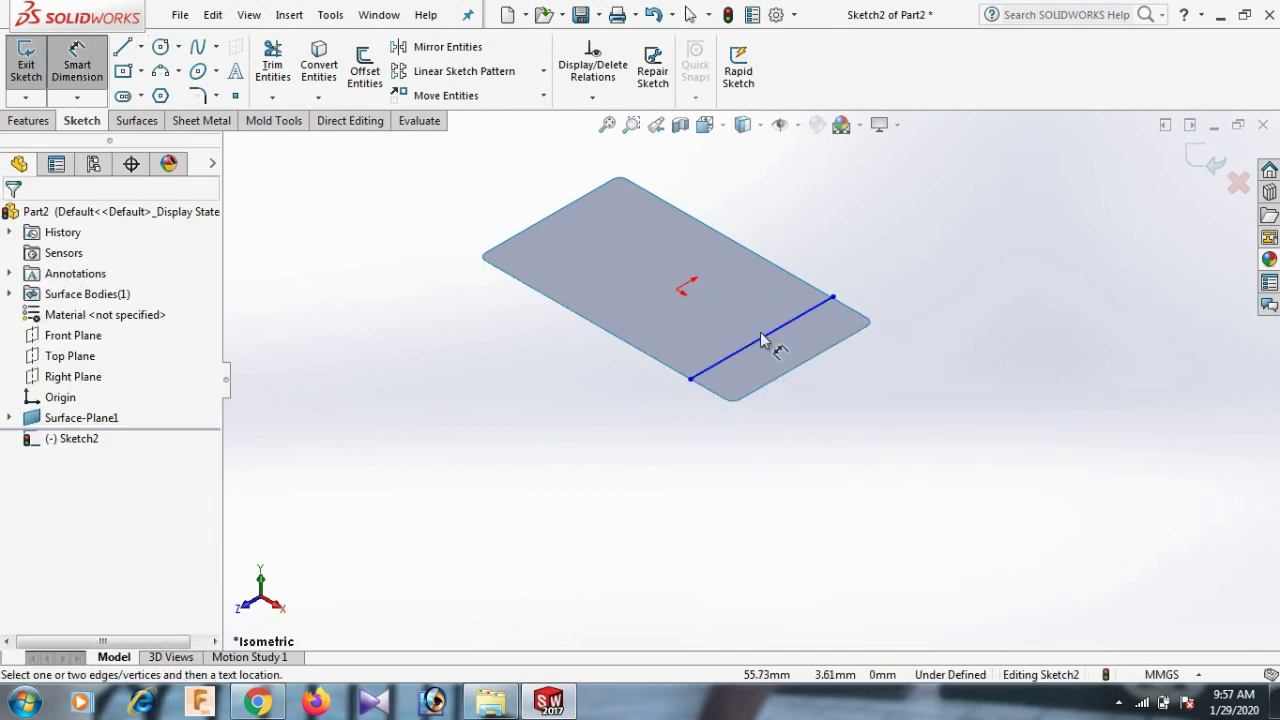
pyautogui.click(765, 337)
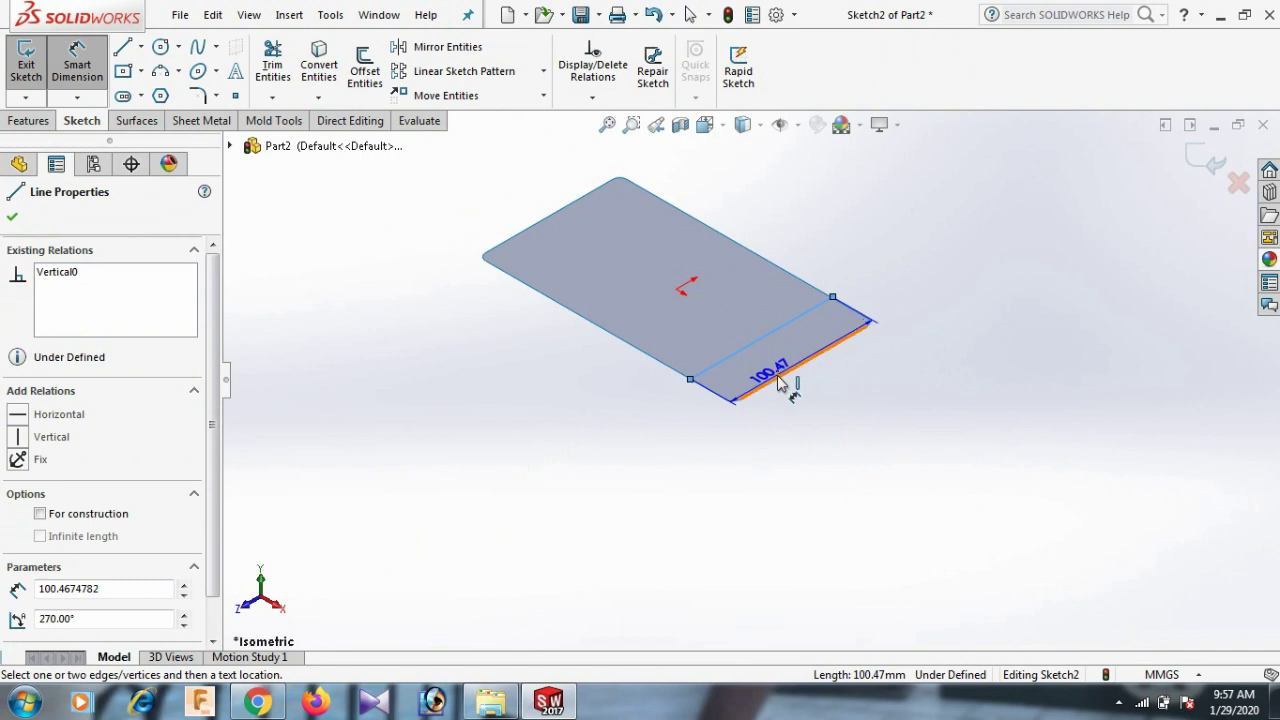
pyautogui.click(775, 373)
pyautogui.click(646, 455)
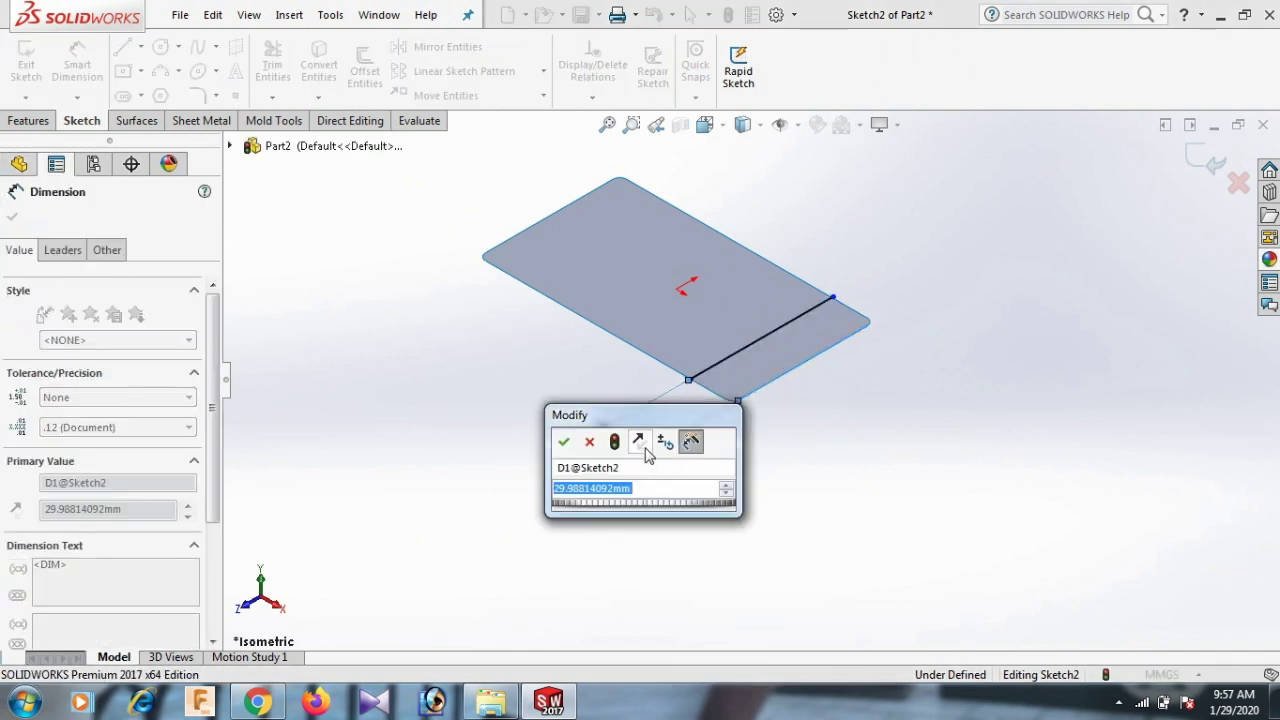
pyautogui.write('20')
pyautogui.press('Return')
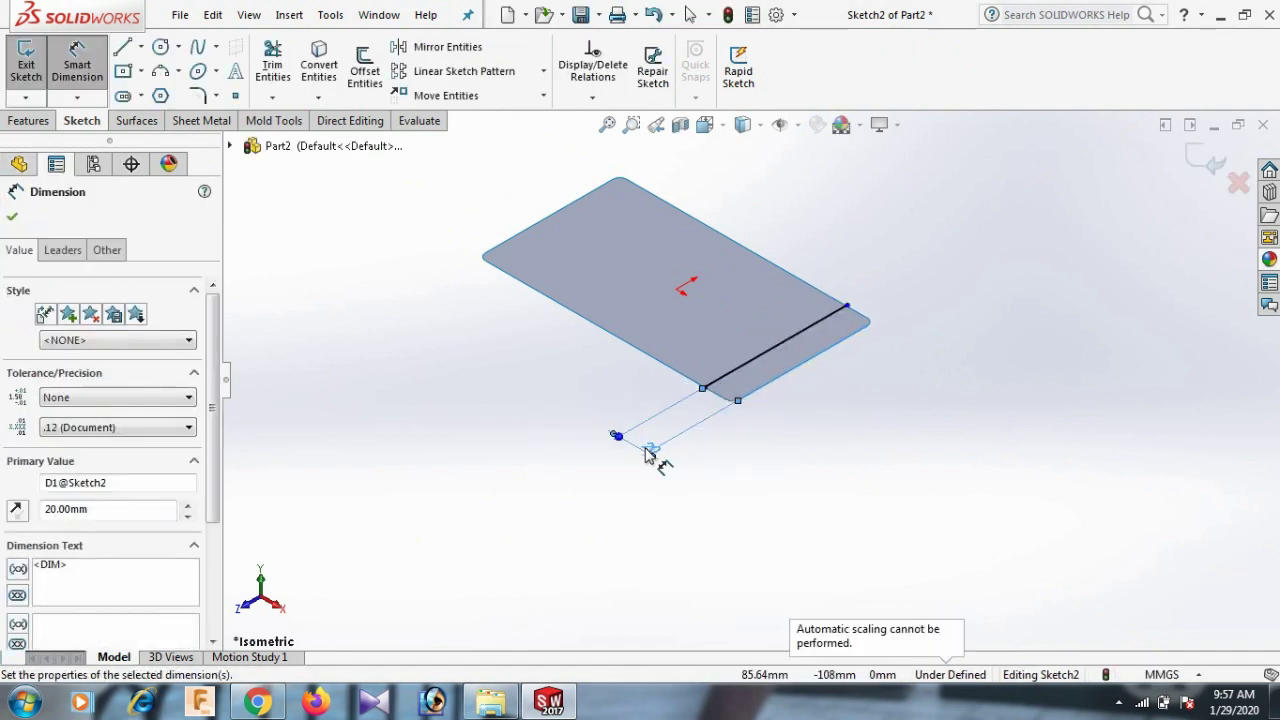
pyautogui.click(932, 258)
pyautogui.rightClick(932, 258)
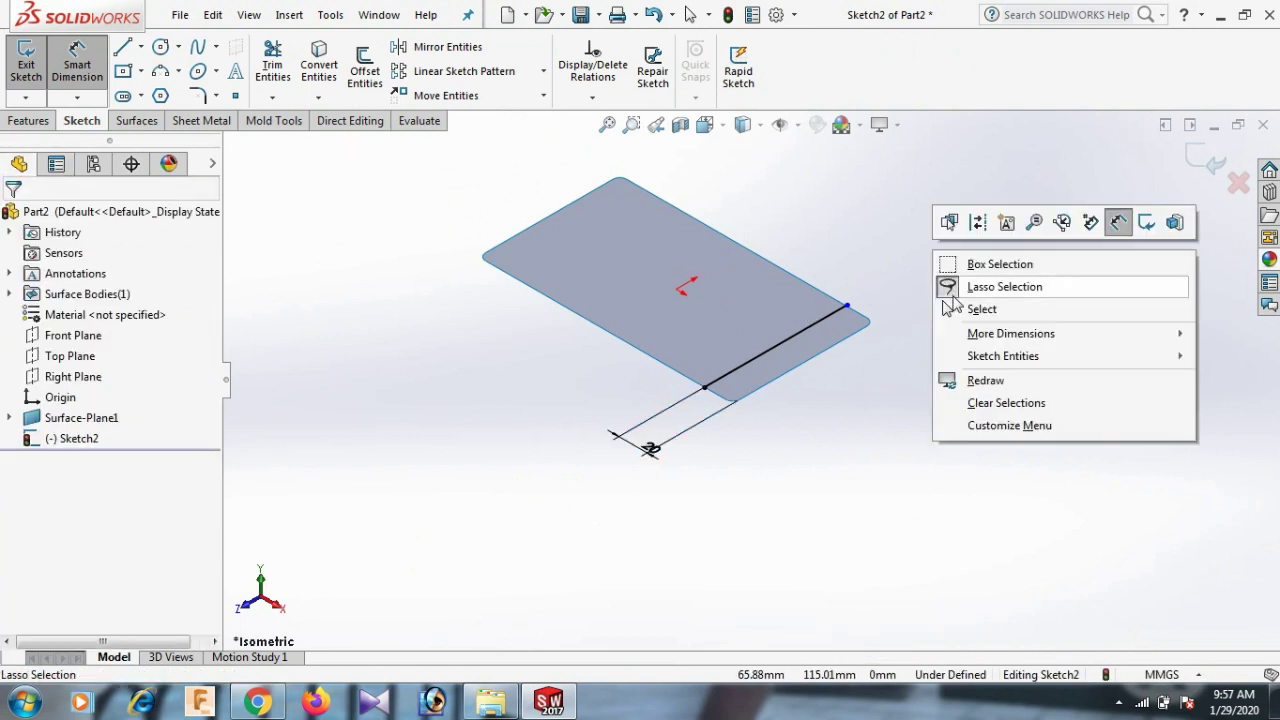
pyautogui.click(975, 309)
# Step: Snap the line's upper endpoint onto the surface edge to fully define the sketch
pyautogui.scroll(-2, 868, 345)
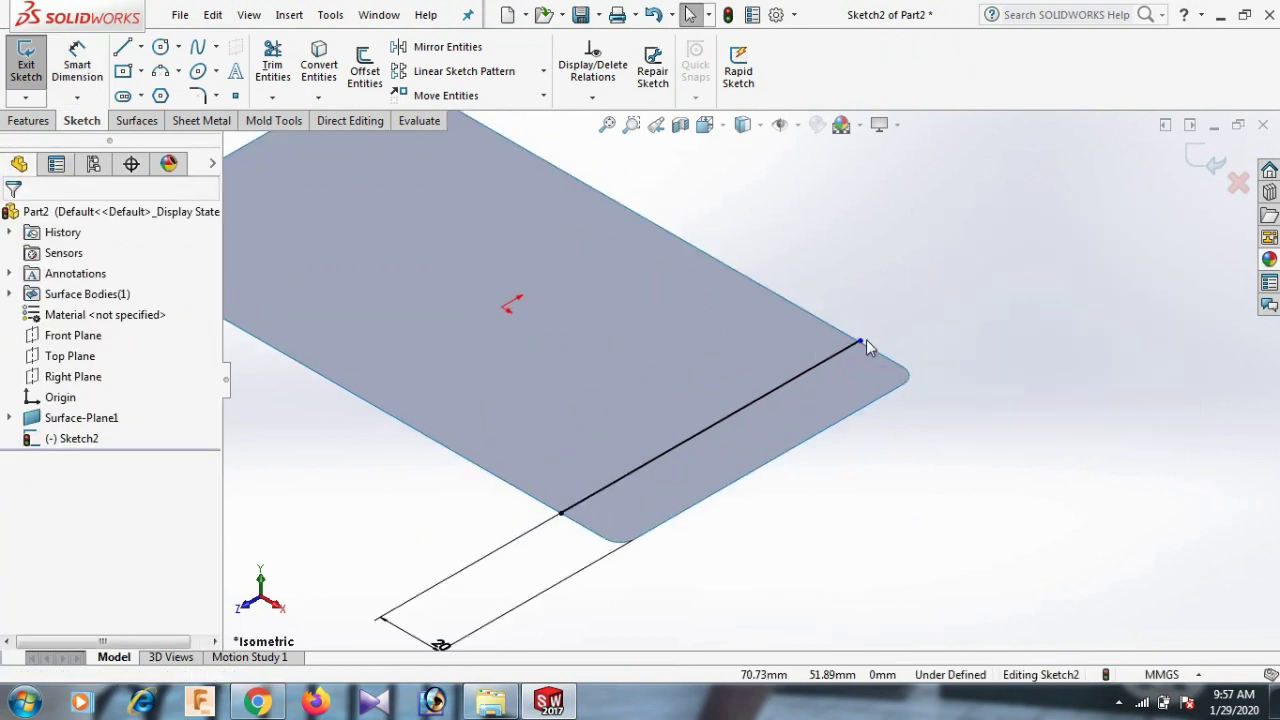
pyautogui.click(858, 343)
pyautogui.moveTo(858, 343); pyautogui.dragTo(891, 360)
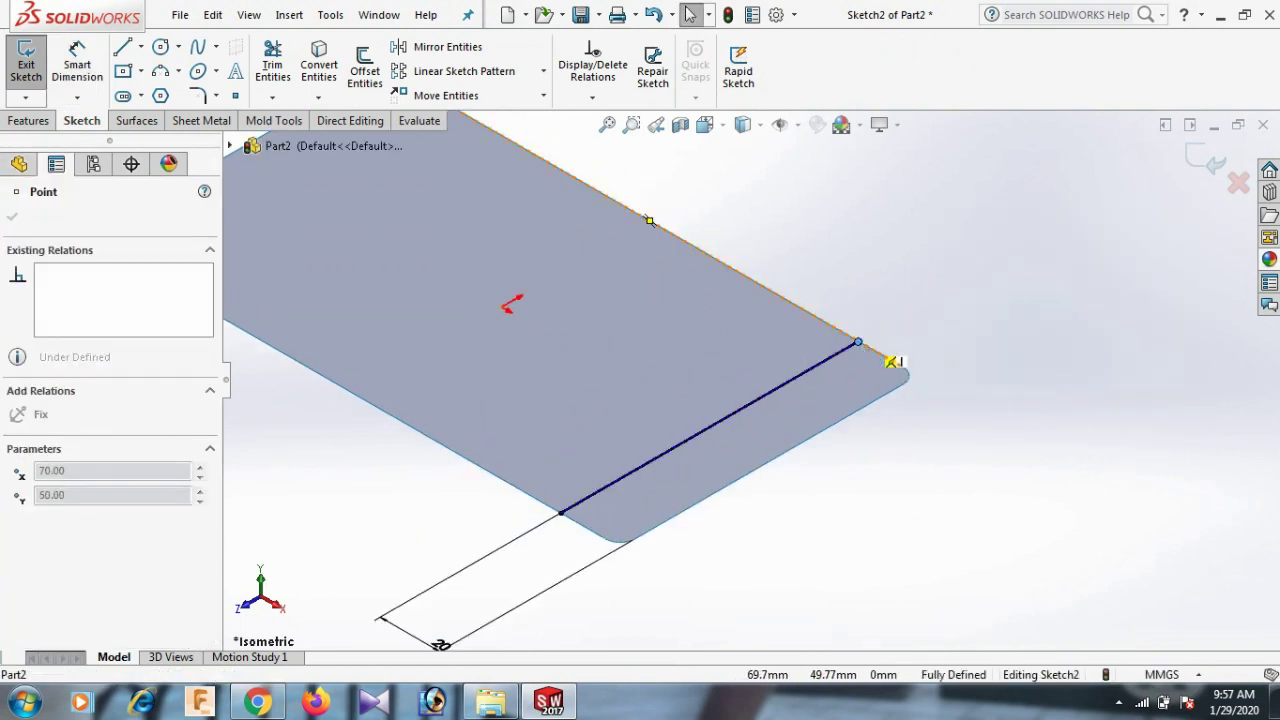
pyautogui.click(962, 435)
pyautogui.scroll(3, 945, 430)
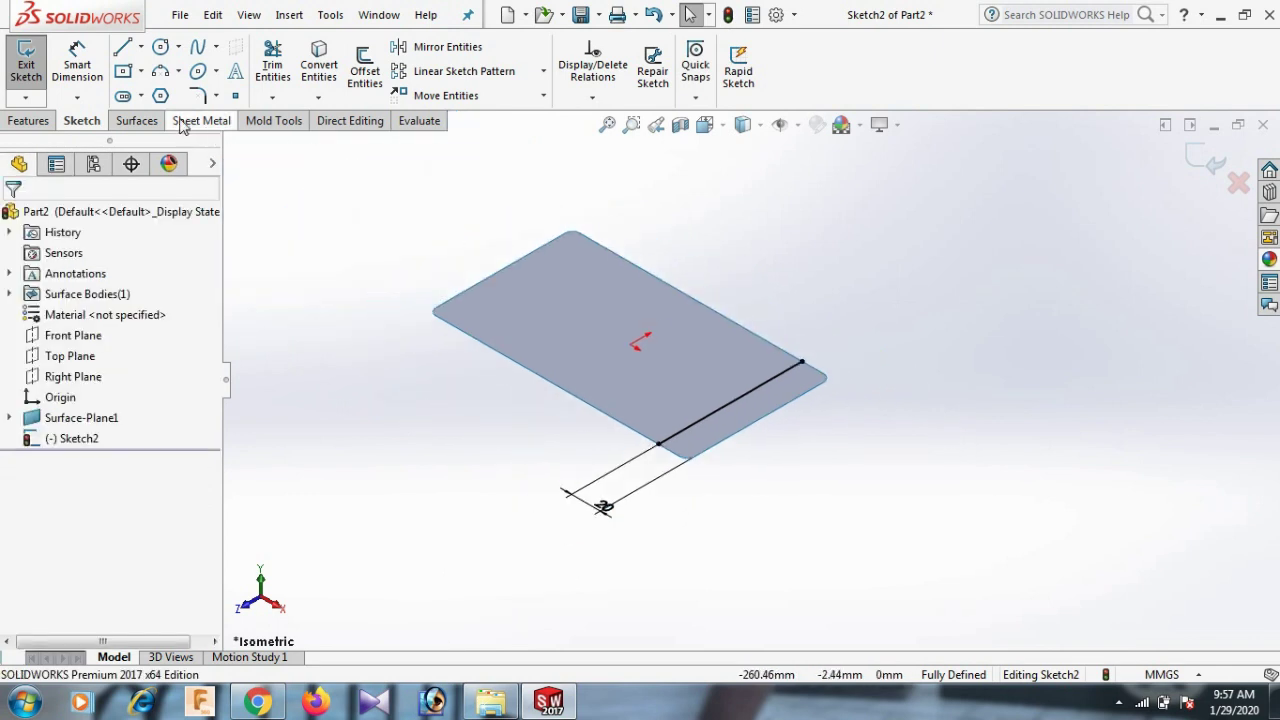
pyautogui.click(137, 120)
# Step: Extrude the sketched line downward as a 210 mm Blind surface and fit the view
pyautogui.click(32, 66)
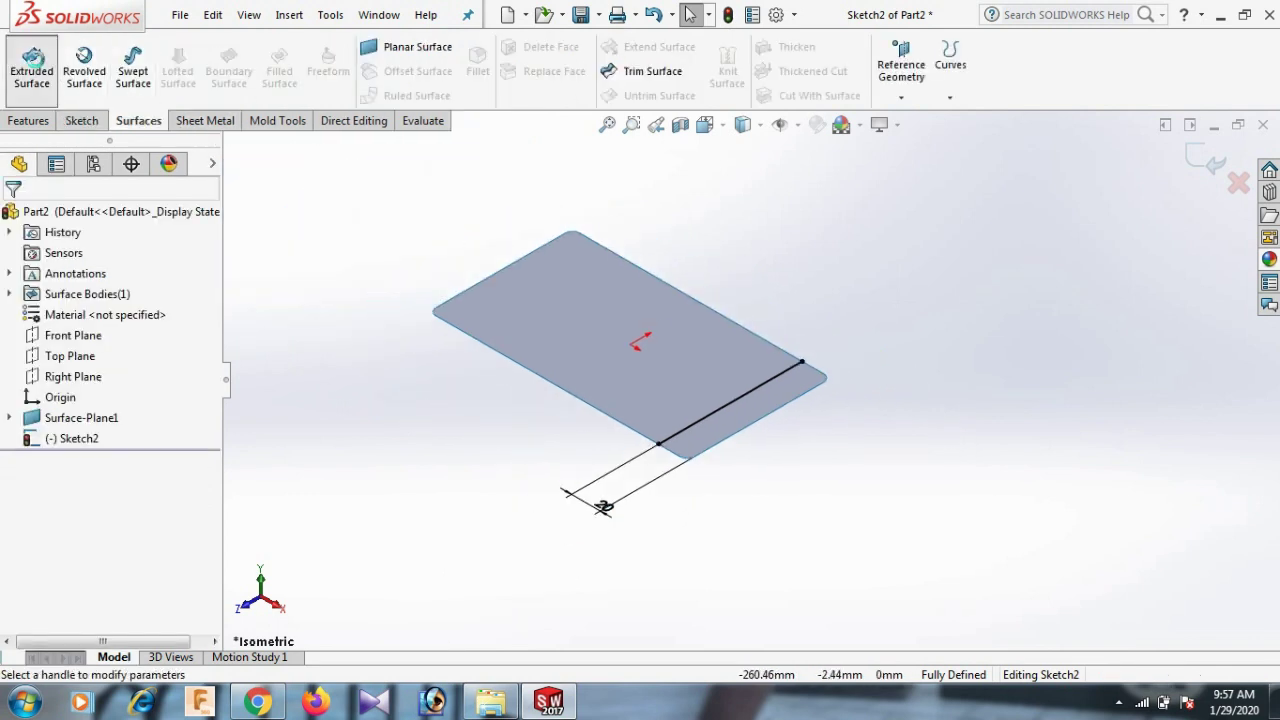
pyautogui.click(15, 330)
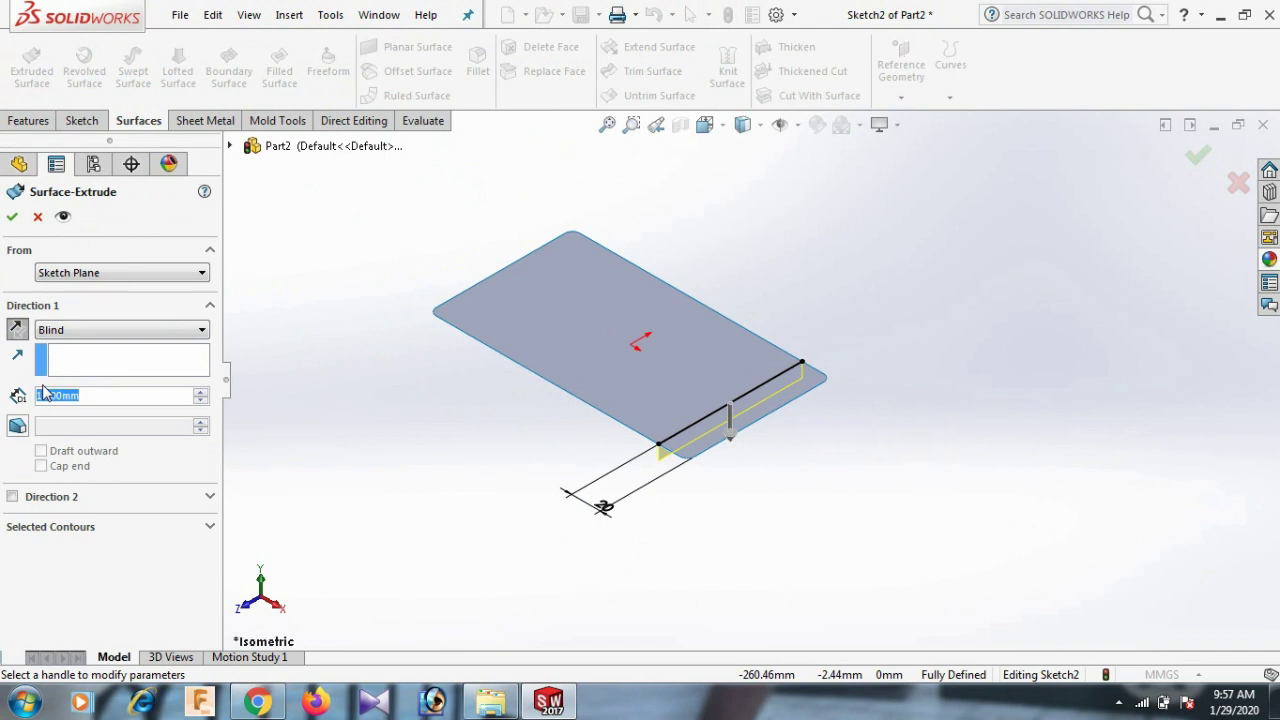
pyautogui.write('50')
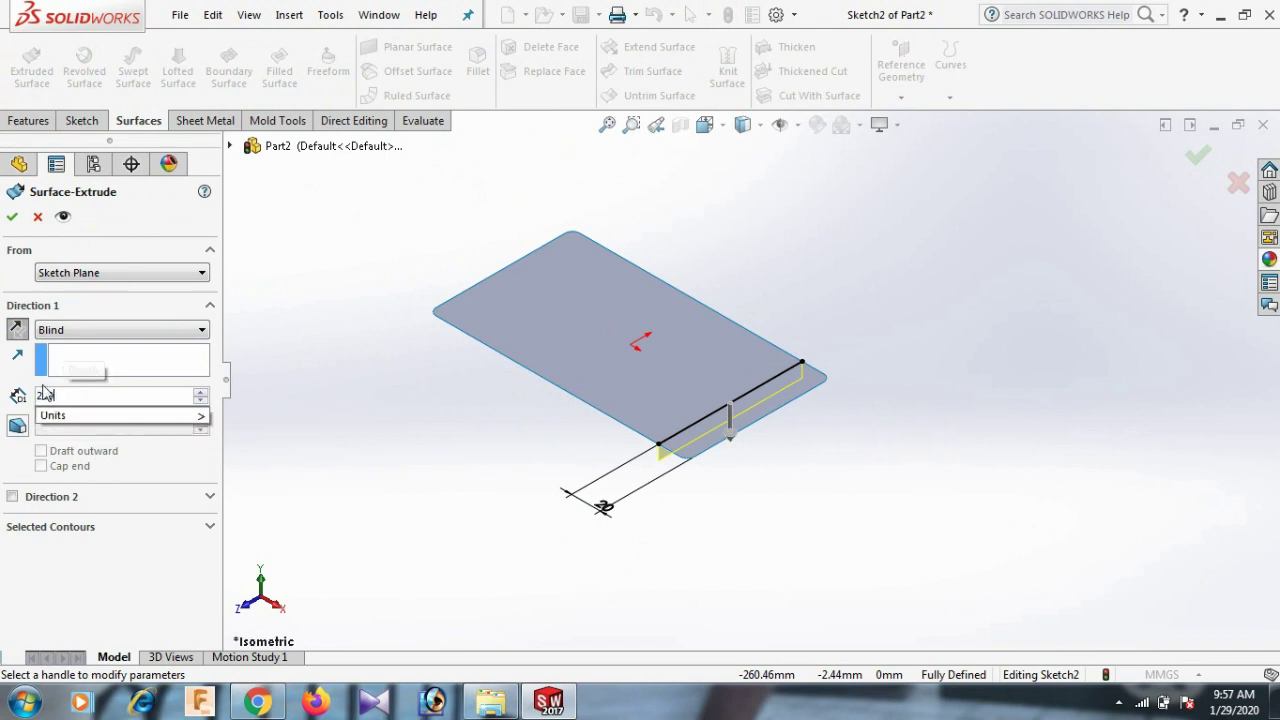
pyautogui.press('Return')
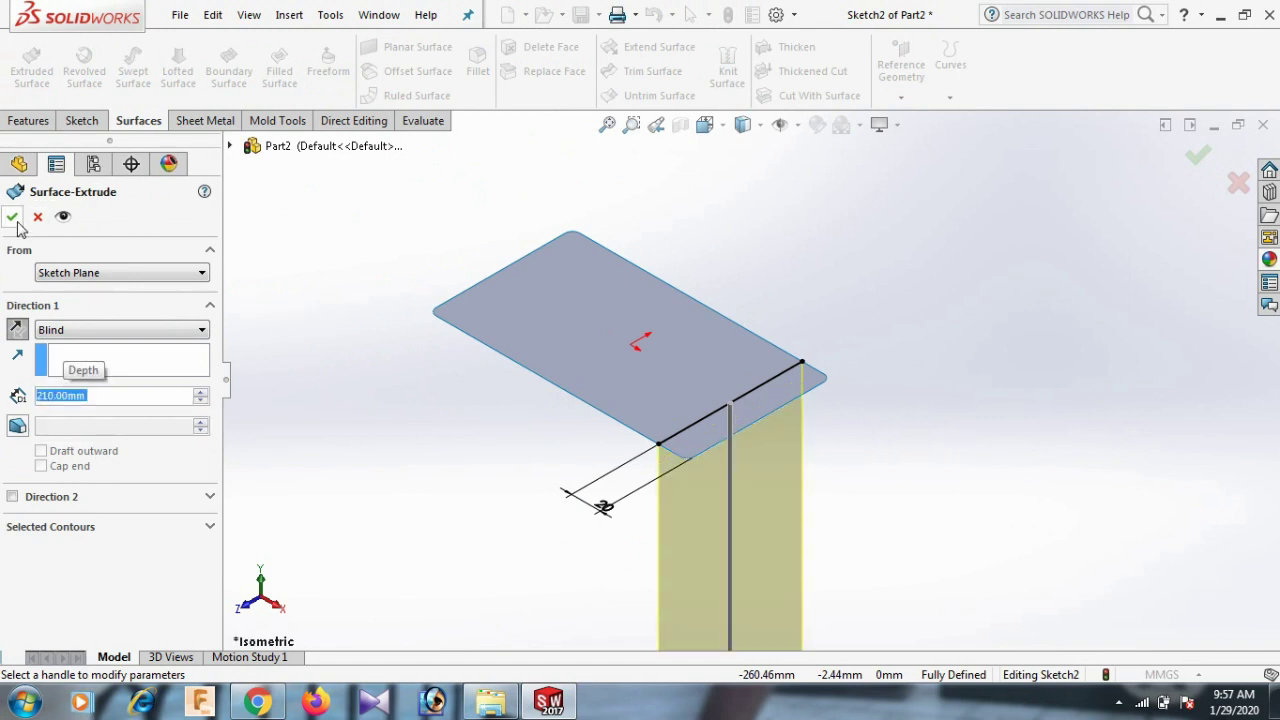
pyautogui.click(13, 218)
pyautogui.press('f')
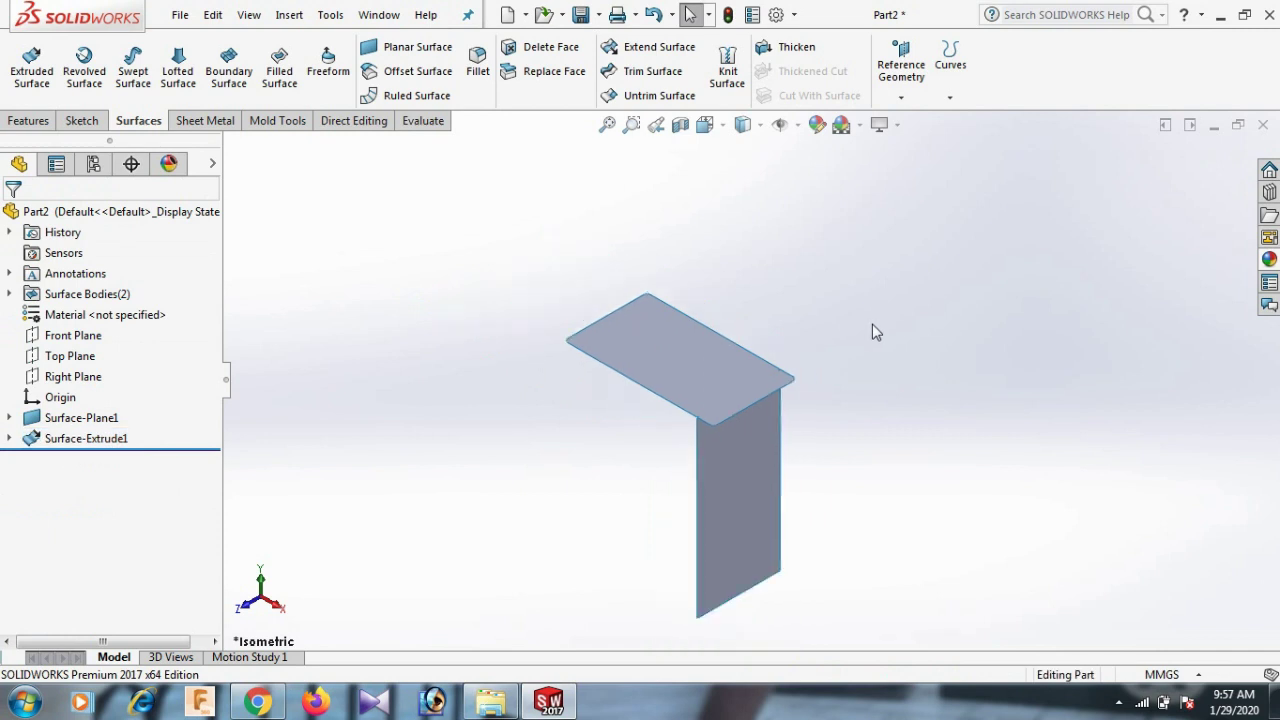
# Step: Offset the vertical side panel 140 mm in the reversed direction to form a second panel
pyautogui.click(428, 75)
pyautogui.click(733, 470)
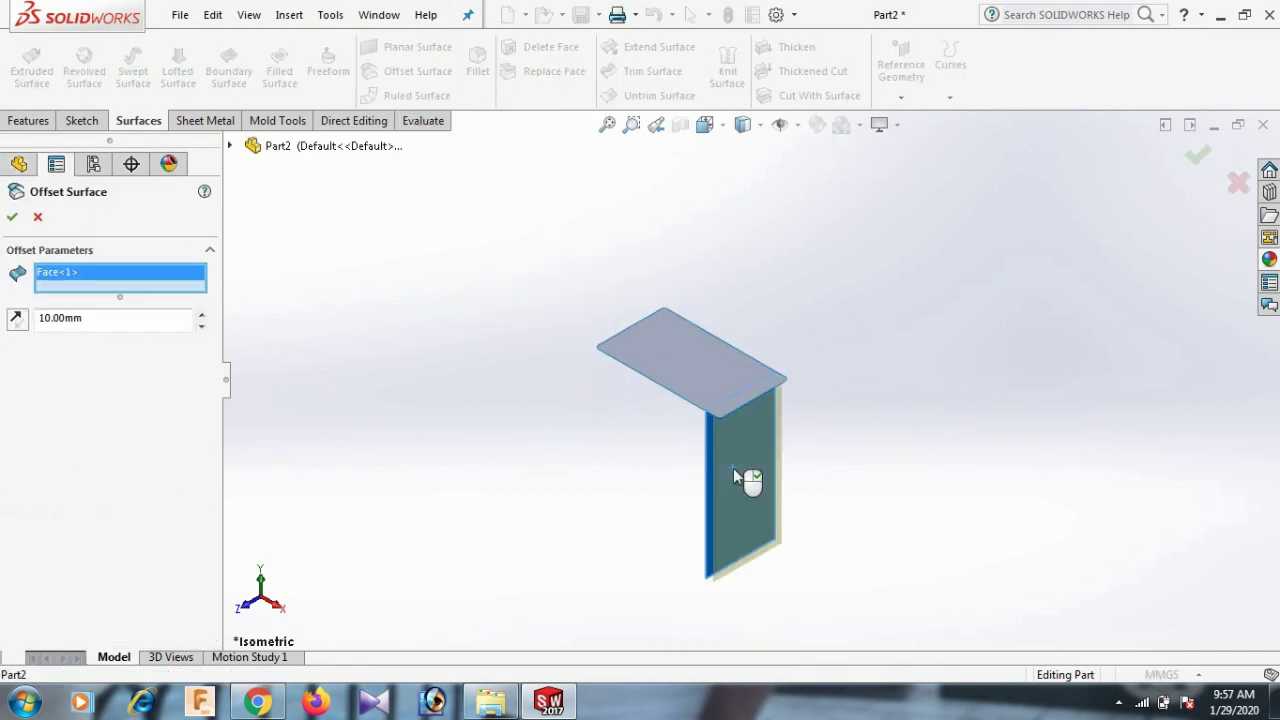
pyautogui.click(14, 319)
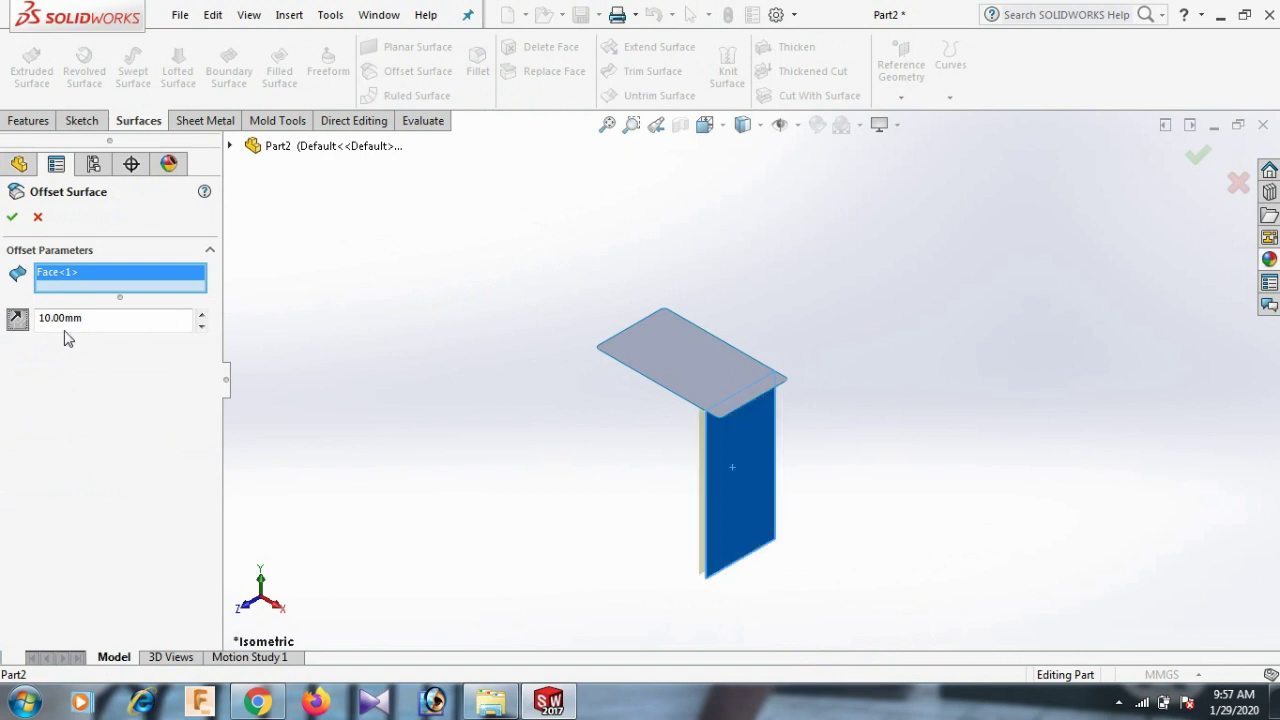
pyautogui.click(201, 317)
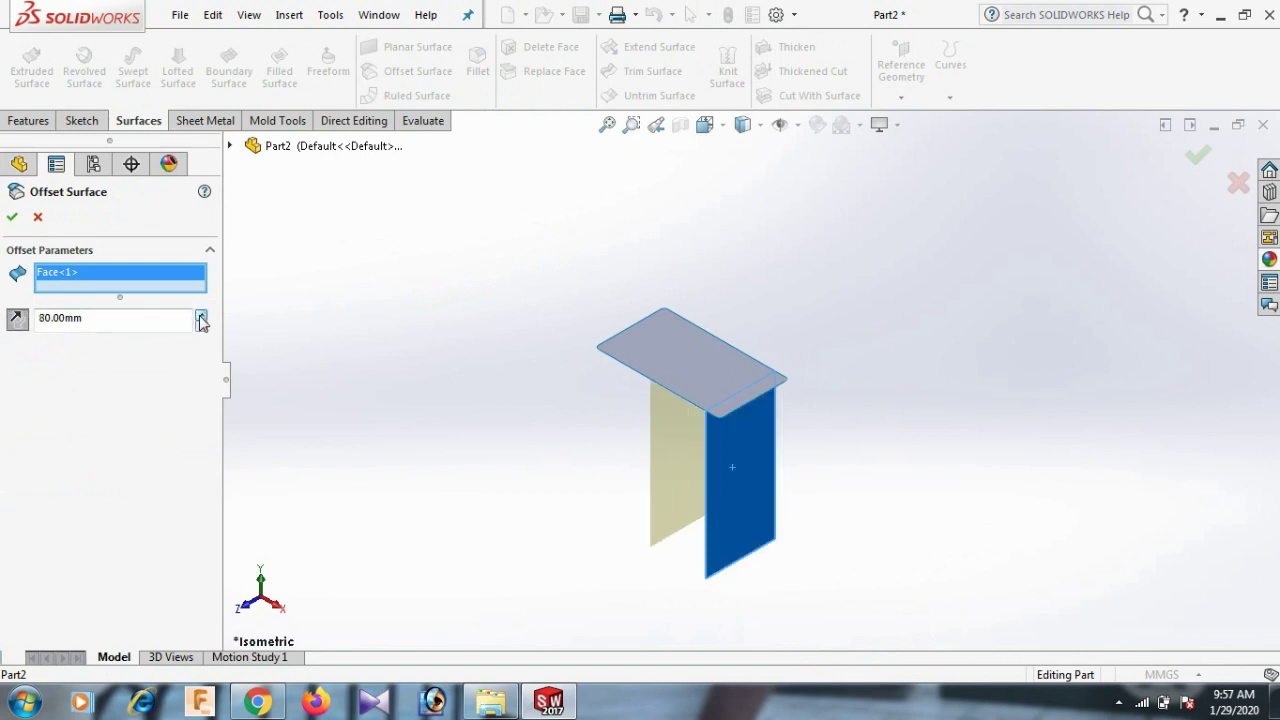
pyautogui.click(201, 317)
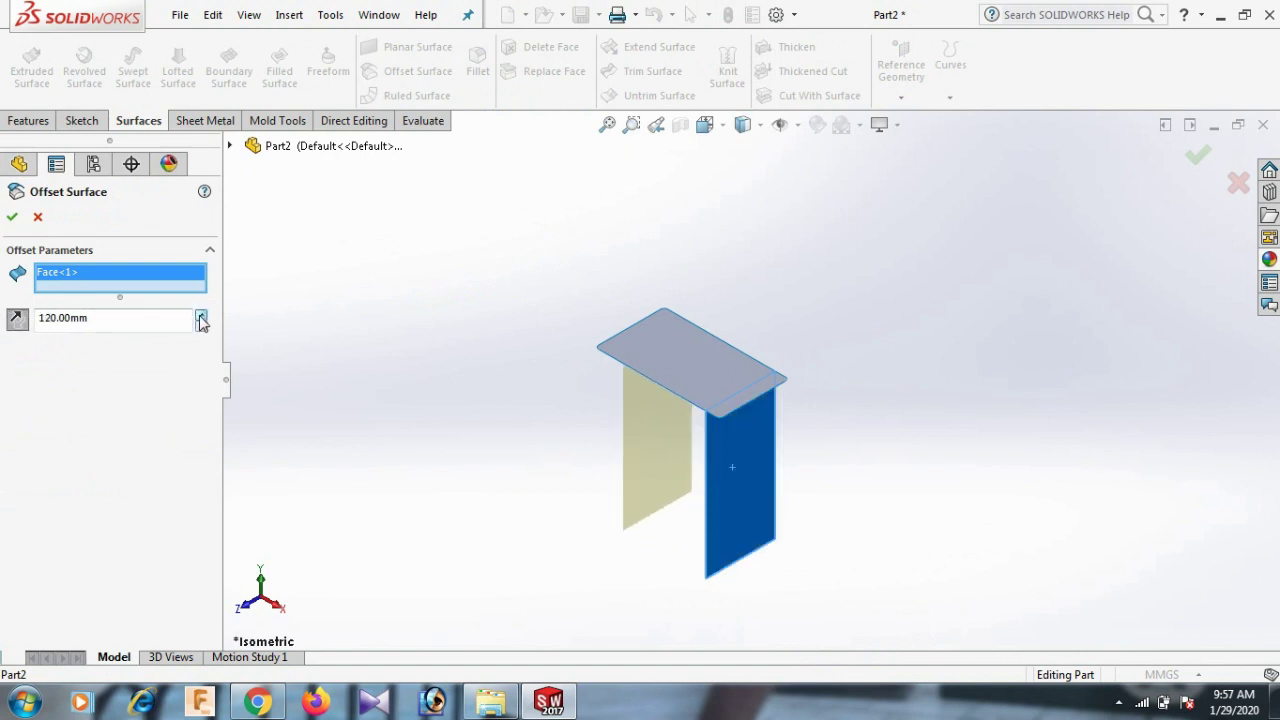
pyautogui.click(201, 317)
pyautogui.click(201, 317)
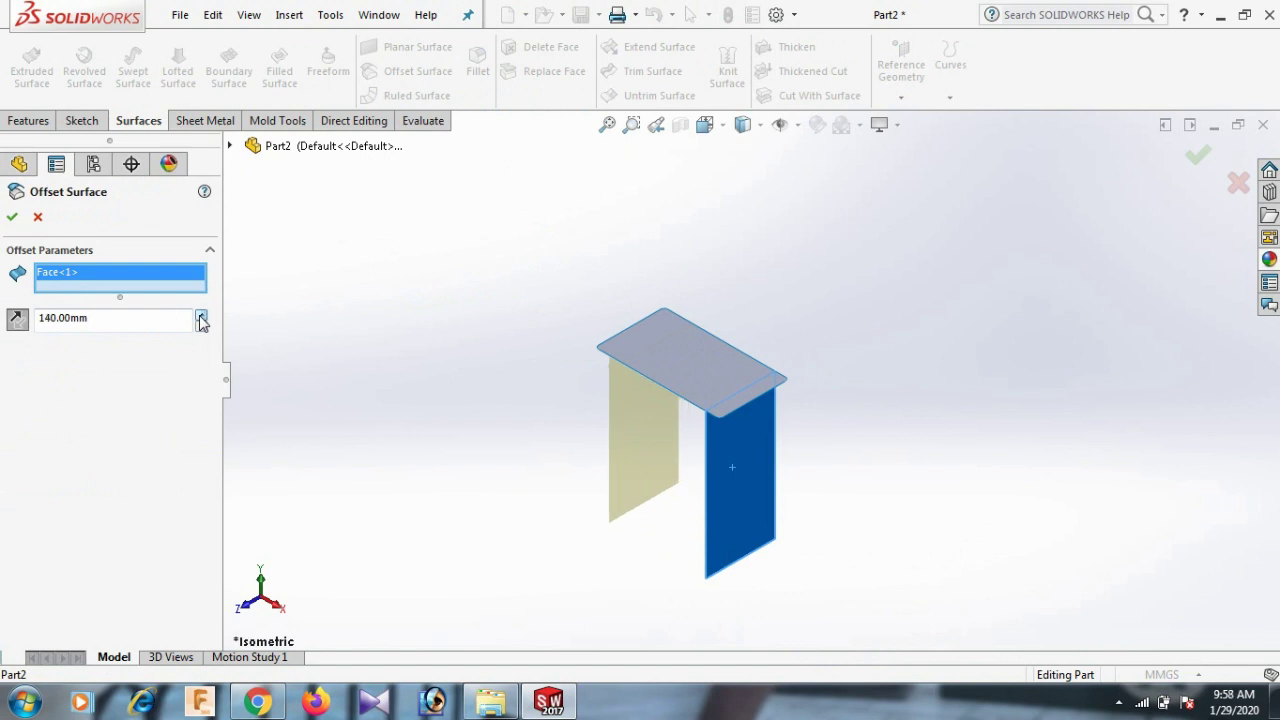
pyautogui.moveTo(548, 410); pyautogui.dragTo(598, 425, button='middle')
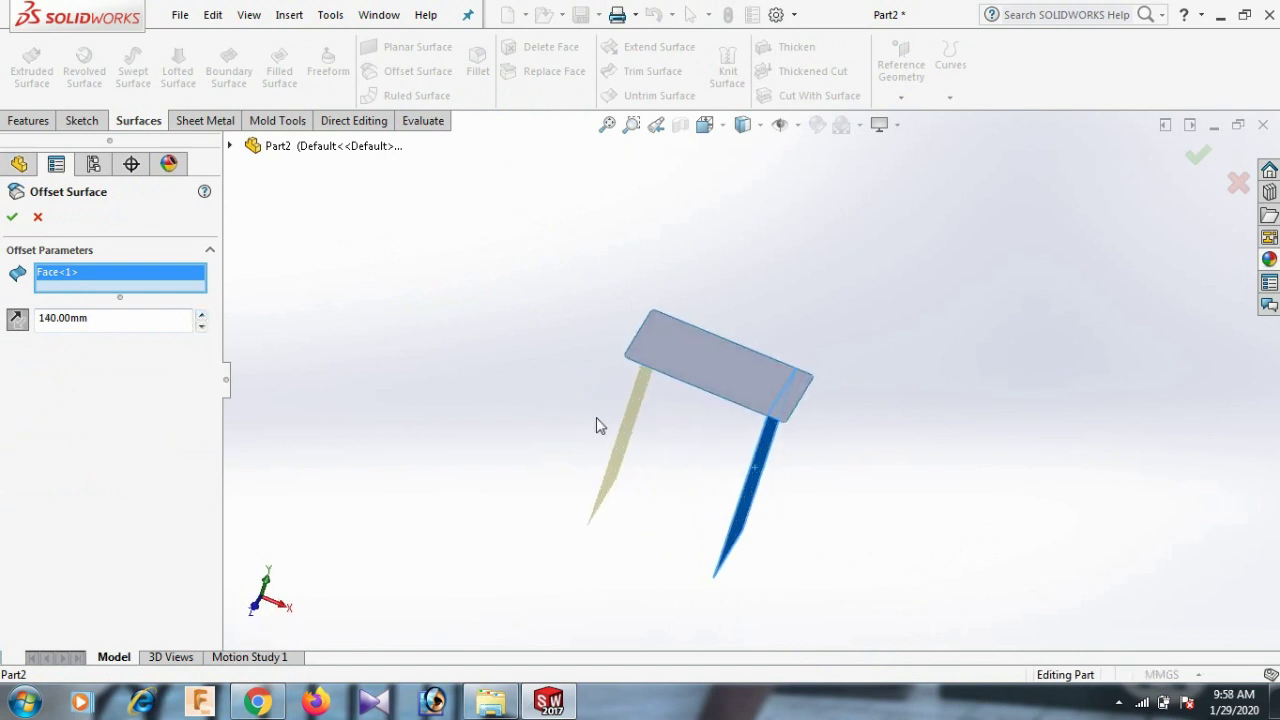
pyautogui.click(13, 217)
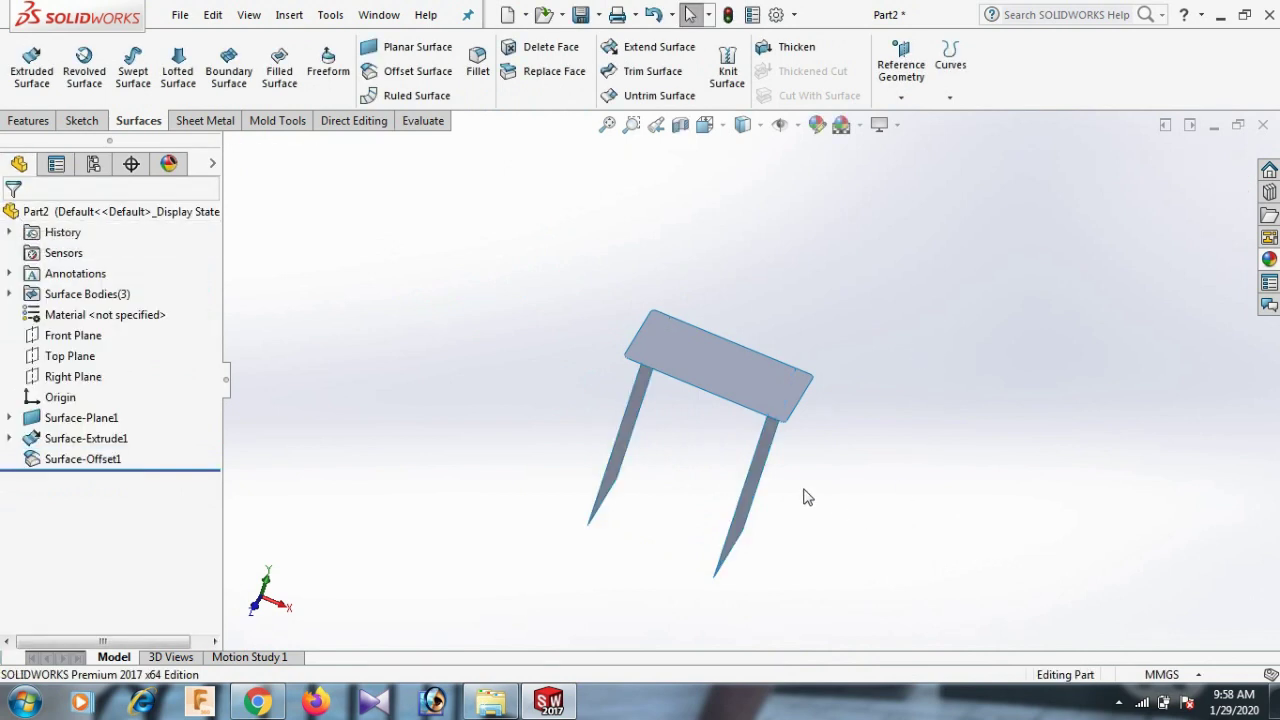
# Step: Open a sketch on the first side panel, view it normal, and draw a horizontal line across it
pyautogui.click(762, 466)
pyautogui.click(842, 414)
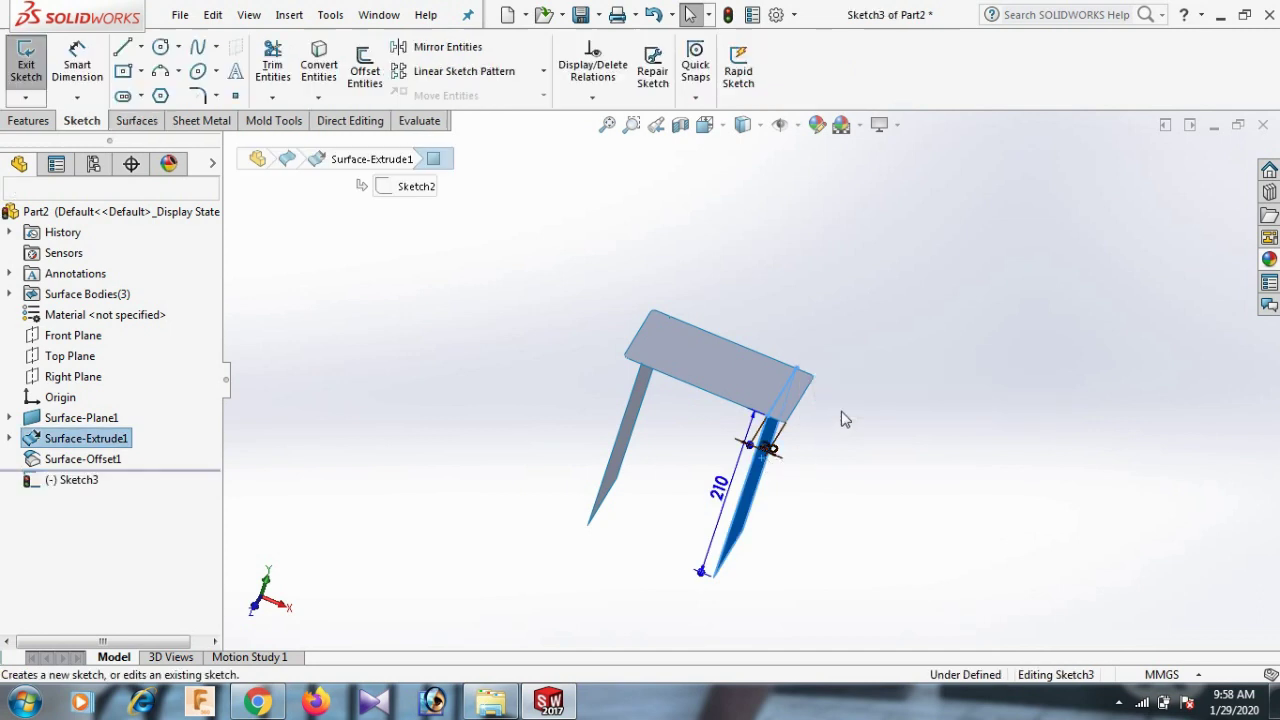
pyautogui.press('space')
pyautogui.click(922, 61)
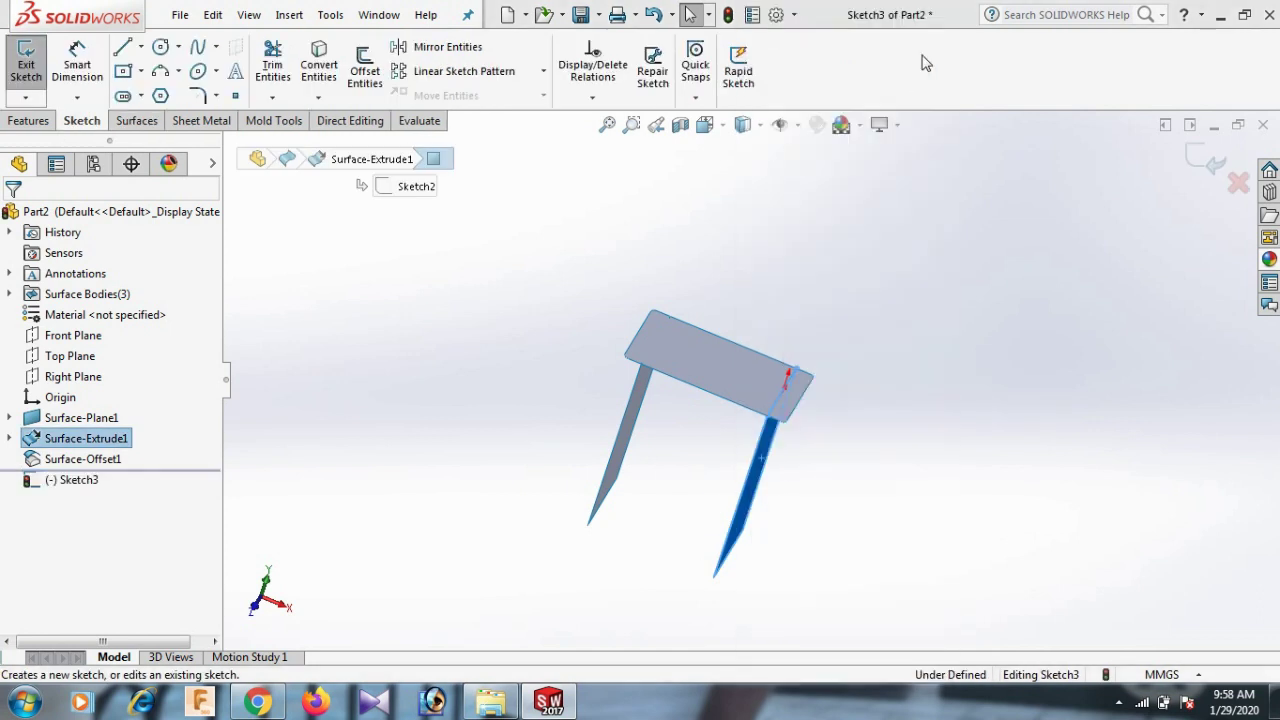
pyautogui.press('l')
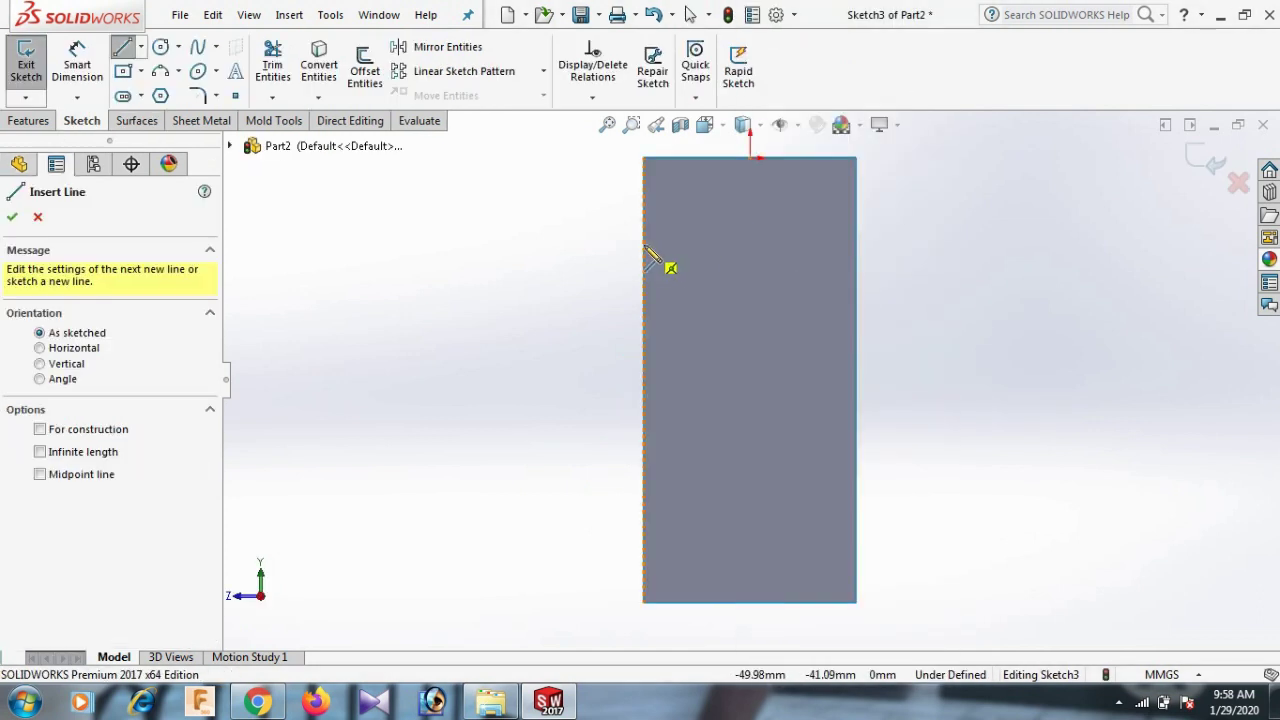
pyautogui.click(644, 245)
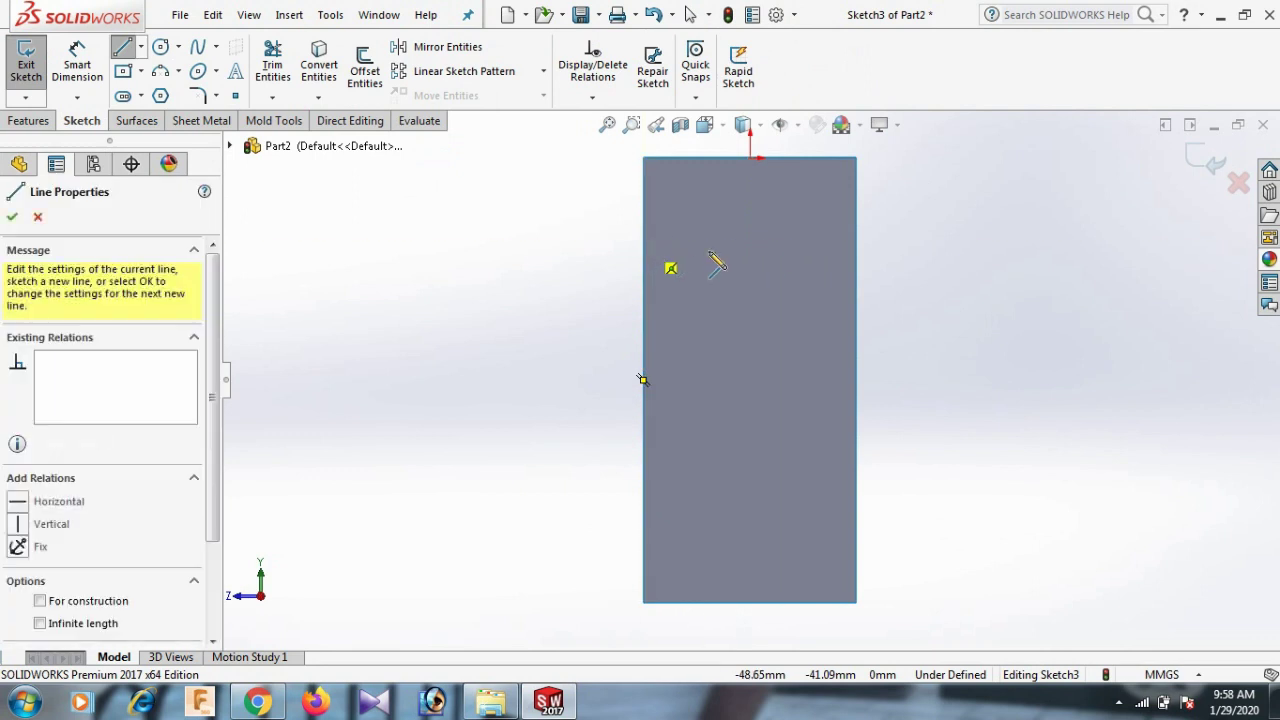
pyautogui.click(856, 244)
pyautogui.rightClick(858, 248)
pyautogui.click(903, 254)
# Step: Dimension the line 60 mm below the panel's top edge, then orbit back to 3D
pyautogui.moveTo(925, 290); pyautogui.dragTo(929, 234, button='right')
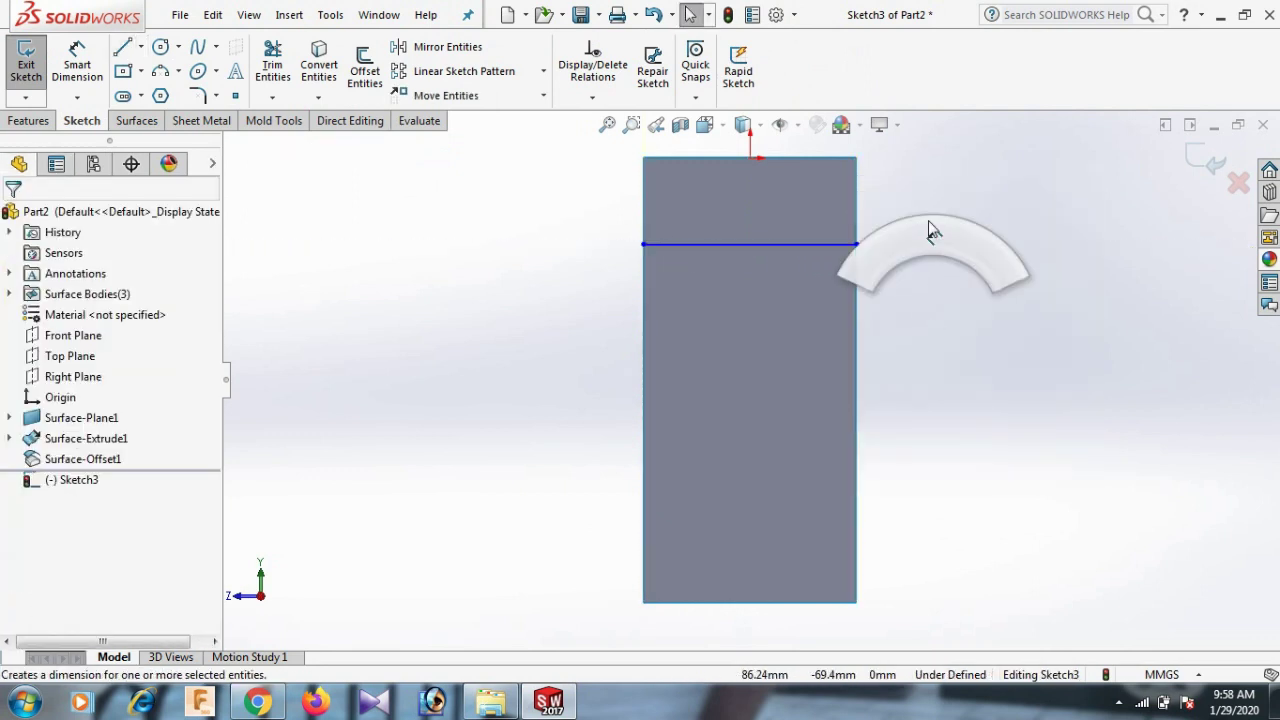
pyautogui.click(840, 244)
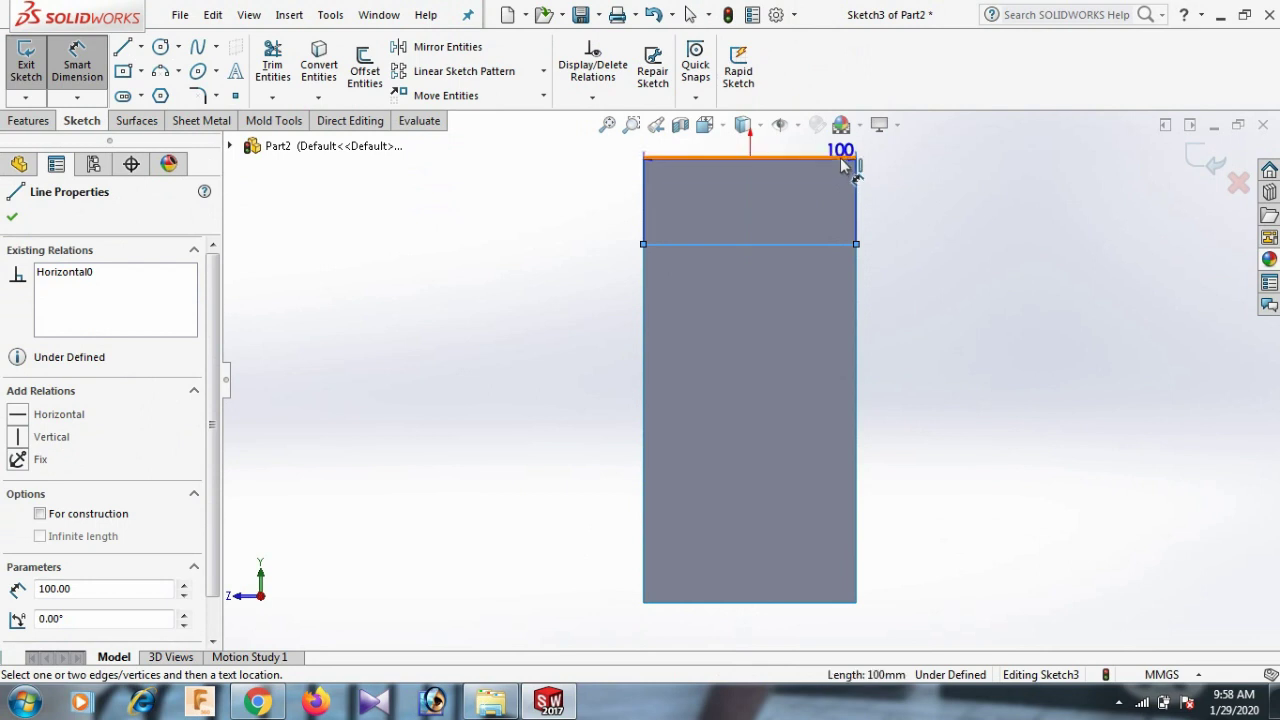
pyautogui.click(840, 156)
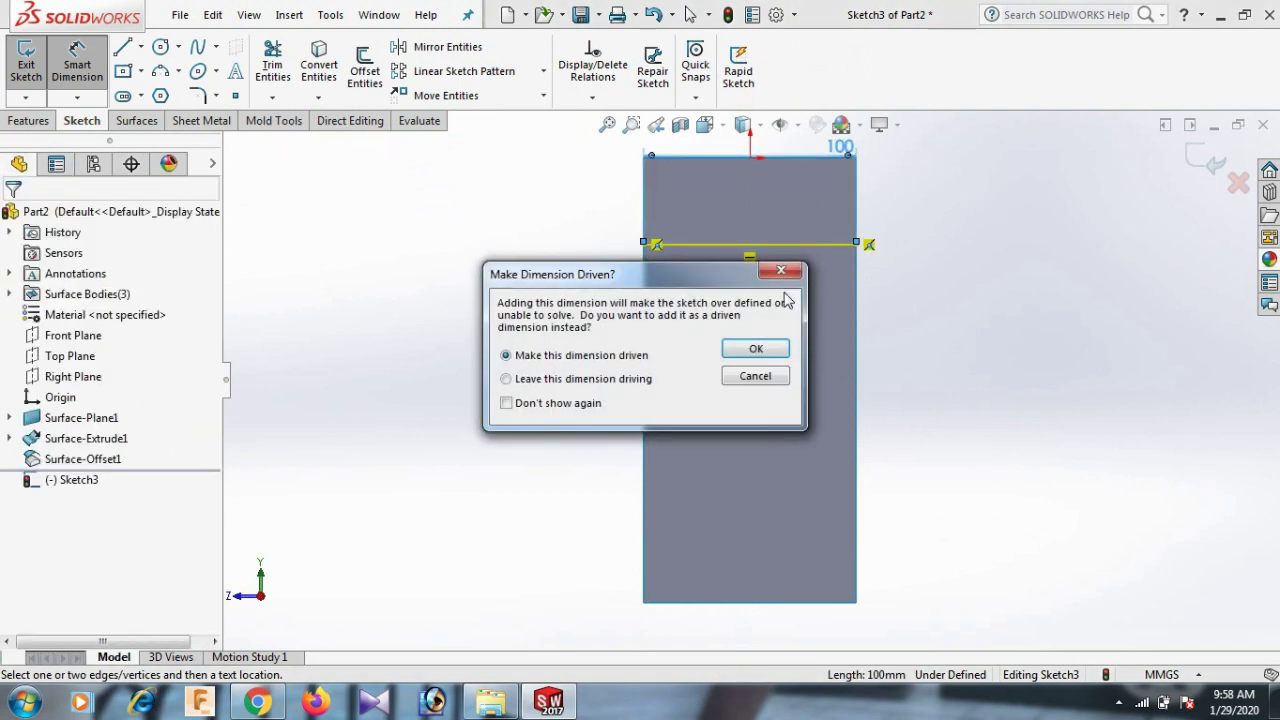
pyautogui.click(781, 270)
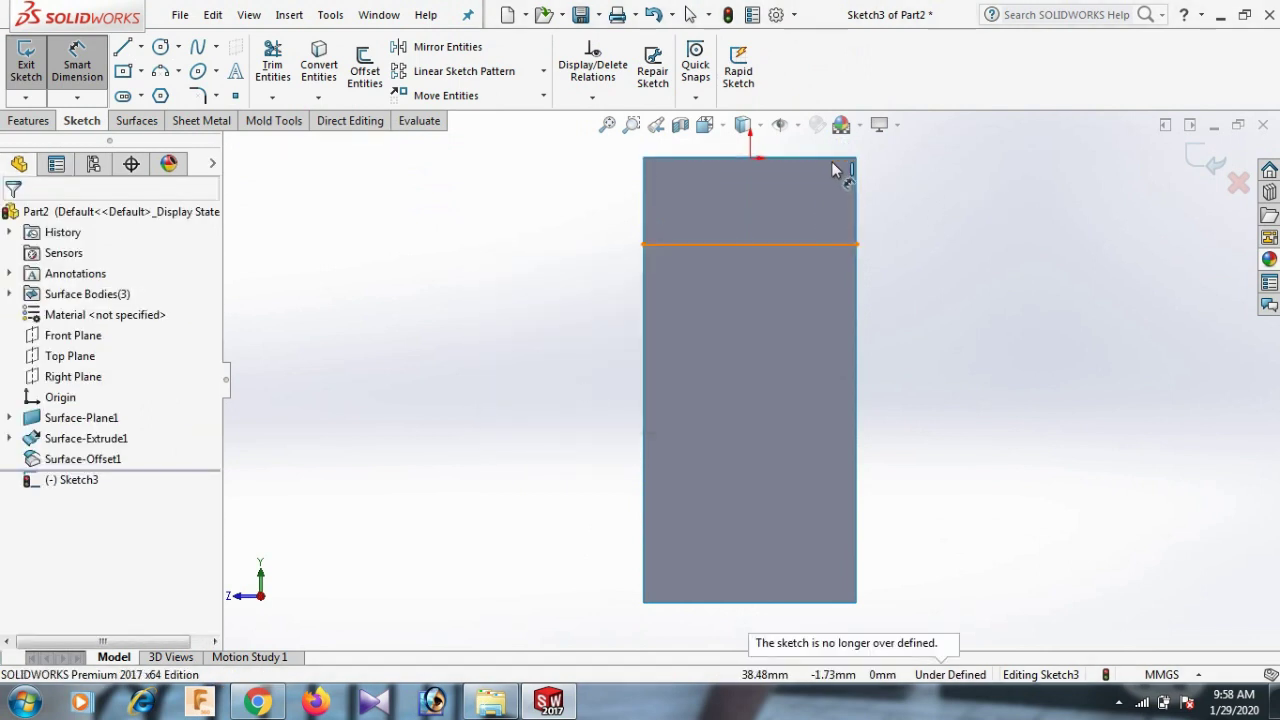
pyautogui.click(825, 244)
pyautogui.click(933, 222)
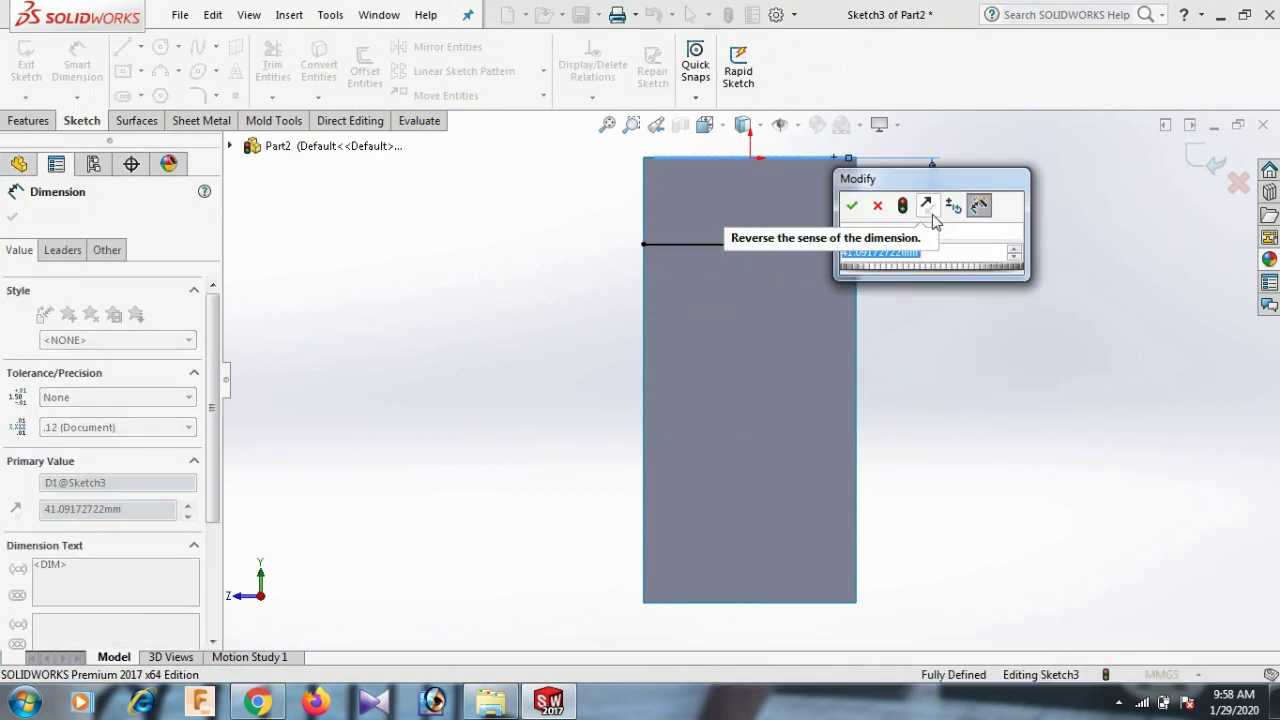
pyautogui.write('60')
pyautogui.press('Return')
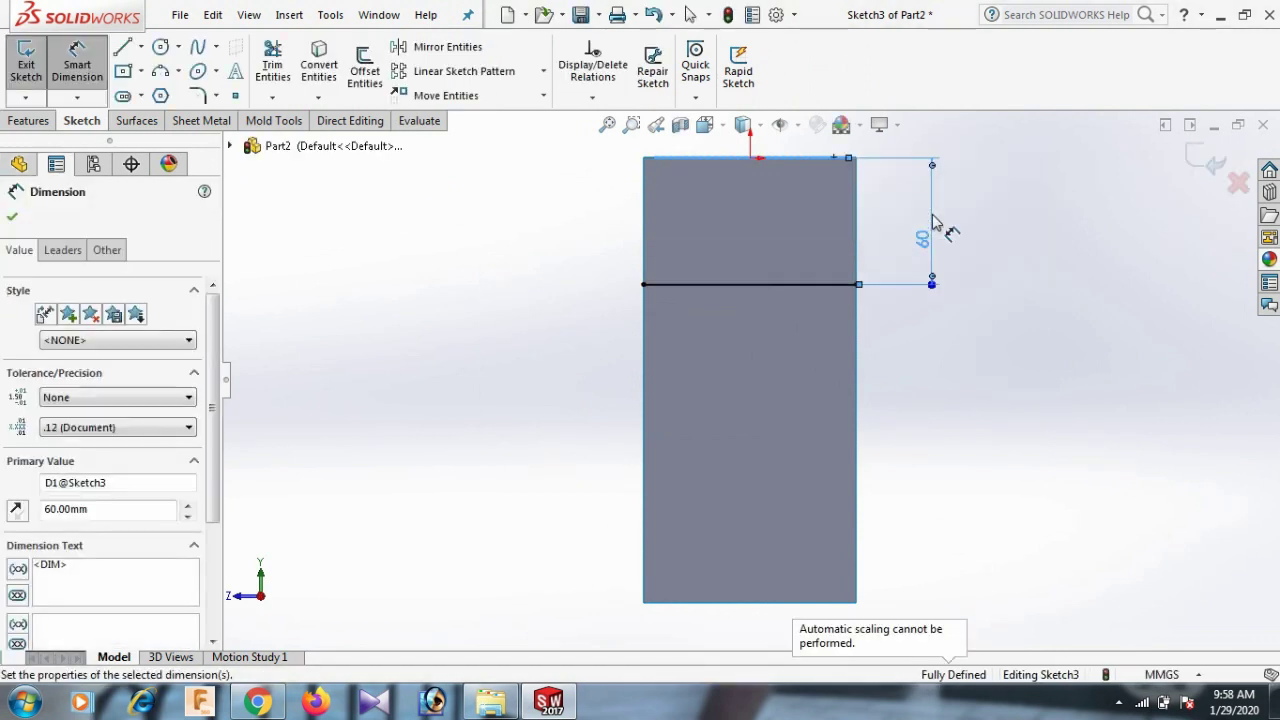
pyautogui.press('Escape')
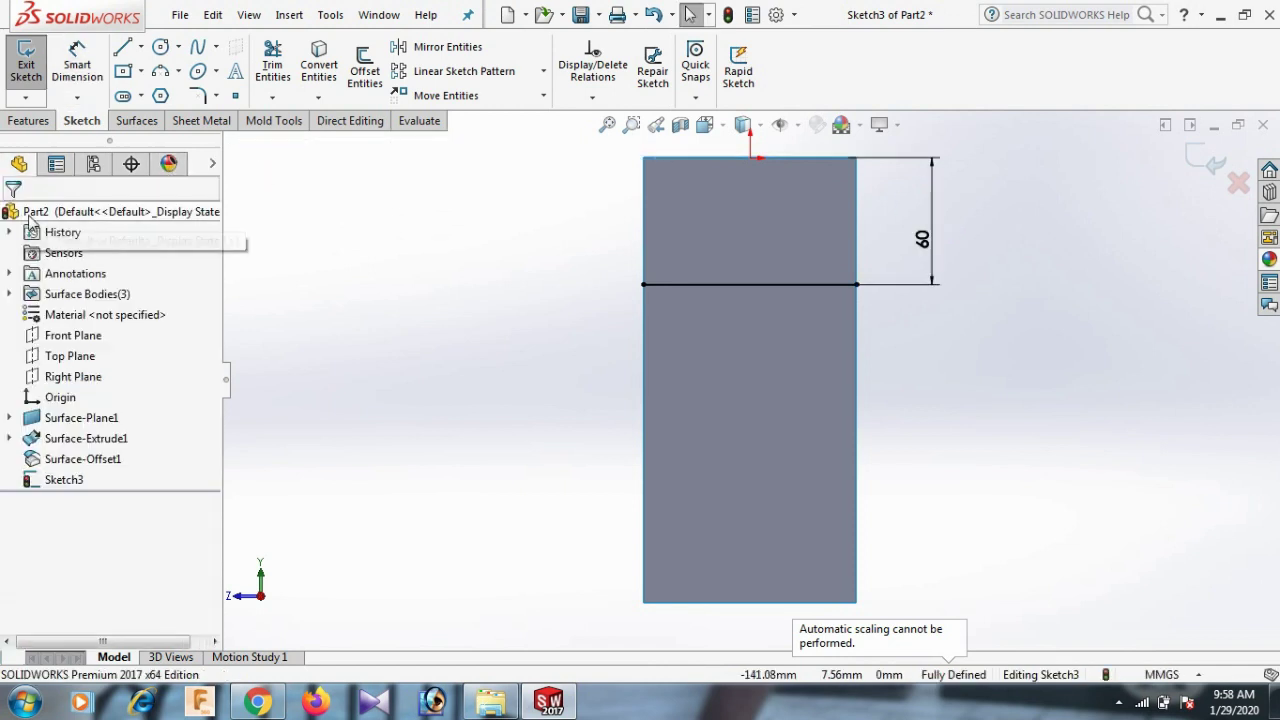
pyautogui.moveTo(1046, 317)
pyautogui.mouseDown(button='middle')
pyautogui.moveTo(1160, 354)
pyautogui.moveTo(1186, 380)
pyautogui.mouseUp(button='middle')
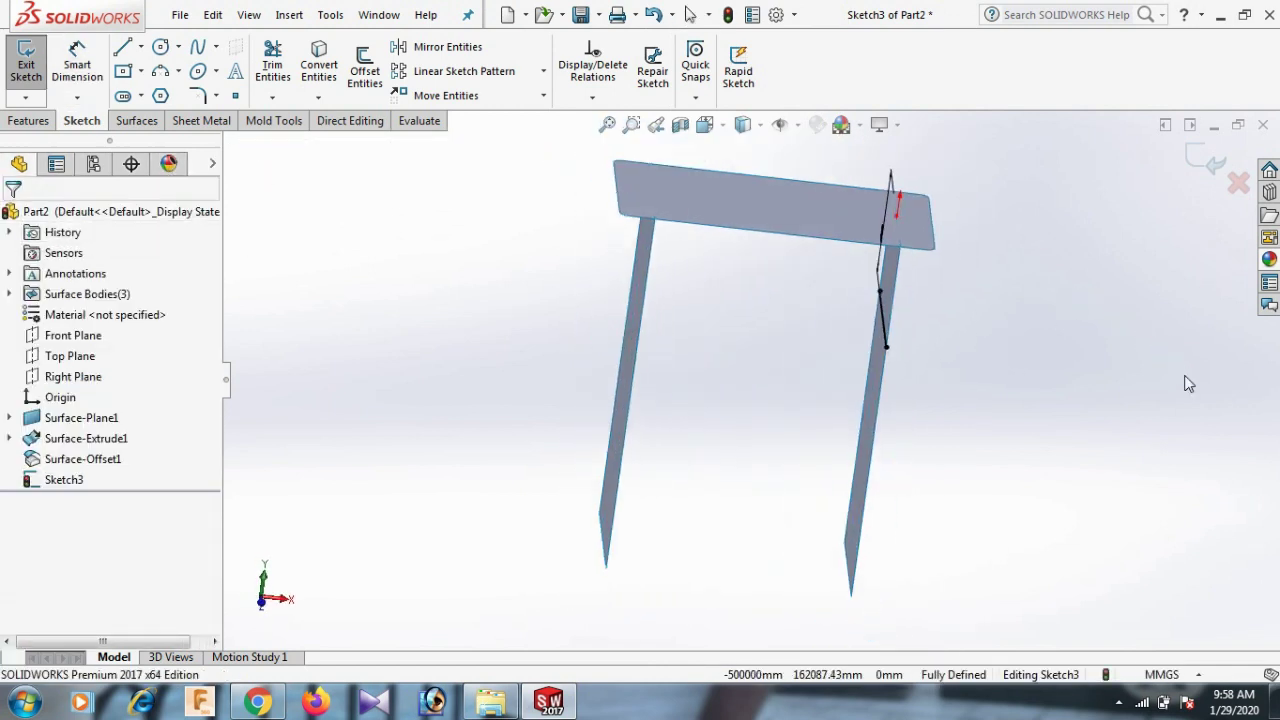
# Step: Extrude the shelf line as a reversed 50 mm Blind surface into the cabinet
pyautogui.click(137, 121)
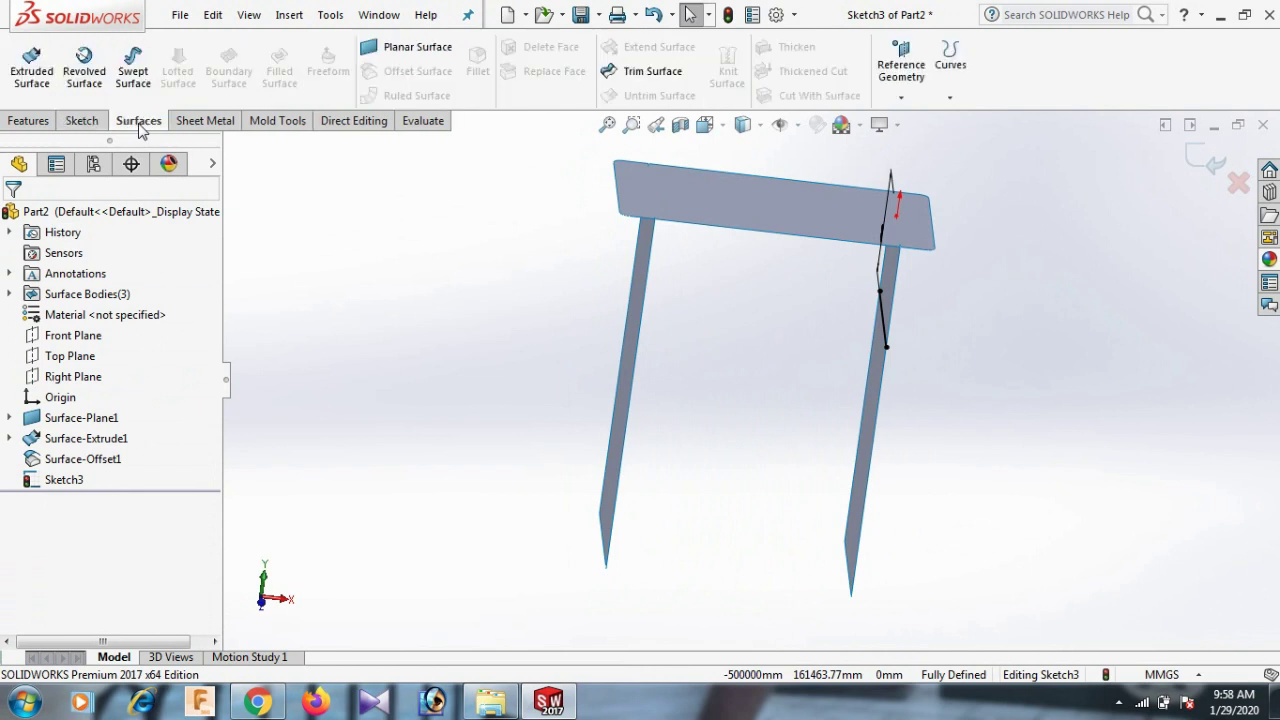
pyautogui.click(32, 70)
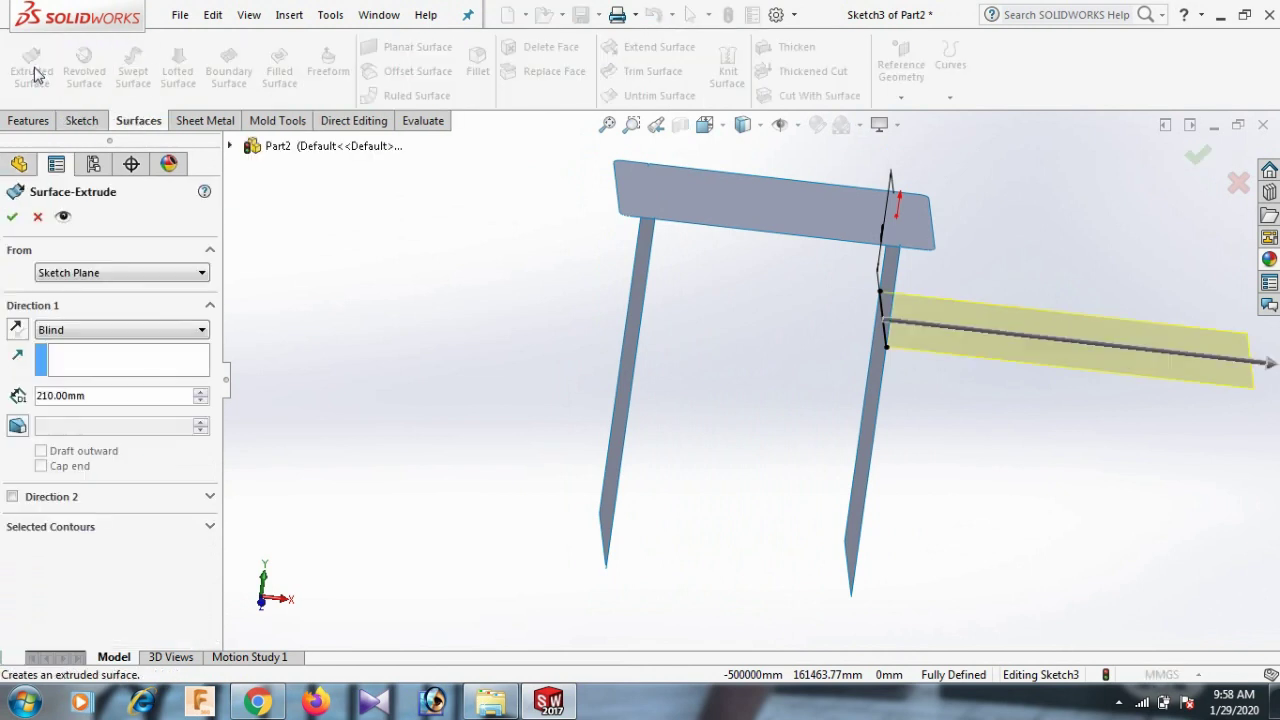
pyautogui.click(16, 330)
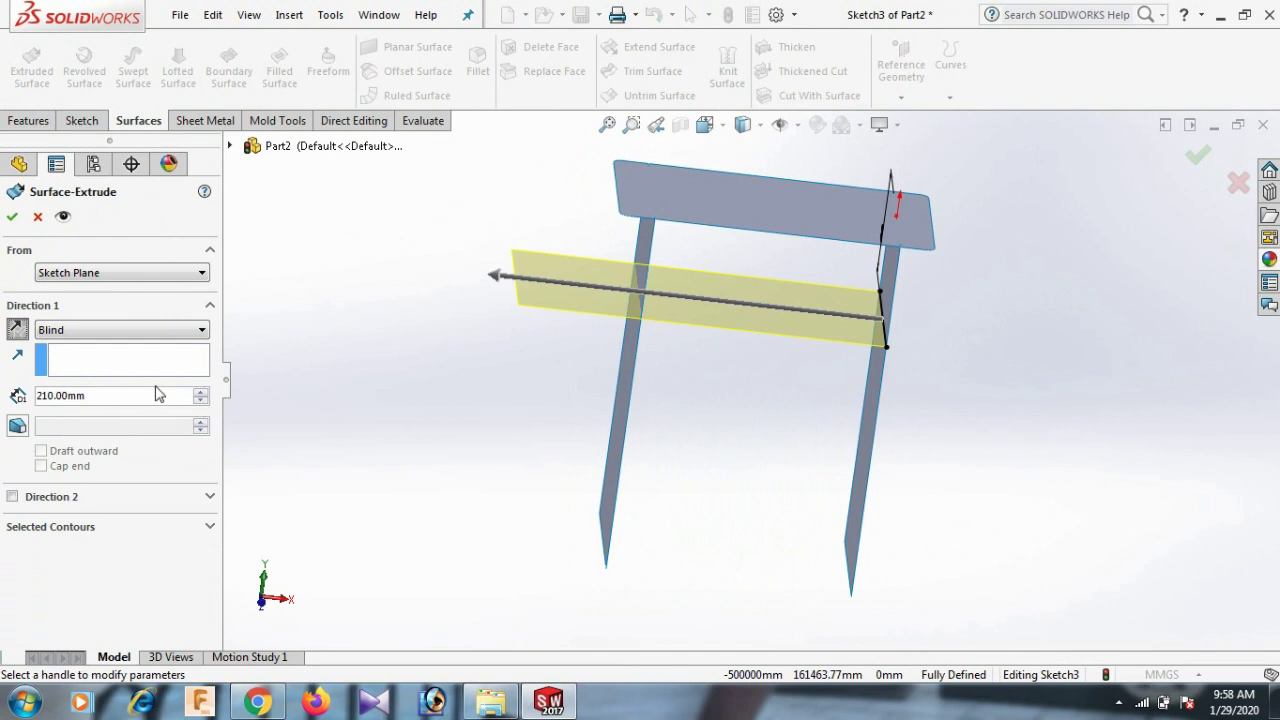
pyautogui.moveTo(110, 397); pyautogui.dragTo(18, 393)
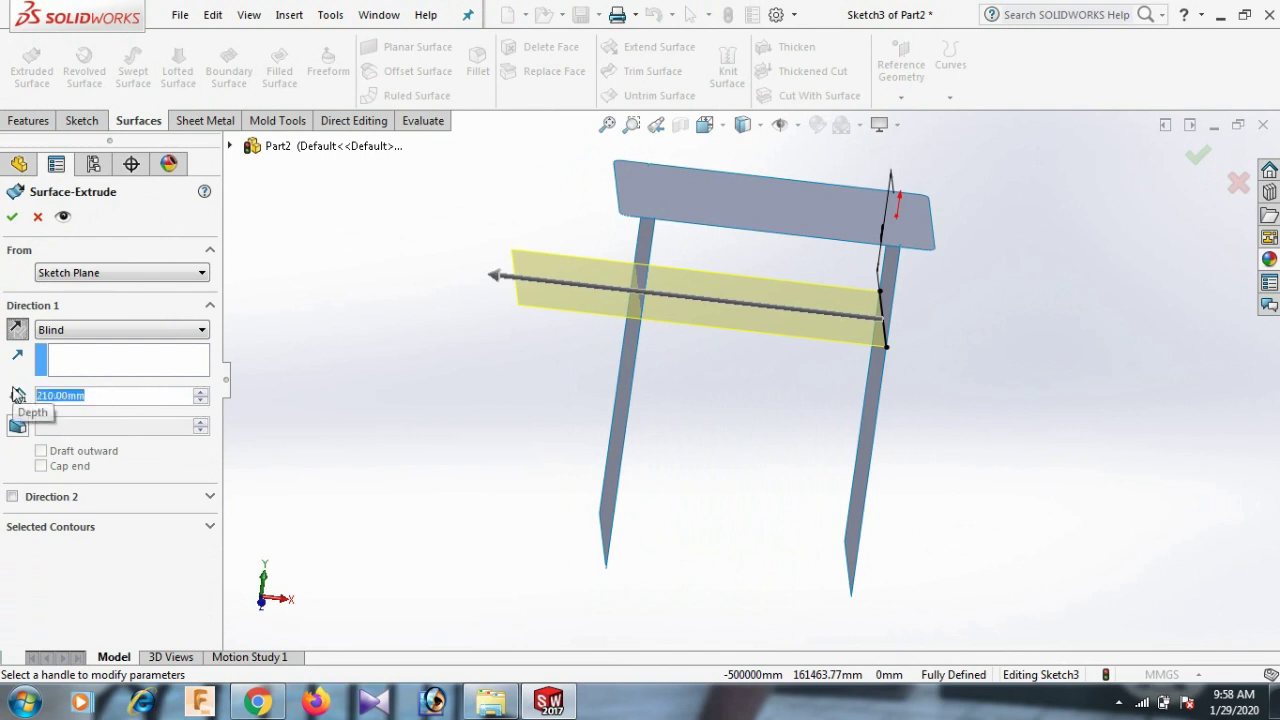
pyautogui.write('50')
pyautogui.press('Return')
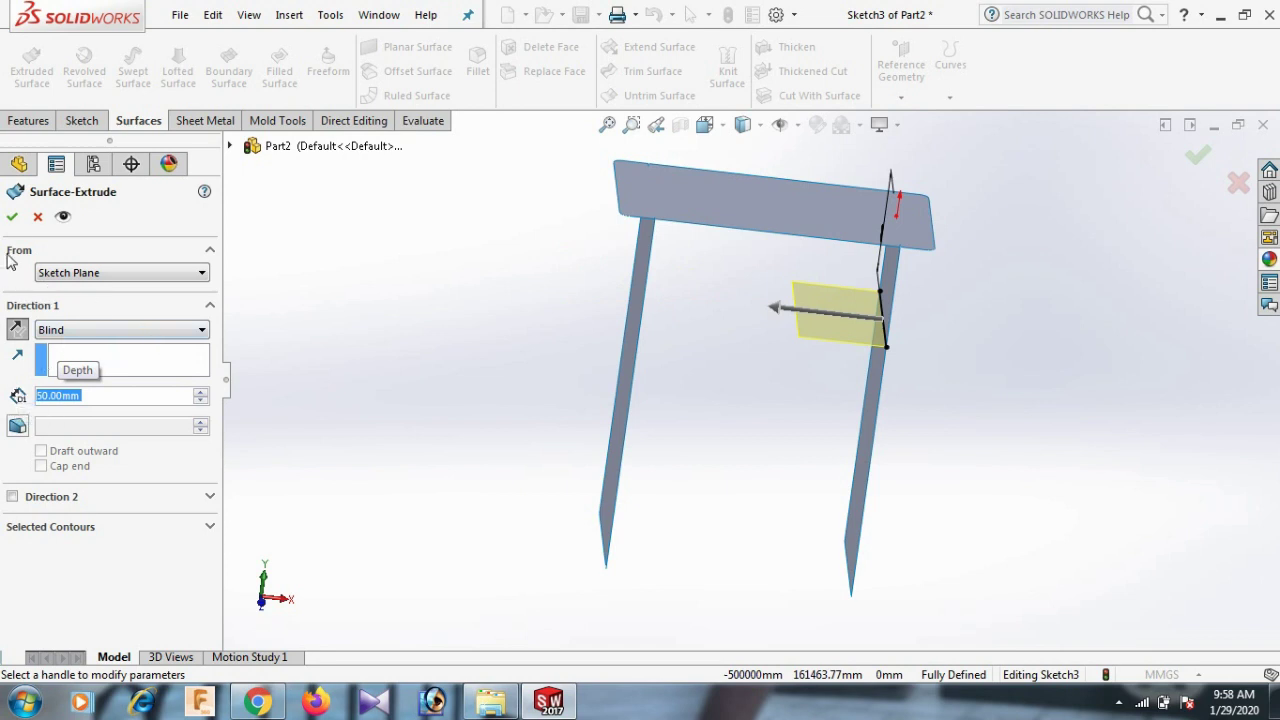
pyautogui.click(12, 218)
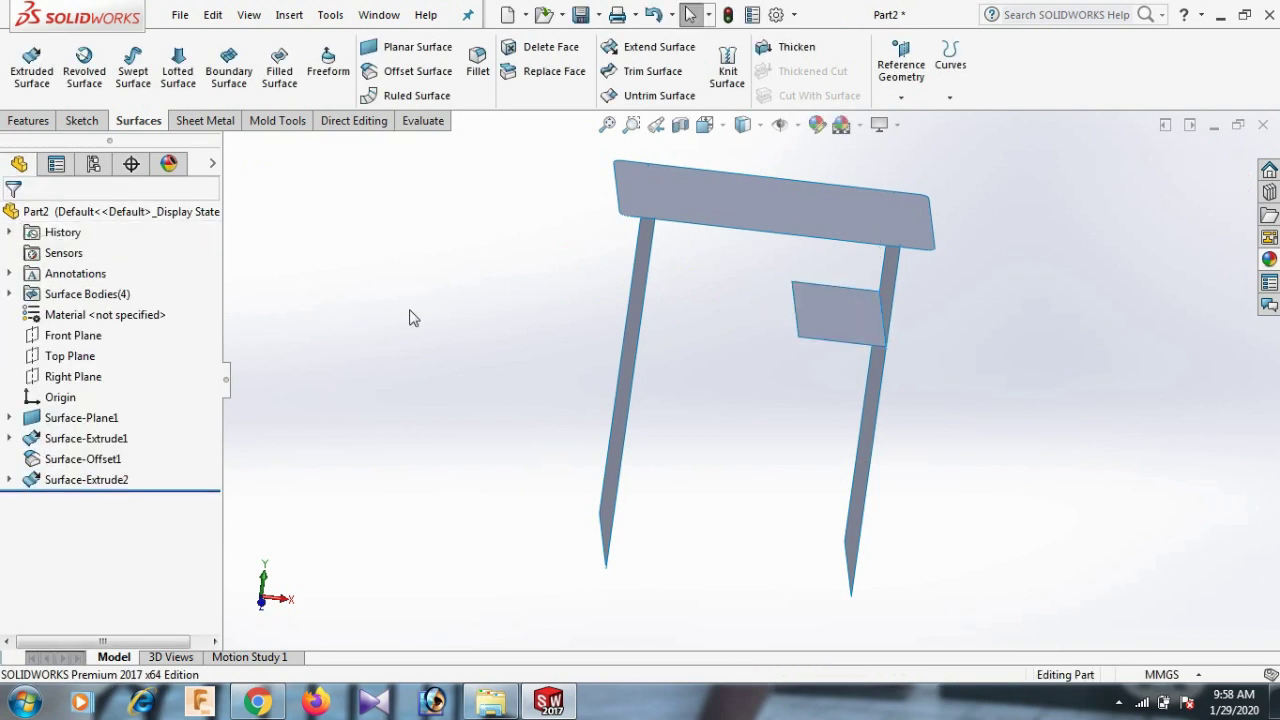
# Step: Create a 130 mm Normal to Surface ruled surface from the shelf's free edge
pyautogui.click(412, 95)
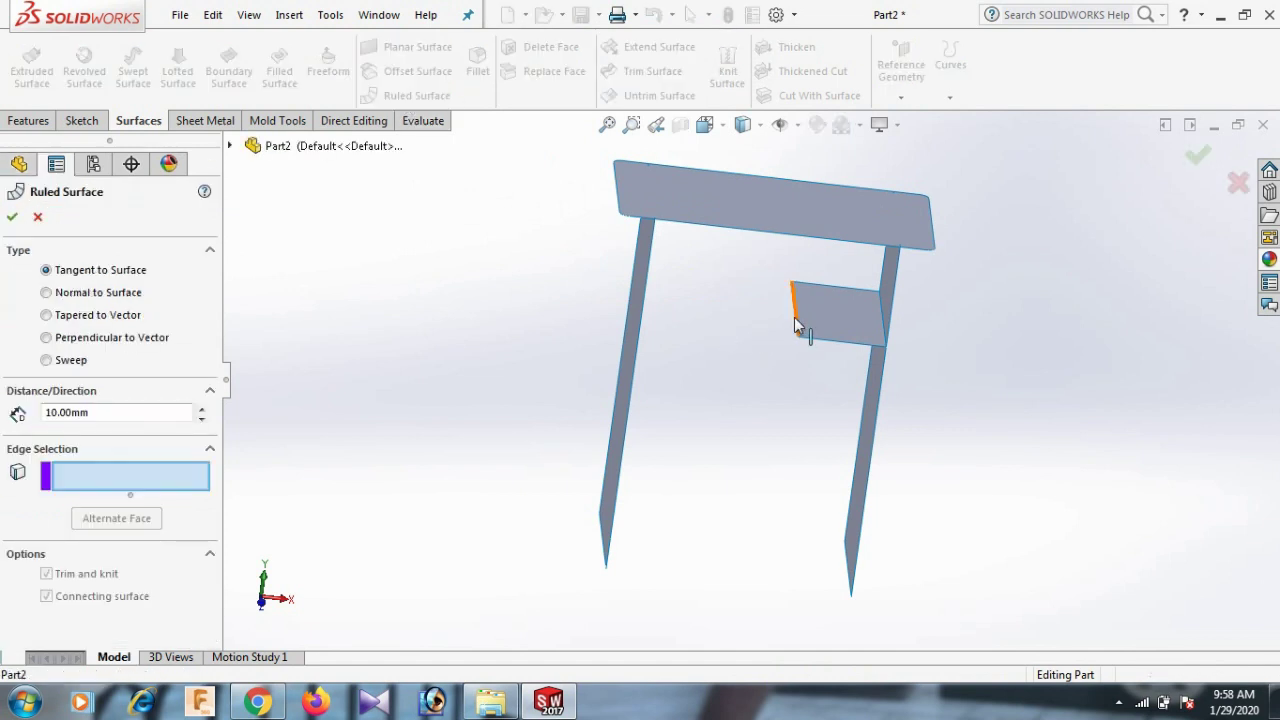
pyautogui.click(794, 318)
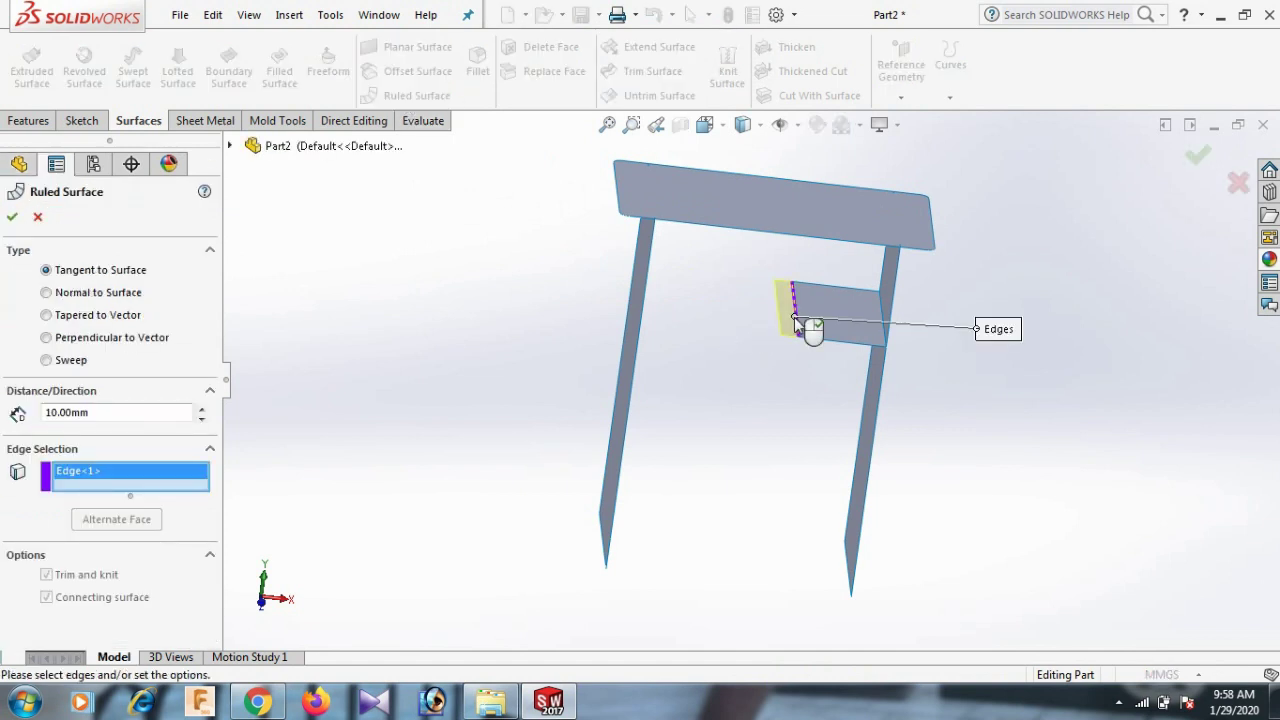
pyautogui.click(47, 292)
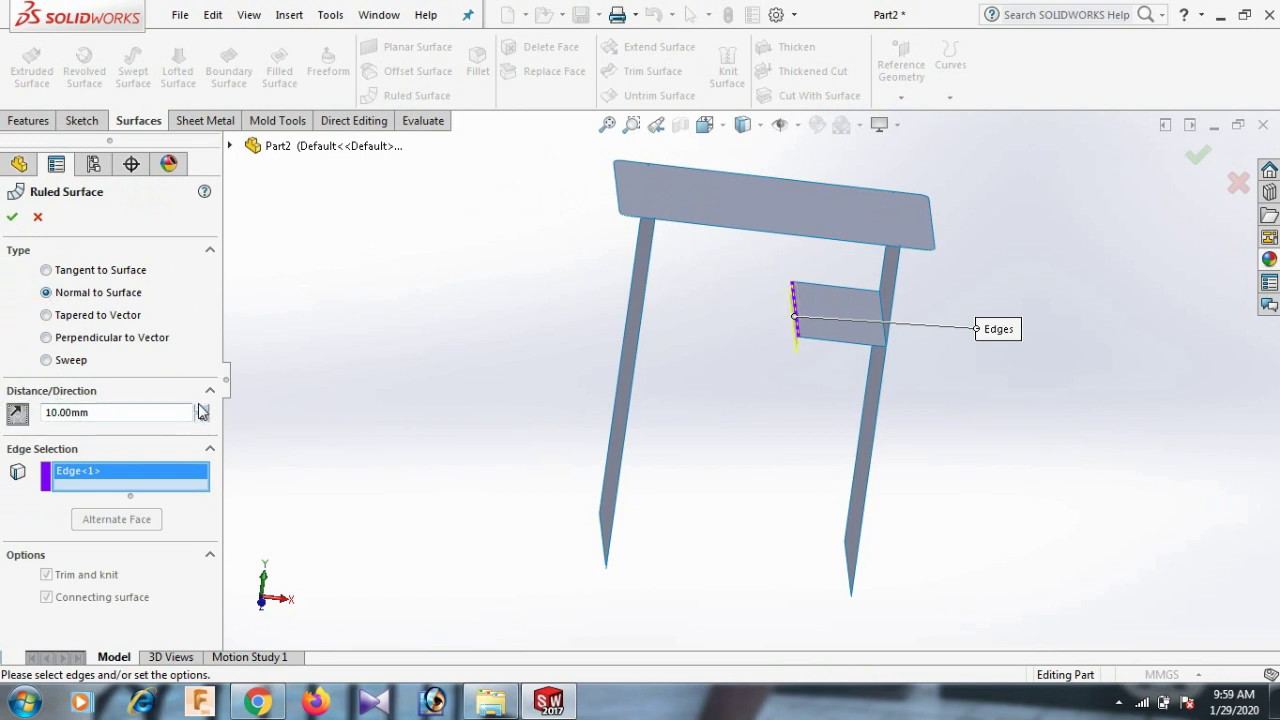
pyautogui.click(200, 407)
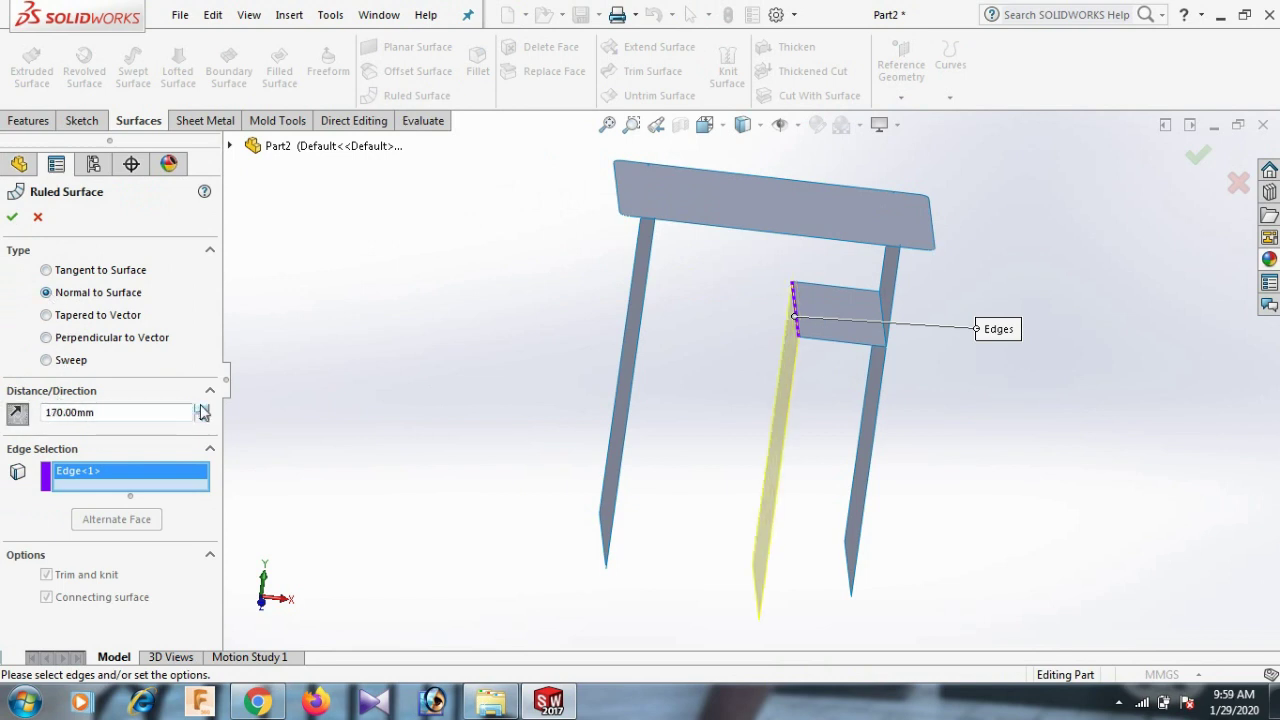
pyautogui.click(203, 419)
pyautogui.click(12, 217)
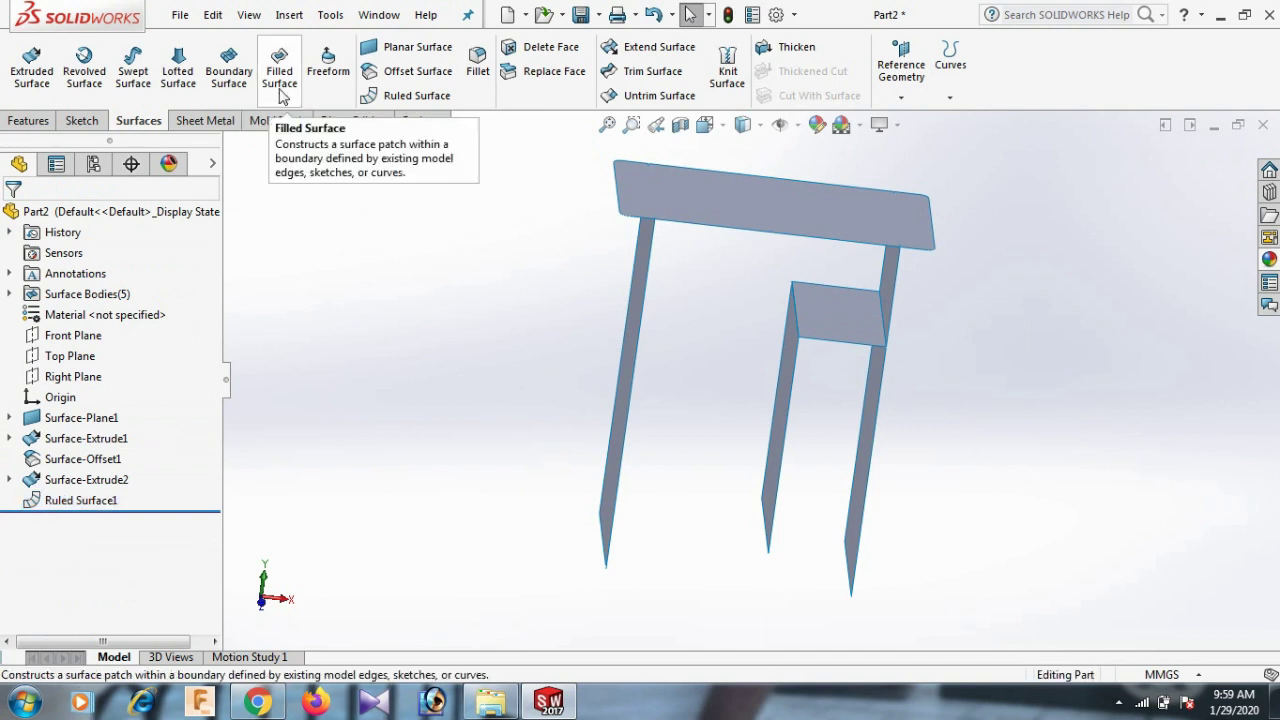
# Step: Offset the small shelf face 130 mm downward, reversed, as the lower shelf
pyautogui.click(418, 71)
pyautogui.click(856, 330)
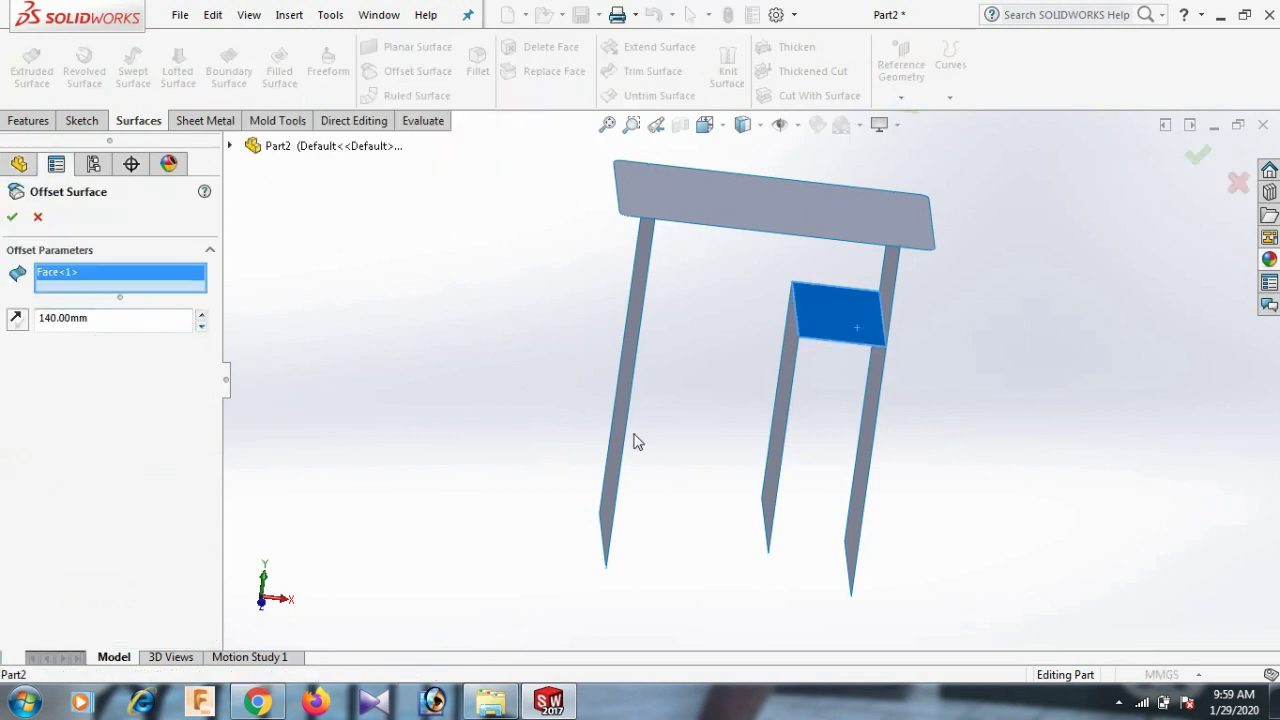
pyautogui.scroll(3, 634, 440)
pyautogui.click(15, 318)
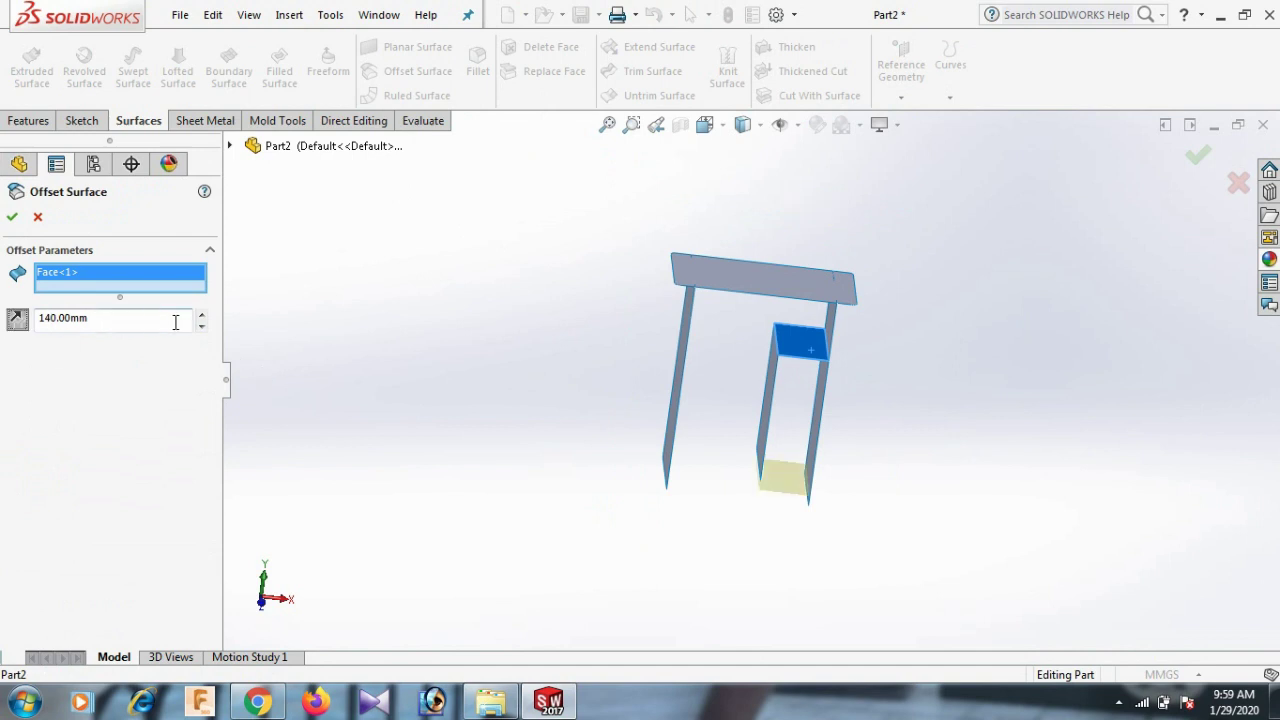
pyautogui.click(201, 327)
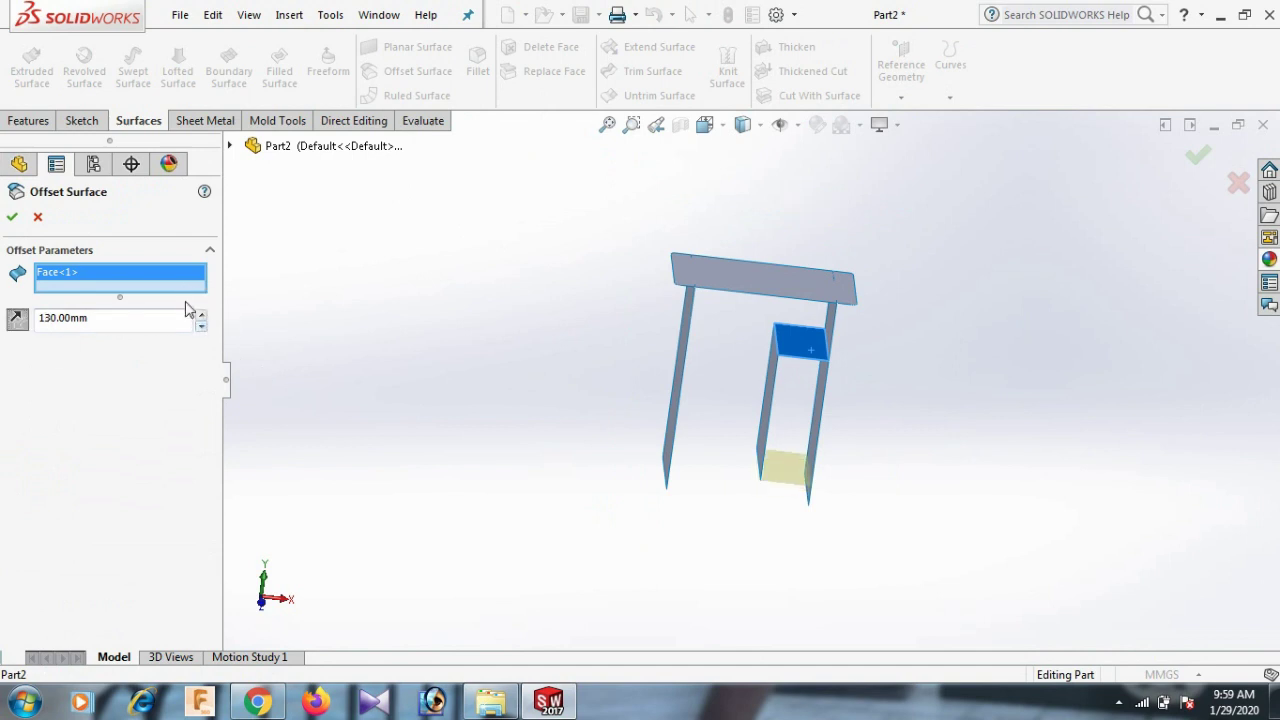
pyautogui.scroll(-2, 787, 471)
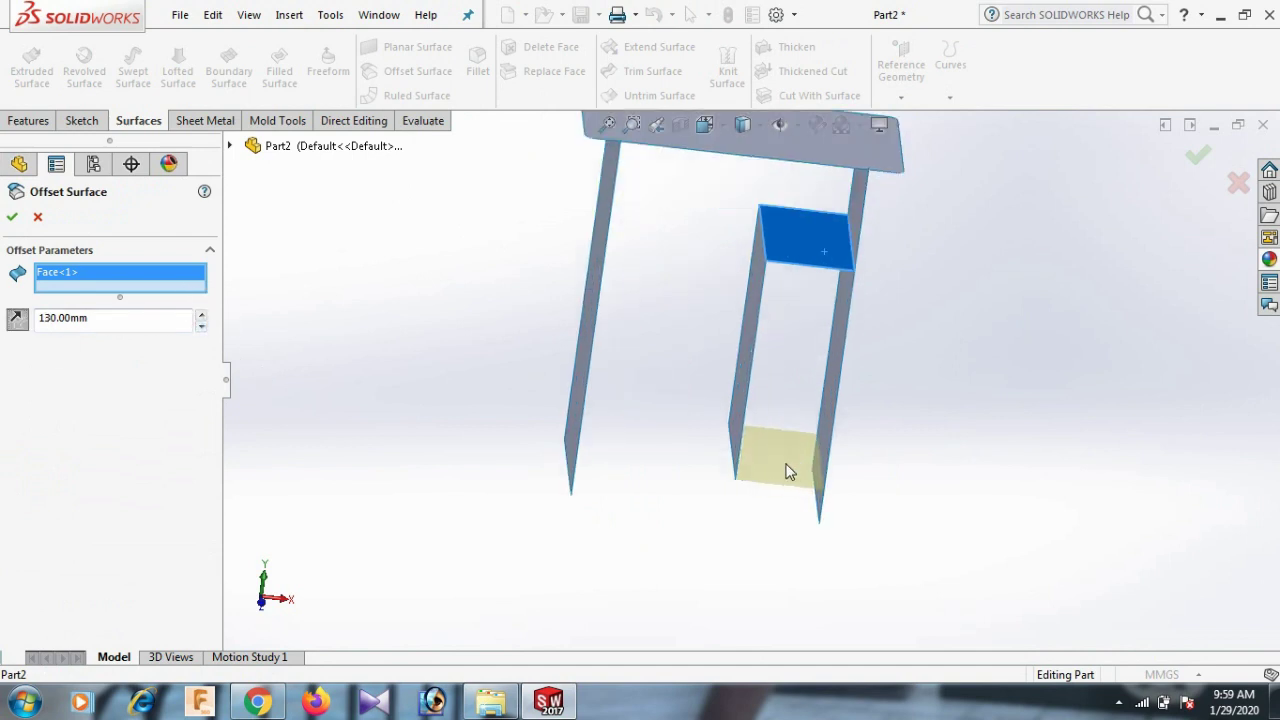
pyautogui.click(20, 222)
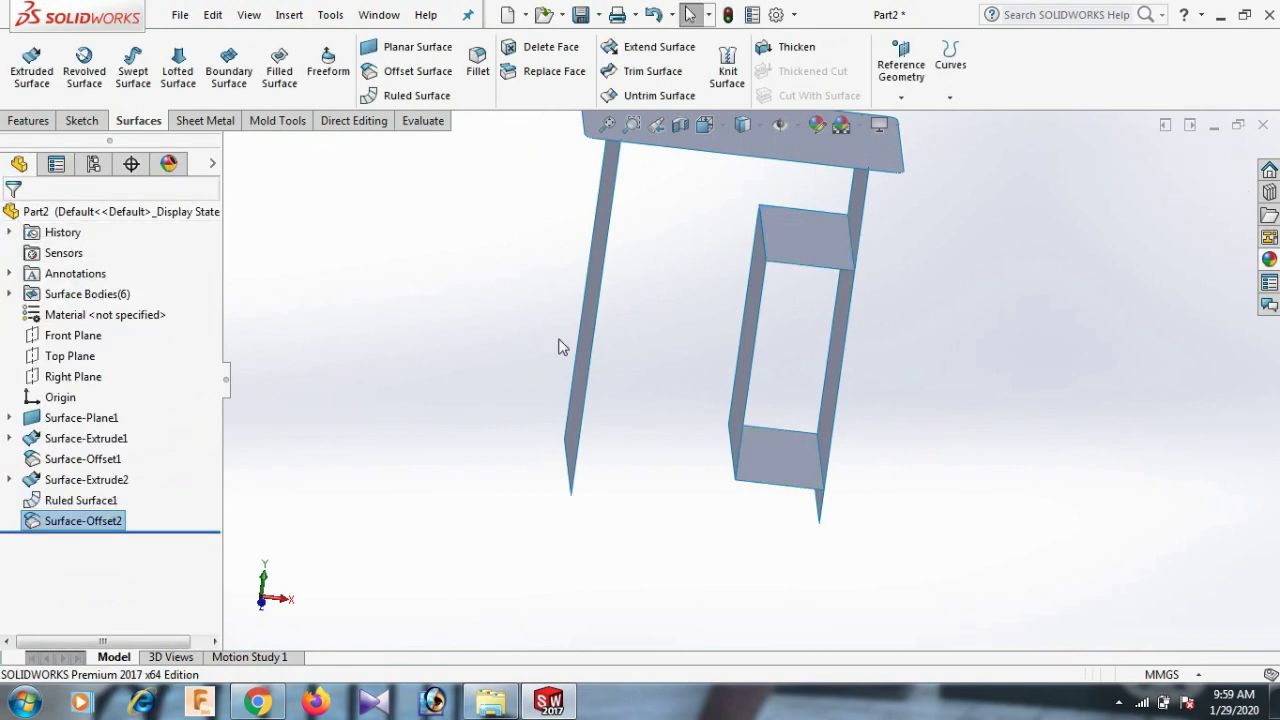
pyautogui.moveTo(817, 321); pyautogui.dragTo(803, 337, button='middle')
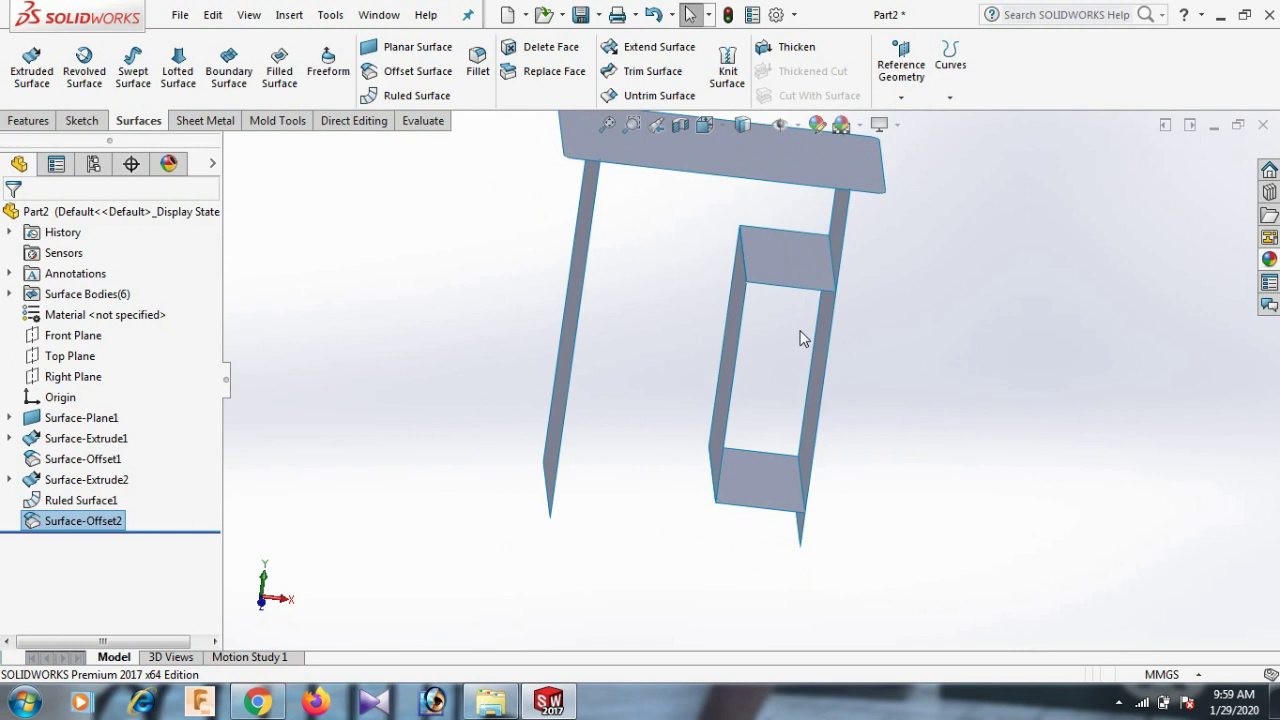
pyautogui.scroll(5, 792, 302)
pyautogui.moveTo(829, 480); pyautogui.dragTo(837, 437, button='middle')
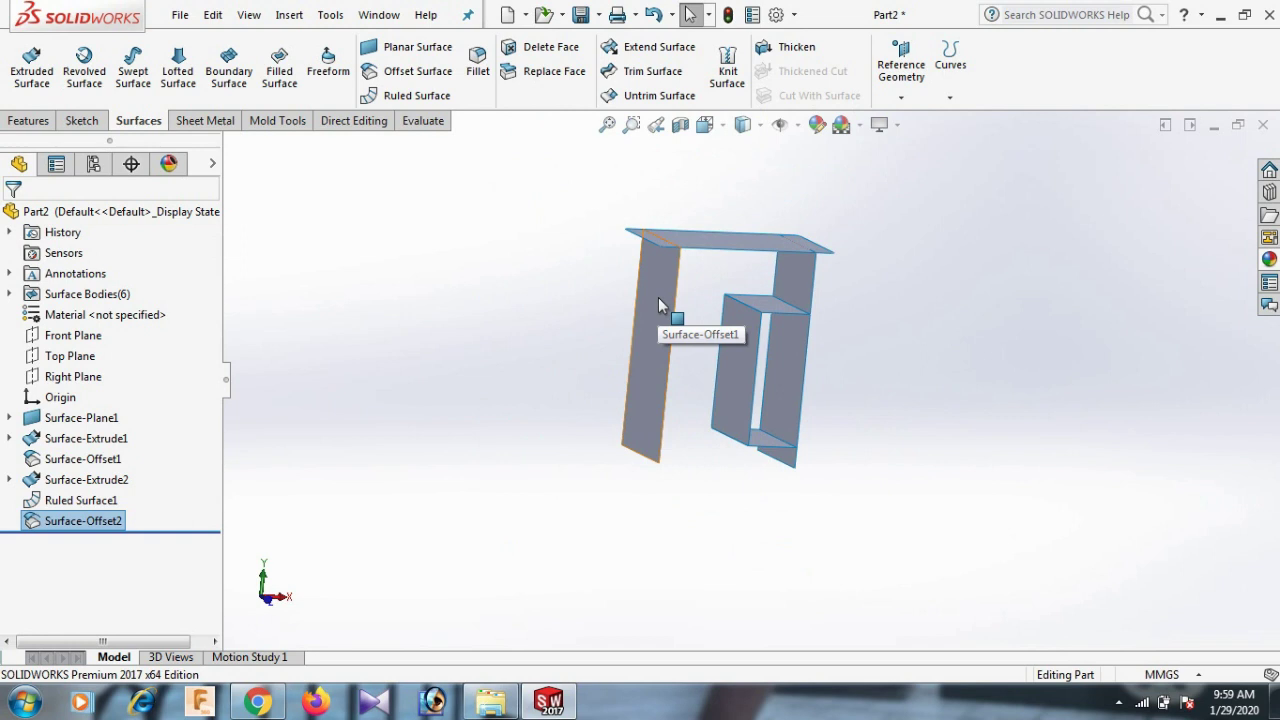
pyautogui.scroll(-2, 662, 305)
pyautogui.scroll(-3, 760, 370)
pyautogui.click(762, 428)
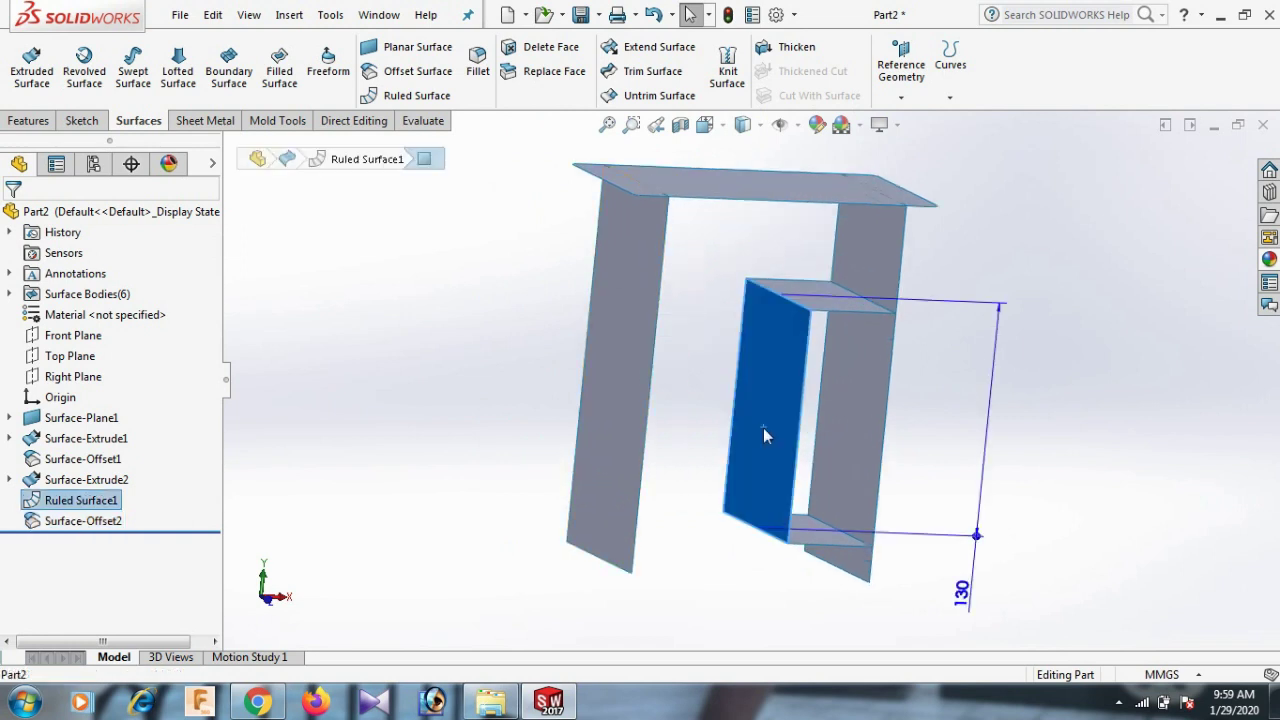
# Step: Open a sketch on the inner panel face and draw a line across it
pyautogui.click(845, 372)
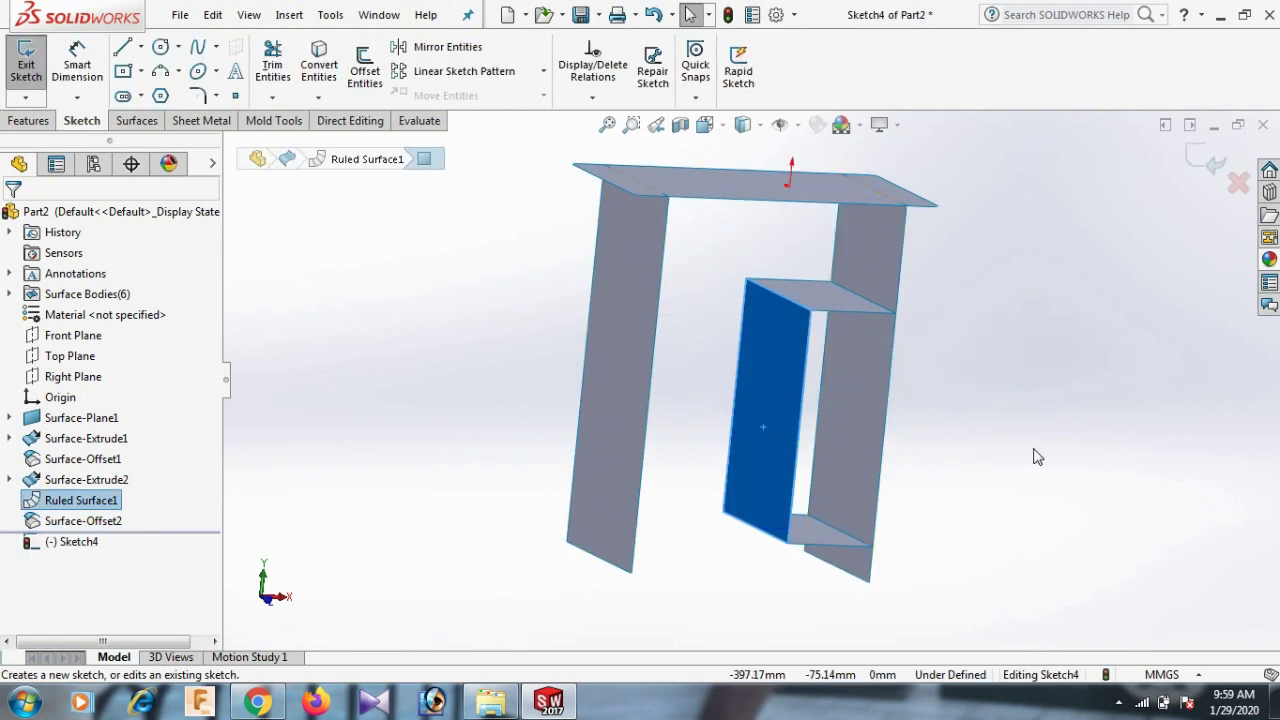
pyautogui.press('l')
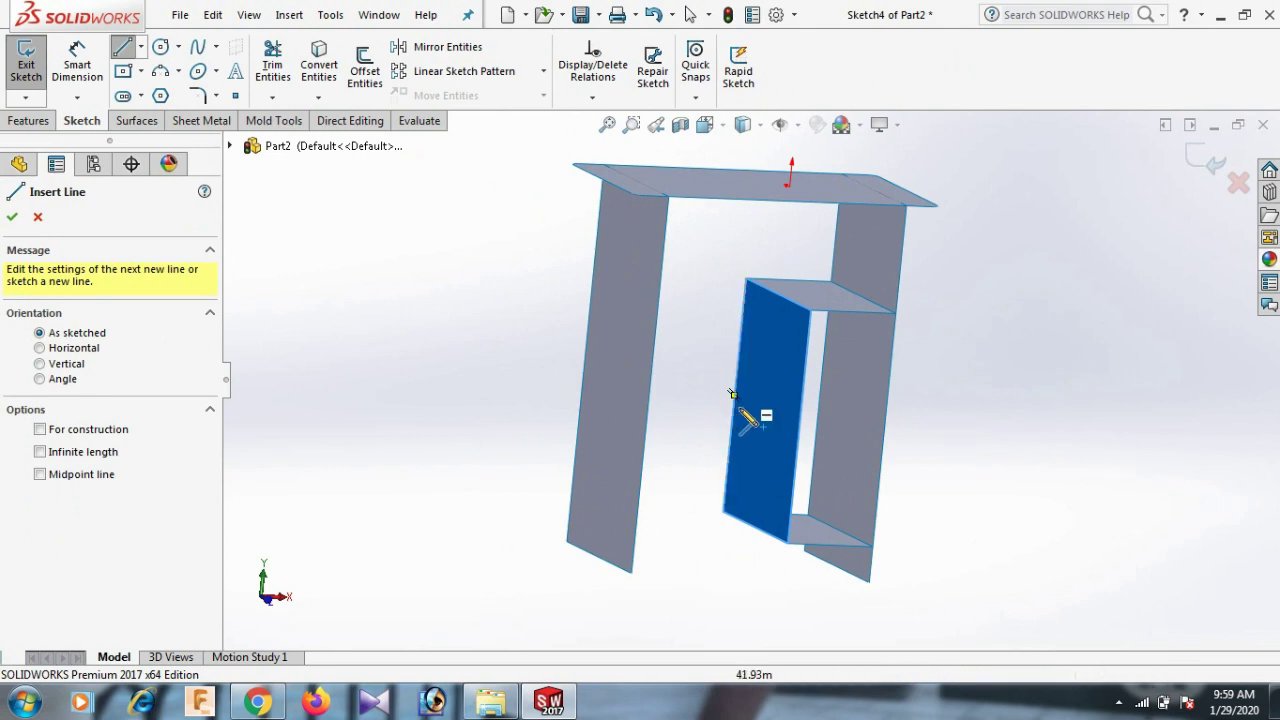
pyautogui.click(732, 420)
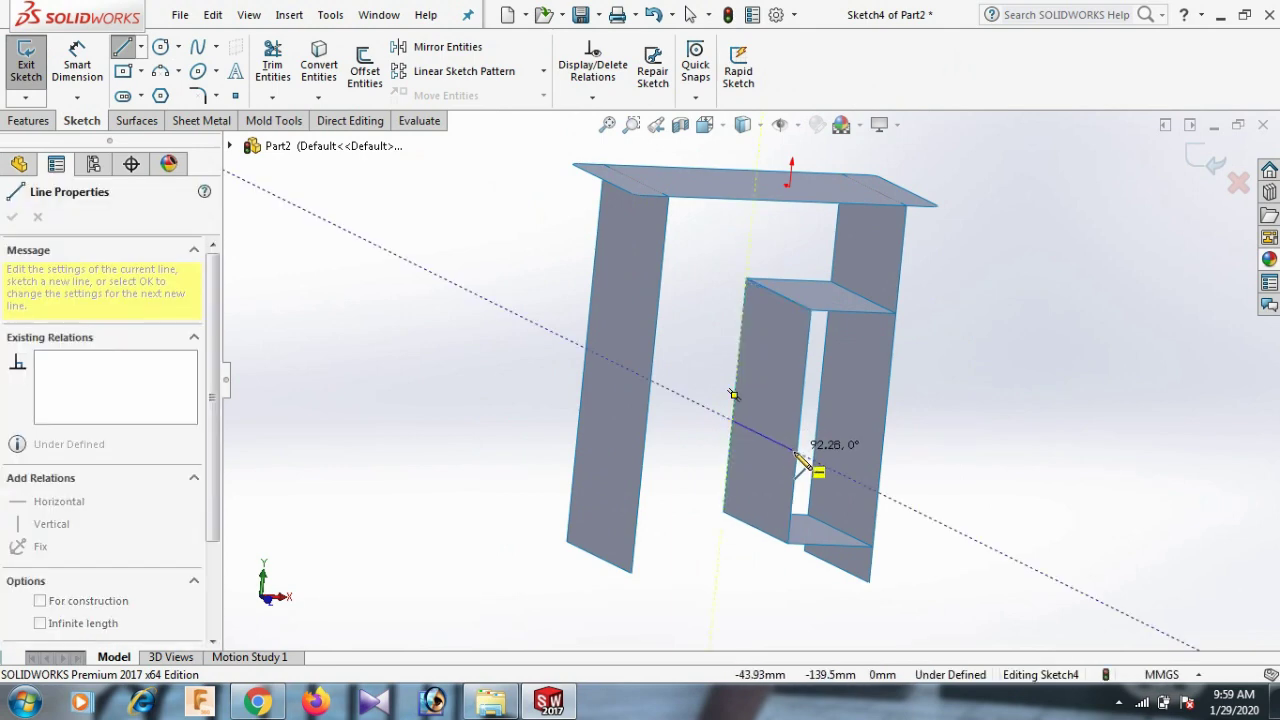
pyautogui.click(797, 453)
pyautogui.rightClick(803, 463)
pyautogui.click(829, 477)
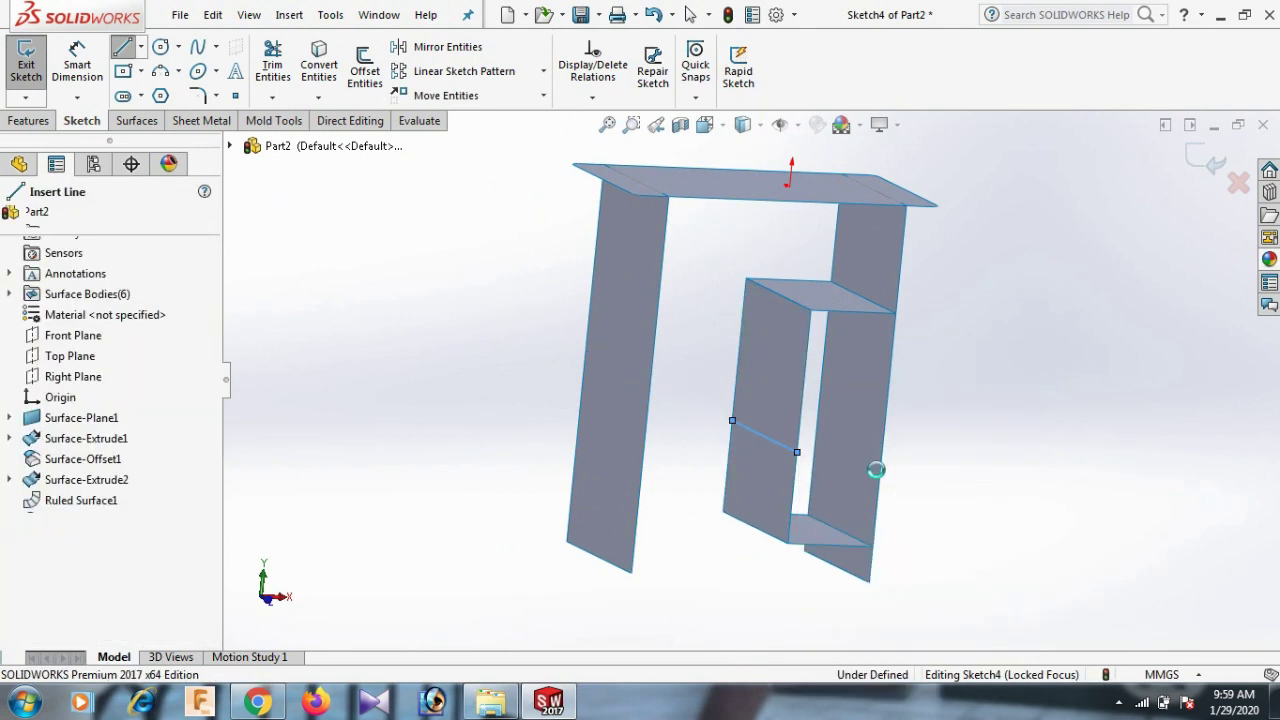
# Step: Dimension the line 60 mm from the panel's lower edge
pyautogui.click(765, 437)
pyautogui.moveTo(1014, 514); pyautogui.dragTo(1014, 470, button='right')
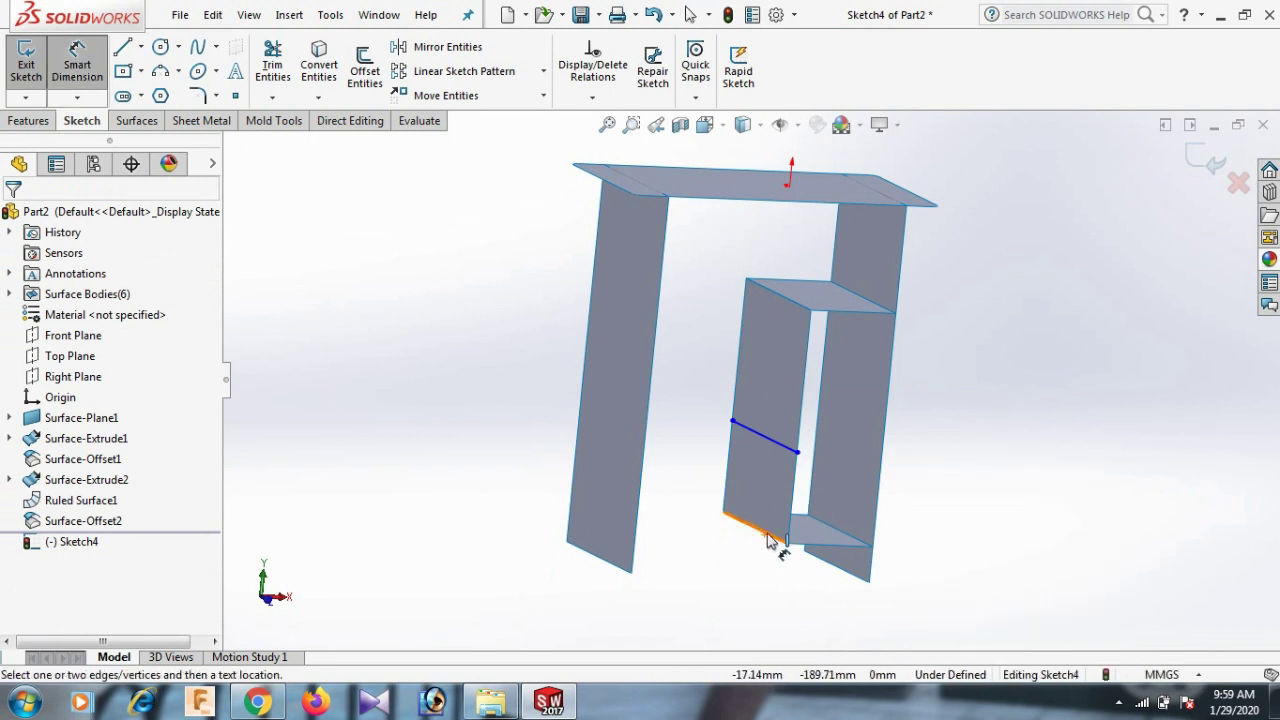
pyautogui.click(775, 535)
pyautogui.click(789, 452)
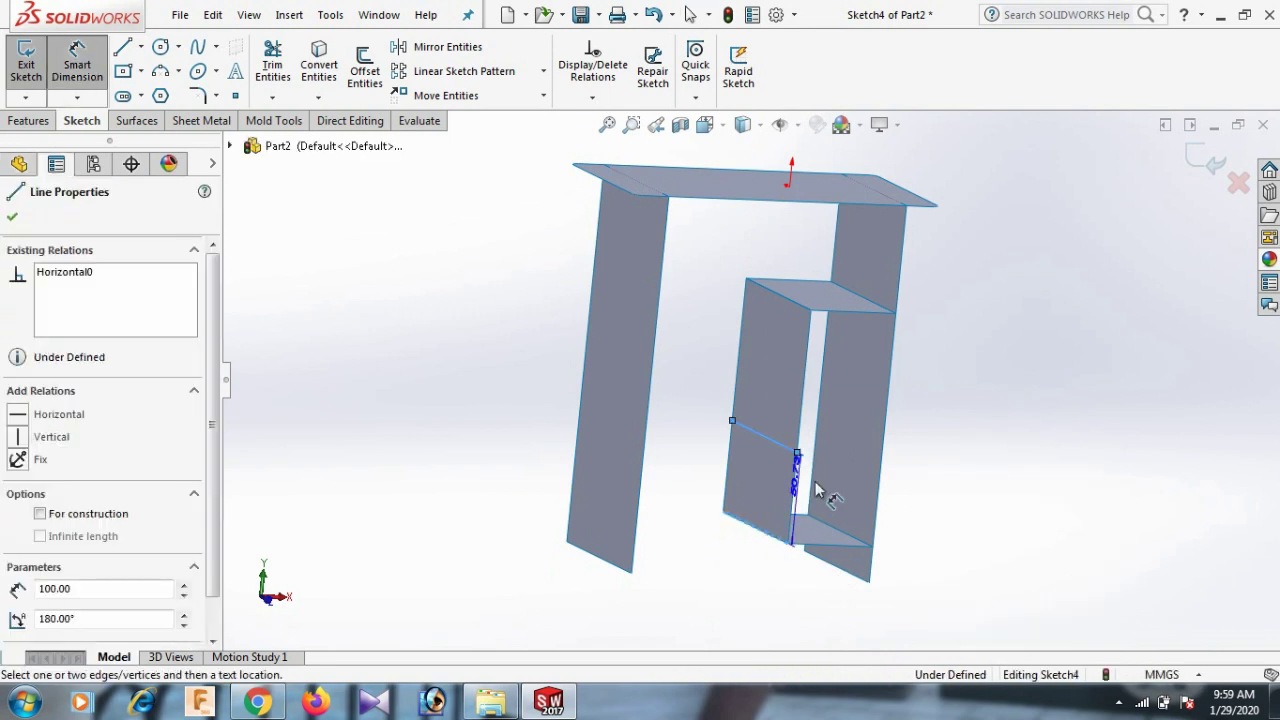
pyautogui.click(952, 570)
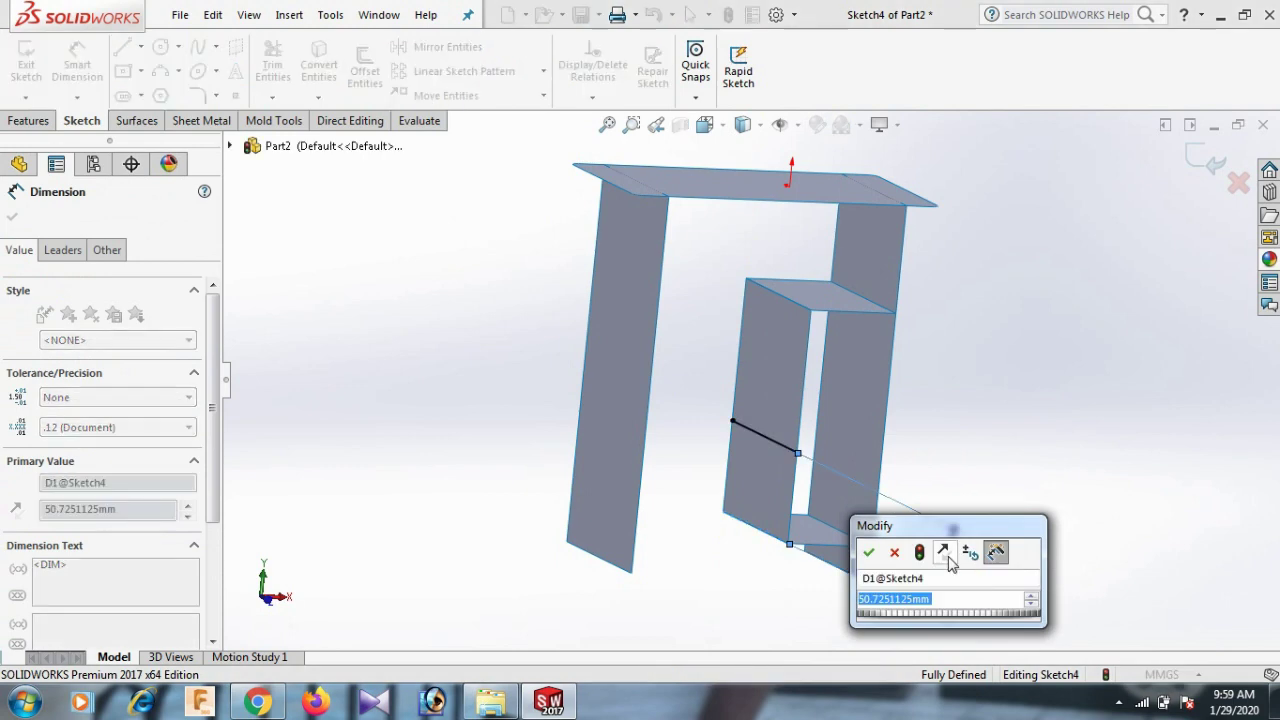
pyautogui.write('60')
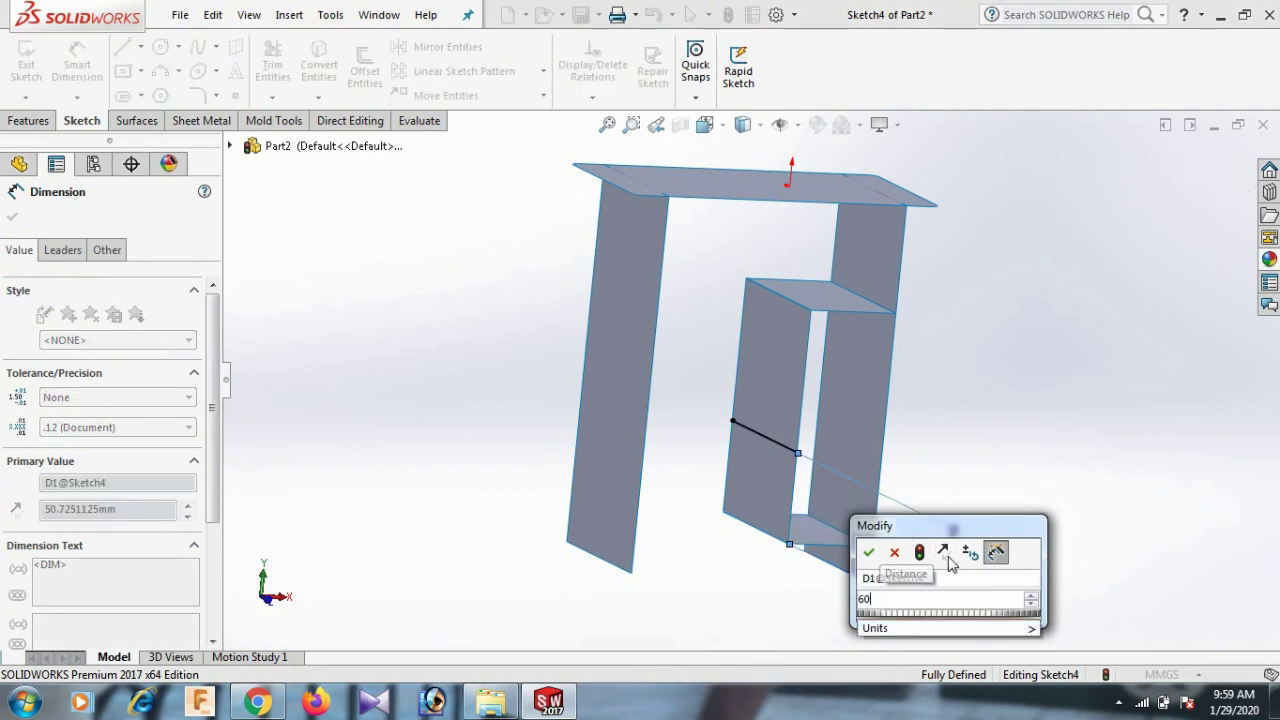
pyautogui.press('Return')
pyautogui.click(1140, 360)
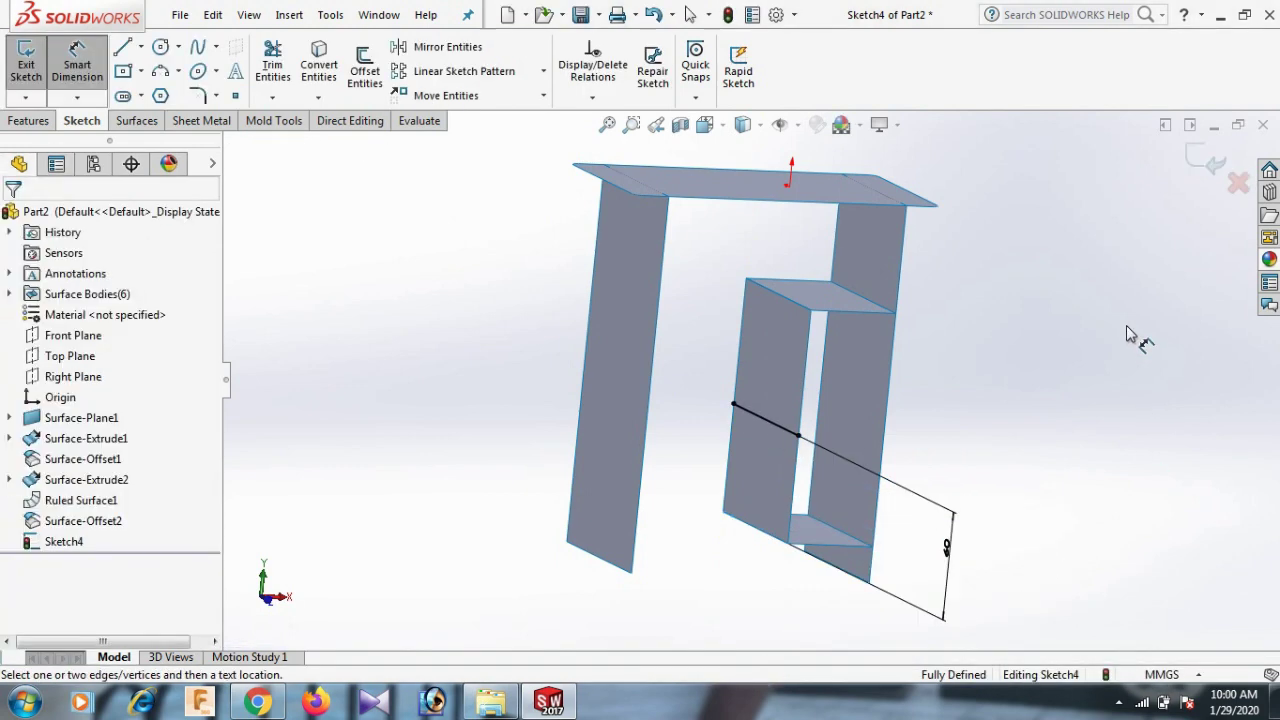
pyautogui.rightClick(1020, 334)
pyautogui.click(1097, 384)
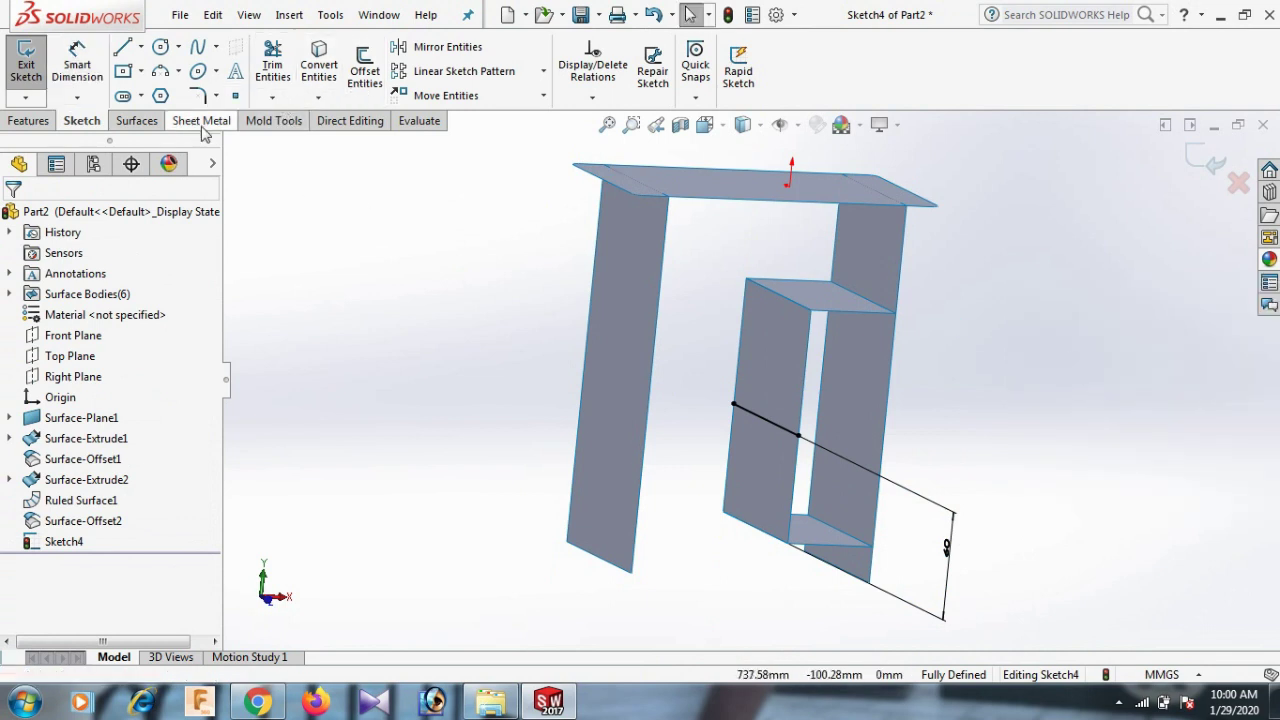
# Step: Extrude the Sketch4 line as a surface 90 mm, reversed toward the left side panel
pyautogui.click(137, 120)
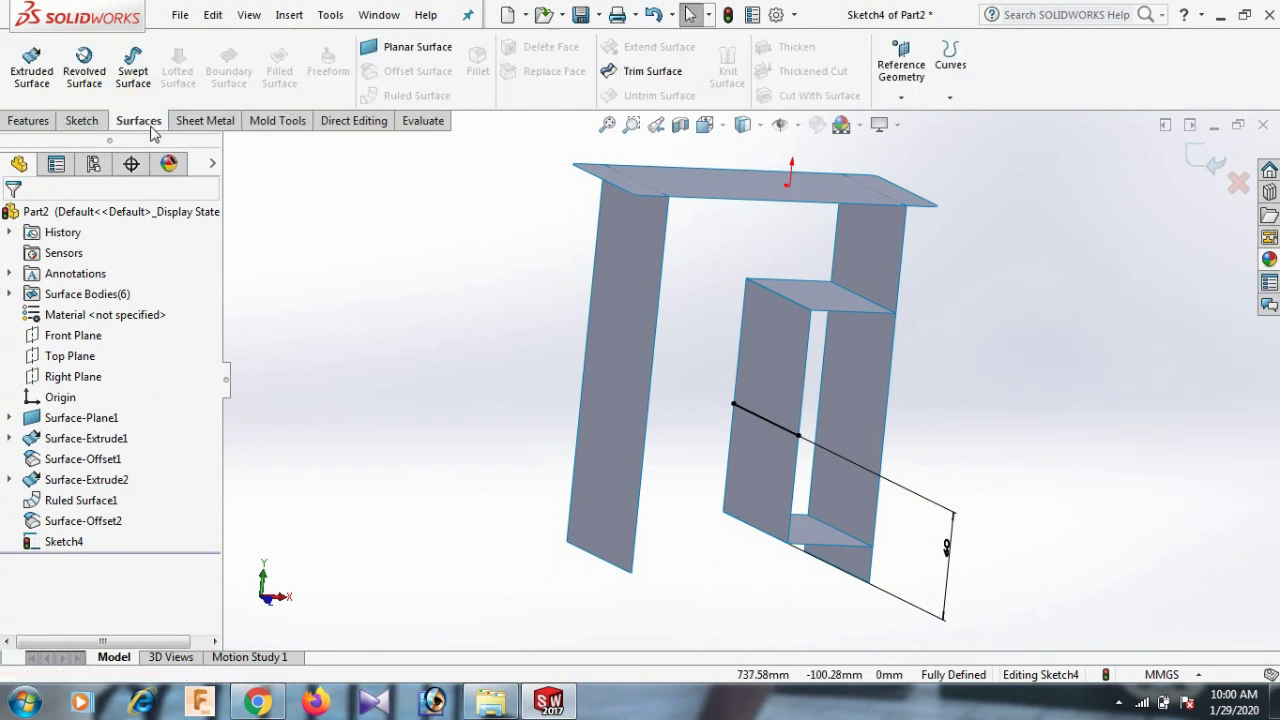
pyautogui.click(32, 66)
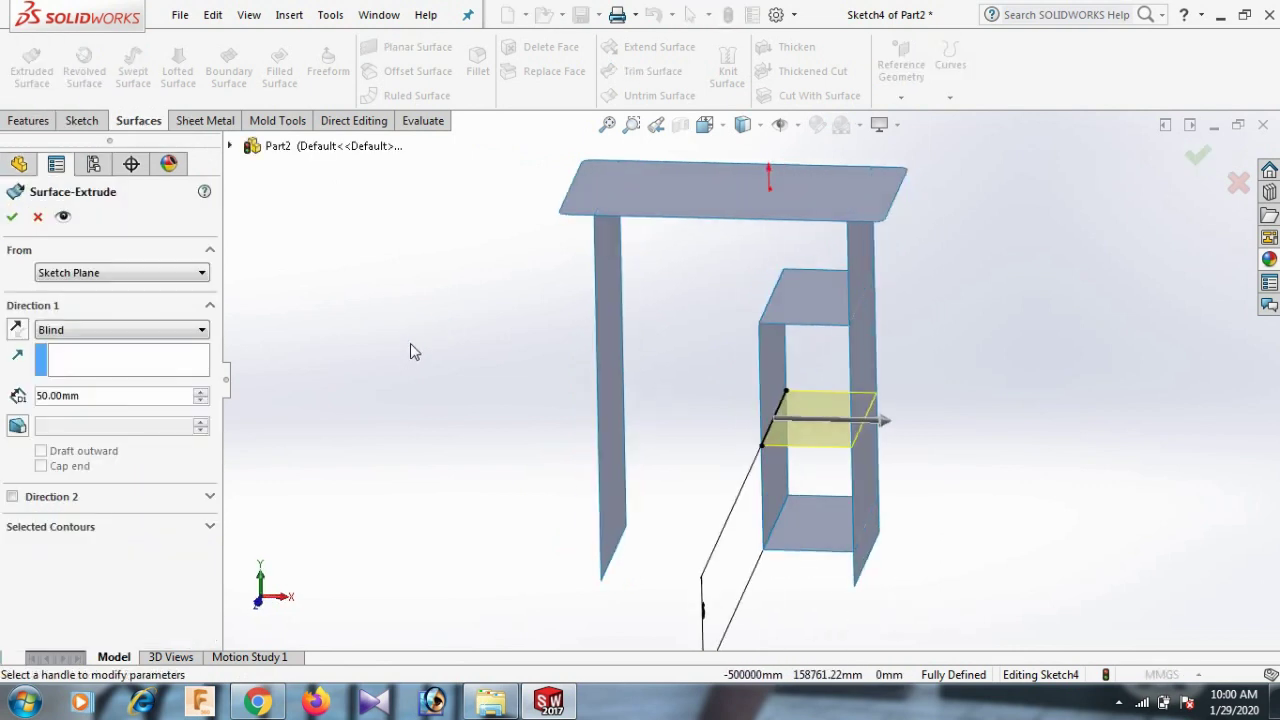
pyautogui.click(17, 330)
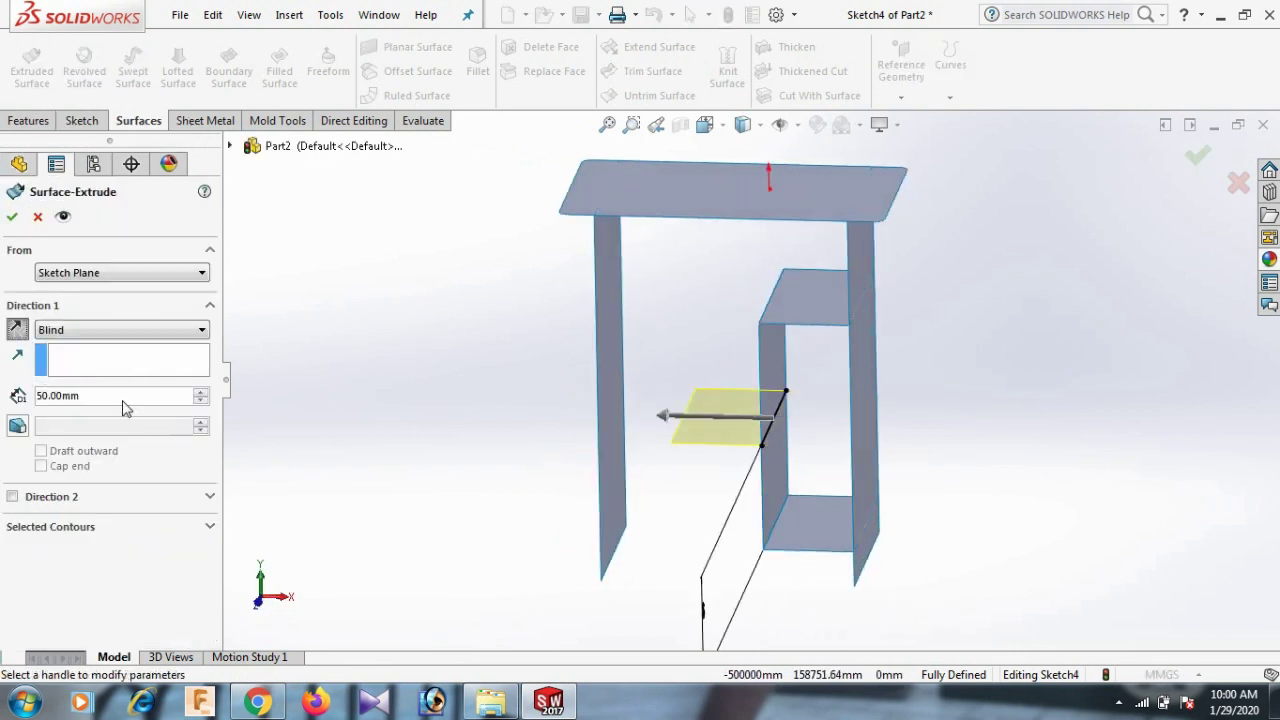
pyautogui.click(201, 392)
pyautogui.click(201, 392)
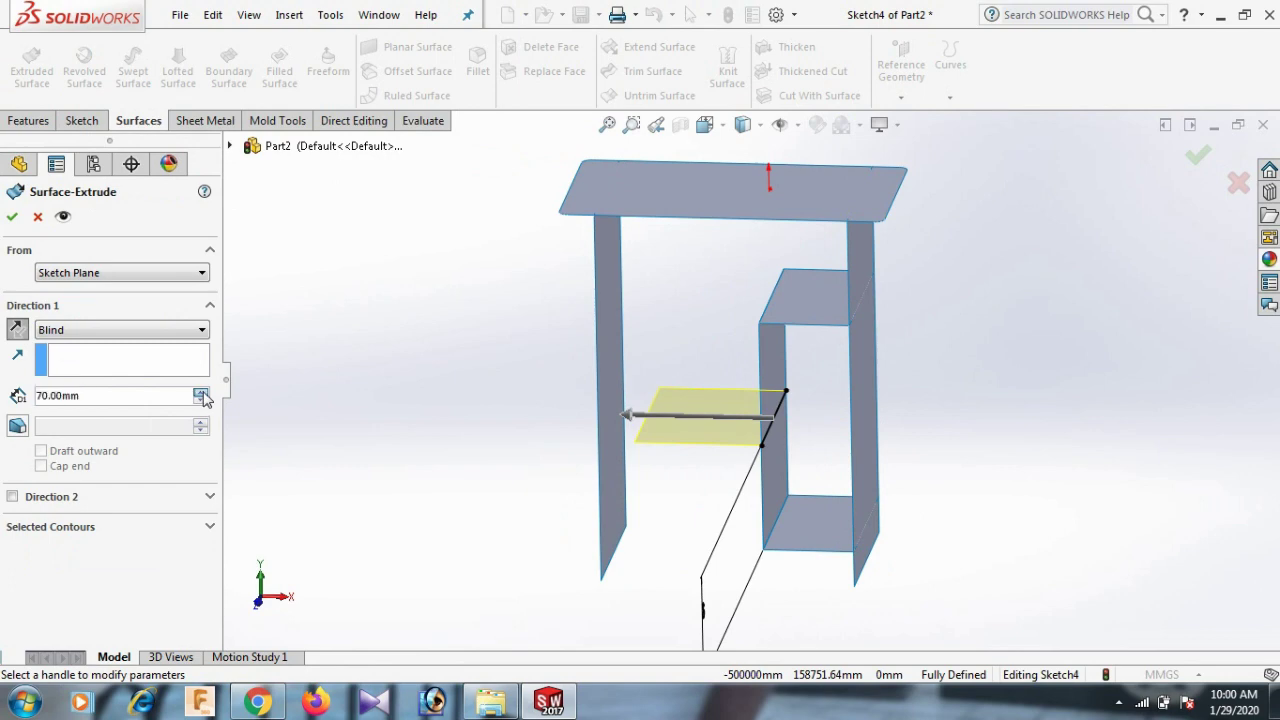
pyautogui.click(201, 392)
pyautogui.click(201, 392)
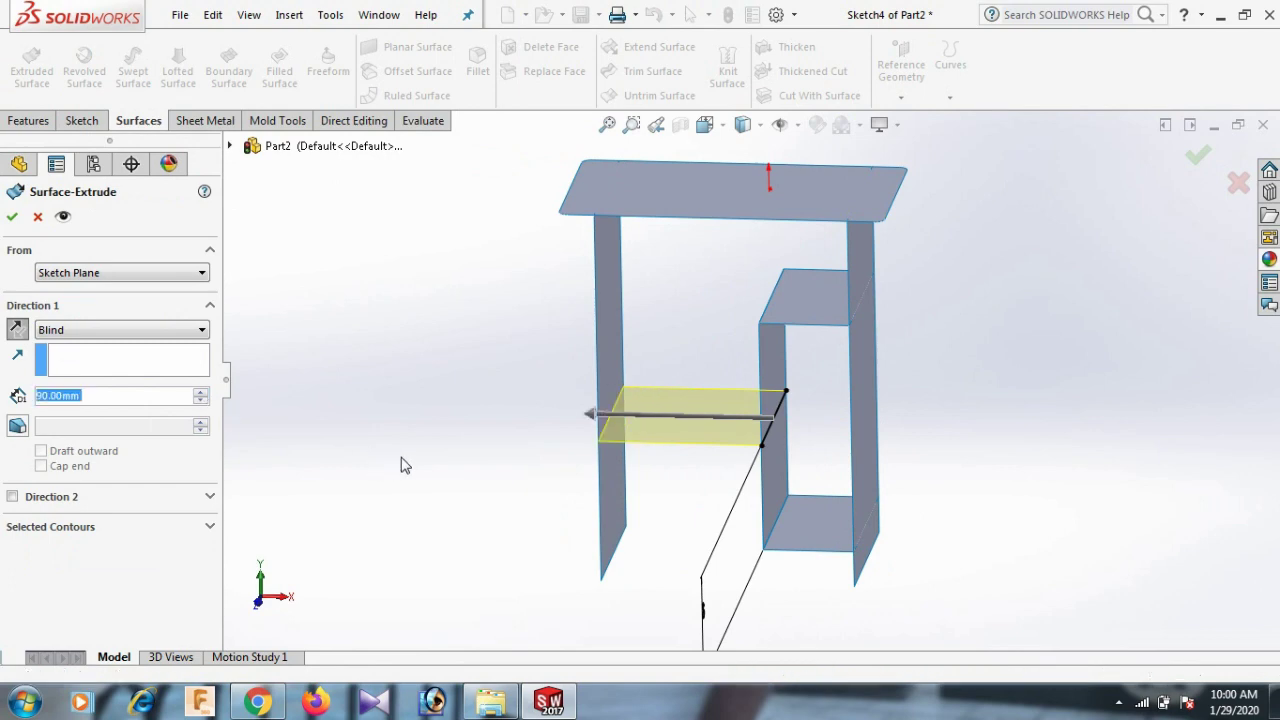
pyautogui.moveTo(400, 463); pyautogui.dragTo(423, 471, button='middle')
pyautogui.click(11, 219)
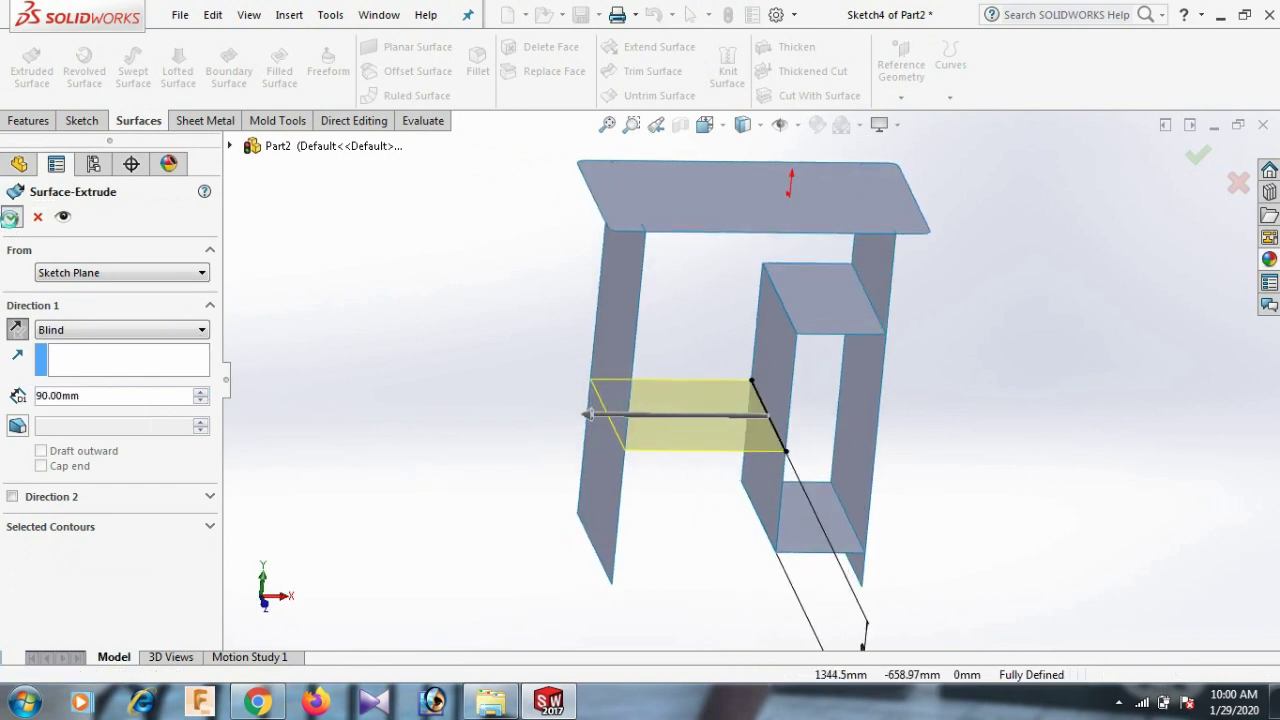
pyautogui.click(405, 426)
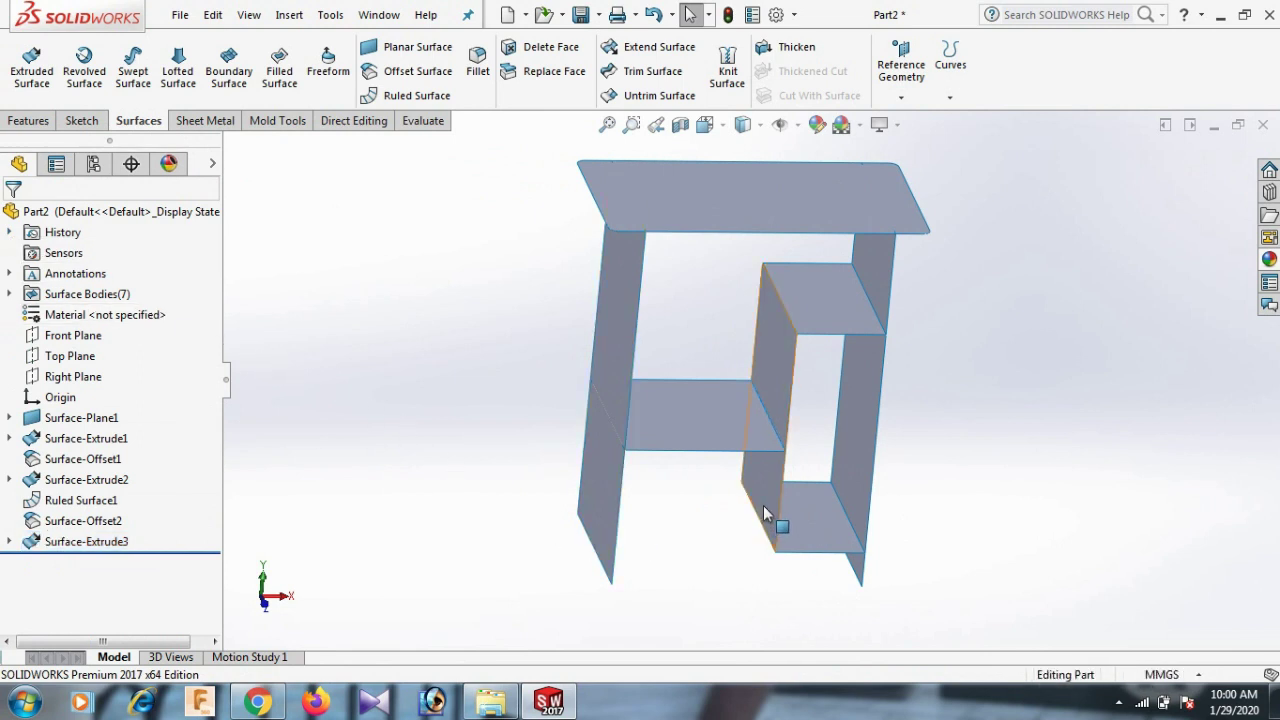
# Step: Start a sketch on the middle shelf and draw a vertical line across it
pyautogui.moveTo(765, 530); pyautogui.dragTo(755, 408, button='middle')
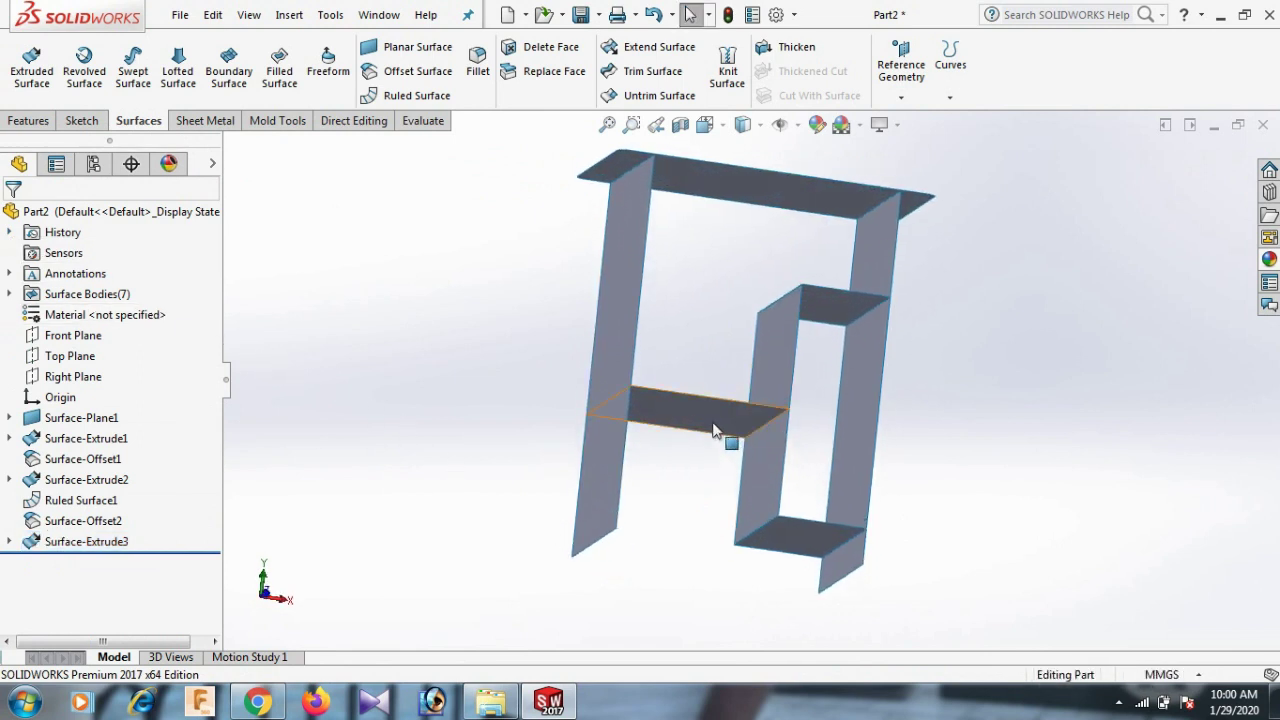
pyautogui.click(712, 422)
pyautogui.click(795, 366)
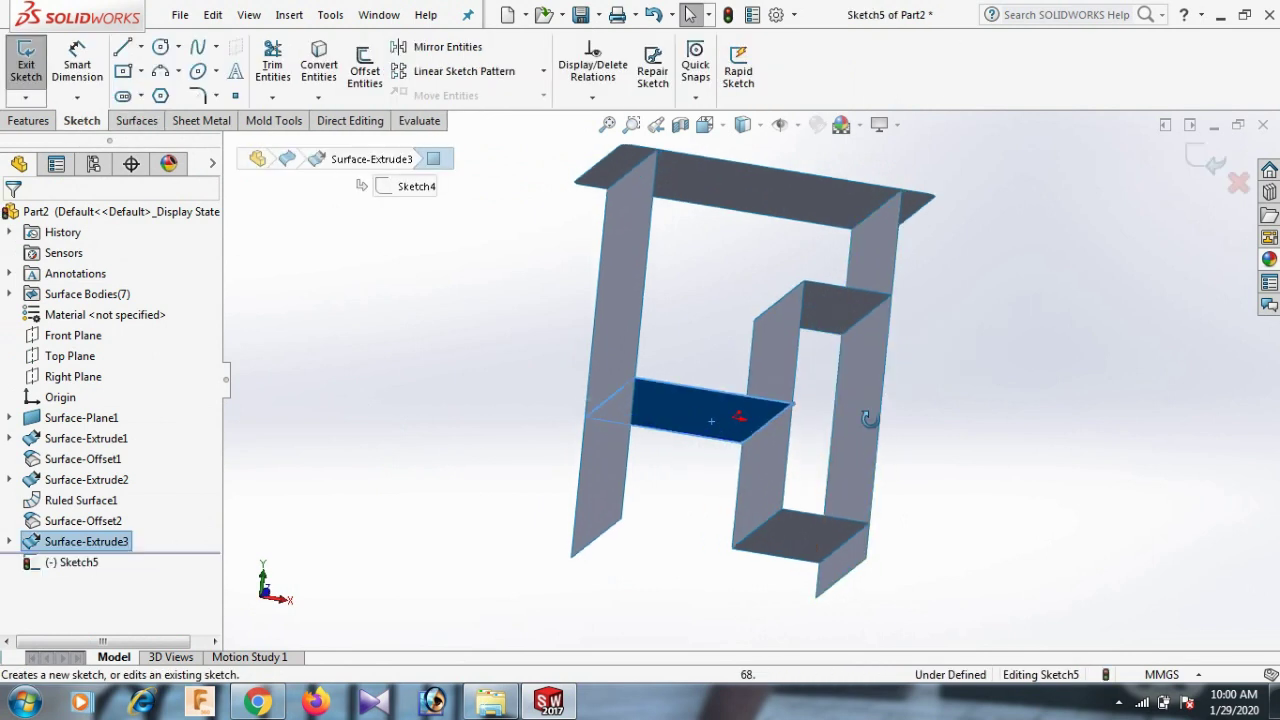
pyautogui.press('l')
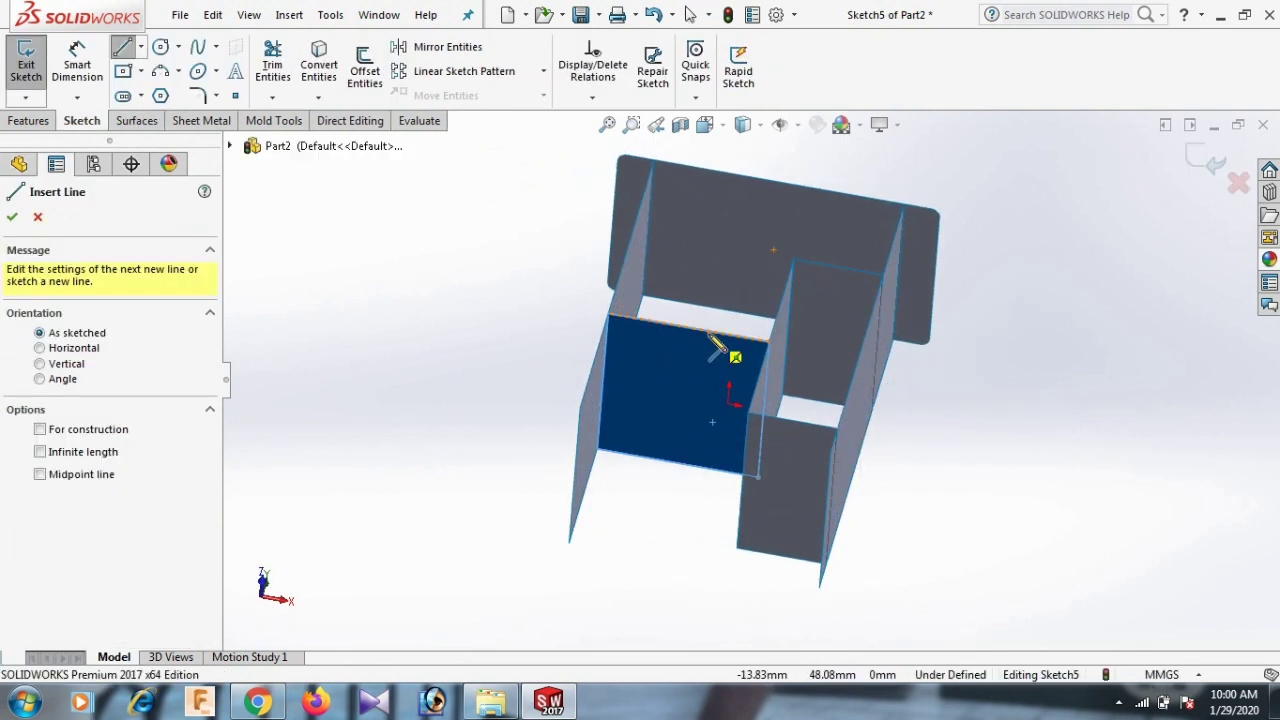
pyautogui.click(688, 327)
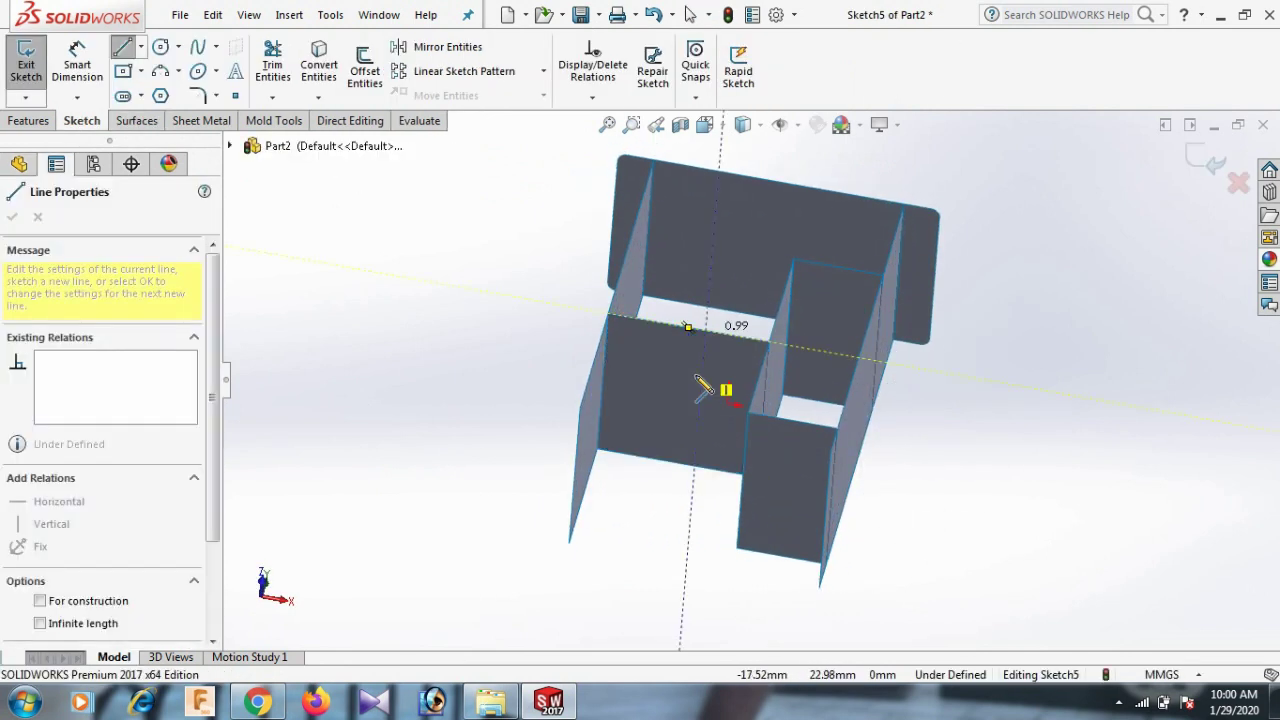
pyautogui.click(695, 465)
pyautogui.rightClick(706, 478)
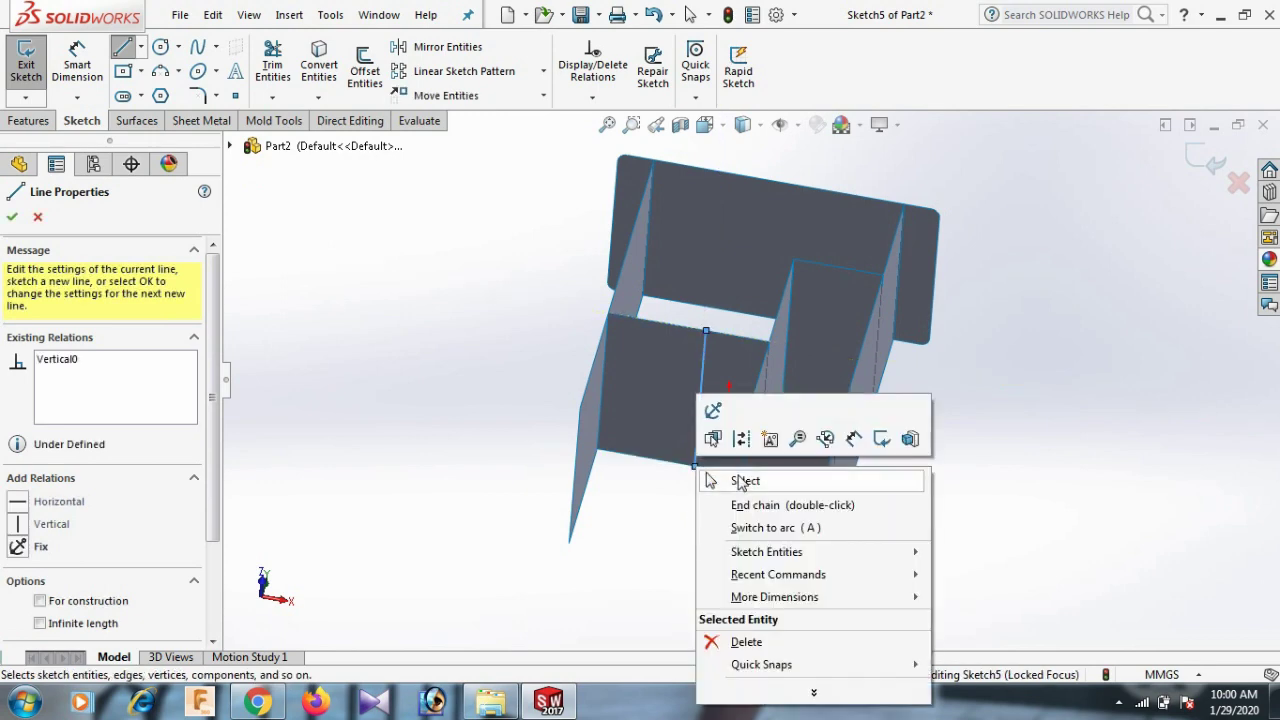
pyautogui.click(740, 480)
pyautogui.moveTo(766, 466); pyautogui.dragTo(717, 555, button='middle')
pyautogui.moveTo(716, 476); pyautogui.dragTo(716, 420, button='right')
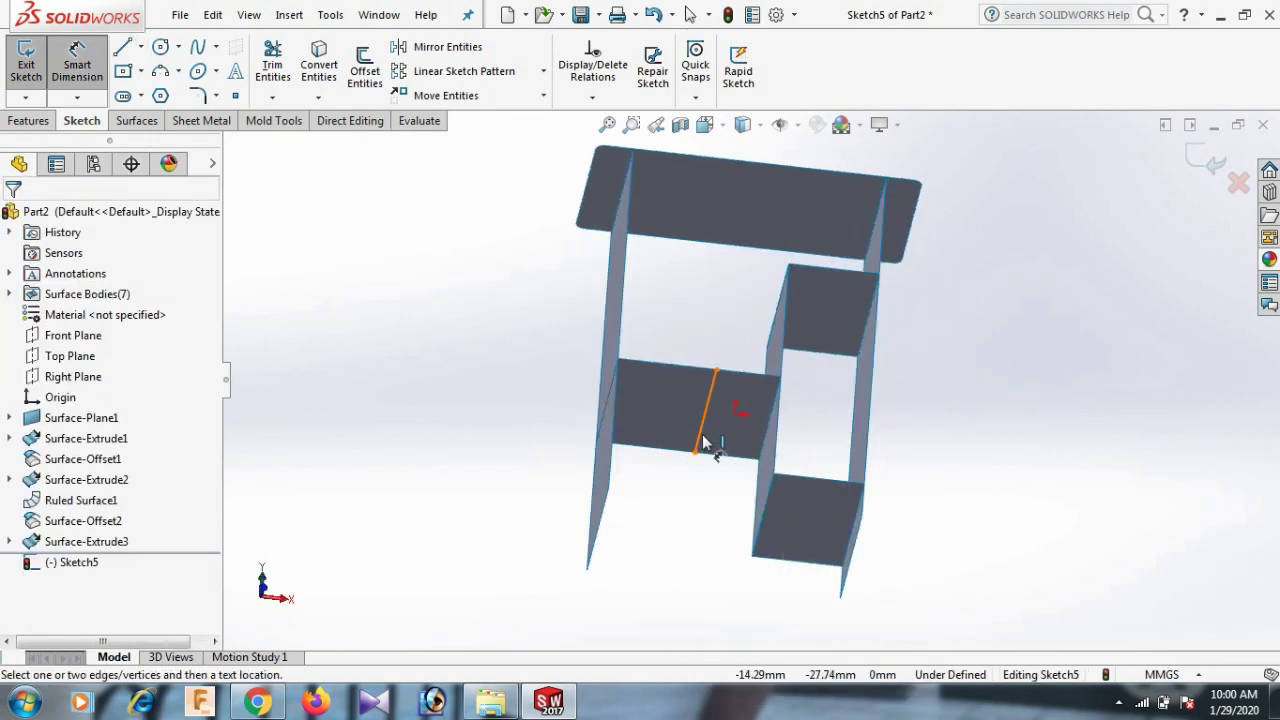
# Step: Dimension the vertical line 40 mm from the shelf's inner edge
pyautogui.click(708, 410)
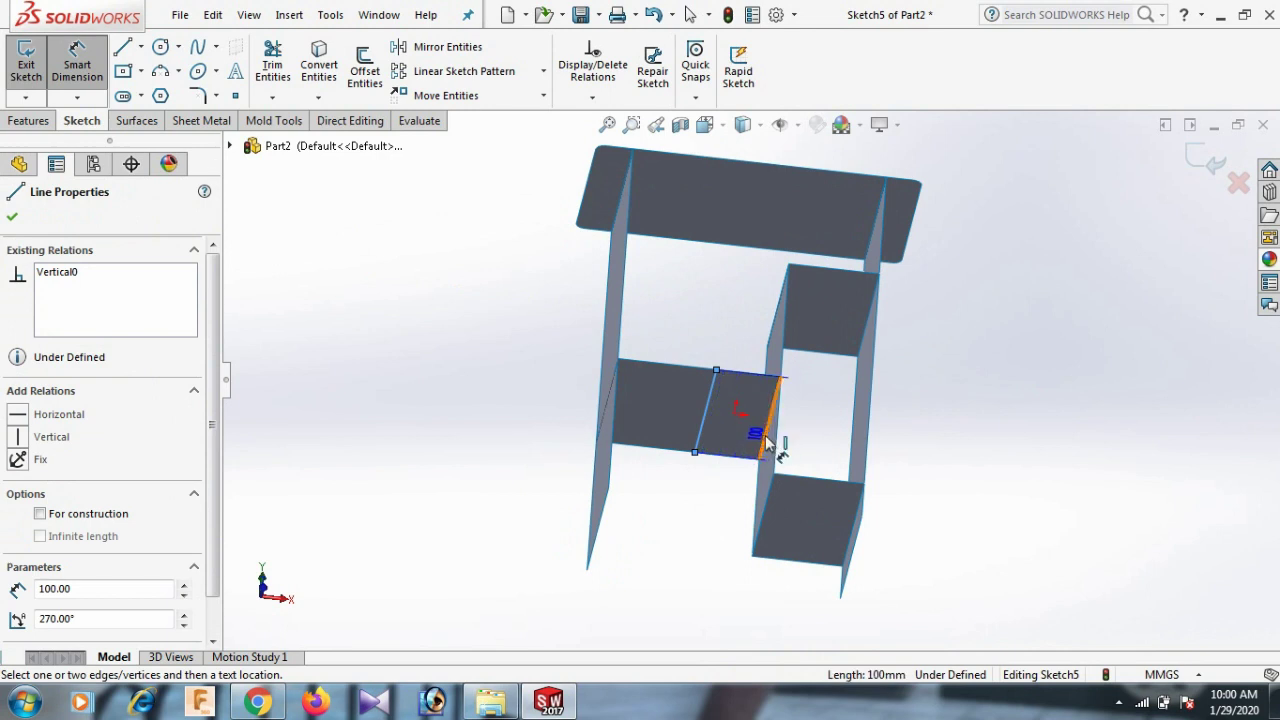
pyautogui.click(768, 443)
pyautogui.click(768, 443)
pyautogui.click(690, 514)
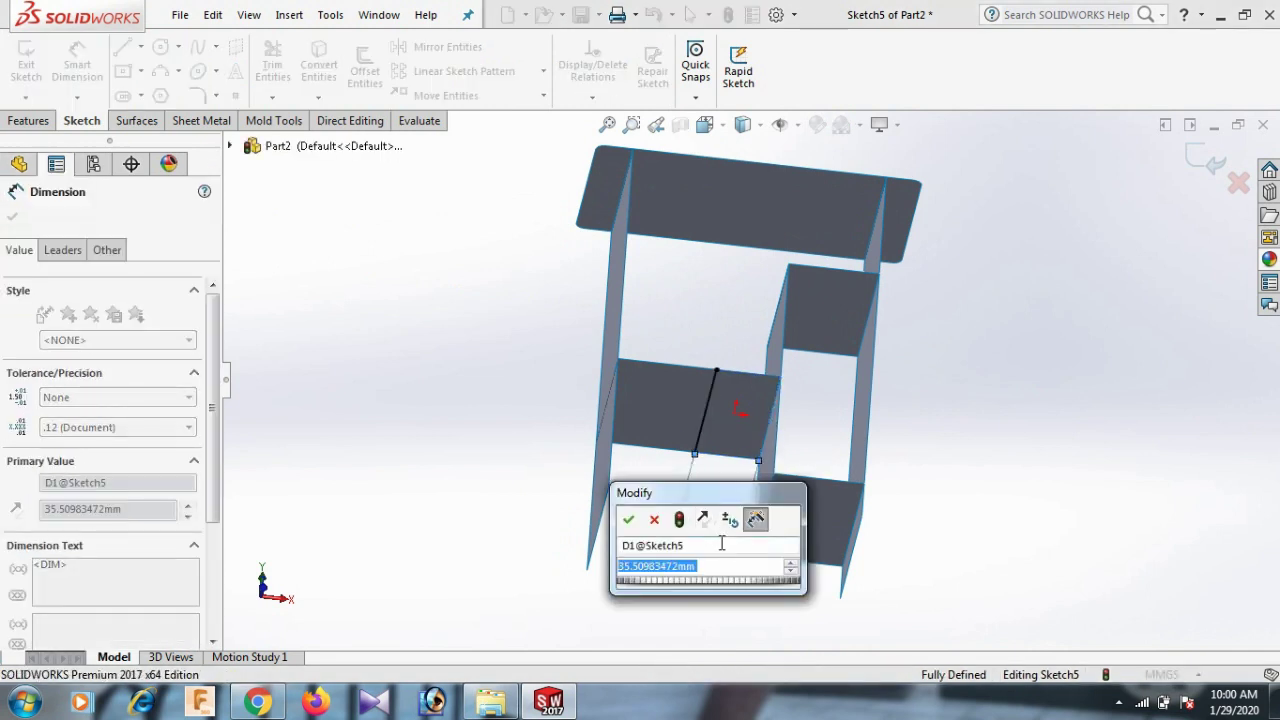
pyautogui.write('40')
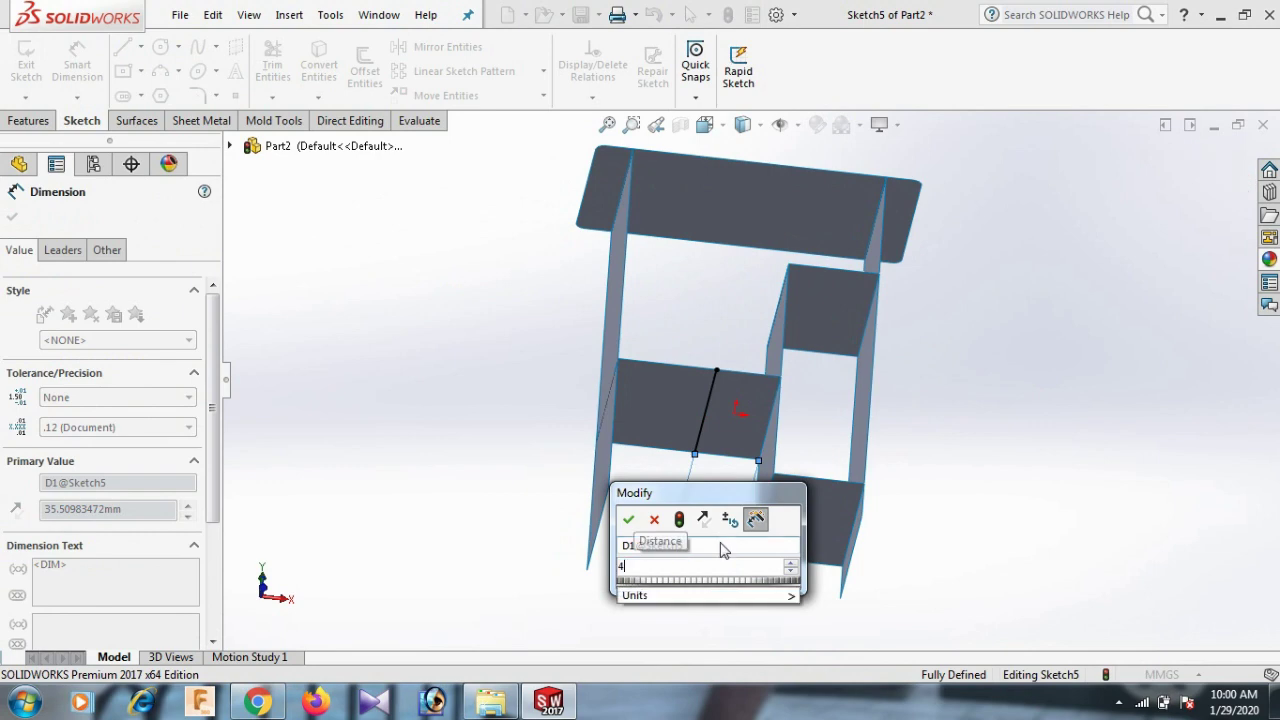
pyautogui.press('Return')
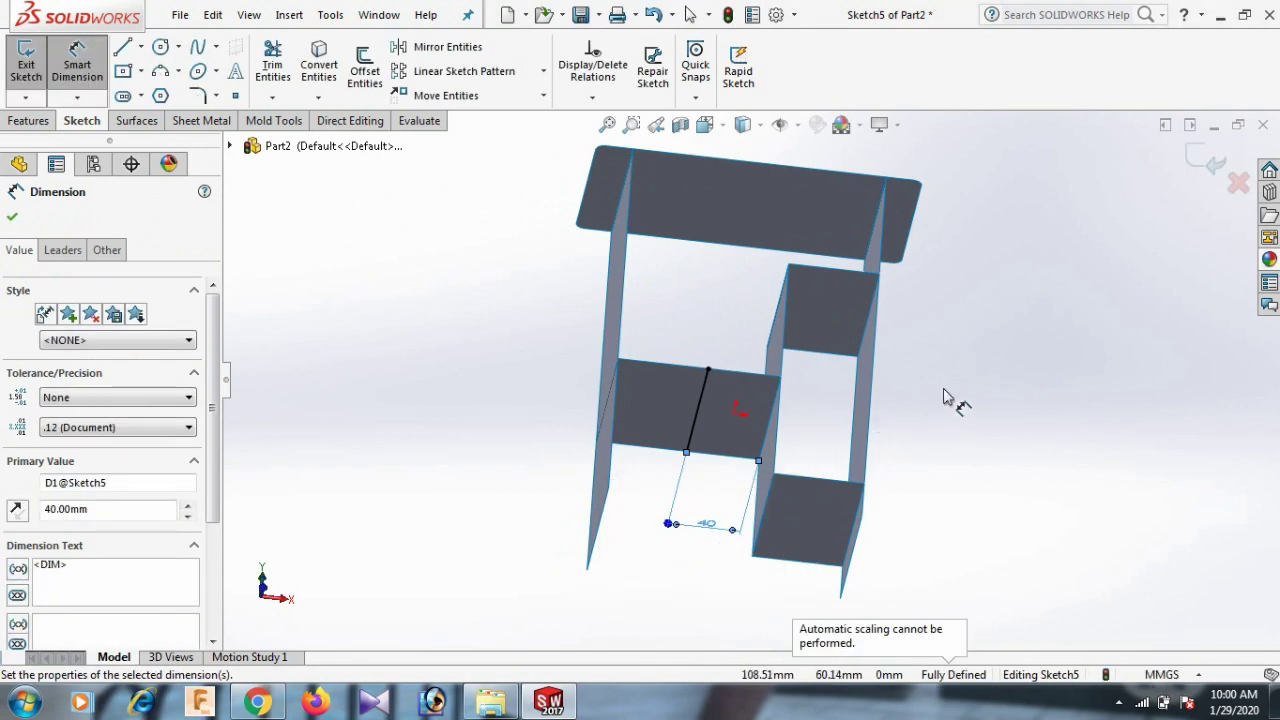
pyautogui.click(946, 397)
pyautogui.moveTo(980, 371); pyautogui.dragTo(958, 510, button='middle')
pyautogui.rightClick(958, 510)
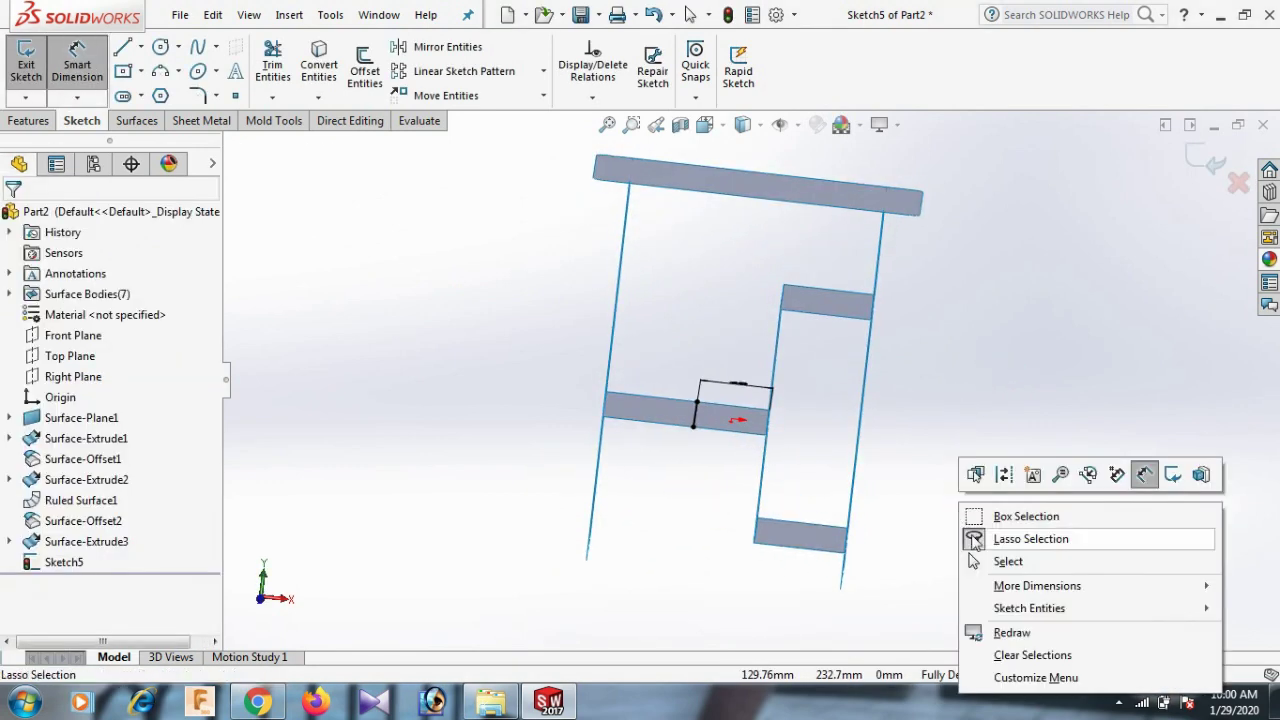
pyautogui.click(990, 560)
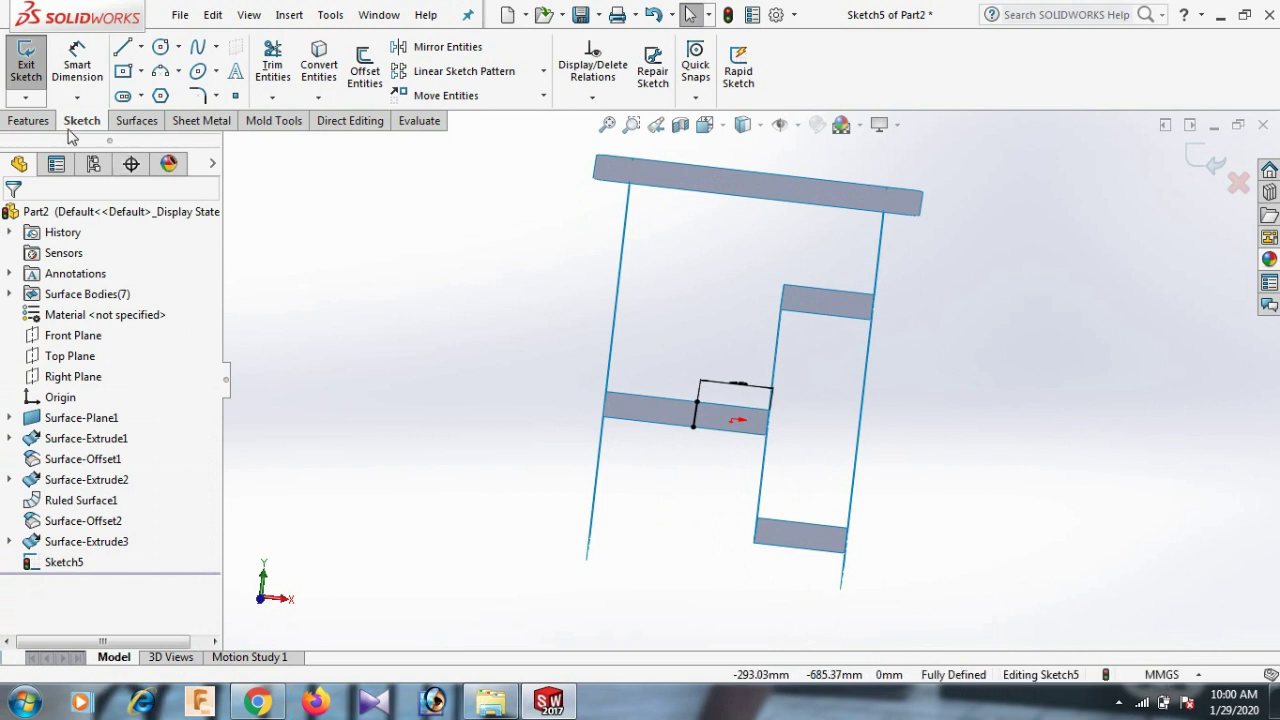
# Step: Extrude the Sketch5 line as a 70 mm blind surface, Surface-Extrude4, forming the divider
pyautogui.click(34, 121)
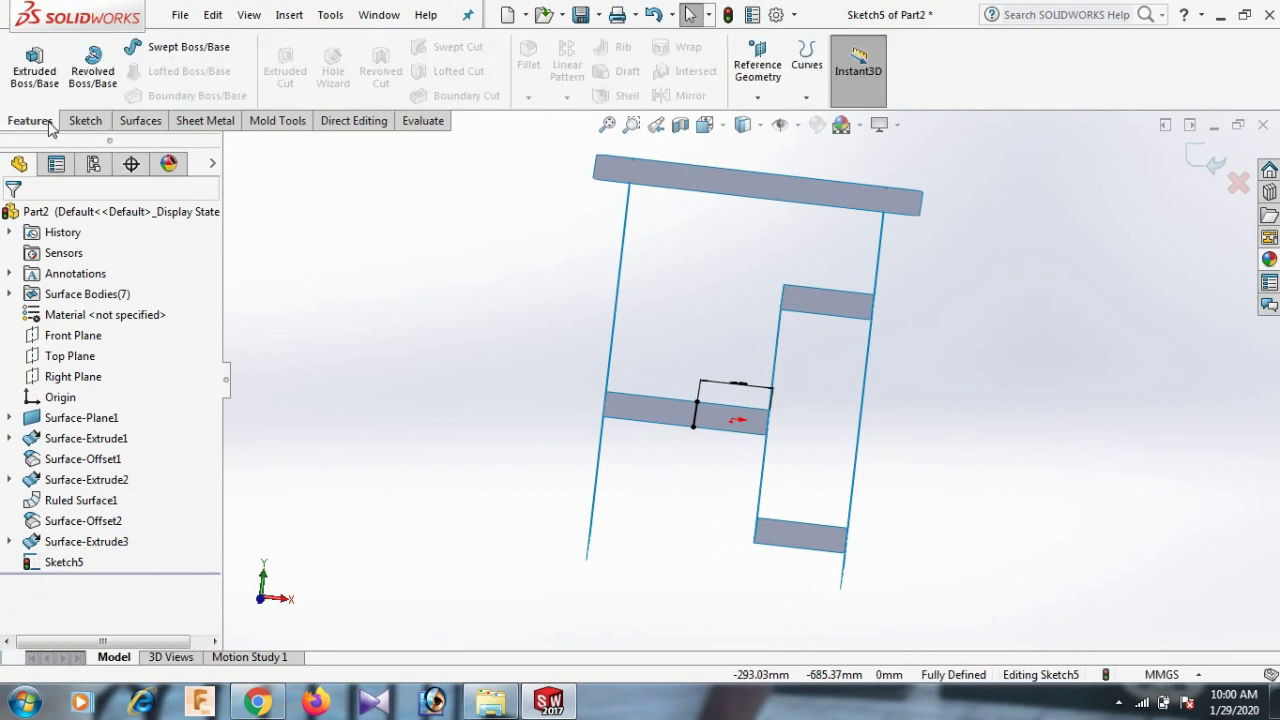
pyautogui.click(138, 121)
pyautogui.click(32, 72)
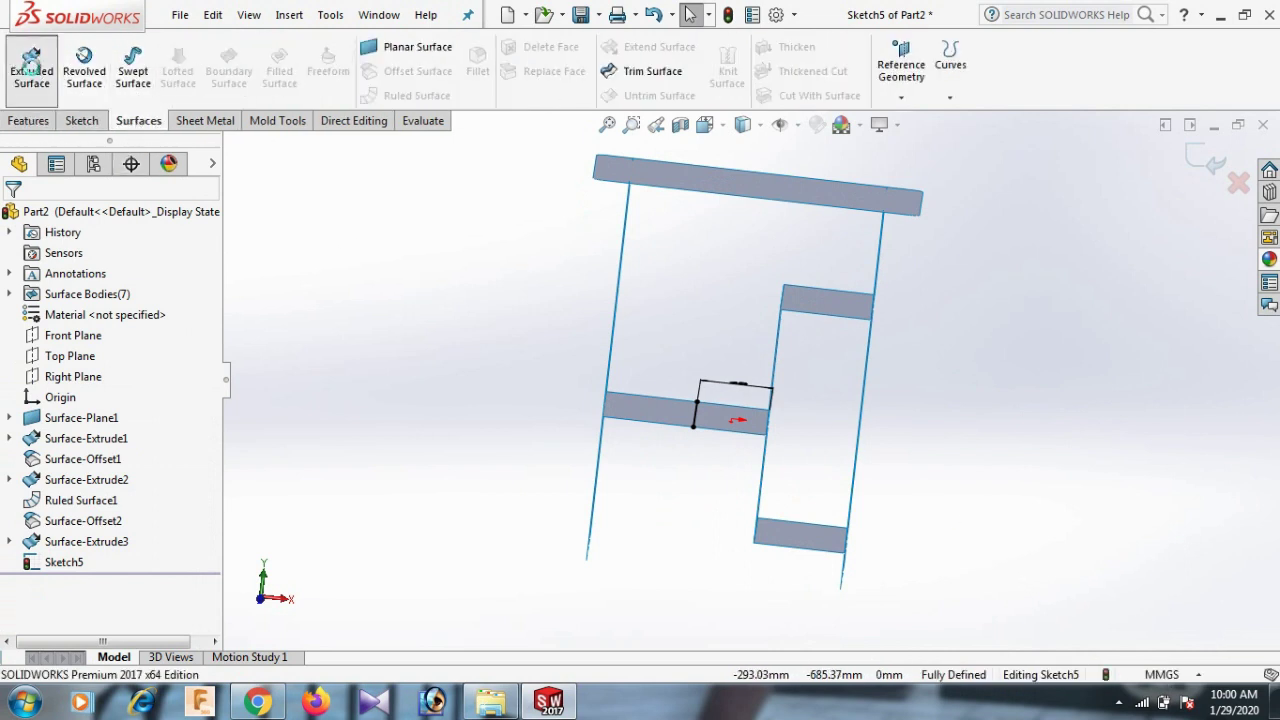
pyautogui.moveTo(600, 402); pyautogui.dragTo(523, 426, button='middle')
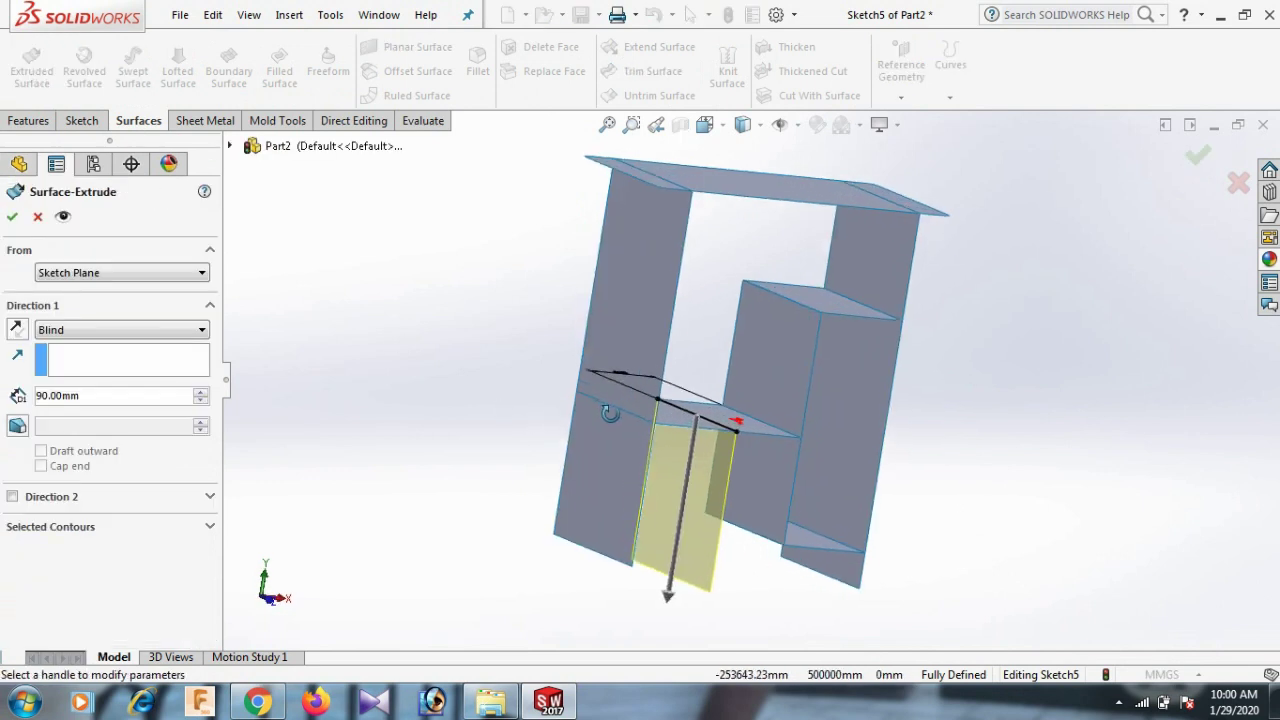
pyautogui.click(200, 400)
pyautogui.click(200, 400)
pyautogui.click(200, 400)
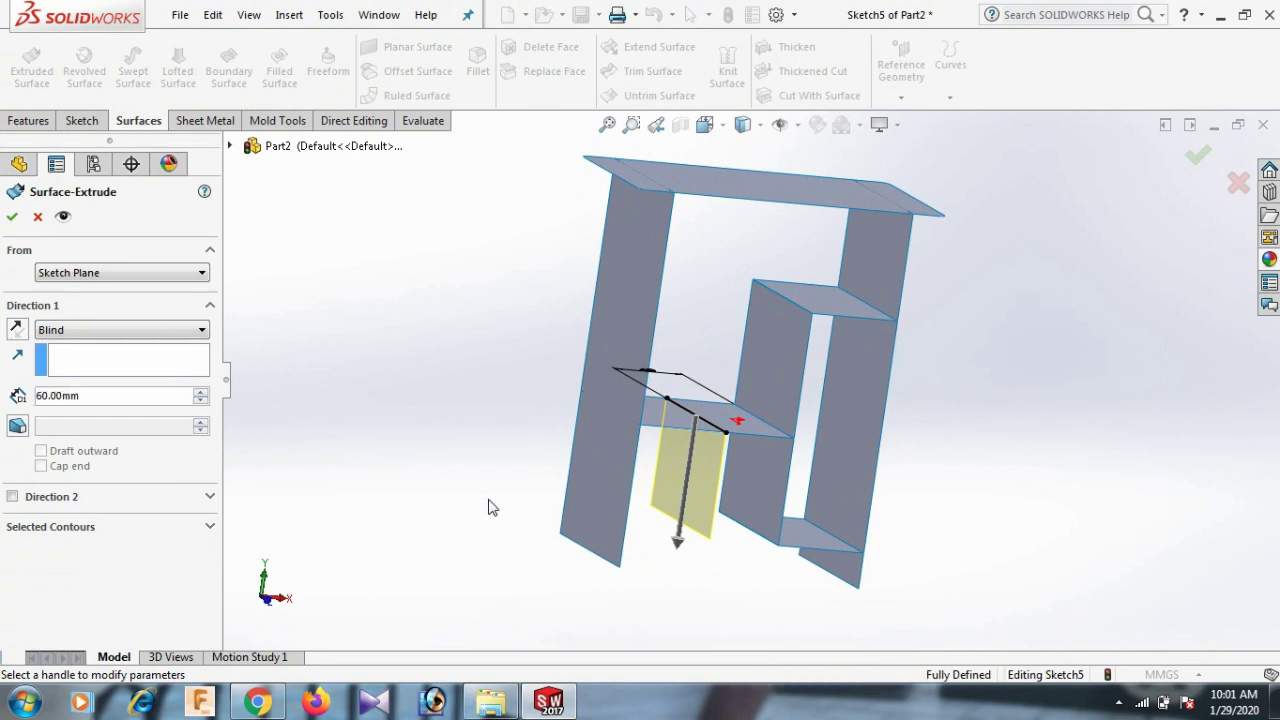
pyautogui.moveTo(486, 506)
pyautogui.mouseDown(button='middle')
pyautogui.moveTo(451, 446)
pyautogui.moveTo(477, 489)
pyautogui.mouseUp(button='middle')
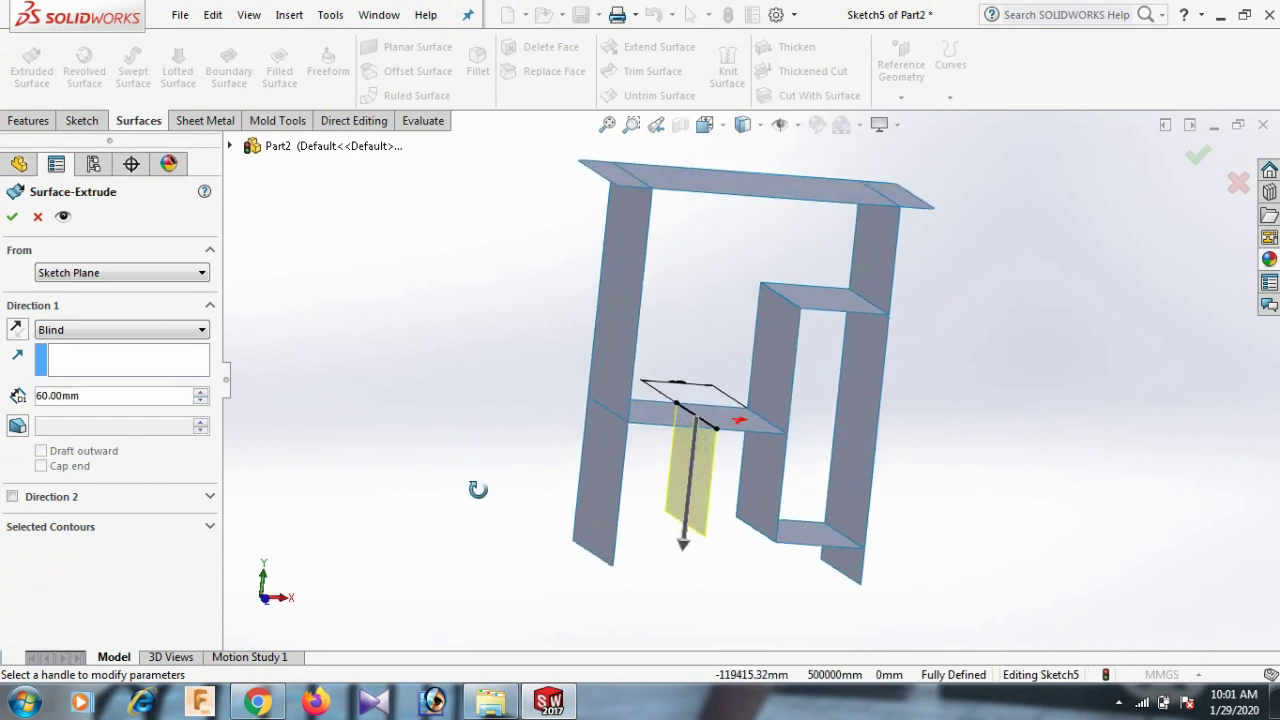
pyautogui.click(200, 393)
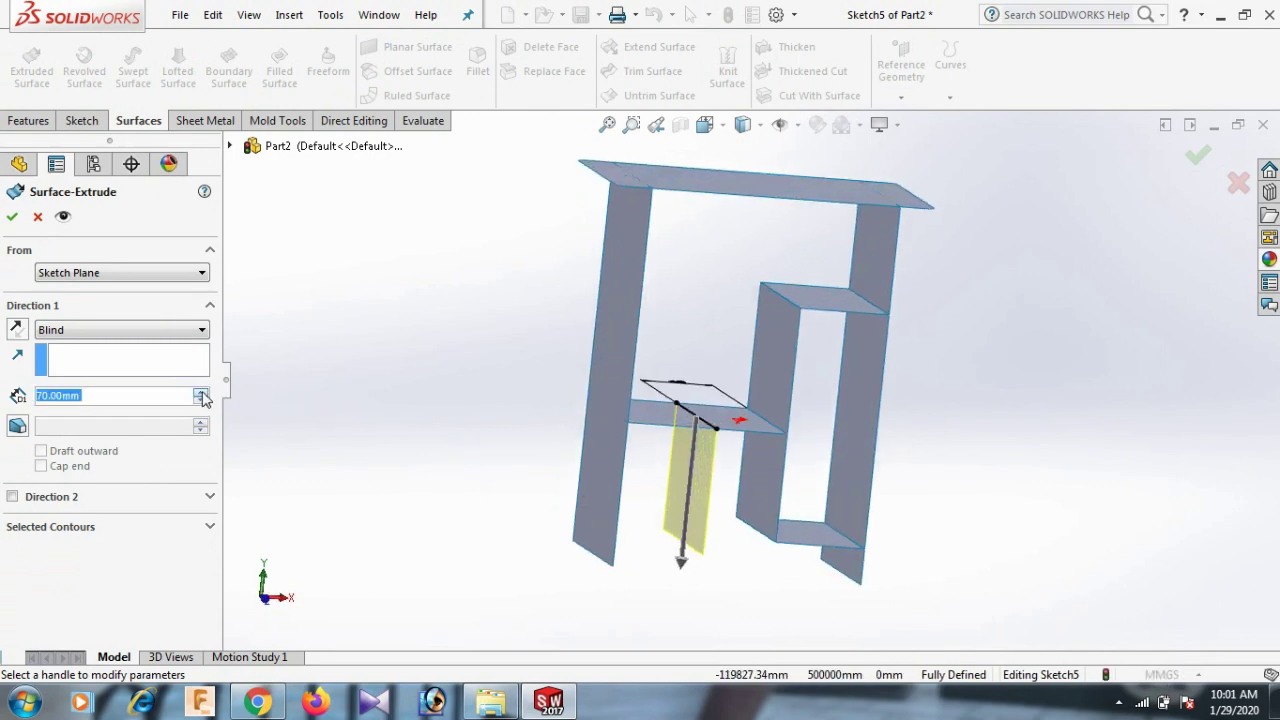
pyautogui.moveTo(366, 460)
pyautogui.mouseDown(button='middle')
pyautogui.moveTo(343, 397)
pyautogui.moveTo(325, 396)
pyautogui.moveTo(306, 411)
pyautogui.moveTo(306, 457)
pyautogui.mouseUp(button='middle')
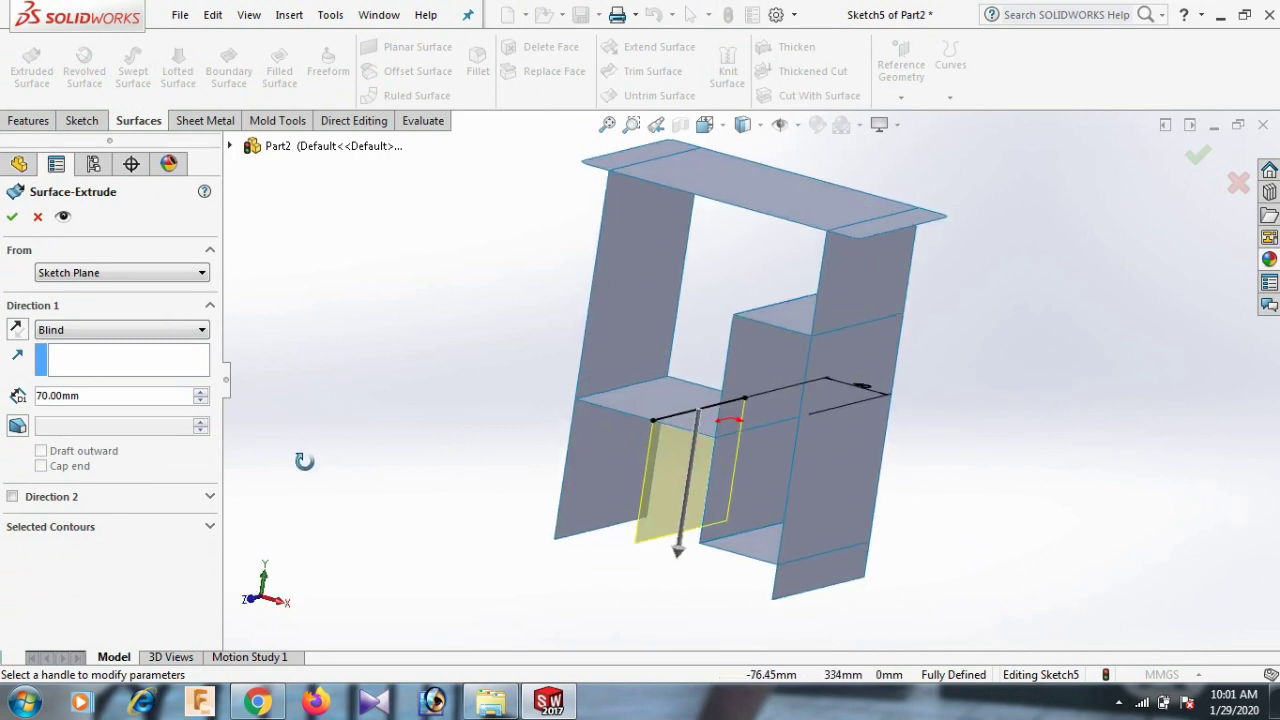
pyautogui.click(12, 216)
pyautogui.moveTo(1146, 582)
pyautogui.mouseDown(button='middle')
pyautogui.moveTo(1188, 553)
pyautogui.moveTo(1186, 517)
pyautogui.mouseUp(button='middle')
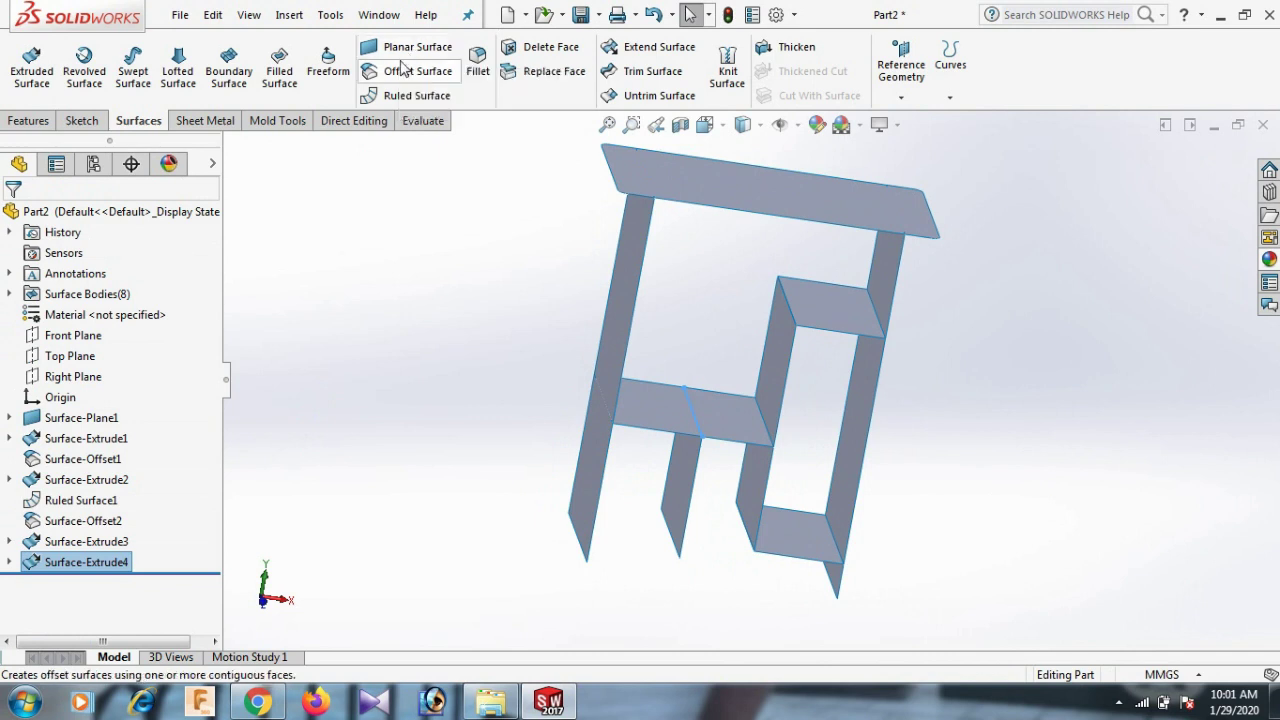
# Step: Create a reversed ruled surface, 90 mm long, from the divider's lower edge
pyautogui.click(410, 95)
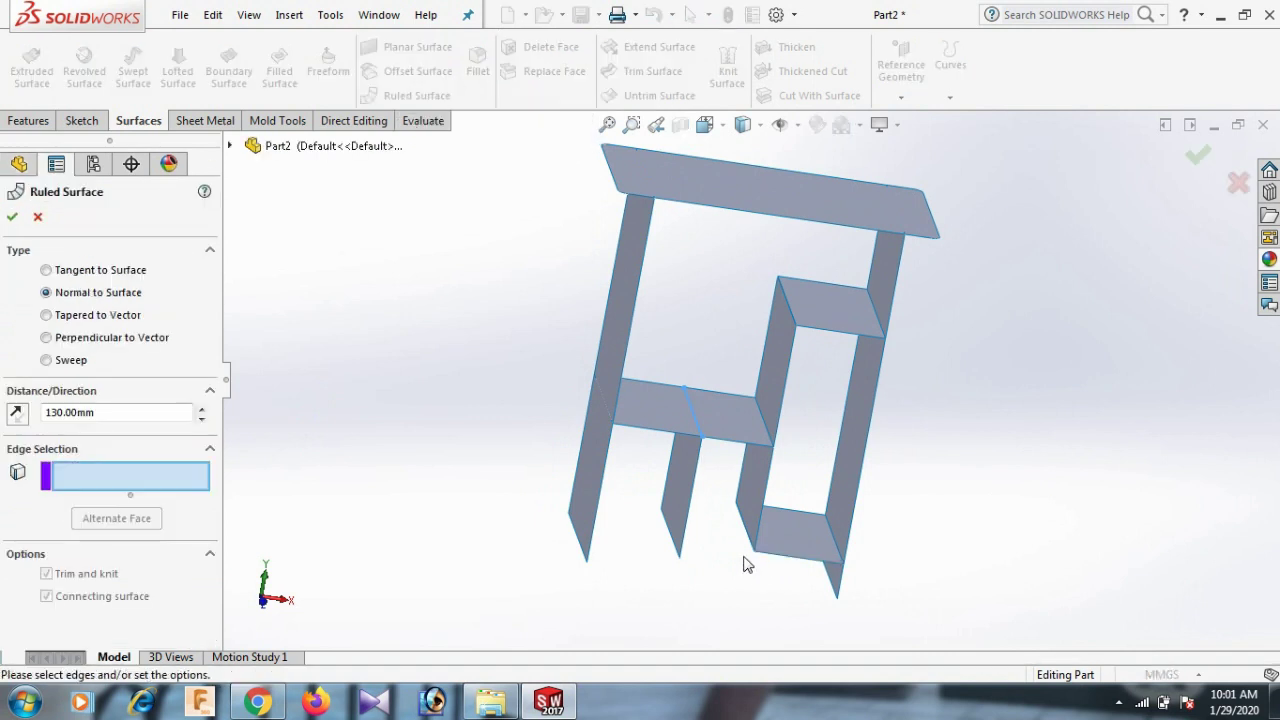
pyautogui.click(750, 547)
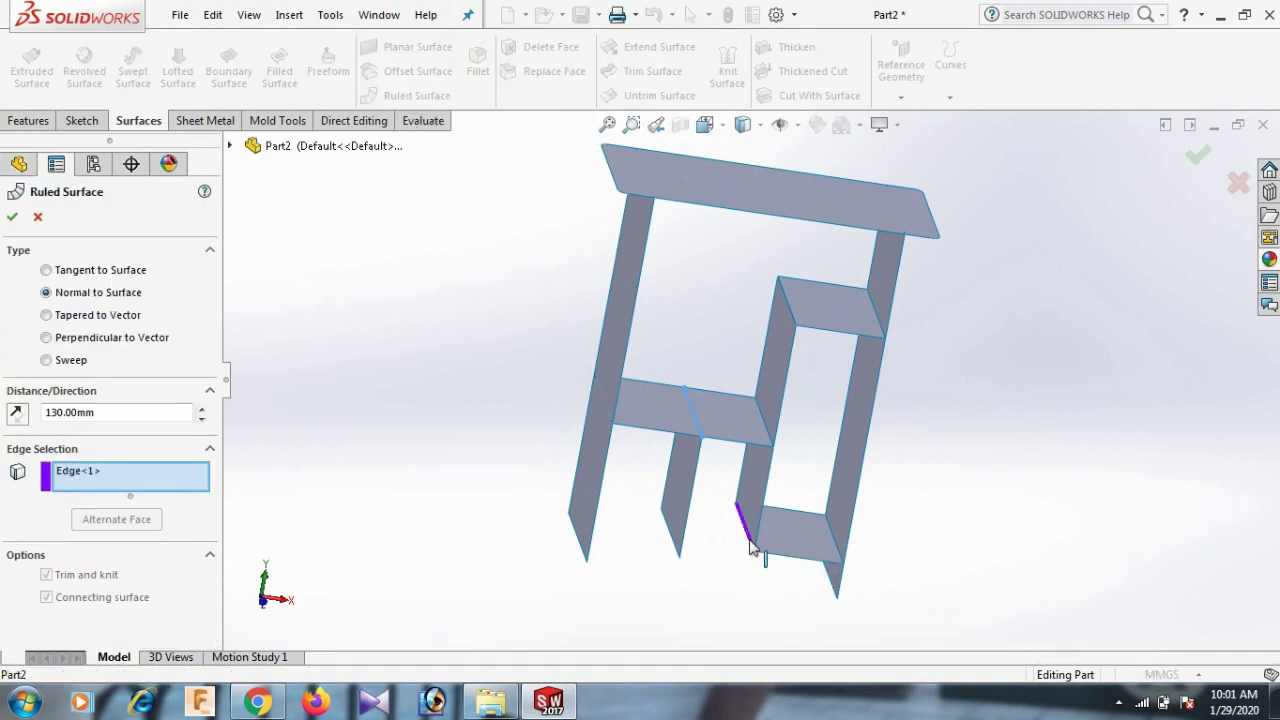
pyautogui.click(17, 413)
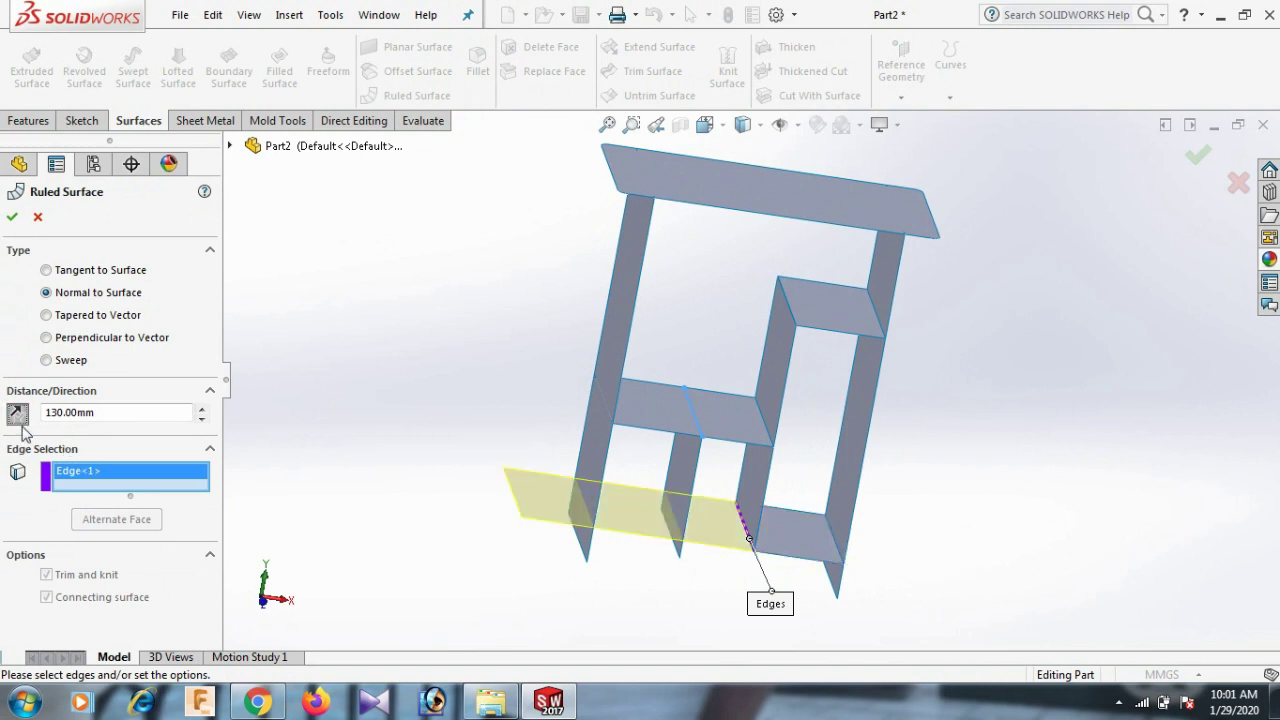
pyautogui.moveTo(477, 517); pyautogui.dragTo(451, 526, button='middle')
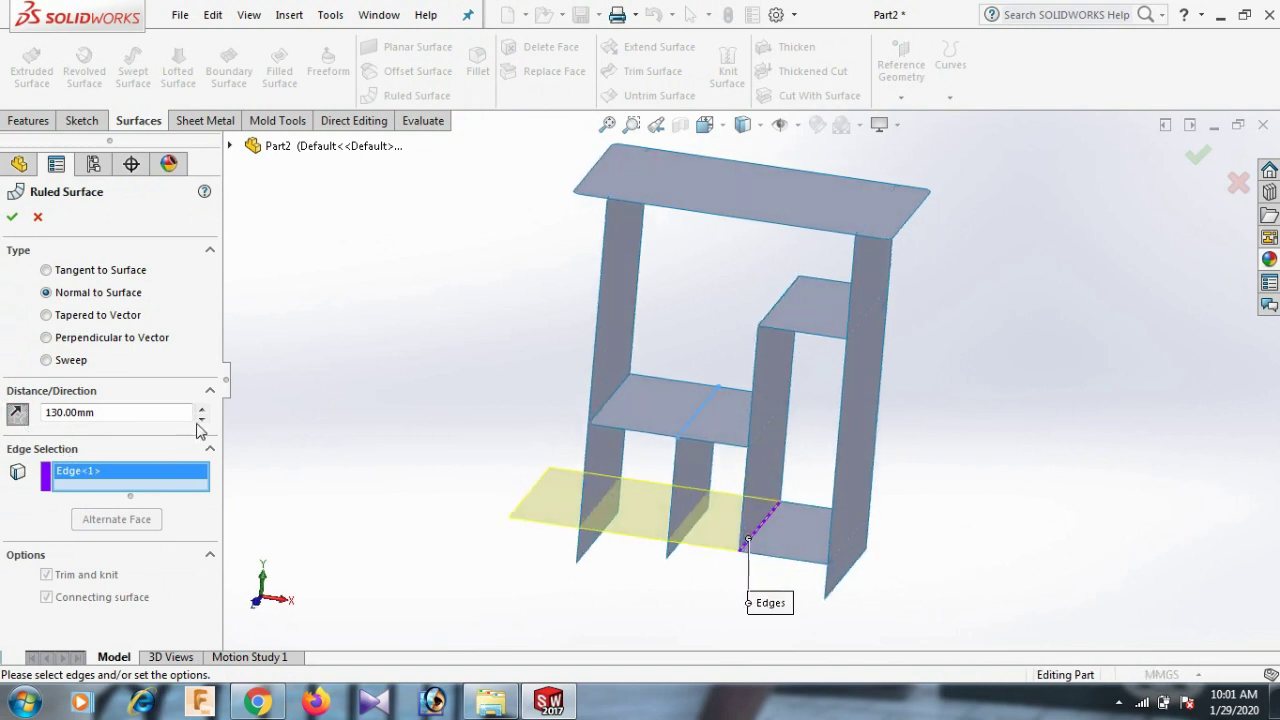
pyautogui.click(201, 419)
pyautogui.click(201, 419)
pyautogui.click(201, 419)
pyautogui.click(201, 419)
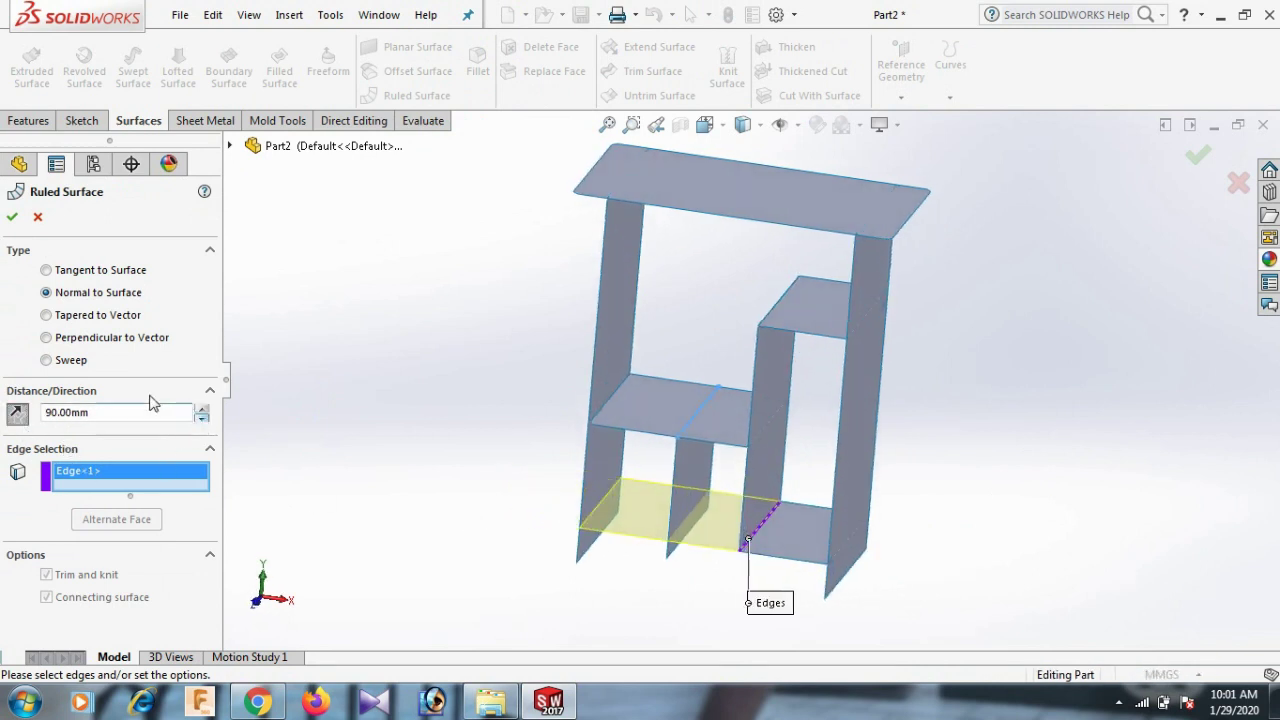
pyautogui.click(12, 216)
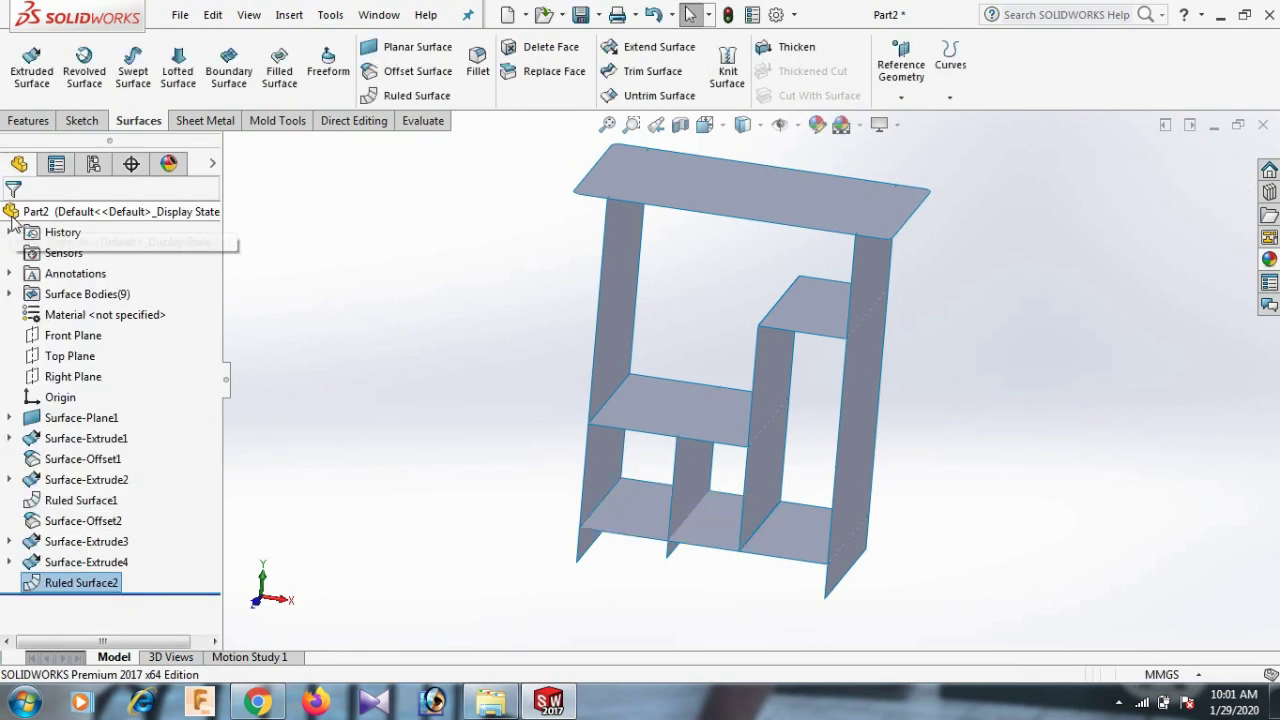
# Step: Edit Surface-Extrude4 and reduce its depth to 60 mm
pyautogui.rightClick(86, 566)
pyautogui.click(103, 291)
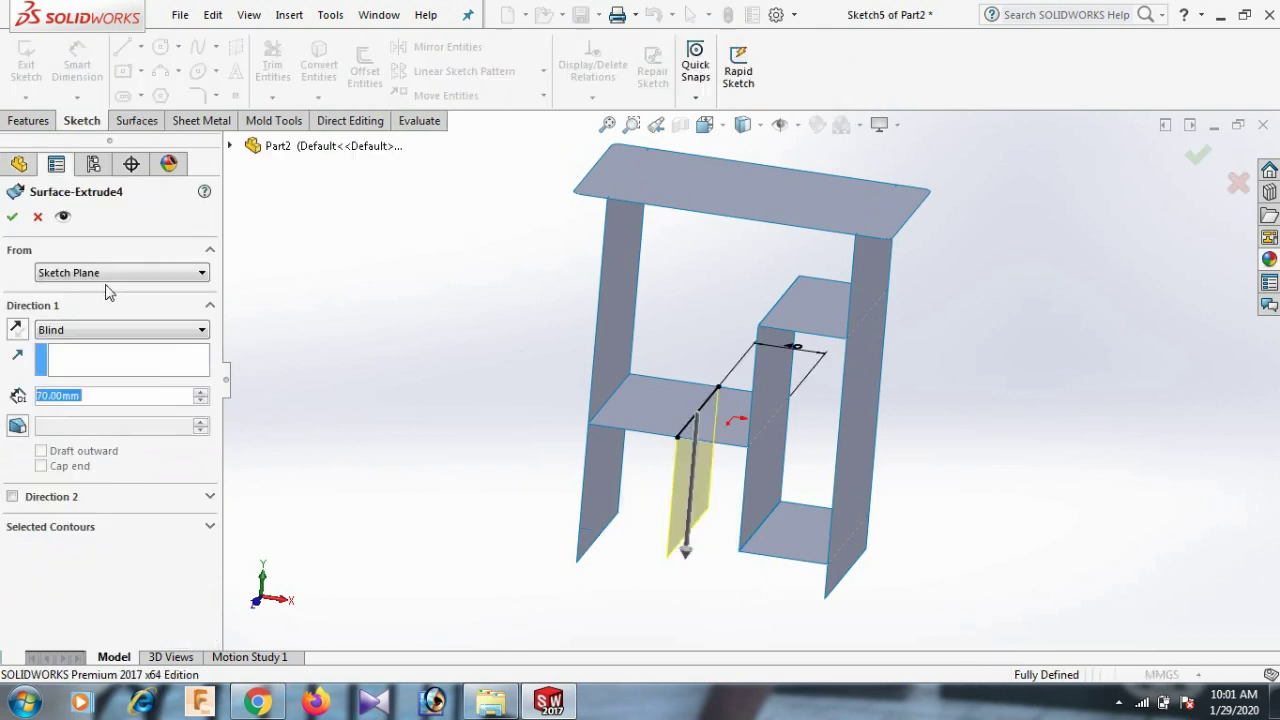
pyautogui.click(204, 402)
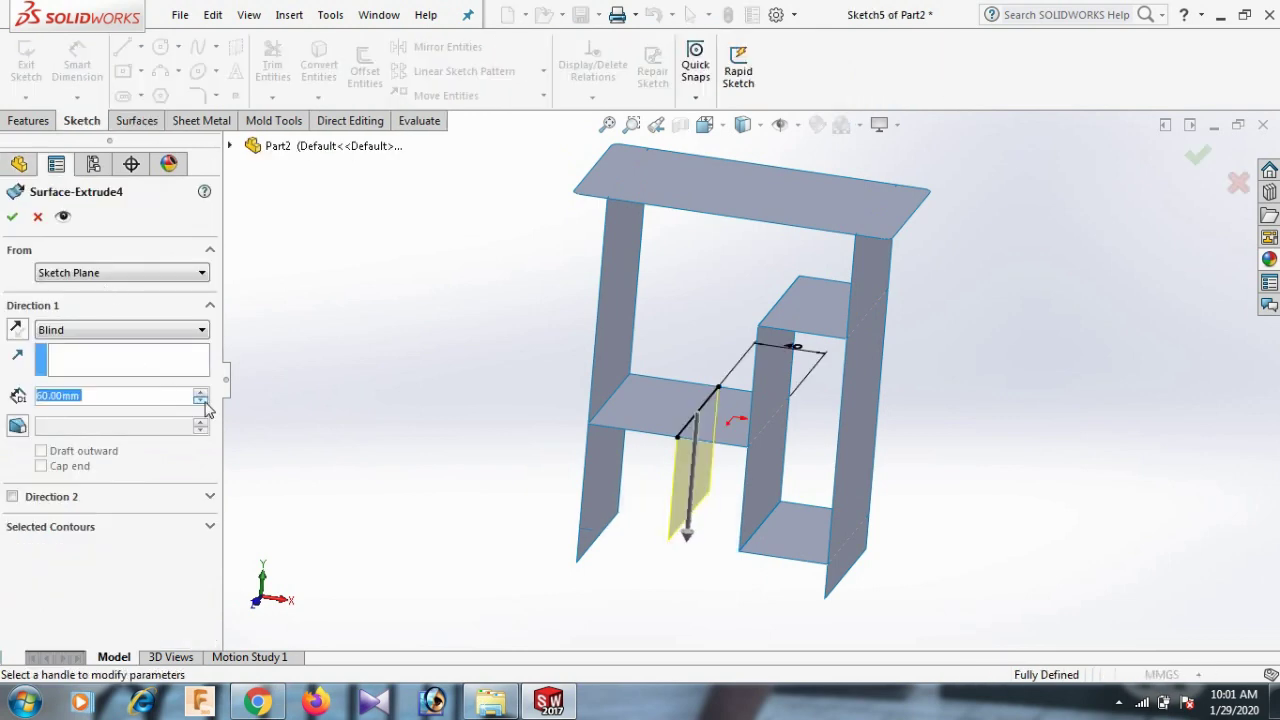
pyautogui.click(13, 224)
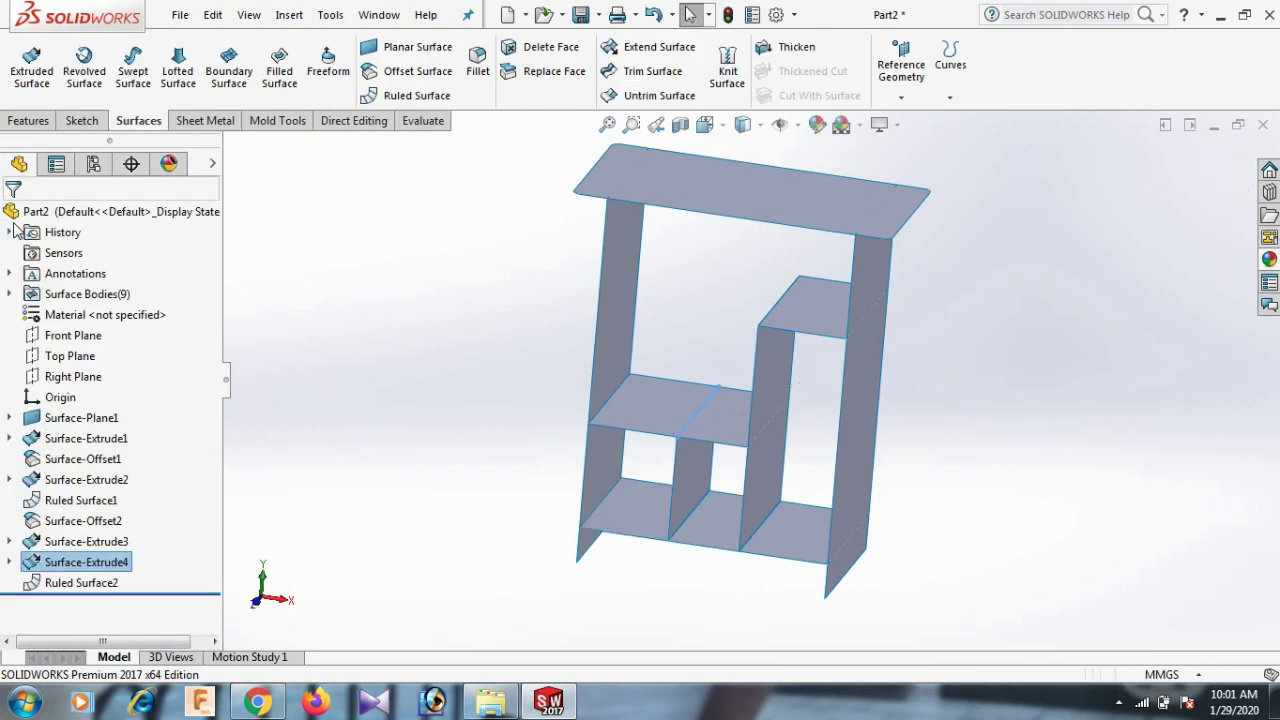
pyautogui.click(1020, 545)
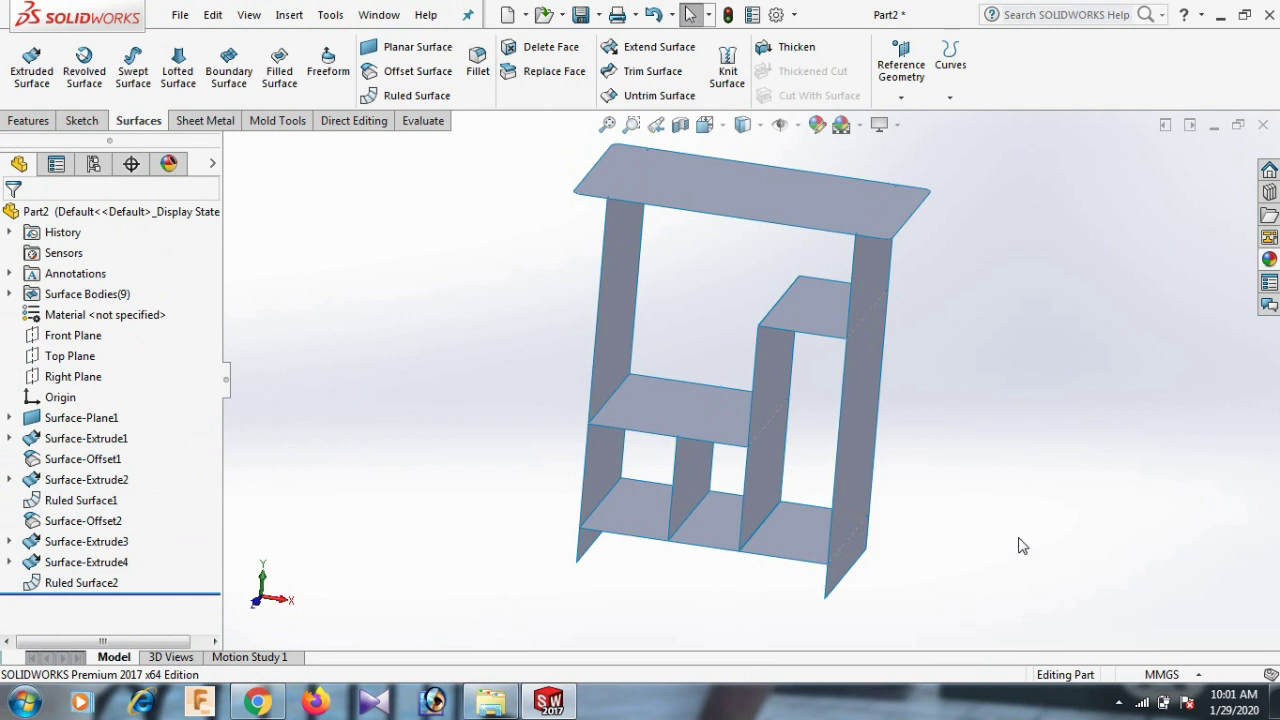
# Step: Add a reversed 15 mm ruled surface along both bottom front edges as Ruled Surface3
pyautogui.moveTo(1020, 545); pyautogui.dragTo(883, 550, button='middle')
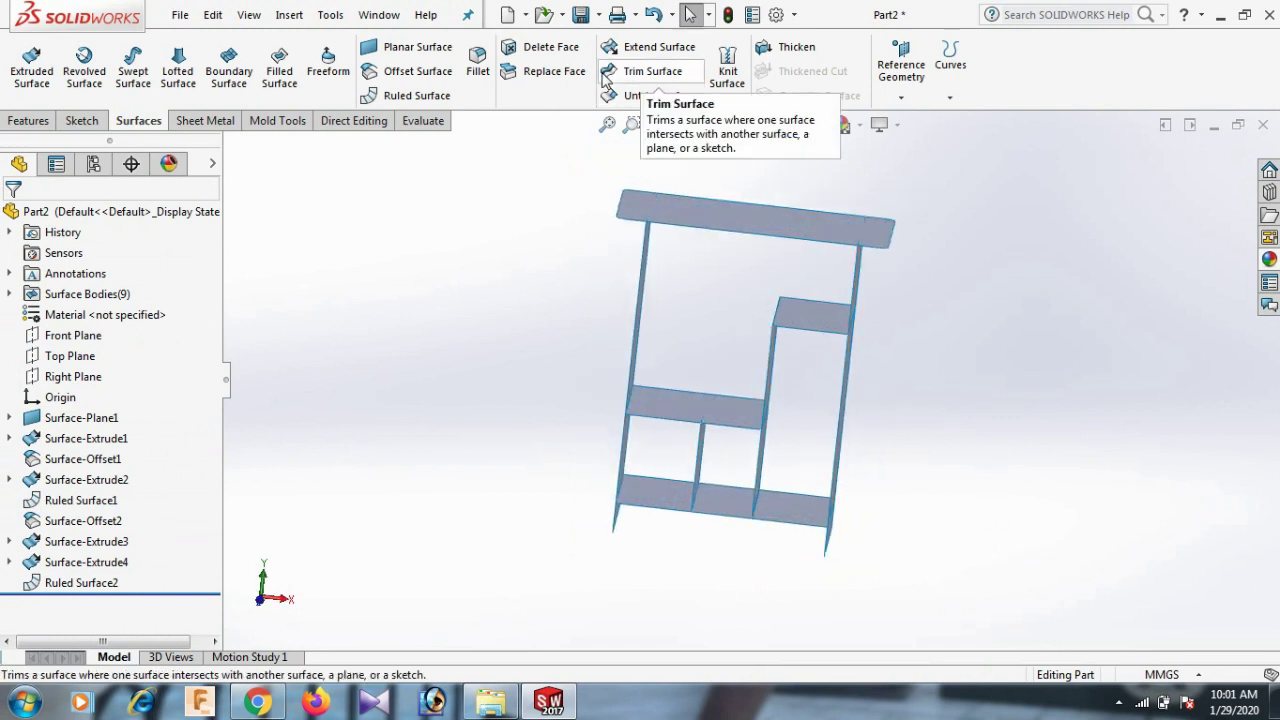
pyautogui.click(416, 96)
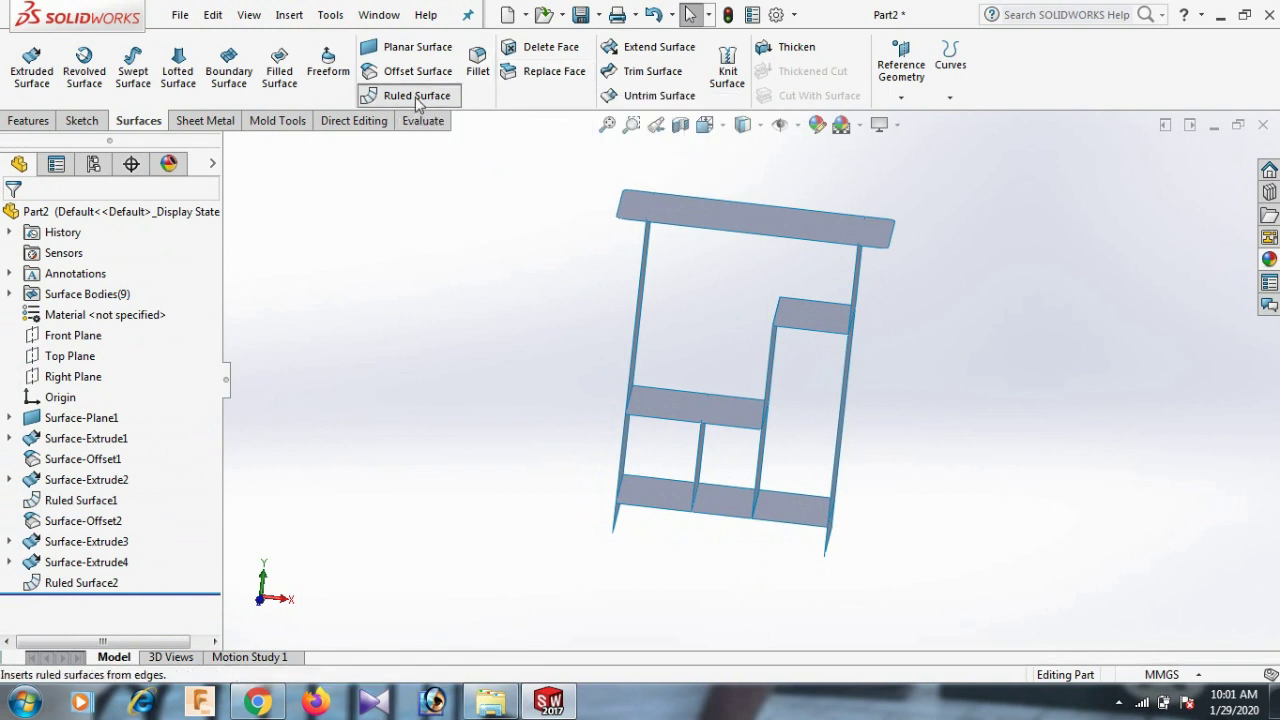
pyautogui.click(797, 532)
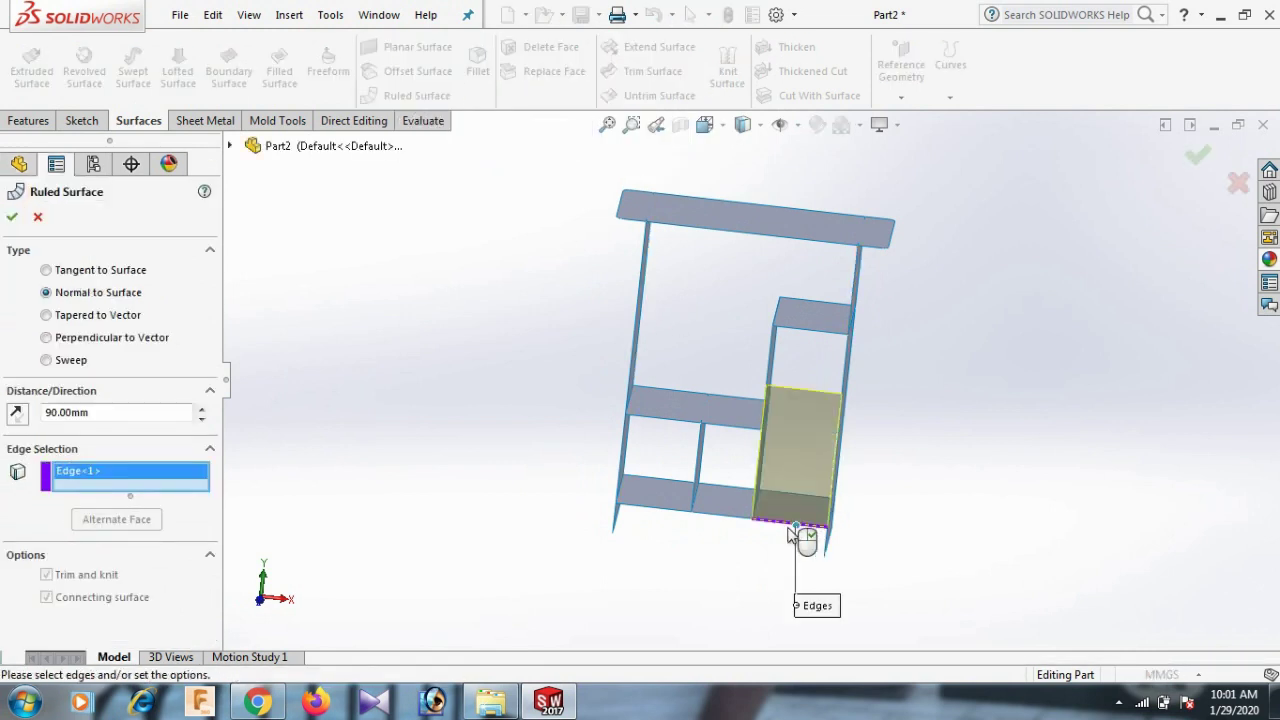
pyautogui.click(727, 518)
pyautogui.click(17, 414)
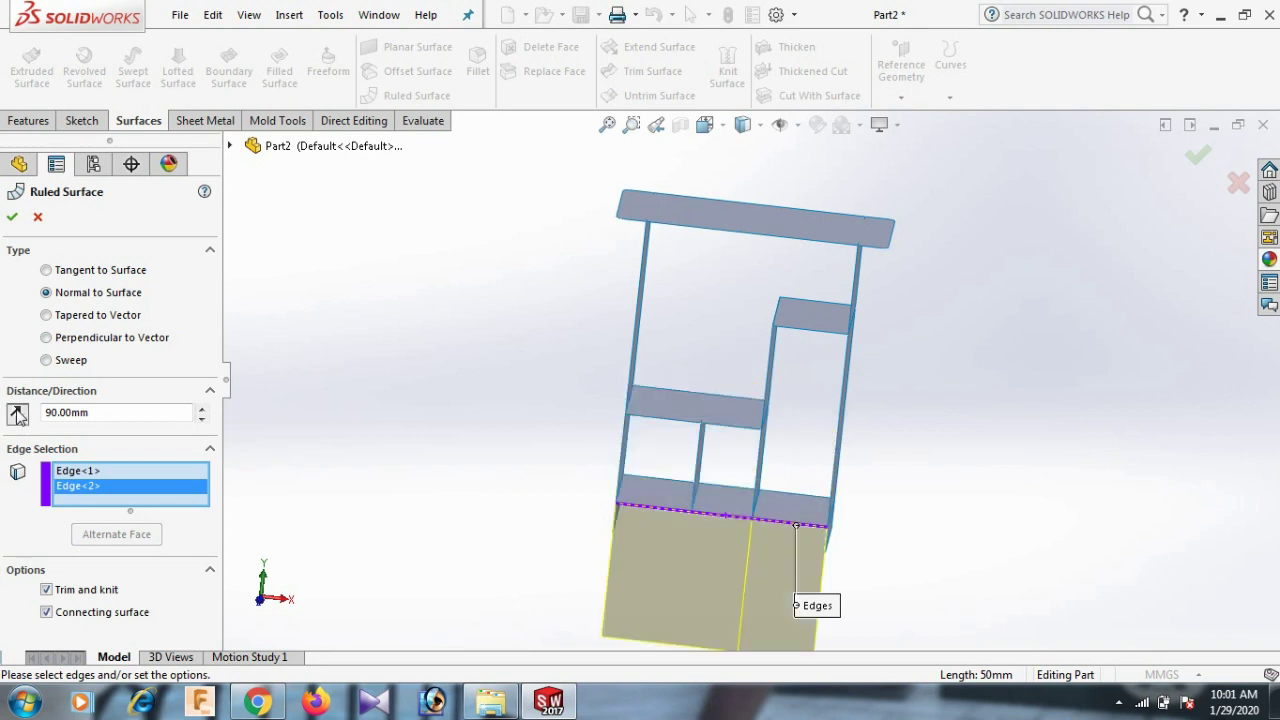
pyautogui.doubleClick(129, 417)
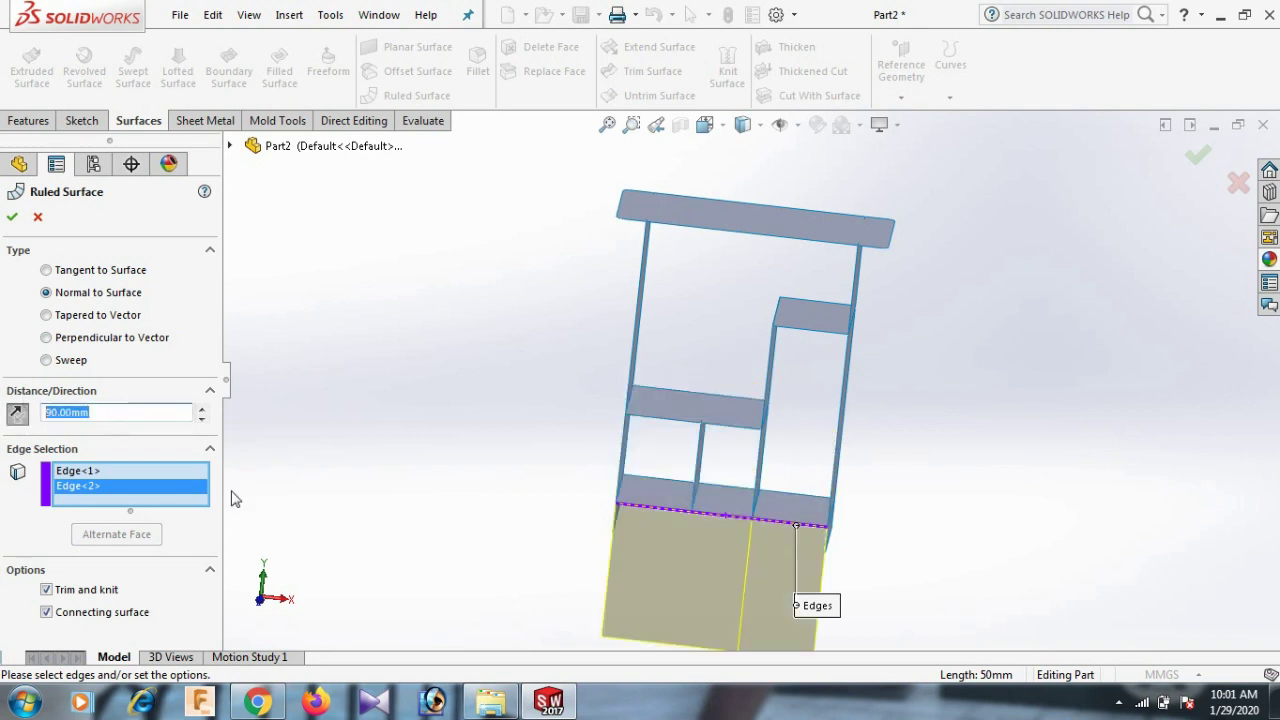
pyautogui.write('15')
pyautogui.press('Return')
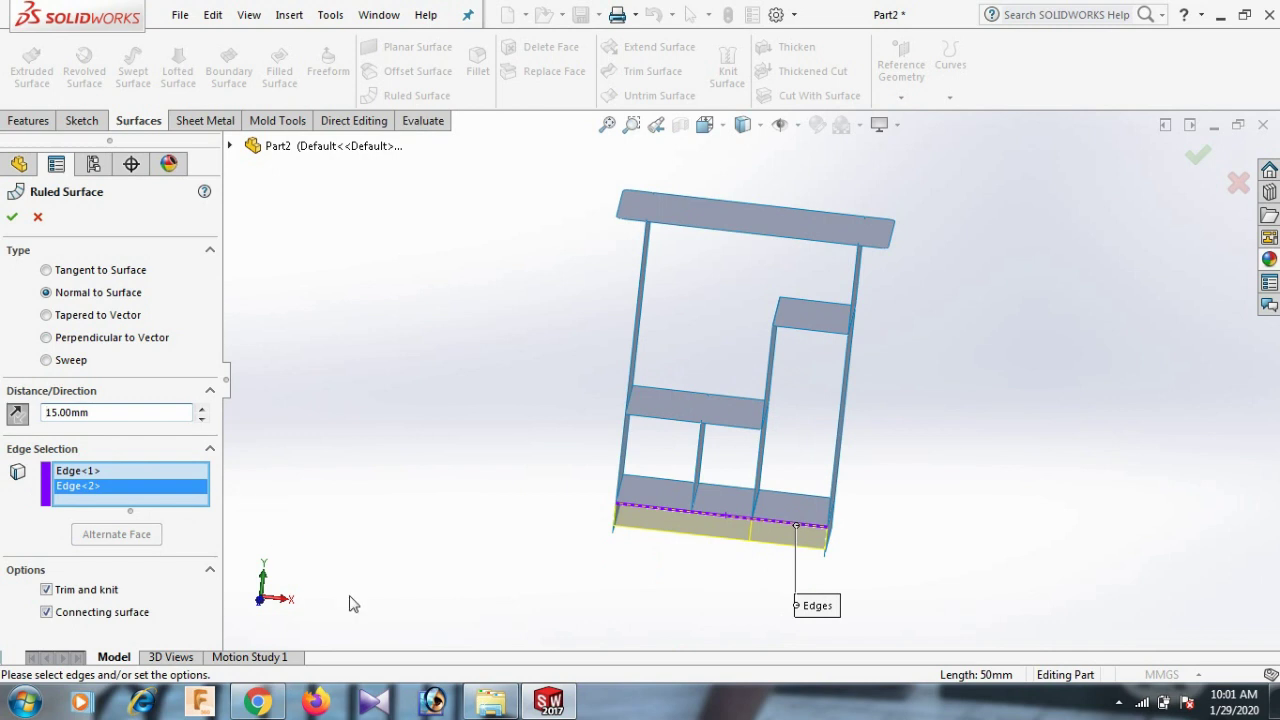
pyautogui.moveTo(873, 388); pyautogui.dragTo(929, 502, button='middle')
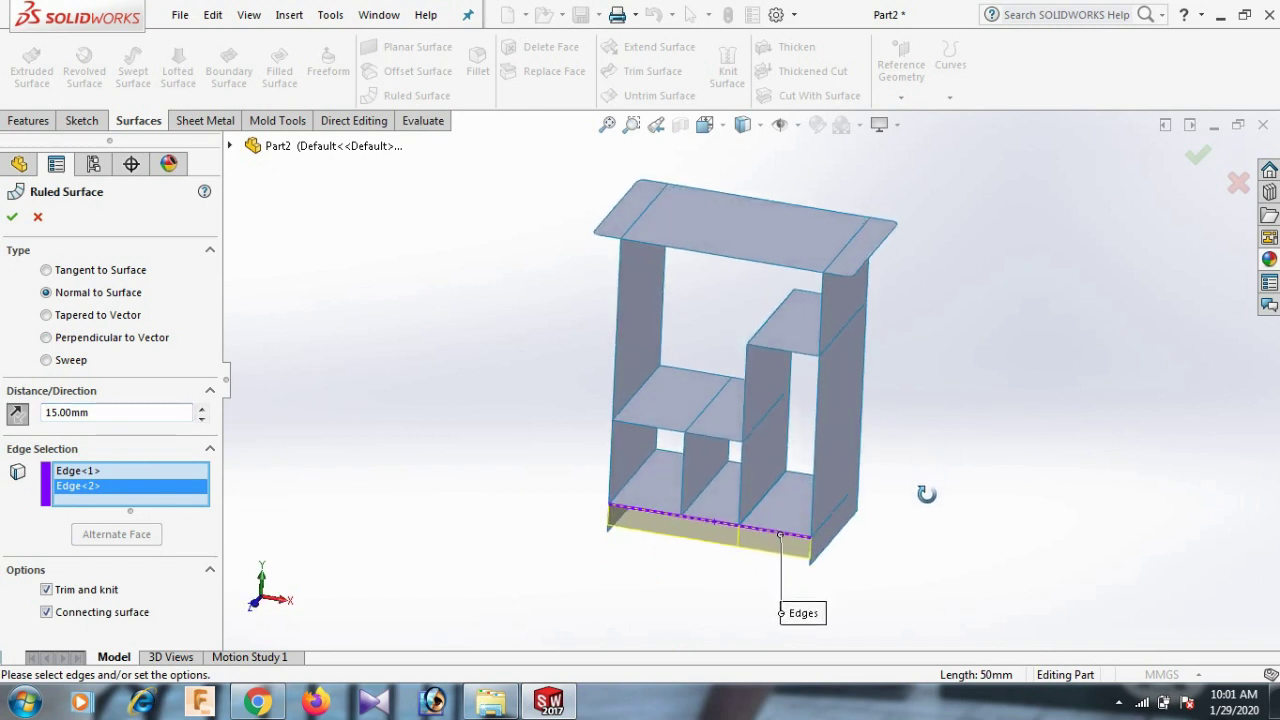
pyautogui.click(12, 216)
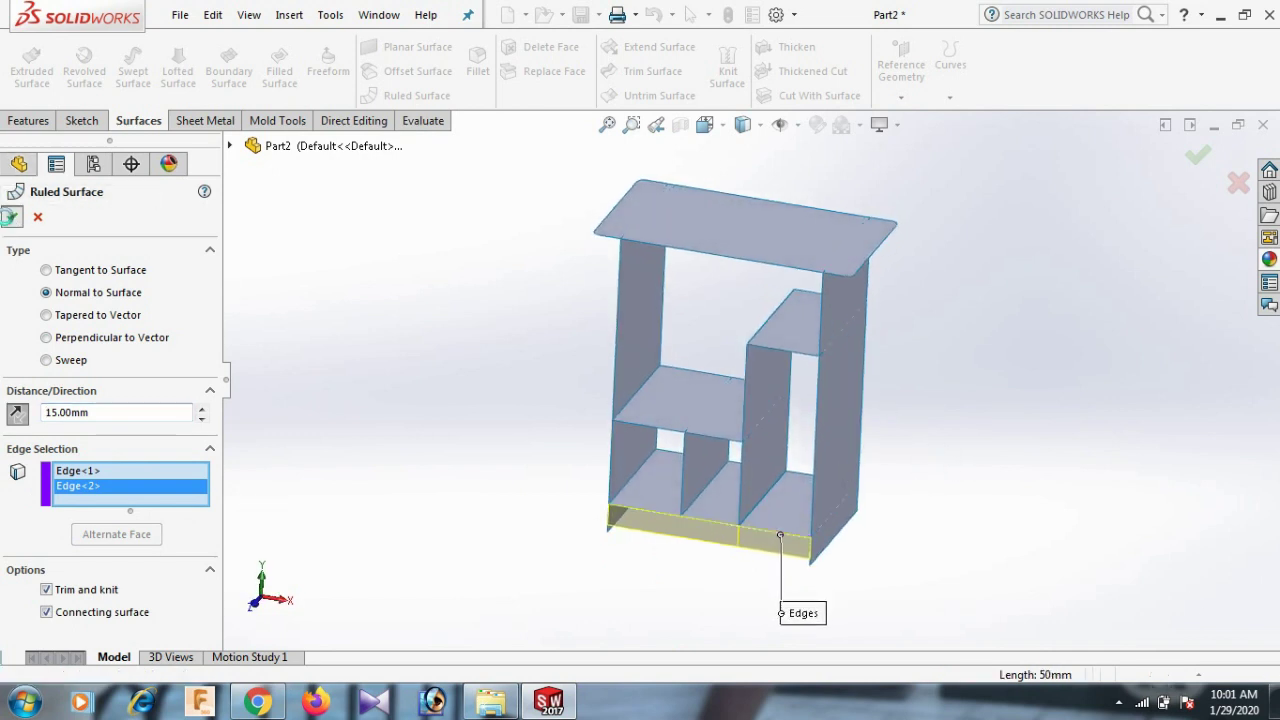
pyautogui.click(999, 425)
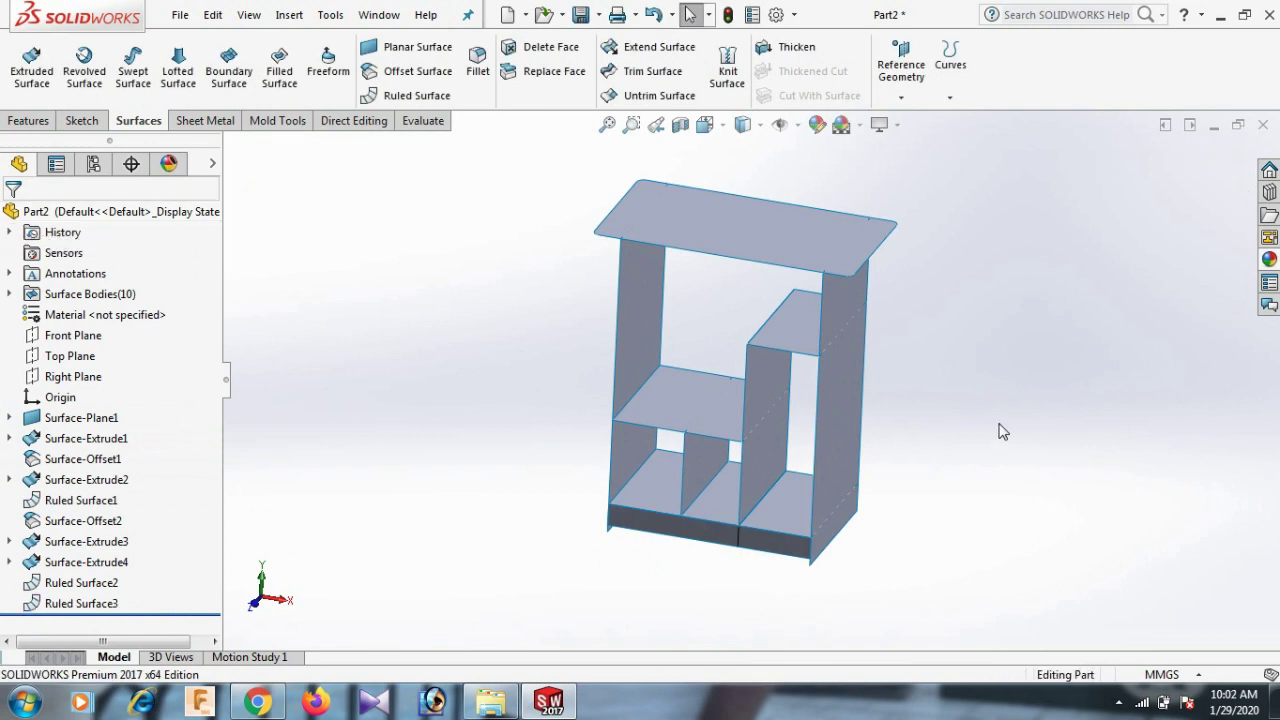
# Step: Snap the cabinet to the Isometric view and zoom in
pyautogui.moveTo(1005, 425)
pyautogui.mouseDown(button='middle')
pyautogui.moveTo(1023, 400)
pyautogui.moveTo(1036, 414)
pyautogui.mouseUp(button='middle')
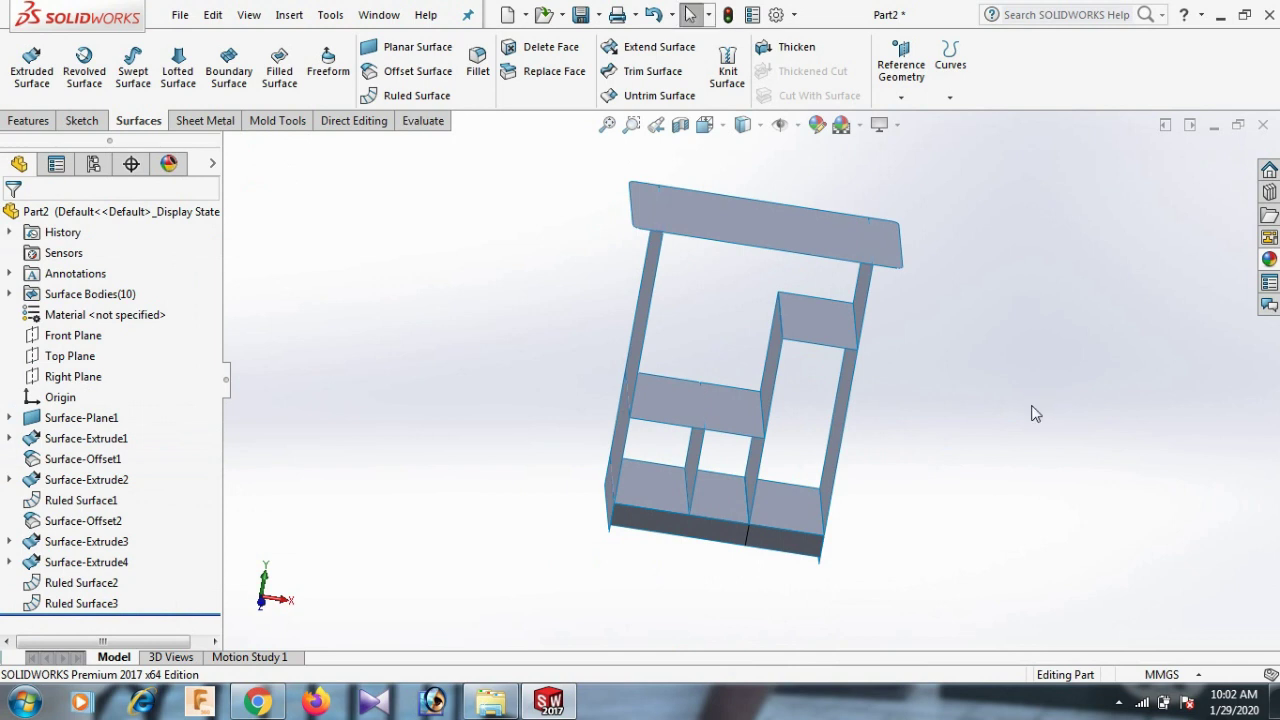
pyautogui.press('space')
pyautogui.click(1100, 10)
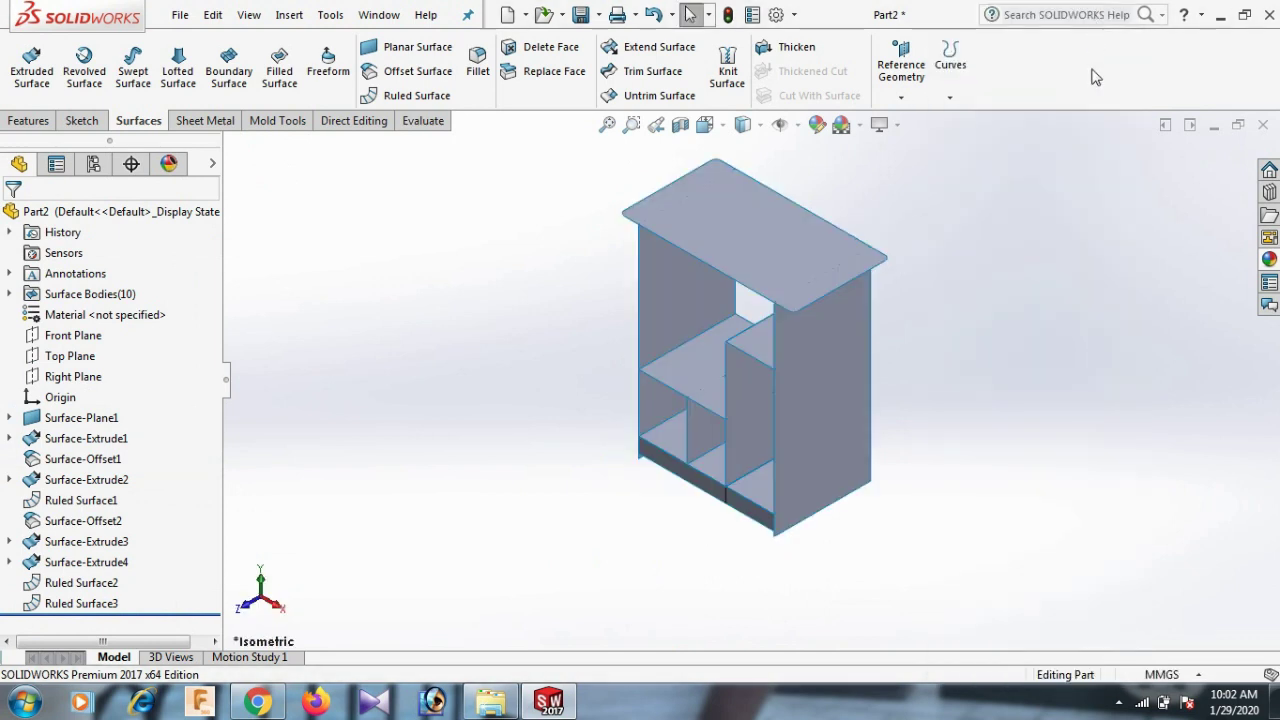
pyautogui.scroll(-2, 858, 213)
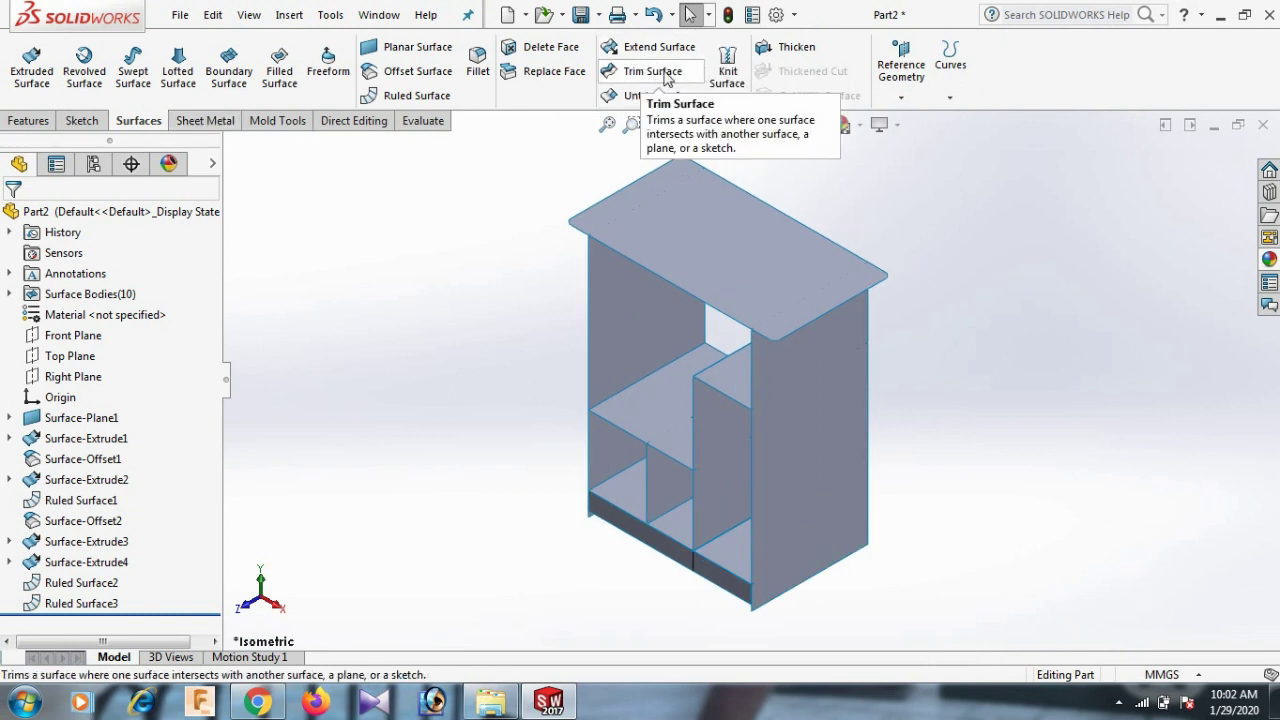
# Step: Thicken the top surface Surface-Plane1 to a 4 mm solid slab
pyautogui.click(770, 47)
pyautogui.click(741, 241)
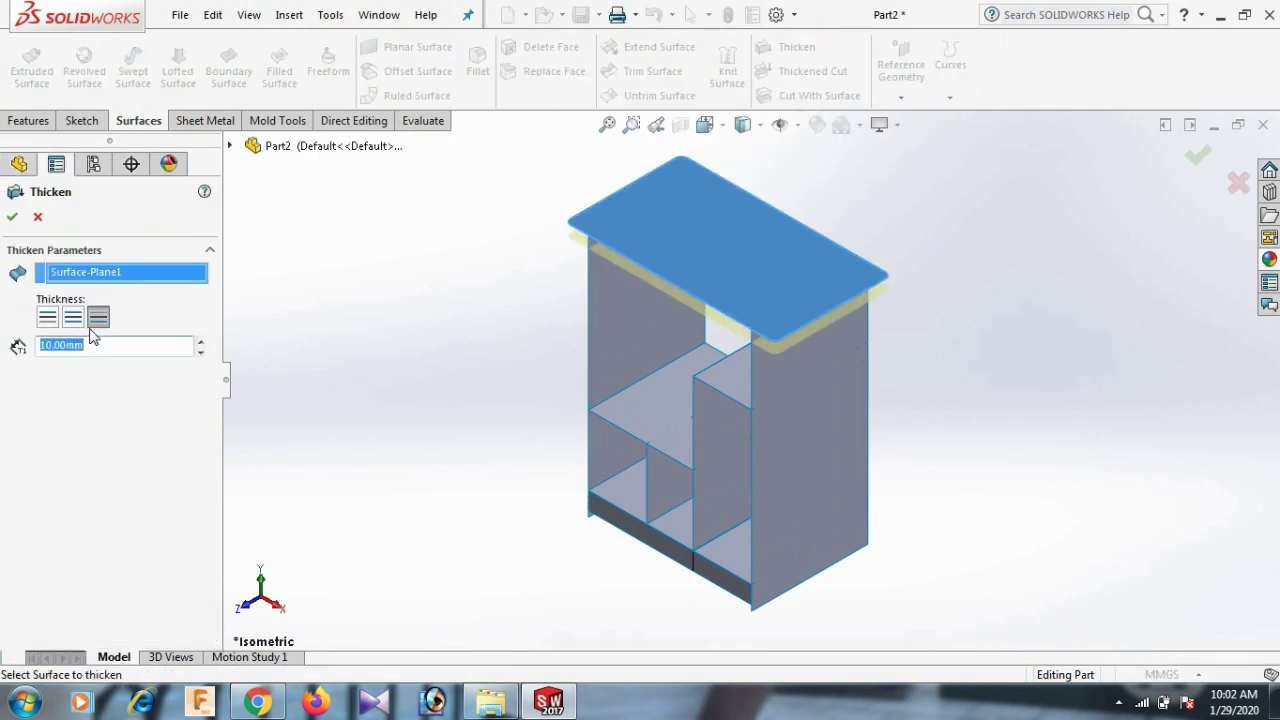
pyautogui.write('4')
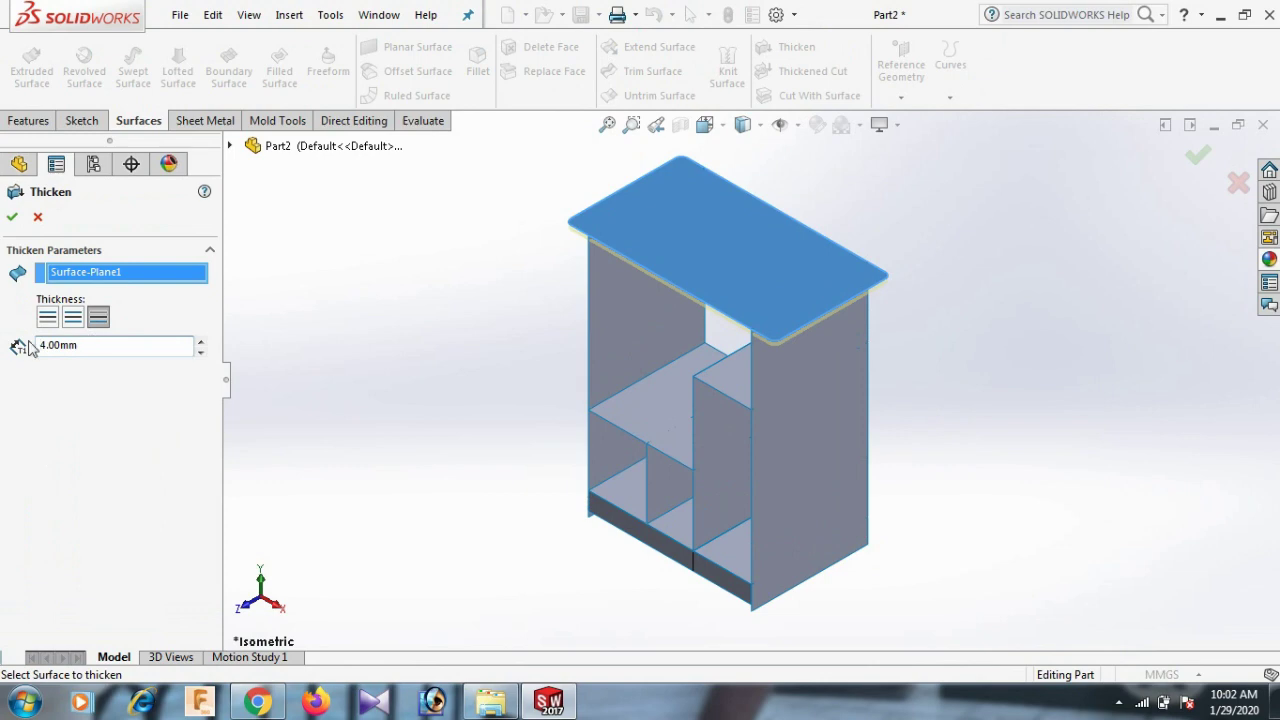
pyautogui.click(47, 318)
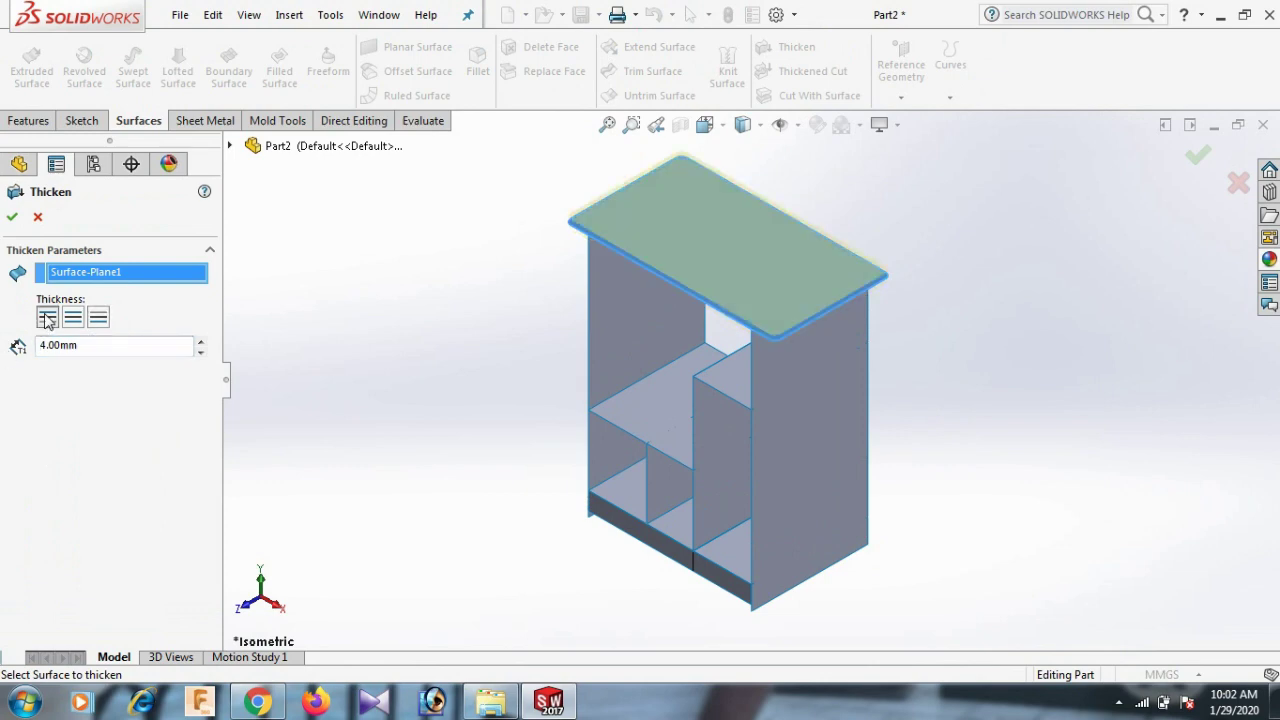
pyautogui.click(13, 218)
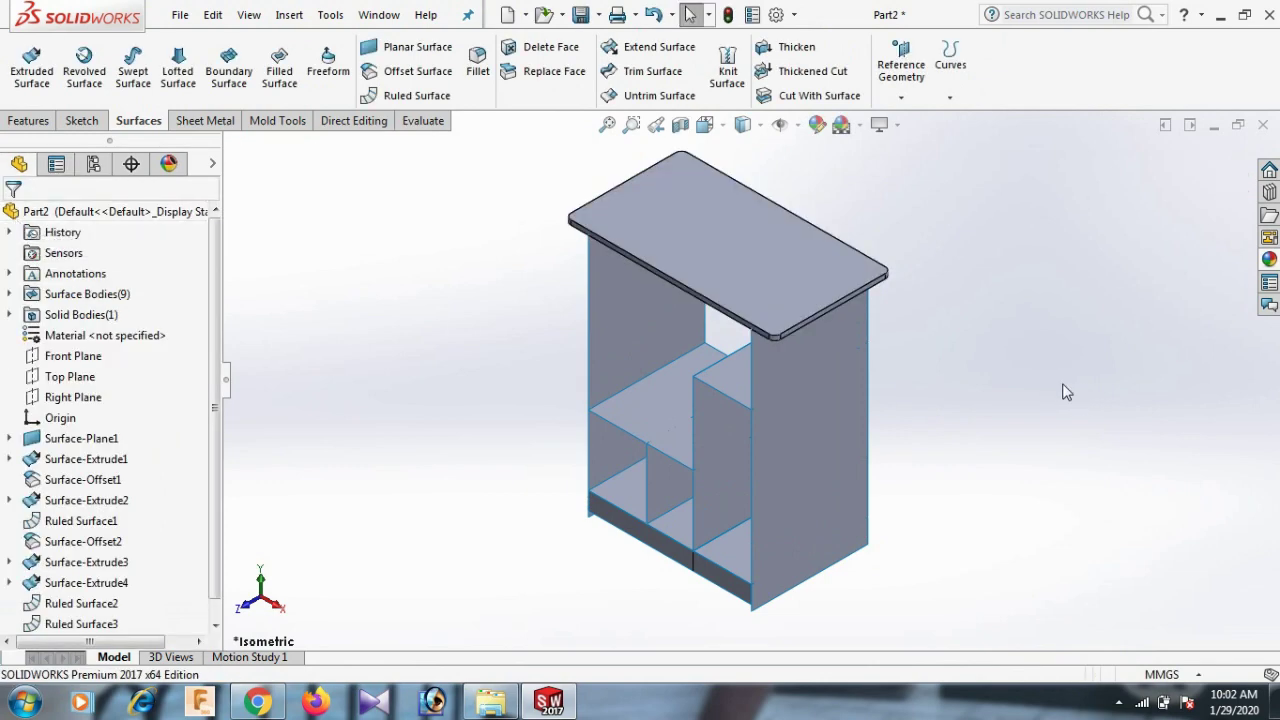
# Step: Thicken the right side panel Surface-Extrude1 2 mm using Mid-Plane
pyautogui.click(800, 50)
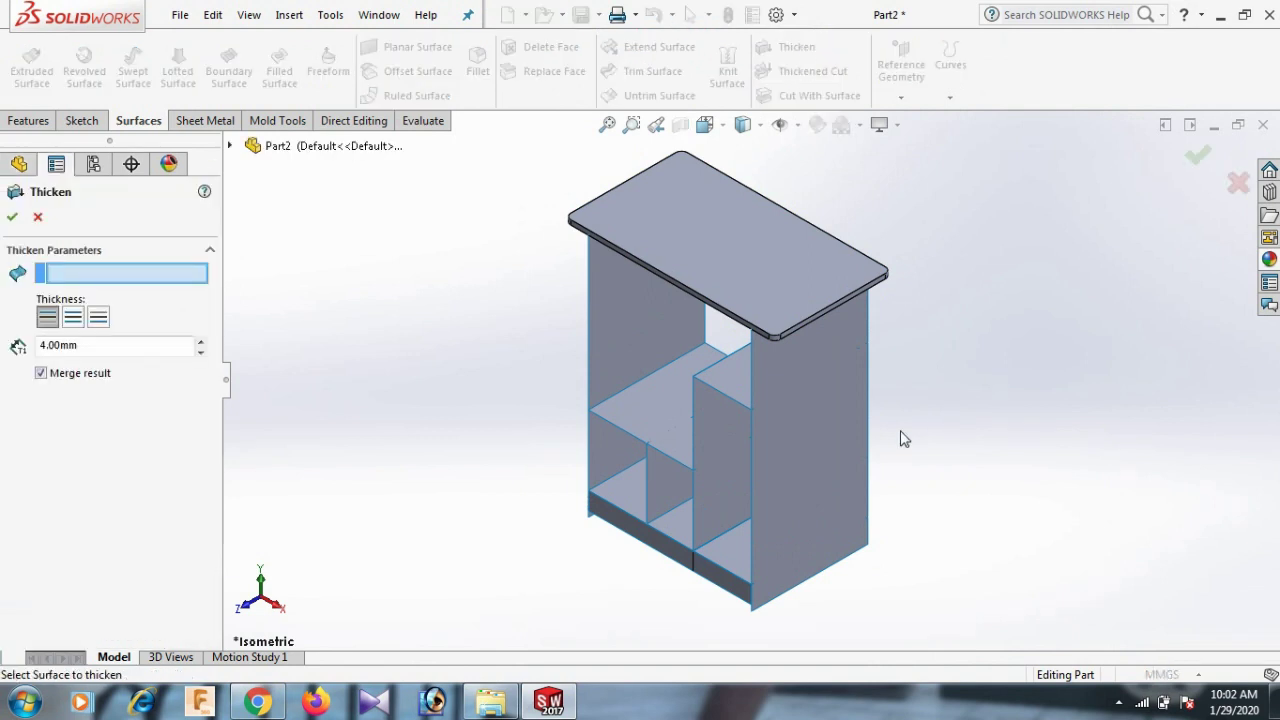
pyautogui.click(838, 433)
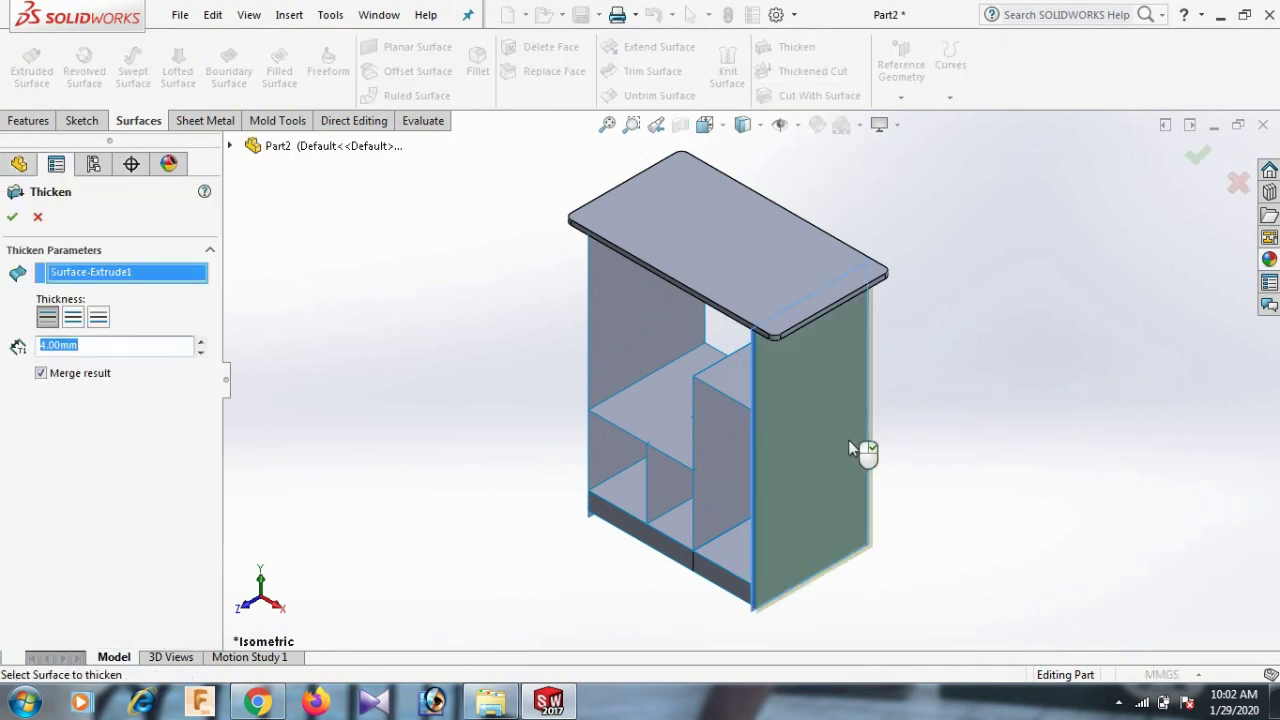
pyautogui.click(75, 320)
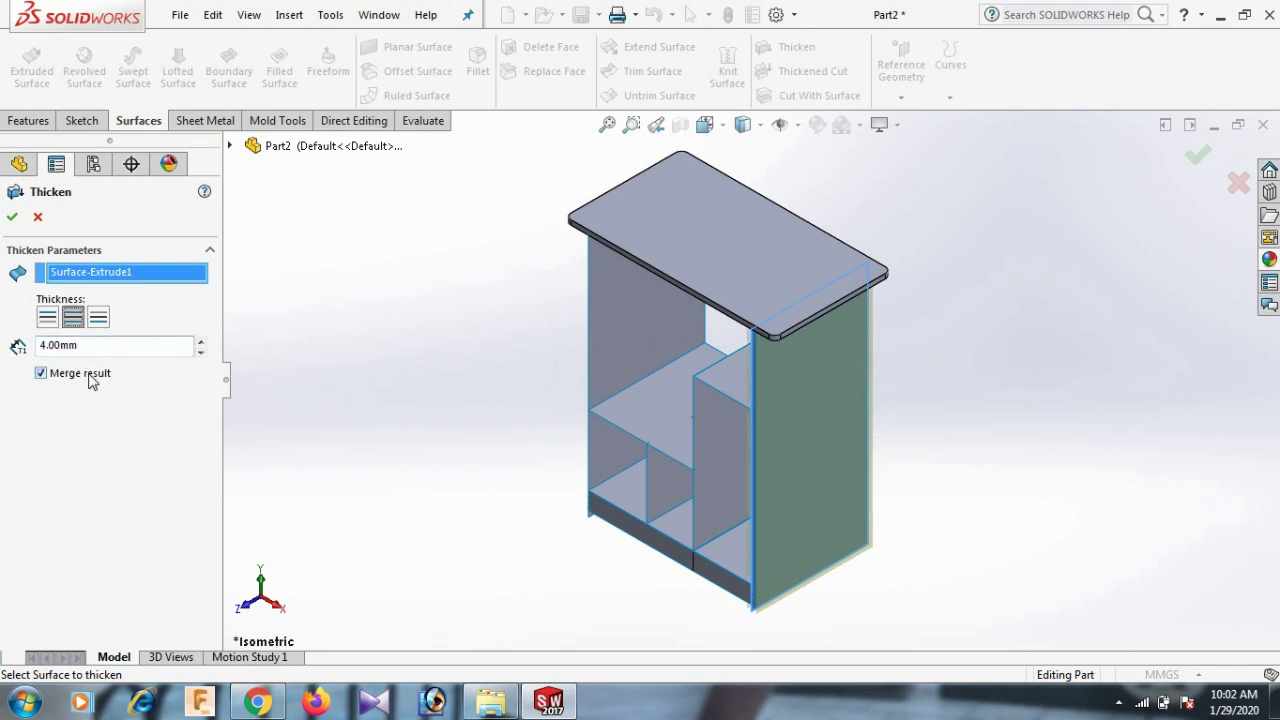
pyautogui.moveTo(82, 346); pyautogui.dragTo(30, 344)
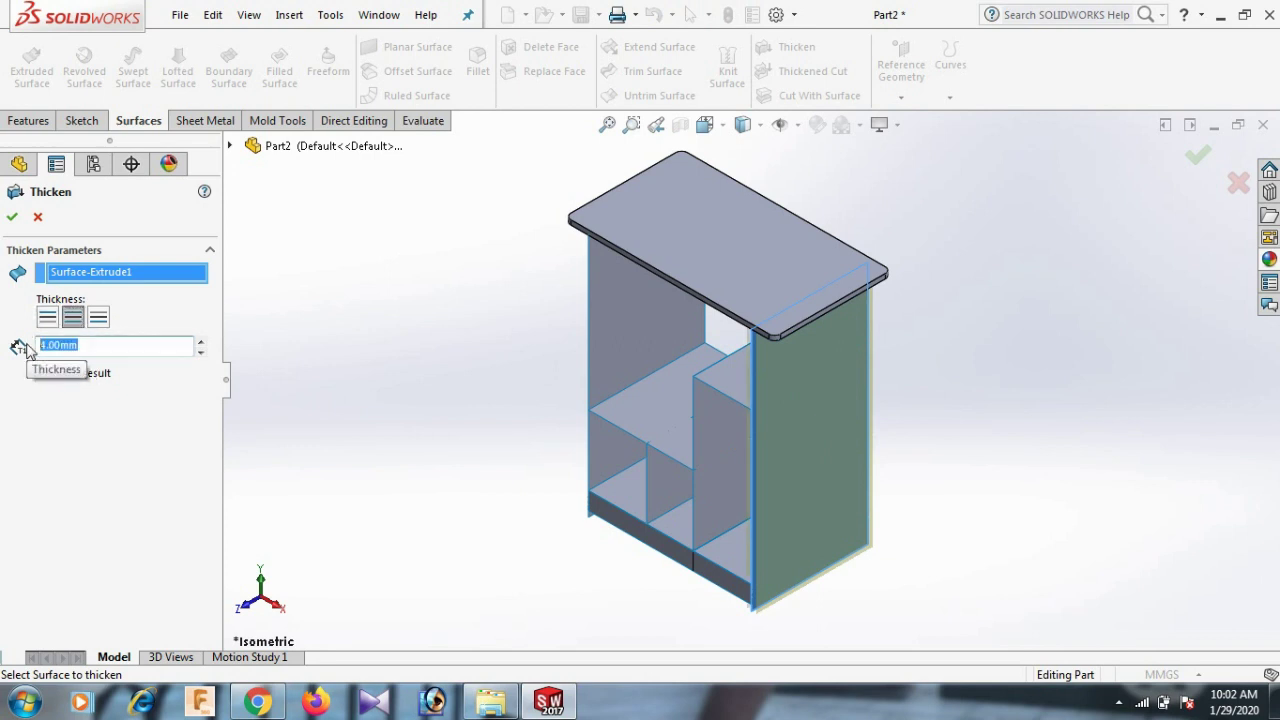
pyautogui.write('2')
pyautogui.press('Return')
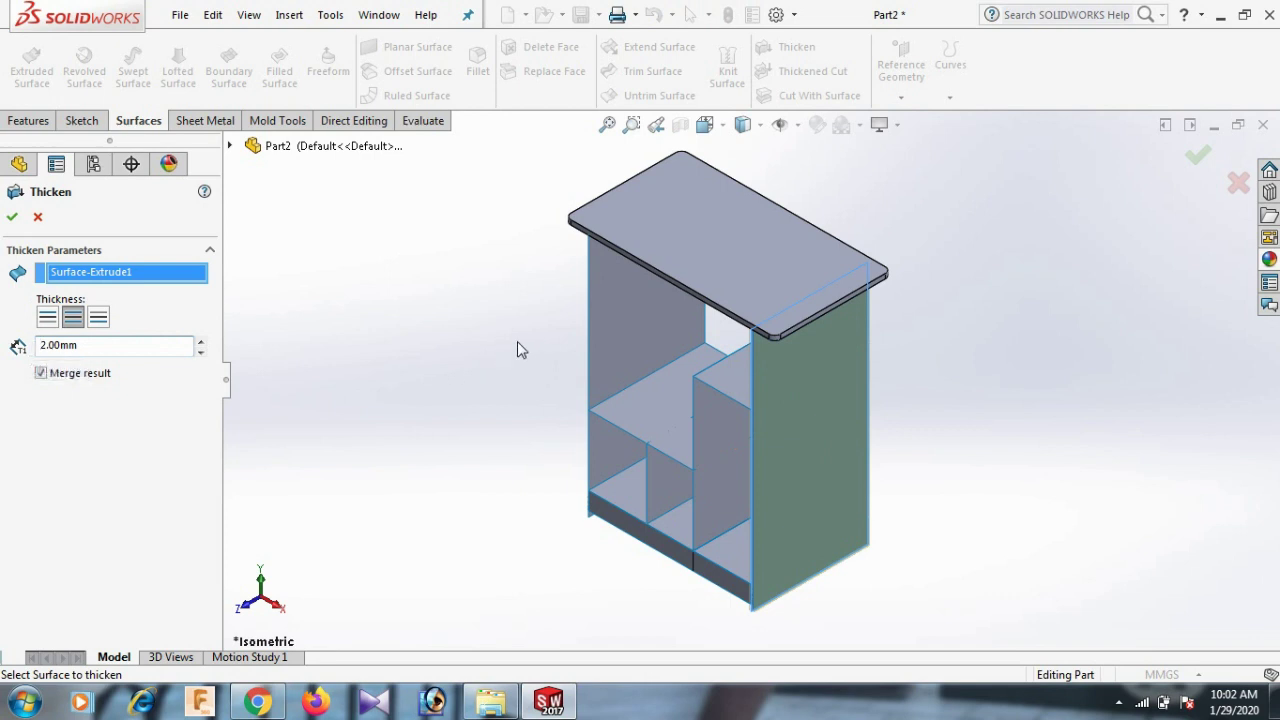
pyautogui.click(14, 218)
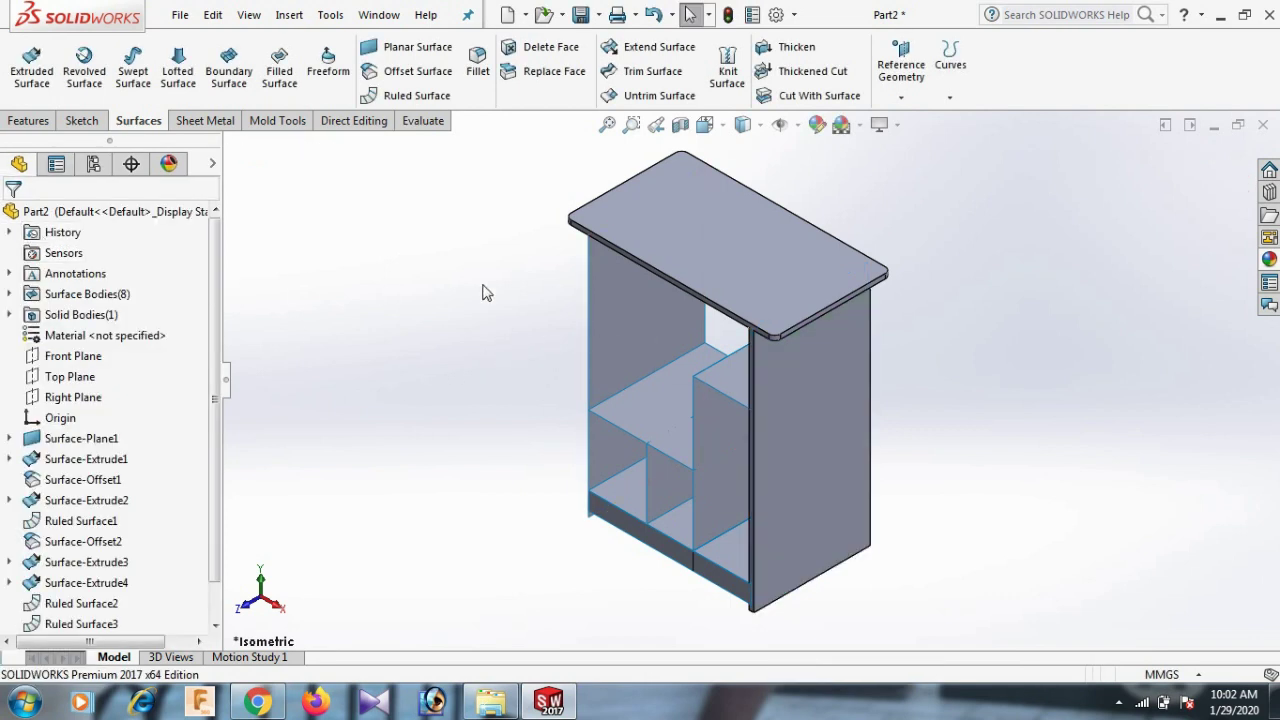
# Step: Thicken the left side panel Surface-Offset1 into a 2 mm solid
pyautogui.moveTo(1018, 289)
pyautogui.mouseDown(button='middle')
pyautogui.moveTo(1086, 251)
pyautogui.moveTo(1080, 270)
pyautogui.mouseUp(button='middle')
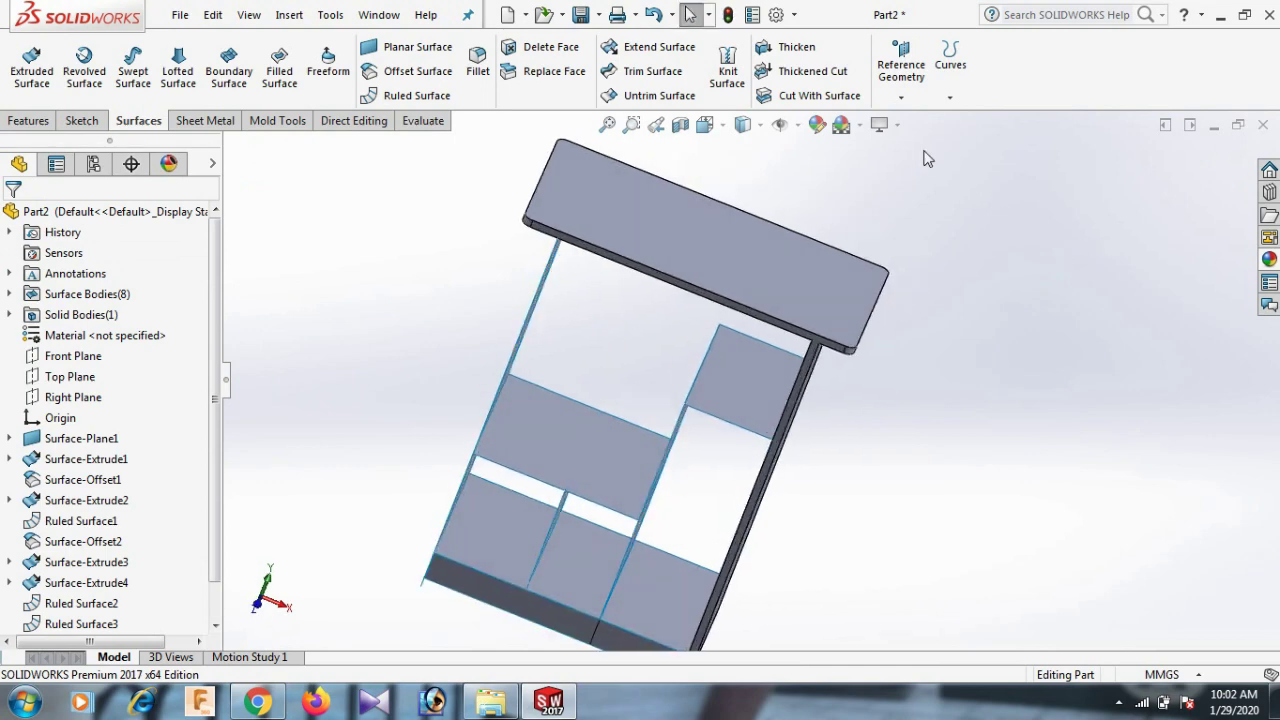
pyautogui.click(800, 48)
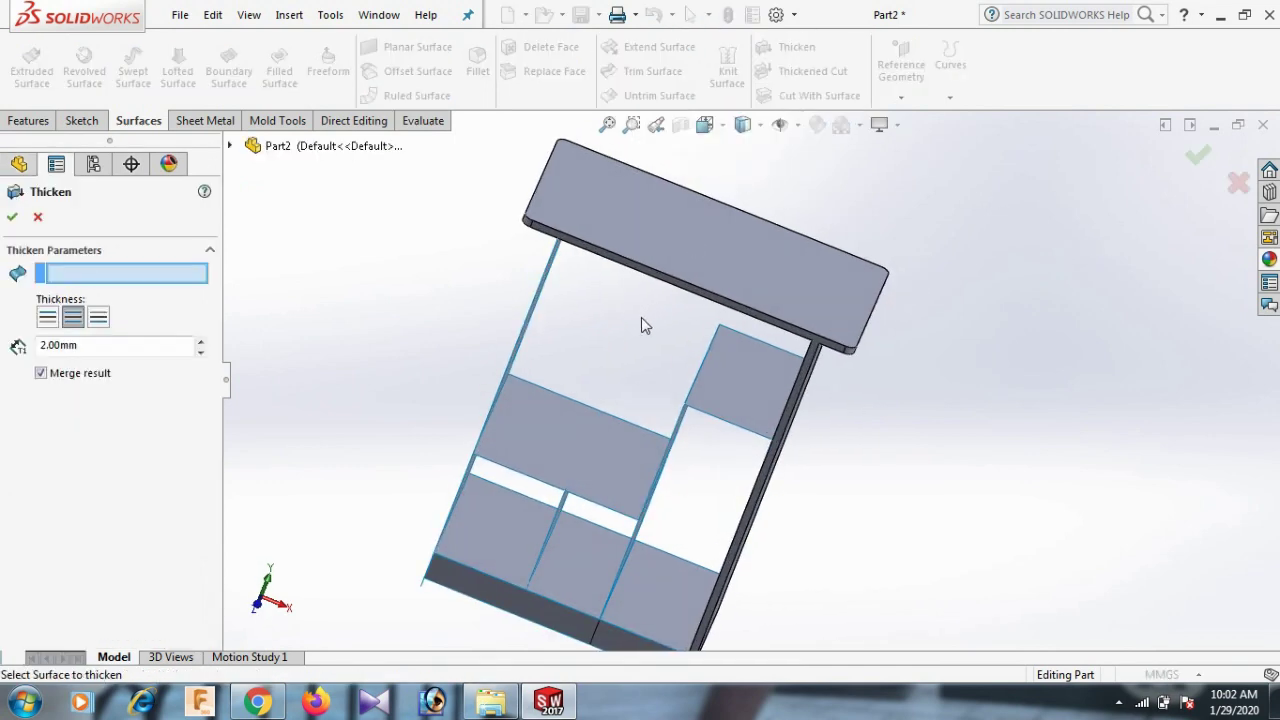
pyautogui.moveTo(641, 317); pyautogui.dragTo(567, 338, button='middle')
pyautogui.click(496, 334)
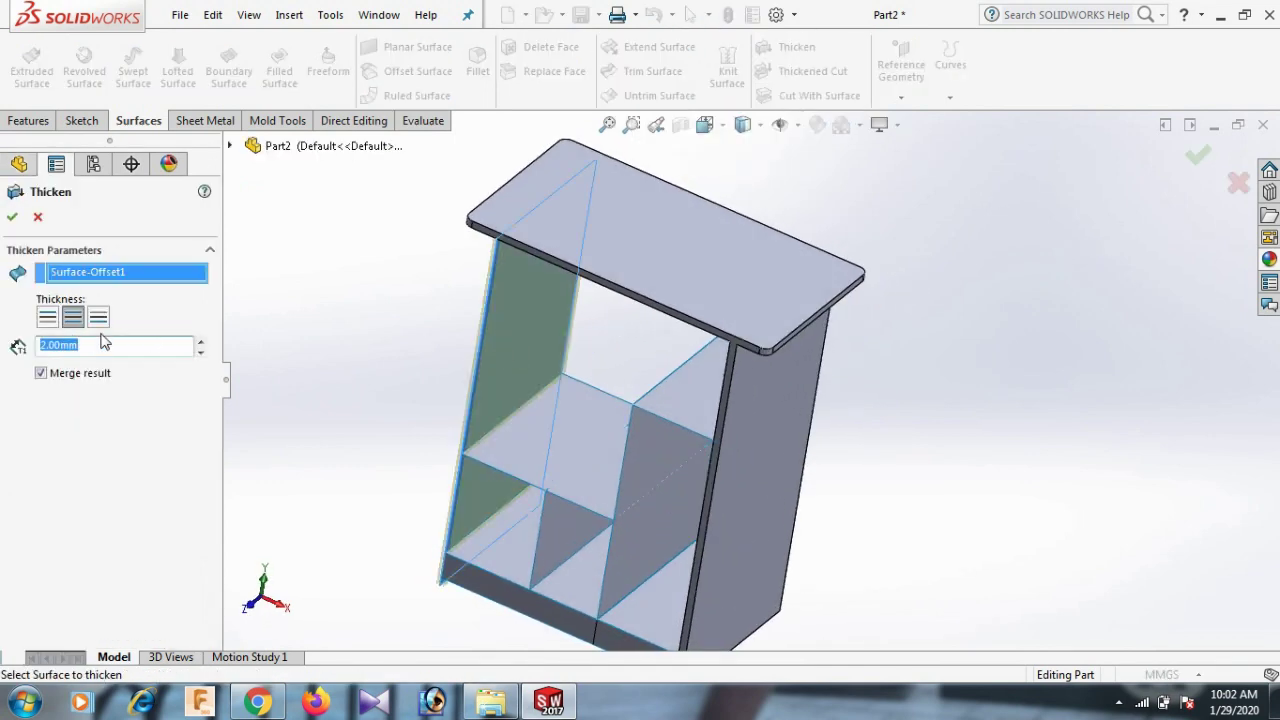
pyautogui.click(12, 217)
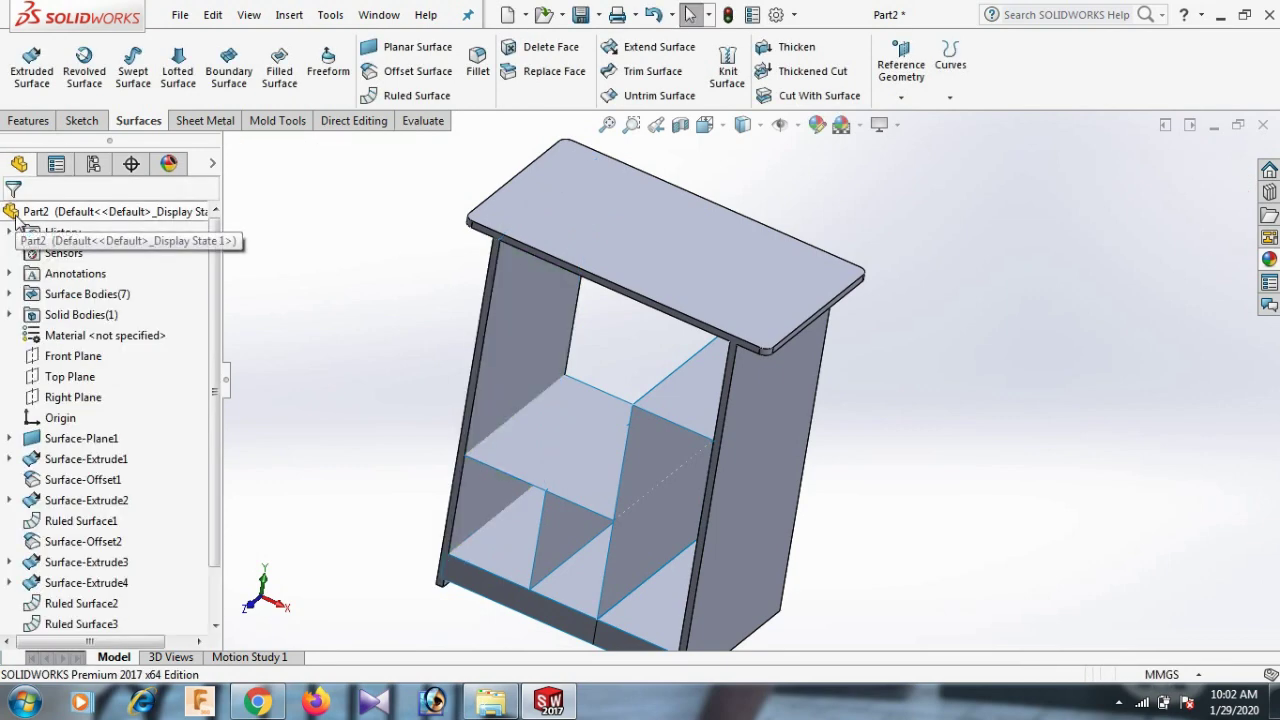
# Step: Thicken the small upper shelf and the inner vertical partition into 2 mm solids
pyautogui.moveTo(965, 396)
pyautogui.mouseDown(button='middle')
pyautogui.moveTo(1022, 346)
pyautogui.moveTo(1043, 351)
pyautogui.moveTo(1063, 249)
pyautogui.moveTo(1074, 283)
pyautogui.moveTo(1057, 351)
pyautogui.mouseUp(button='middle')
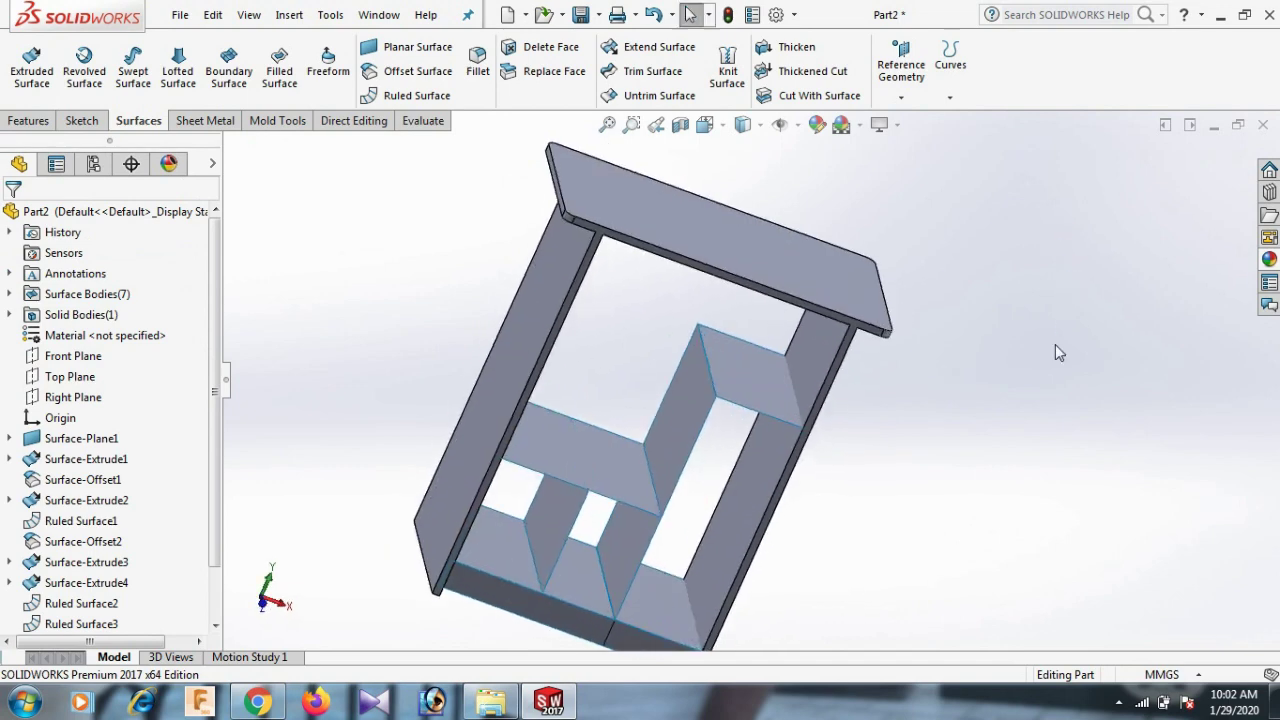
pyautogui.click(797, 47)
pyautogui.click(766, 398)
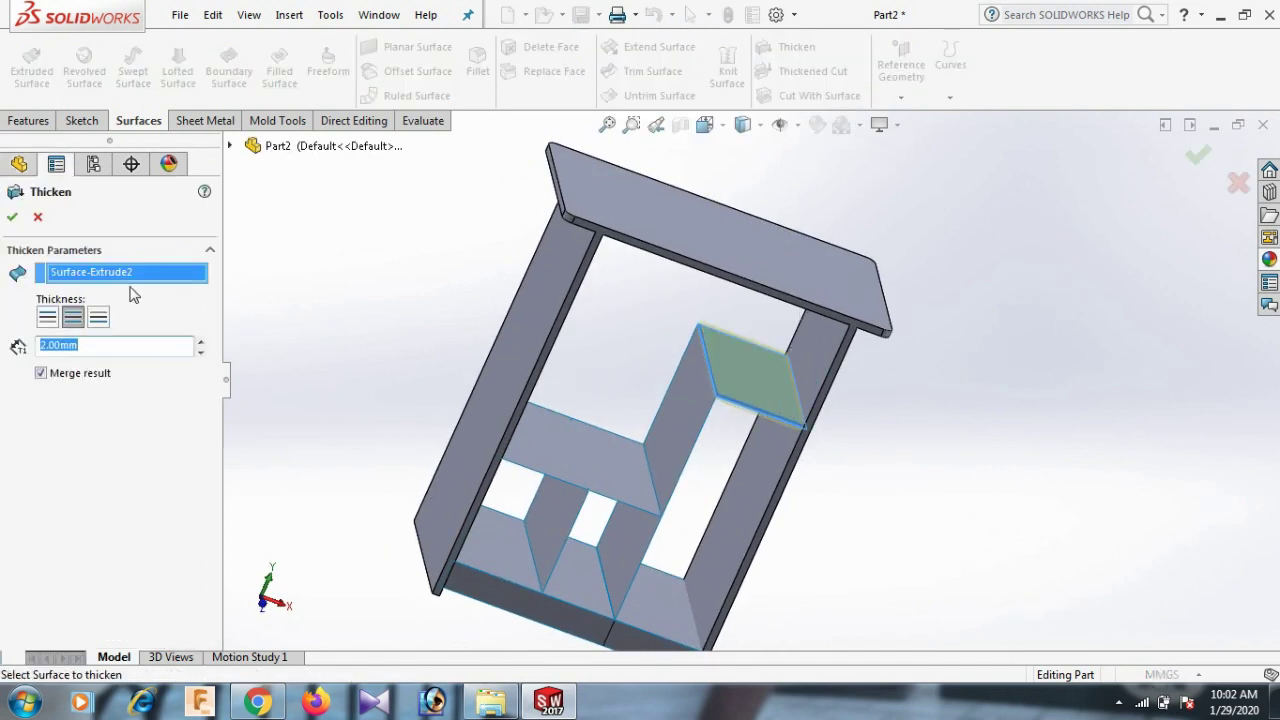
pyautogui.click(12, 216)
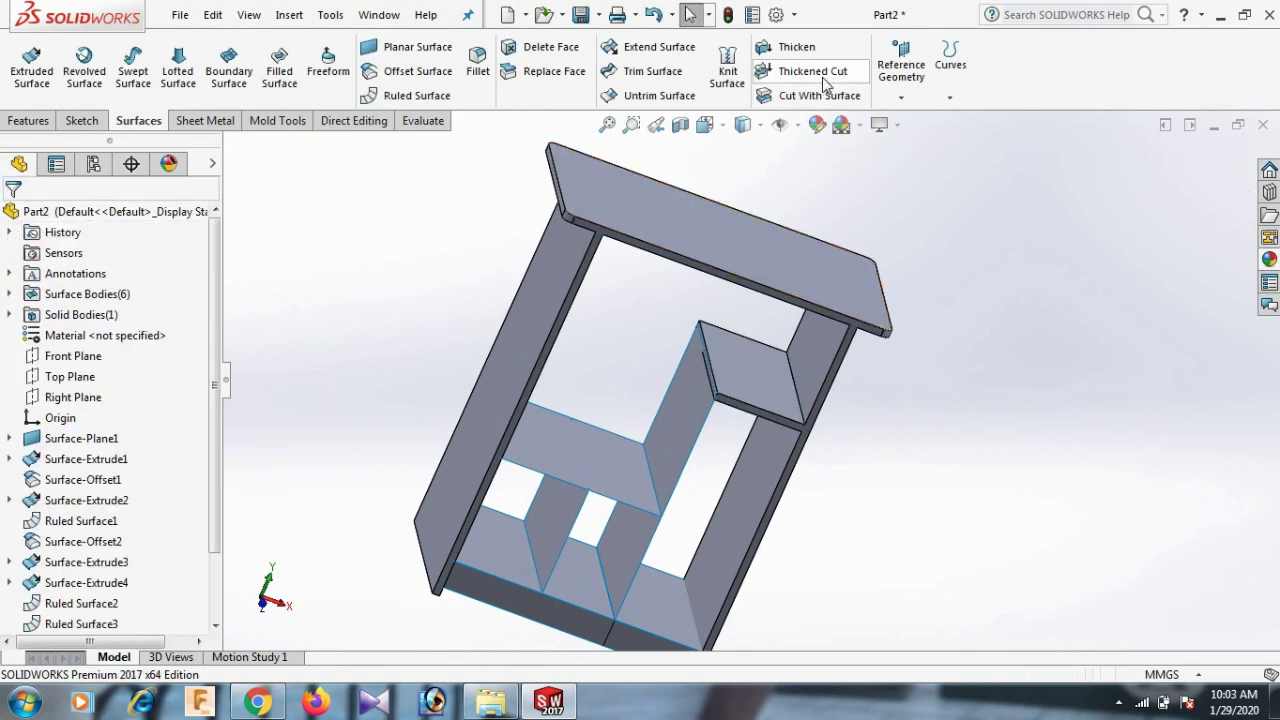
pyautogui.click(810, 50)
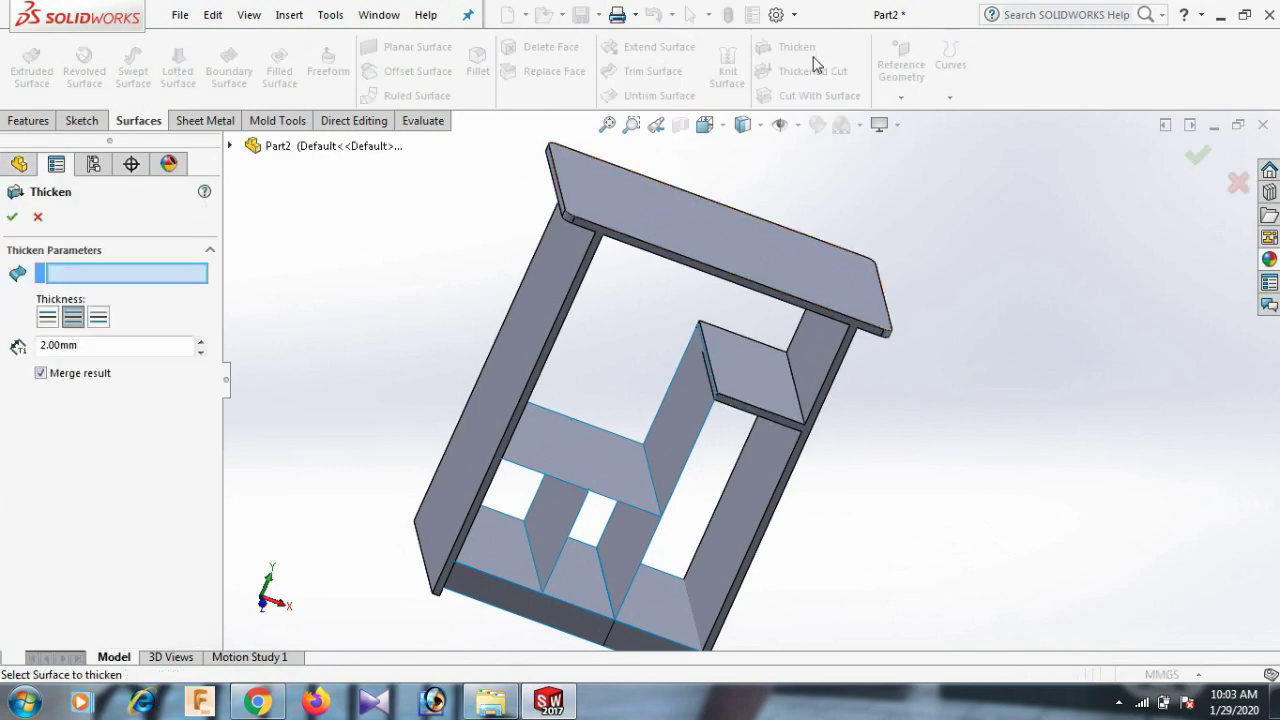
pyautogui.click(690, 447)
pyautogui.click(12, 217)
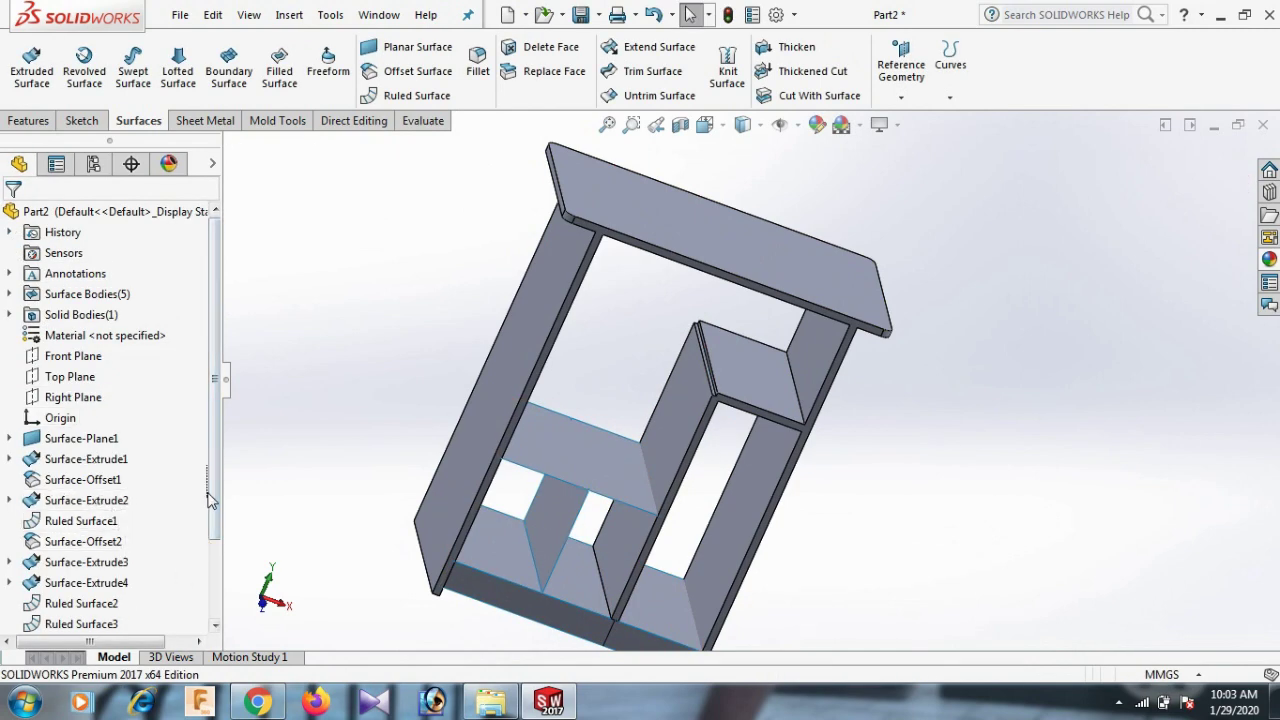
# Step: Edit Thicken5 to build the partition 4 mm toward one side only
pyautogui.moveTo(210, 490); pyautogui.dragTo(224, 588)
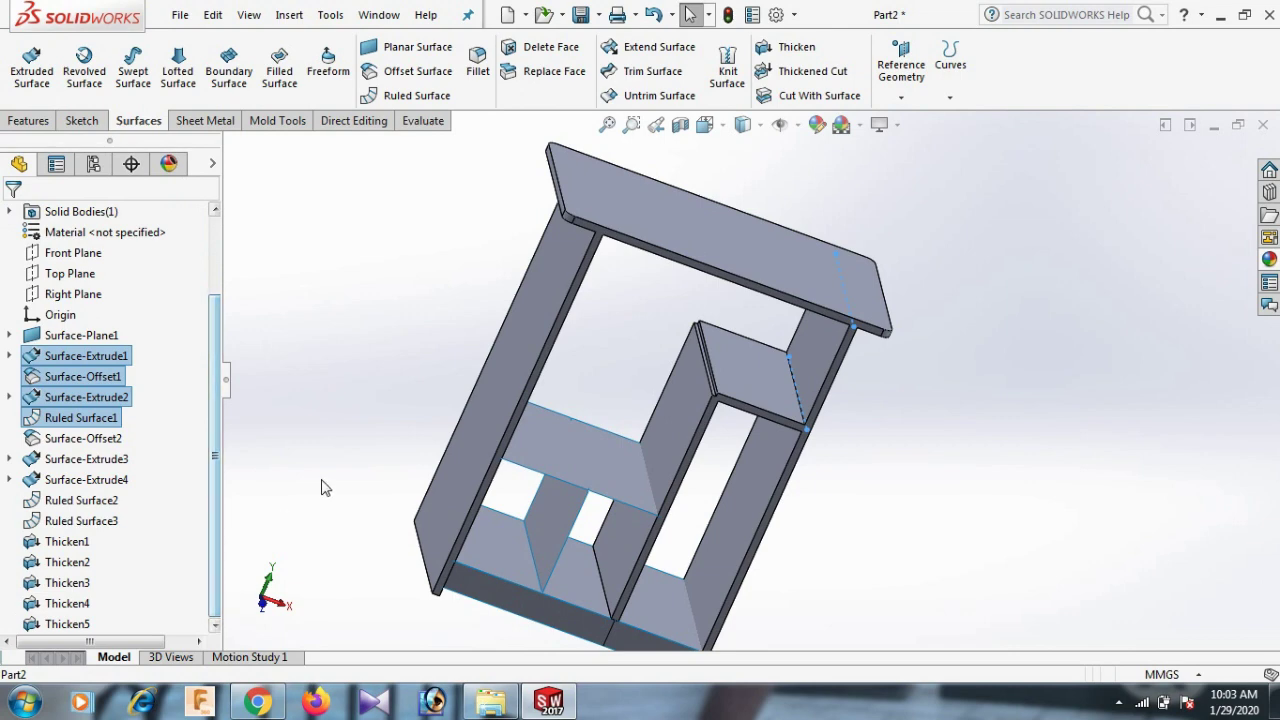
pyautogui.click(67, 624)
pyautogui.rightClick(75, 632)
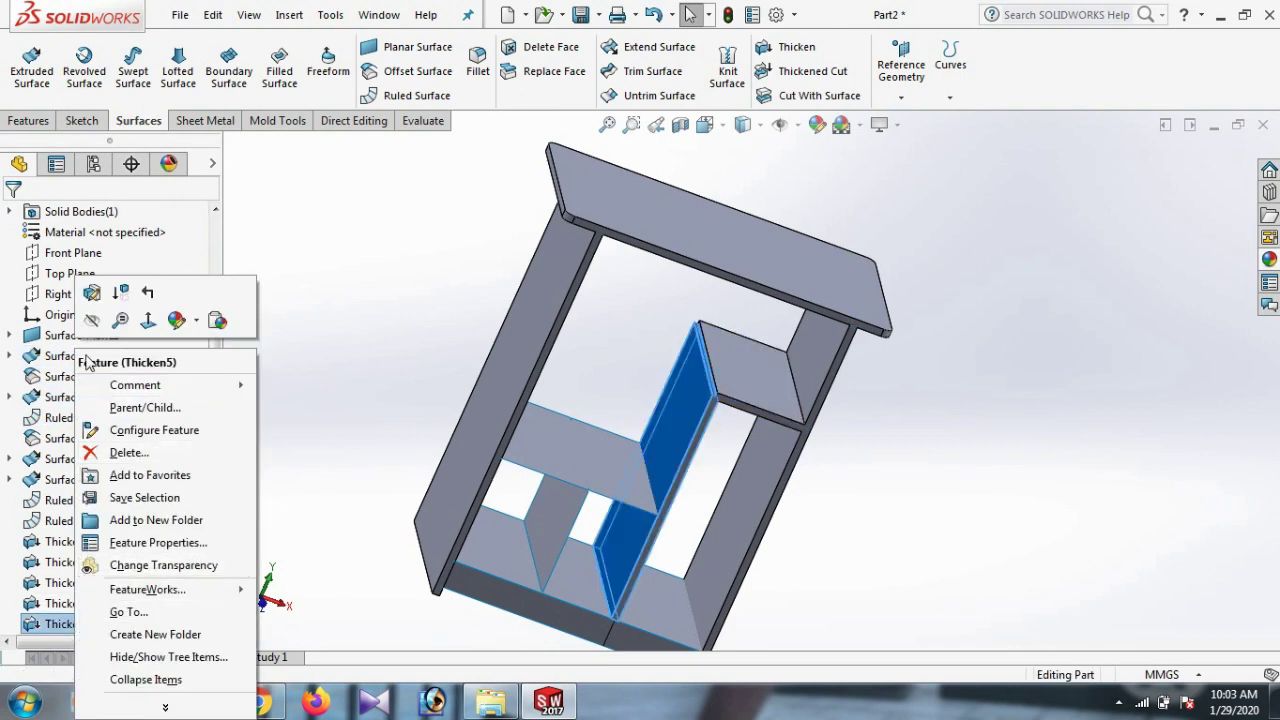
pyautogui.click(100, 293)
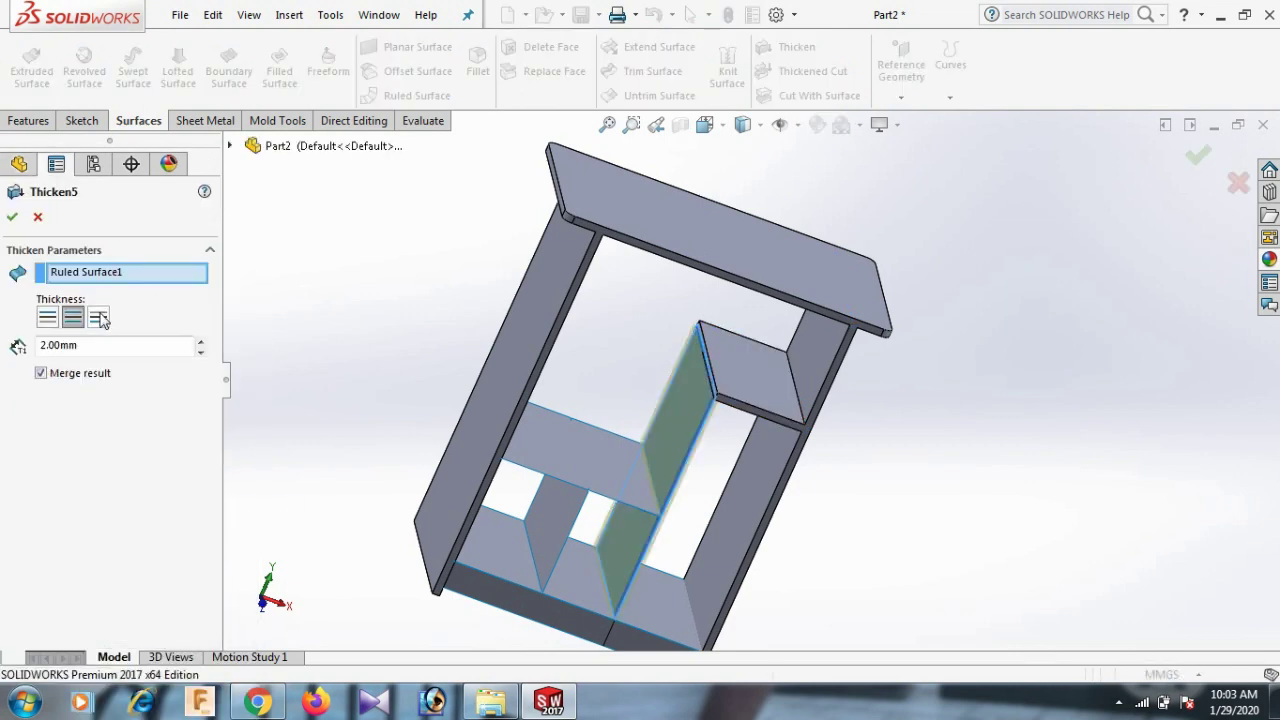
pyautogui.click(100, 318)
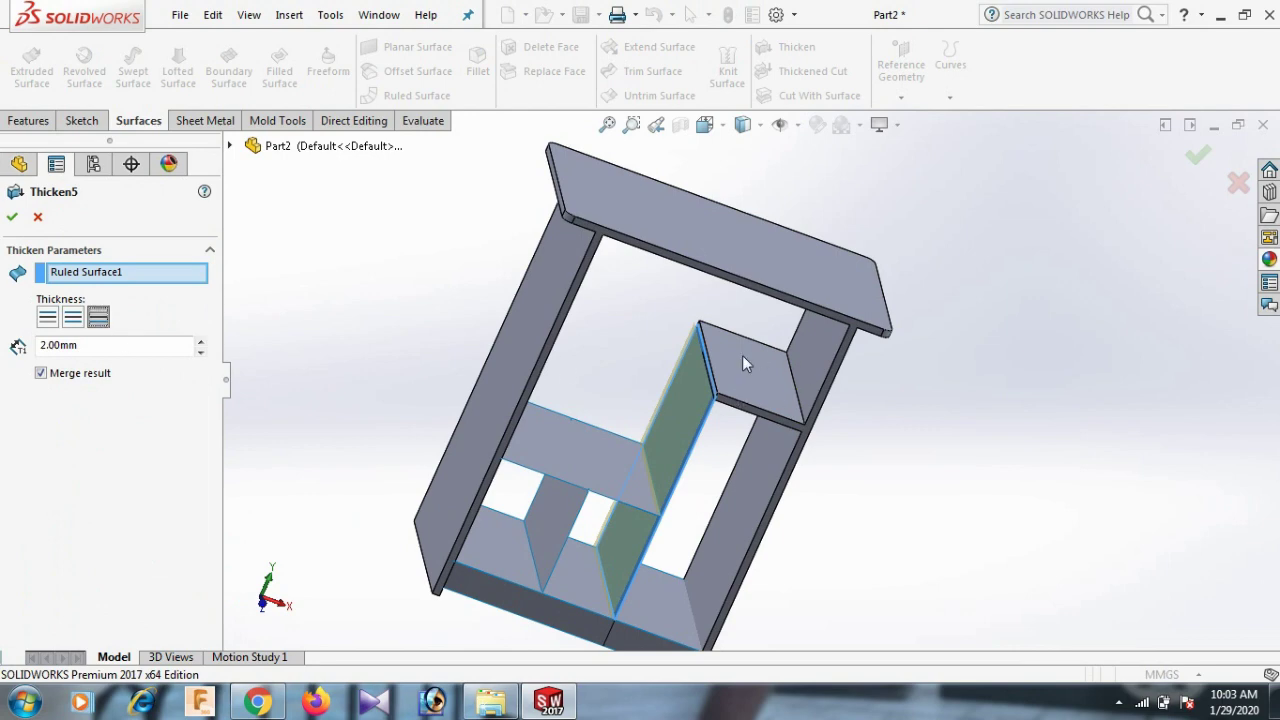
pyautogui.scroll(-3, 742, 360)
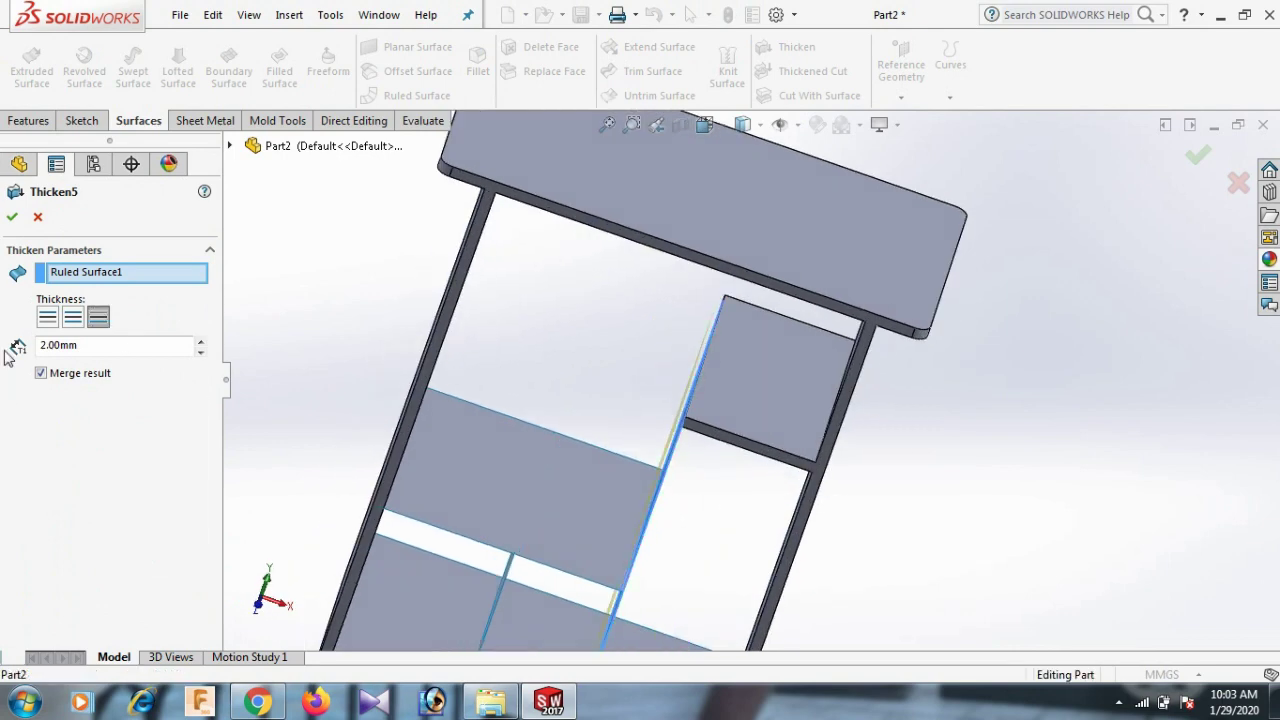
pyautogui.click(47, 320)
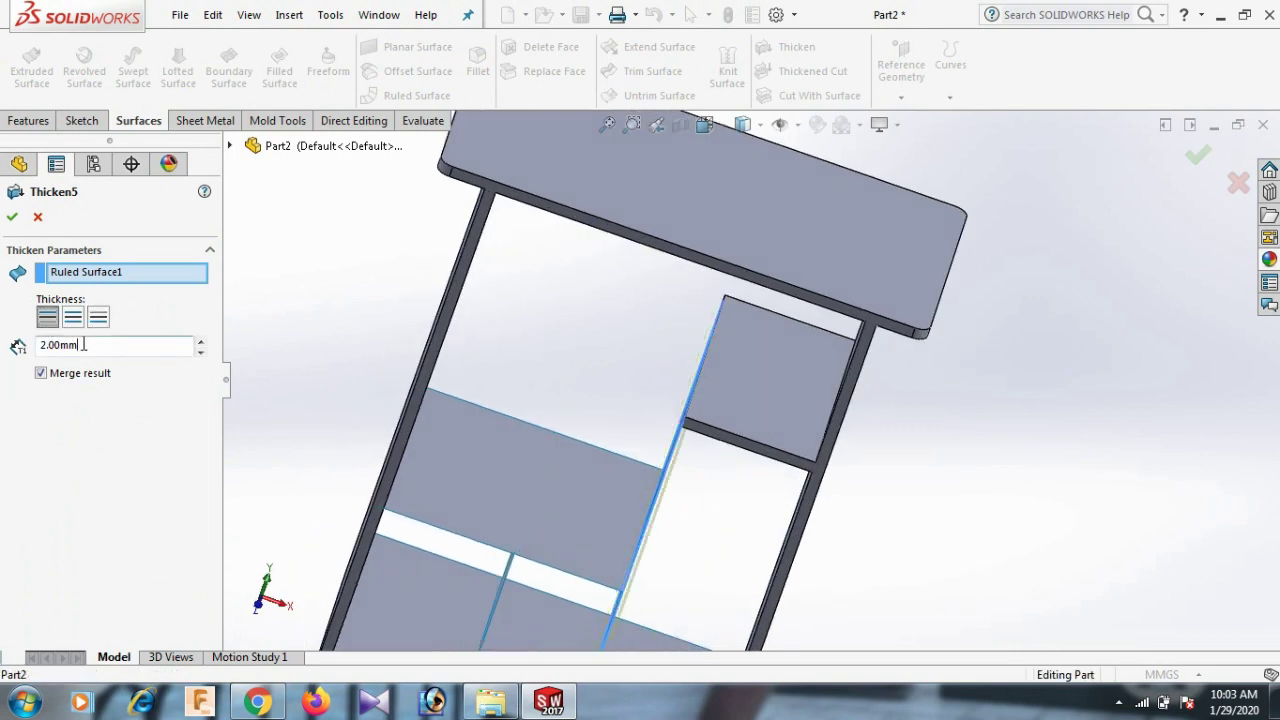
pyautogui.moveTo(85, 344); pyautogui.dragTo(16, 346)
pyautogui.write('4')
pyautogui.press('Return')
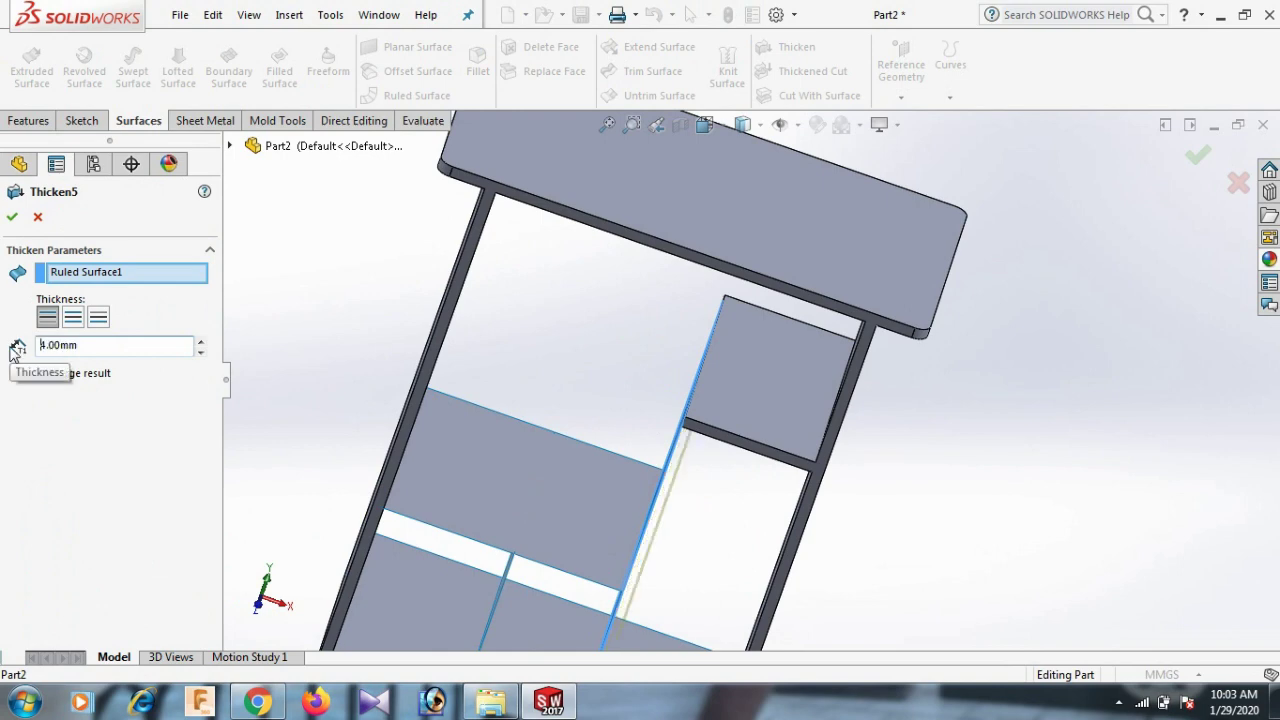
pyautogui.click(11, 218)
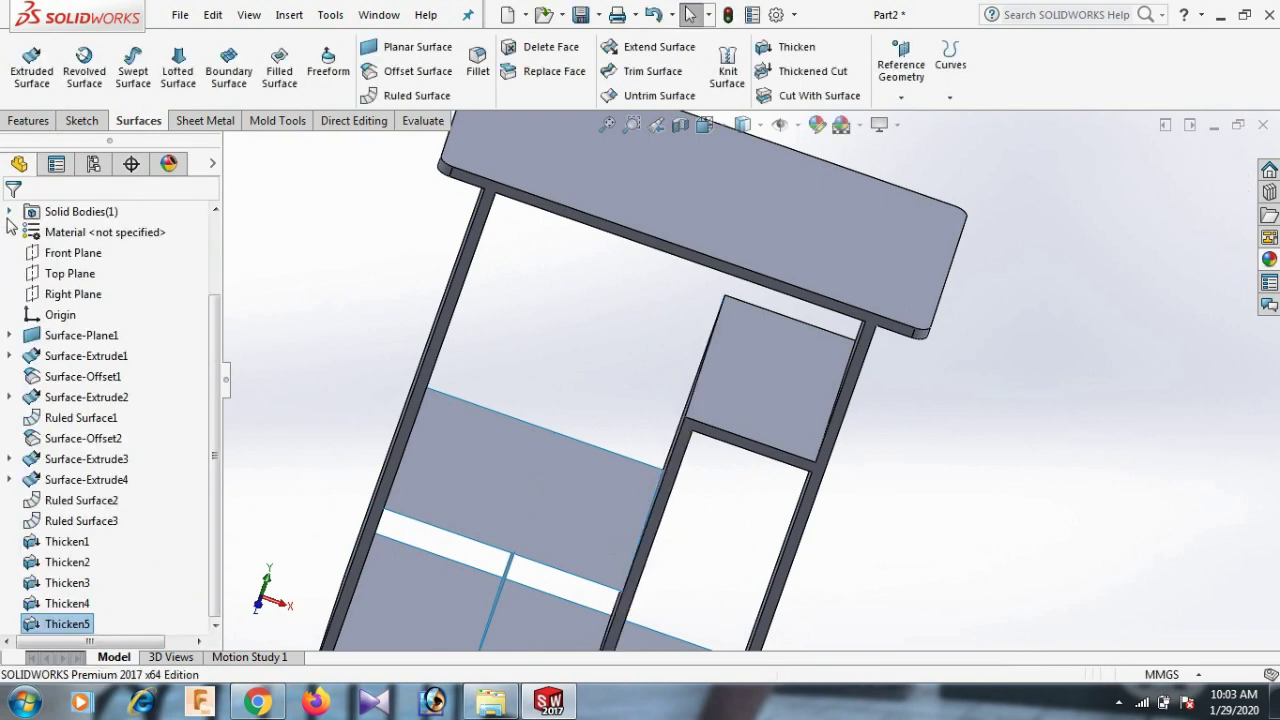
# Step: Thicken the middle shelf surface, Surface-Extrude3, into a 2.00 mm board
pyautogui.scroll(3, 1052, 429)
pyautogui.moveTo(975, 450)
pyautogui.mouseDown(button='middle')
pyautogui.moveTo(971, 386)
pyautogui.moveTo(951, 402)
pyautogui.mouseUp(button='middle')
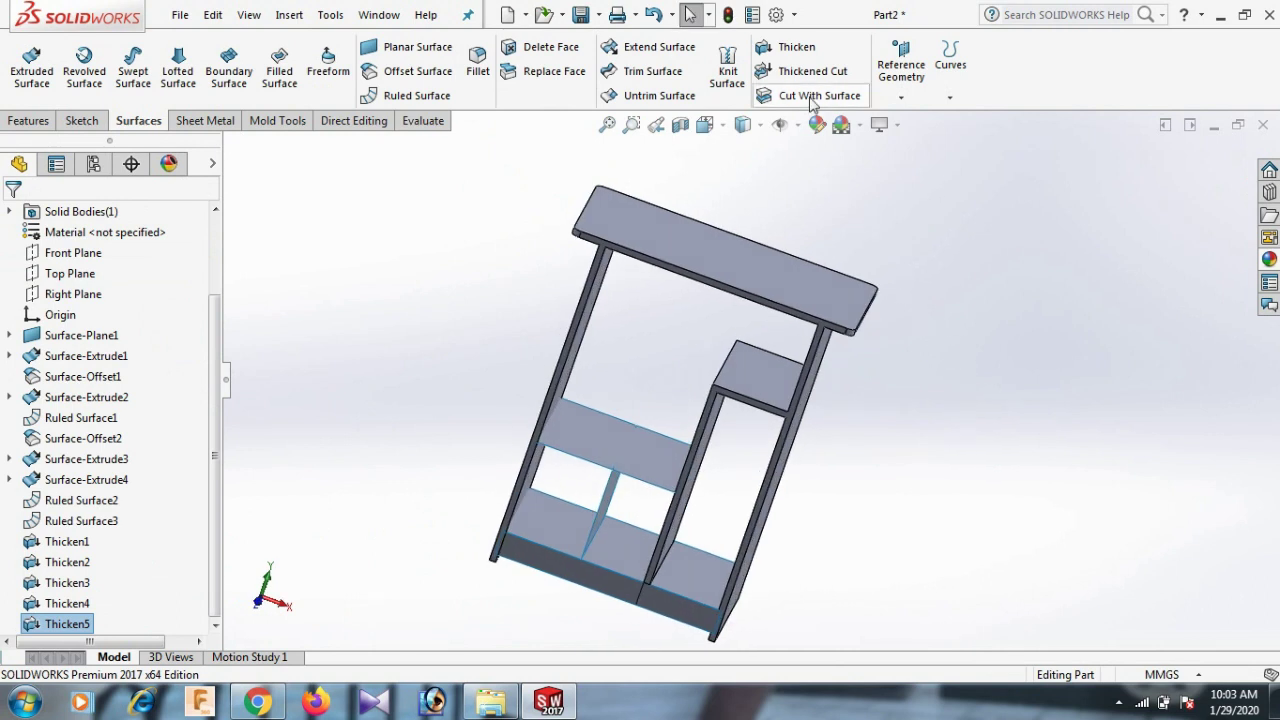
pyautogui.click(812, 50)
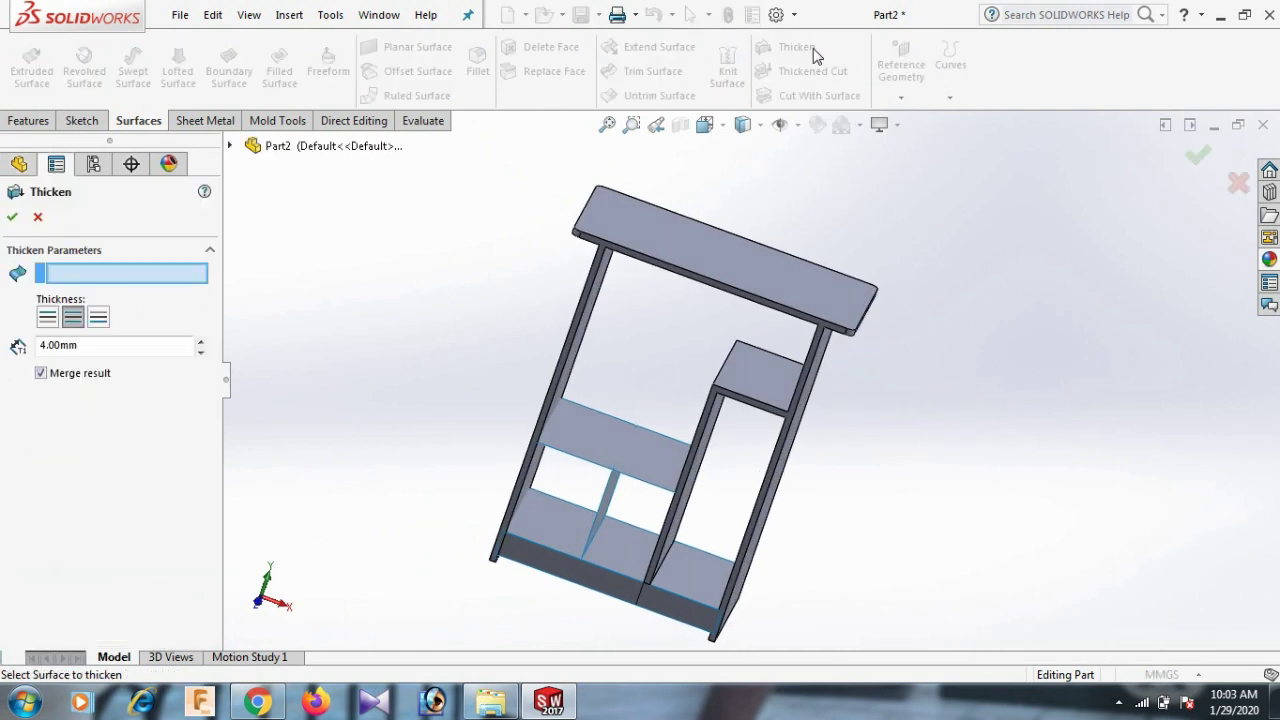
pyautogui.click(637, 445)
pyautogui.moveTo(641, 430)
pyautogui.mouseDown(button='middle')
pyautogui.moveTo(655, 376)
pyautogui.moveTo(677, 380)
pyautogui.moveTo(660, 393)
pyautogui.mouseUp(button='middle')
pyautogui.moveTo(90, 347); pyautogui.dragTo(8, 355)
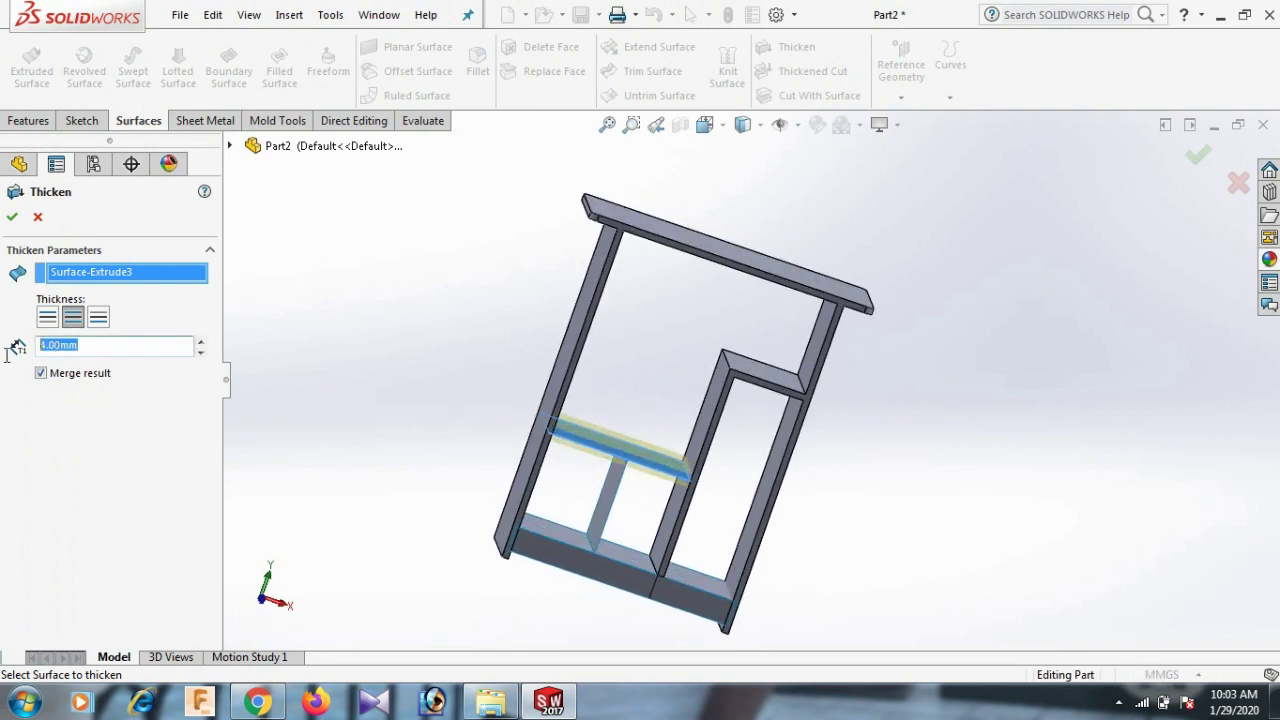
pyautogui.write('2')
pyautogui.press('Return')
pyautogui.click(10, 218)
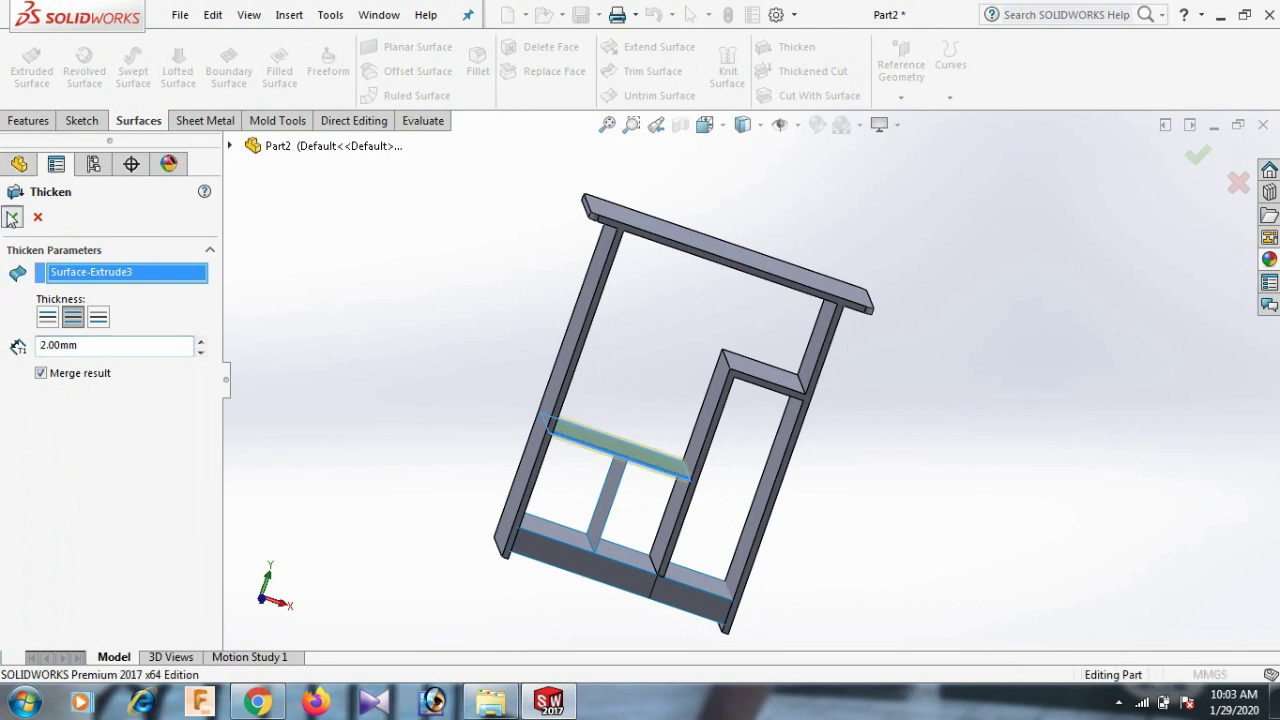
# Step: Thicken the vertical divider surface, Surface-Extrude4, into a 2 mm board
pyautogui.click(797, 47)
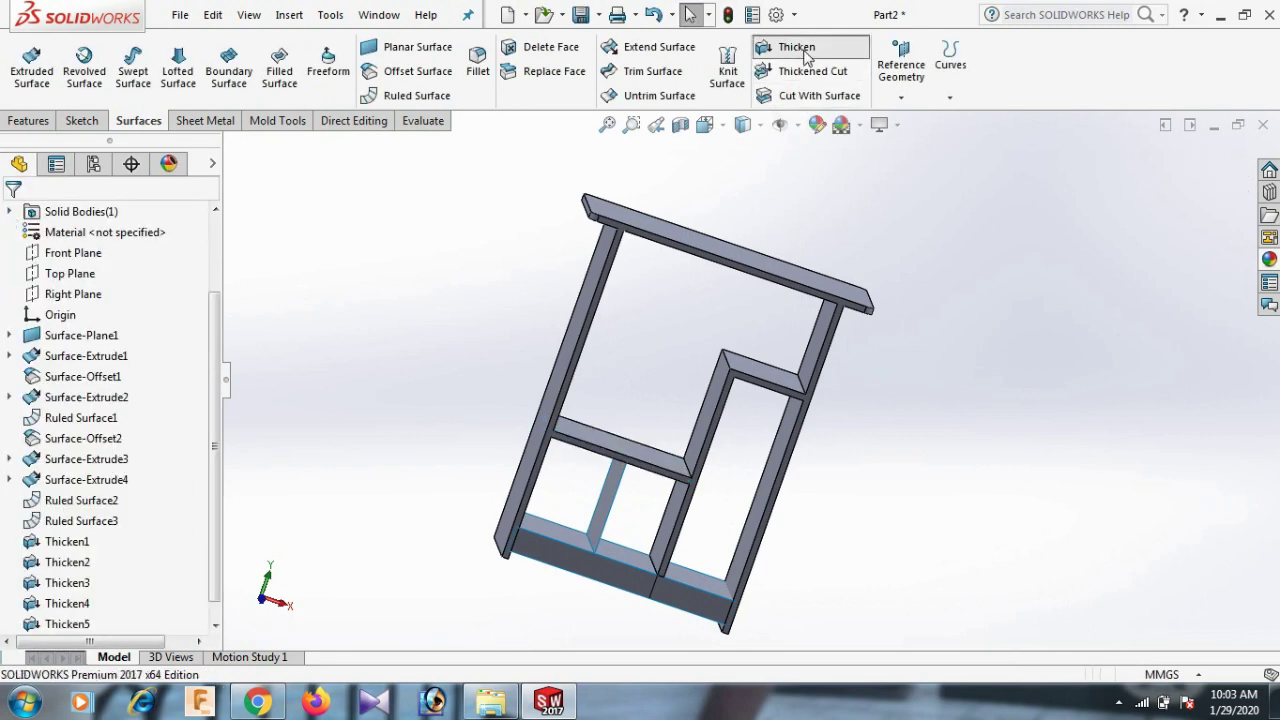
pyautogui.scroll(-3, 605, 518)
pyautogui.click(590, 490)
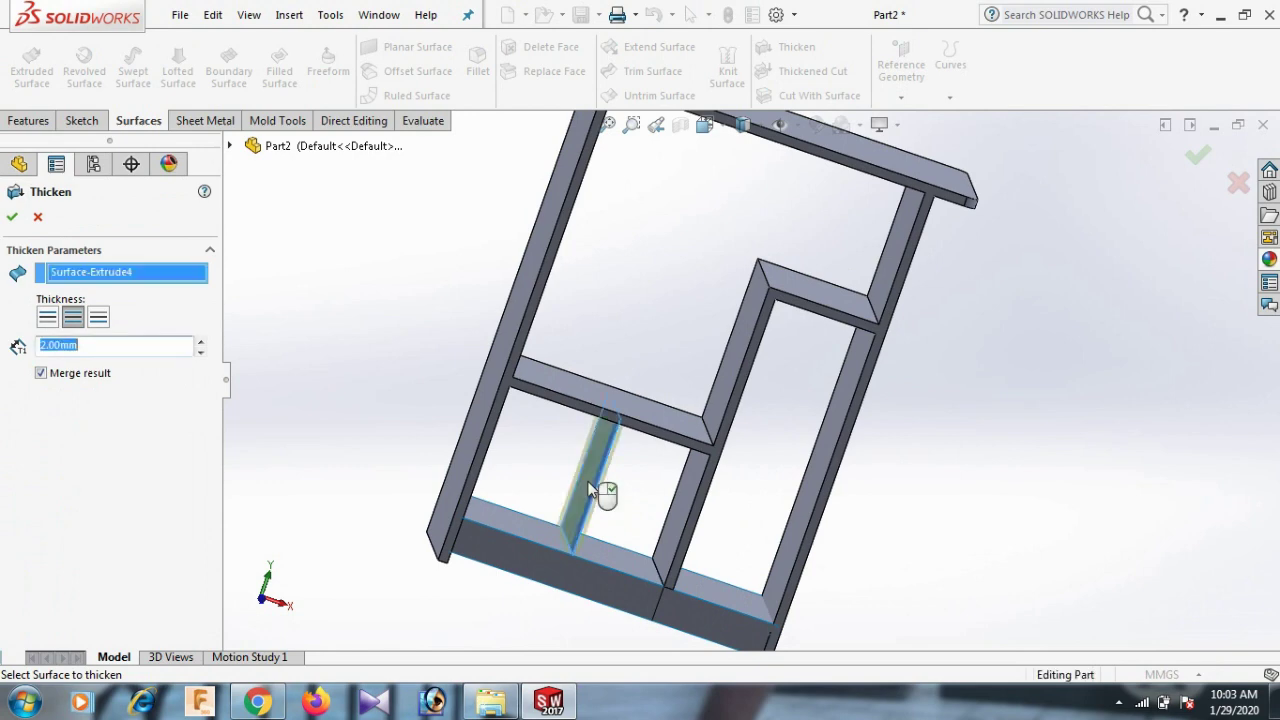
pyautogui.click(11, 216)
pyautogui.press('z')
pyautogui.moveTo(1008, 500)
pyautogui.mouseDown(button='middle')
pyautogui.moveTo(971, 491)
pyautogui.moveTo(995, 505)
pyautogui.mouseUp(button='middle')
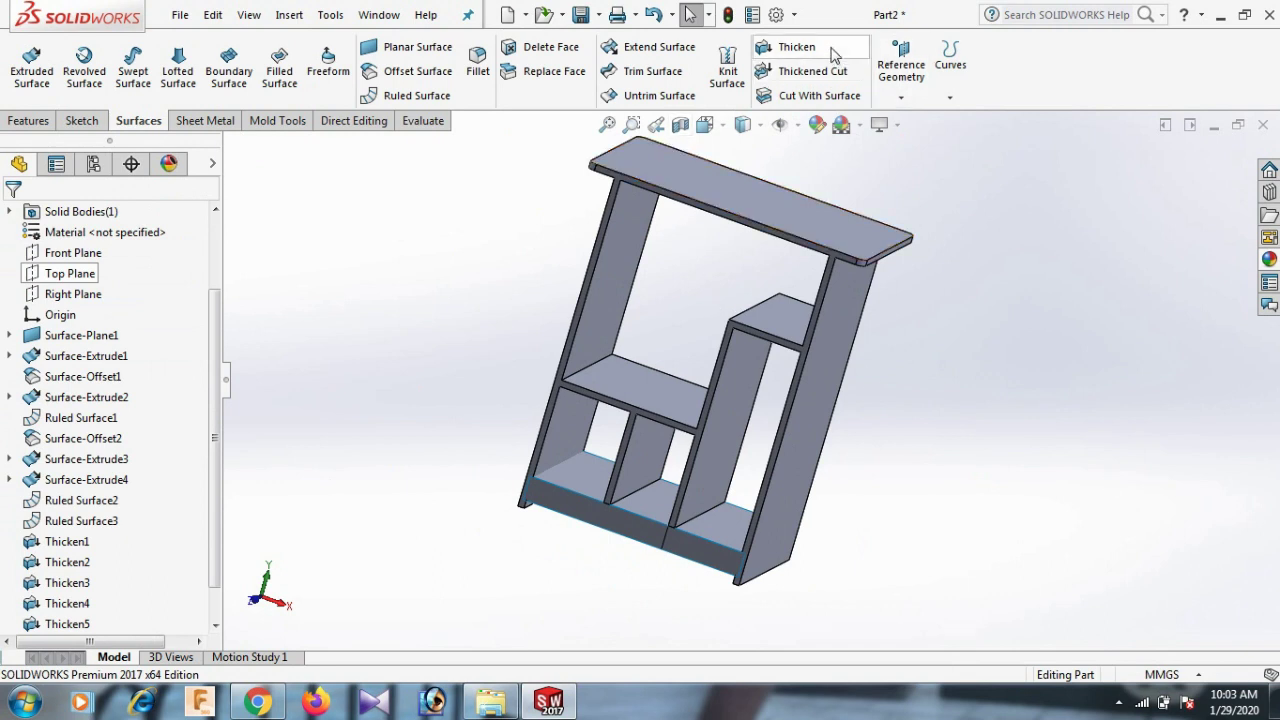
# Step: Thicken the bottom front panel, Ruled Surface3, 4 mm to one side only
pyautogui.click(797, 47)
pyautogui.scroll(-2, 675, 560)
pyautogui.click(626, 530)
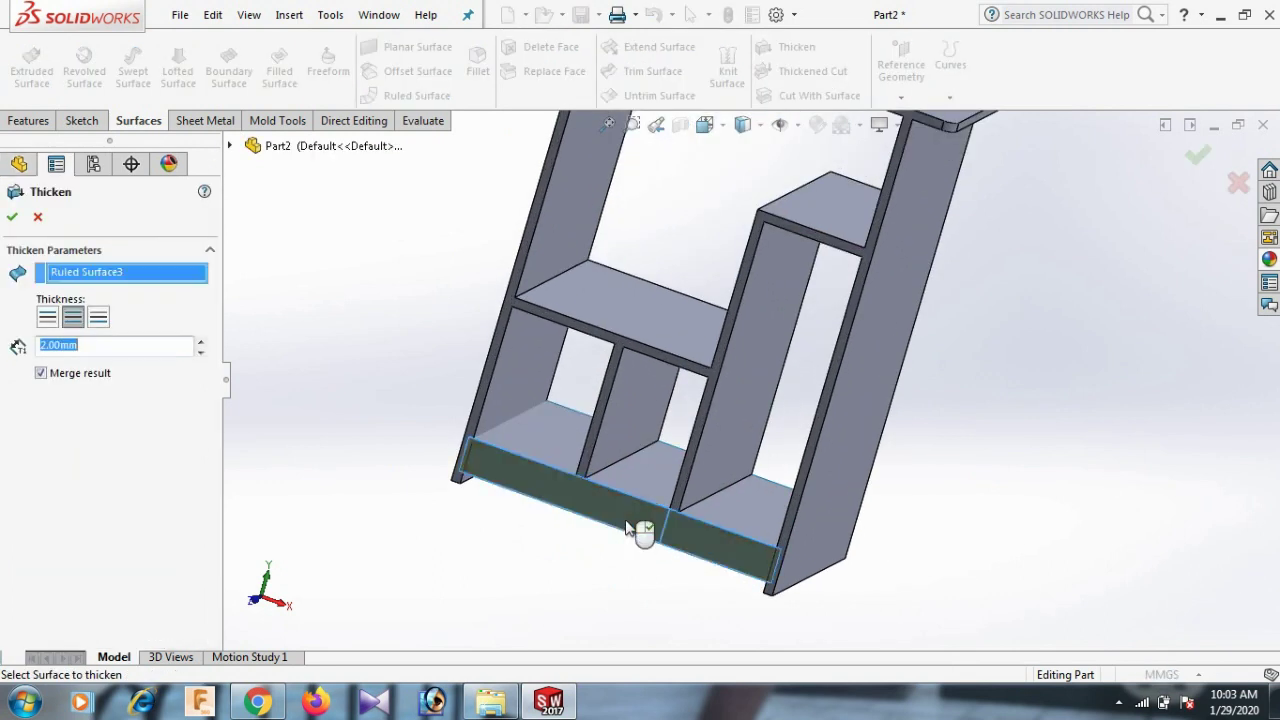
pyautogui.moveTo(716, 546)
pyautogui.mouseDown(button='middle')
pyautogui.moveTo(737, 586)
pyautogui.moveTo(720, 610)
pyautogui.mouseUp(button='middle')
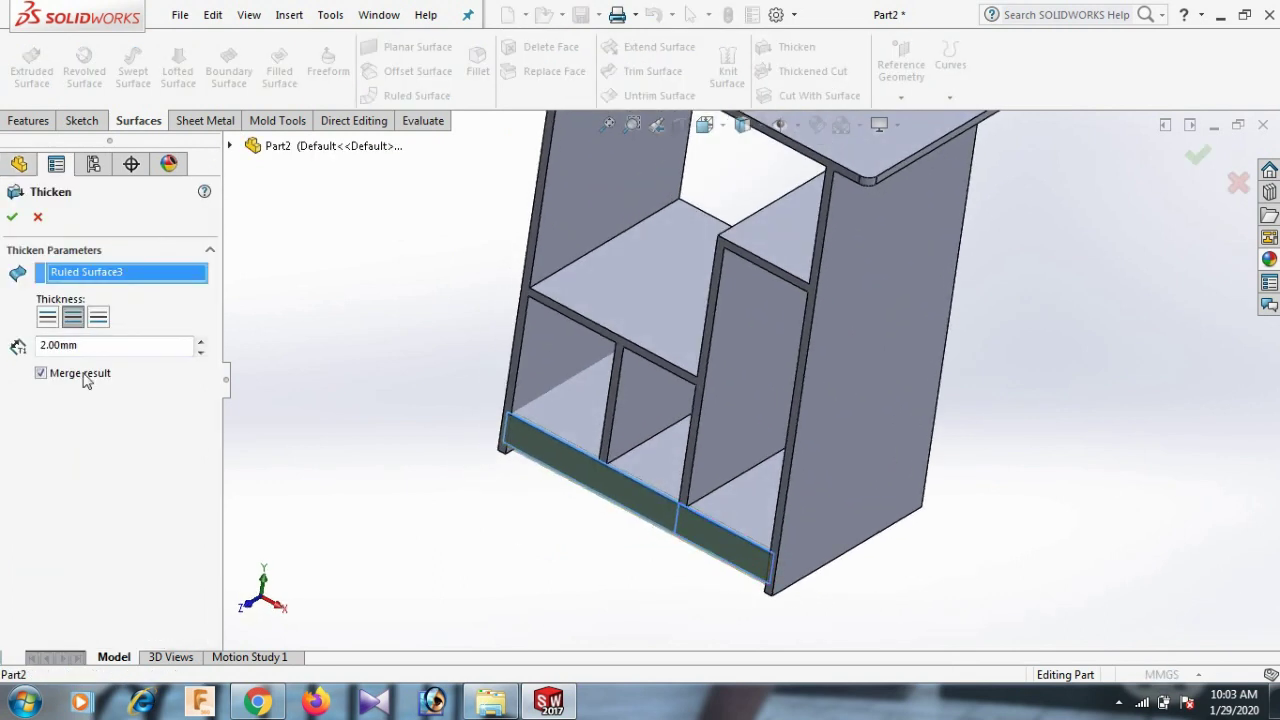
pyautogui.click(98, 317)
pyautogui.moveTo(517, 444)
pyautogui.mouseDown(button='middle')
pyautogui.moveTo(537, 492)
pyautogui.moveTo(552, 384)
pyautogui.mouseUp(button='middle')
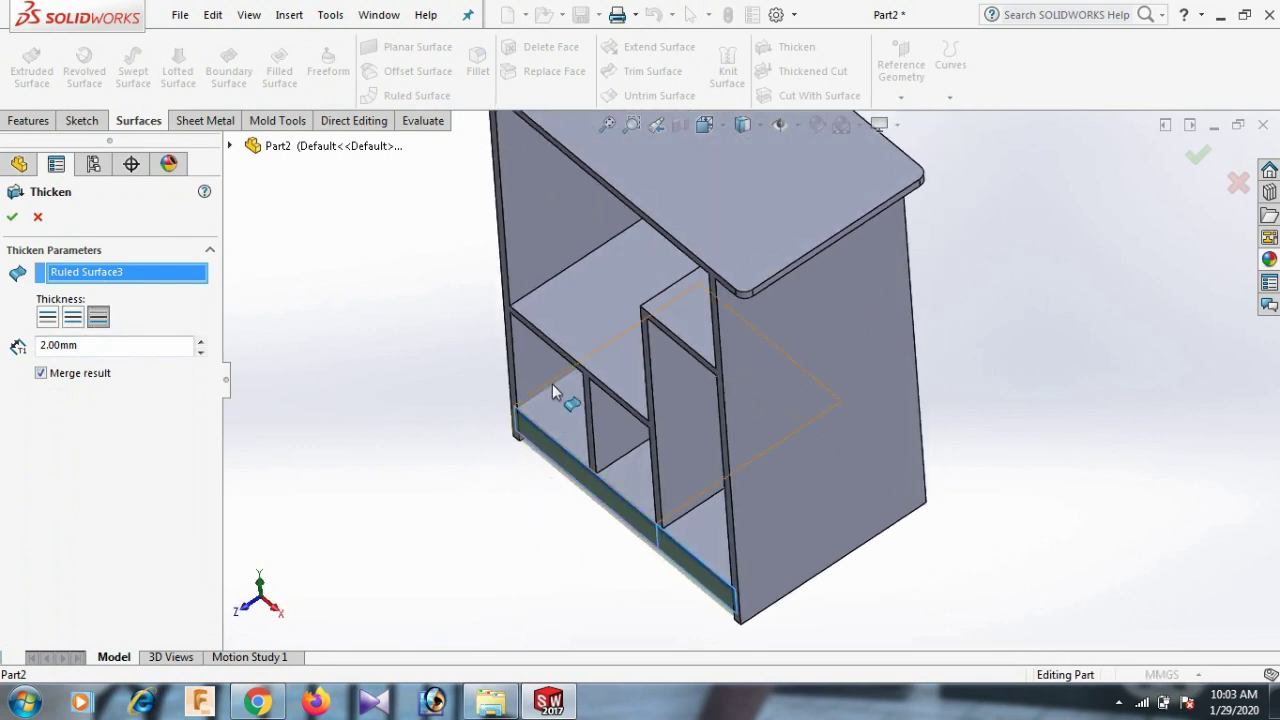
pyautogui.scroll(-3, 528, 429)
pyautogui.moveTo(528, 429)
pyautogui.mouseDown(button='middle')
pyautogui.moveTo(586, 437)
pyautogui.moveTo(572, 458)
pyautogui.mouseUp(button='middle')
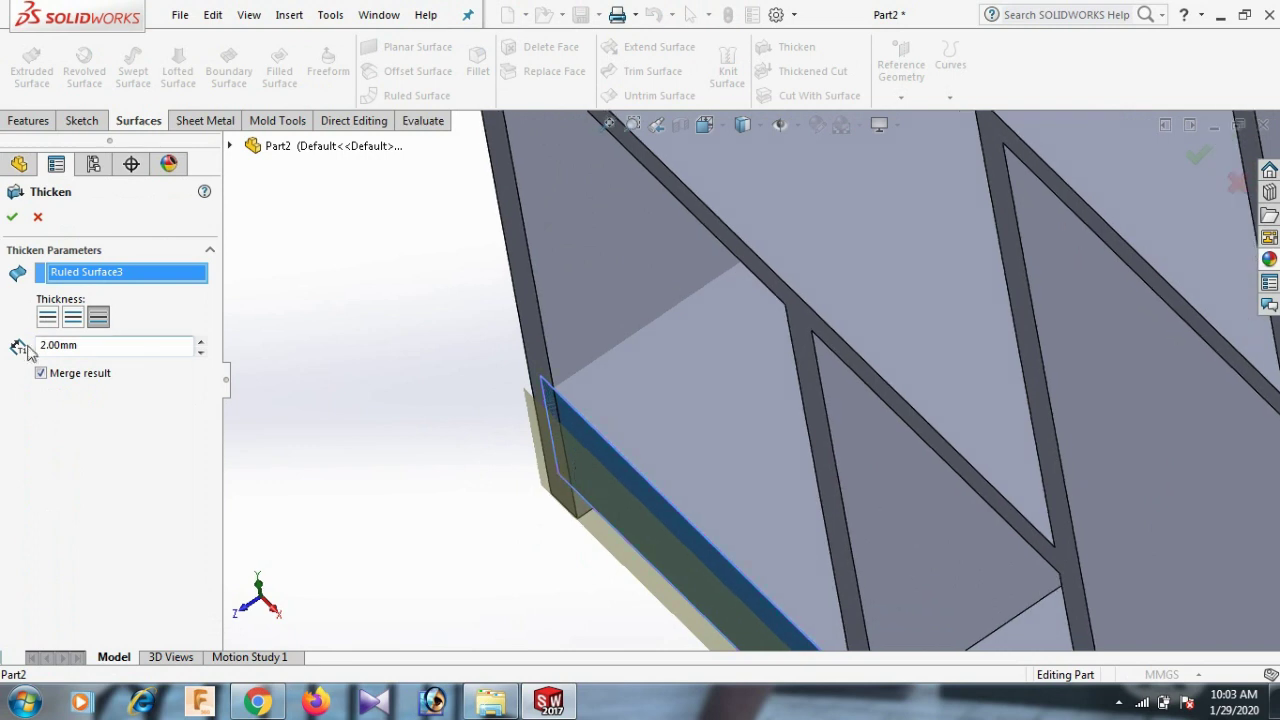
pyautogui.click(48, 318)
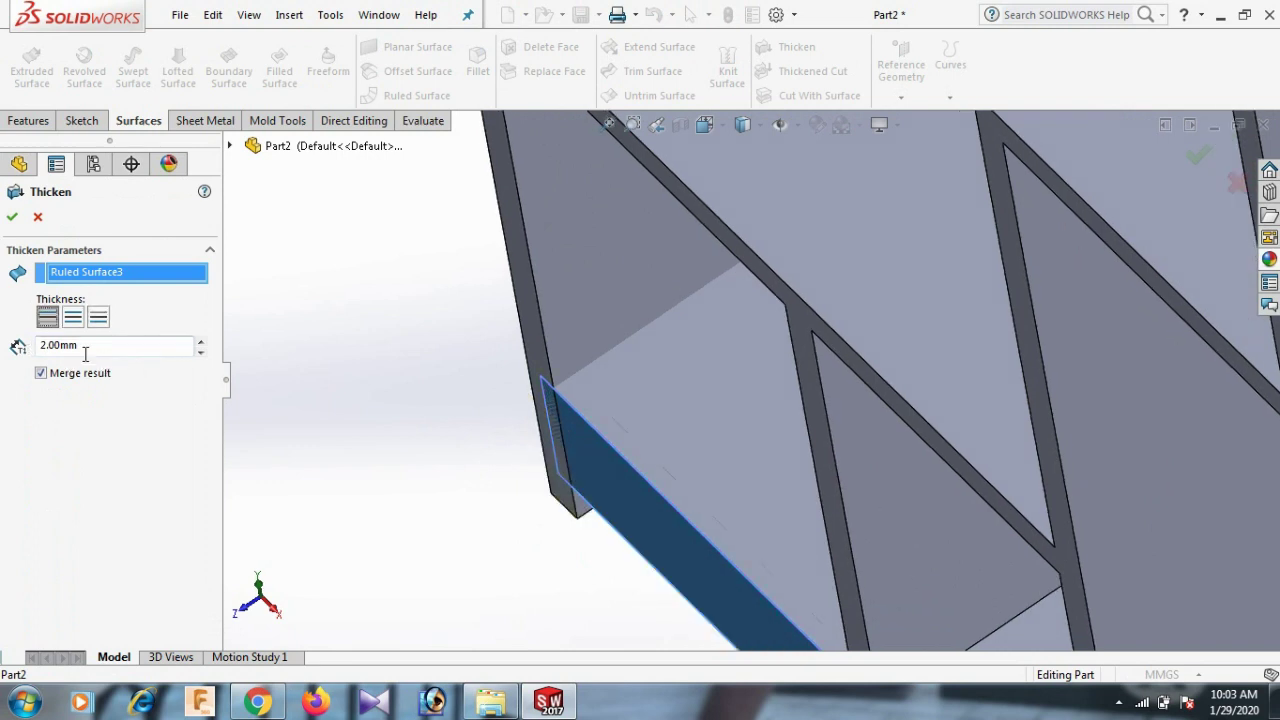
pyautogui.moveTo(94, 346); pyautogui.dragTo(67, 346)
pyautogui.write('4')
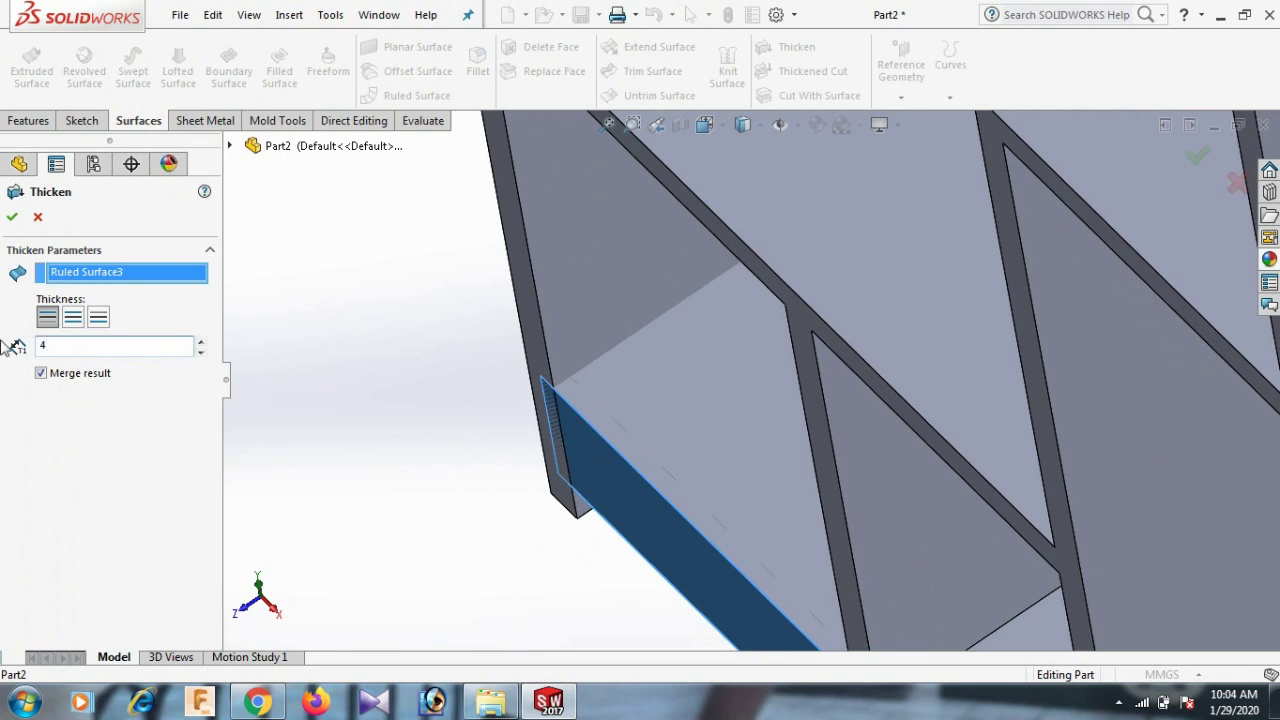
pyautogui.click(15, 216)
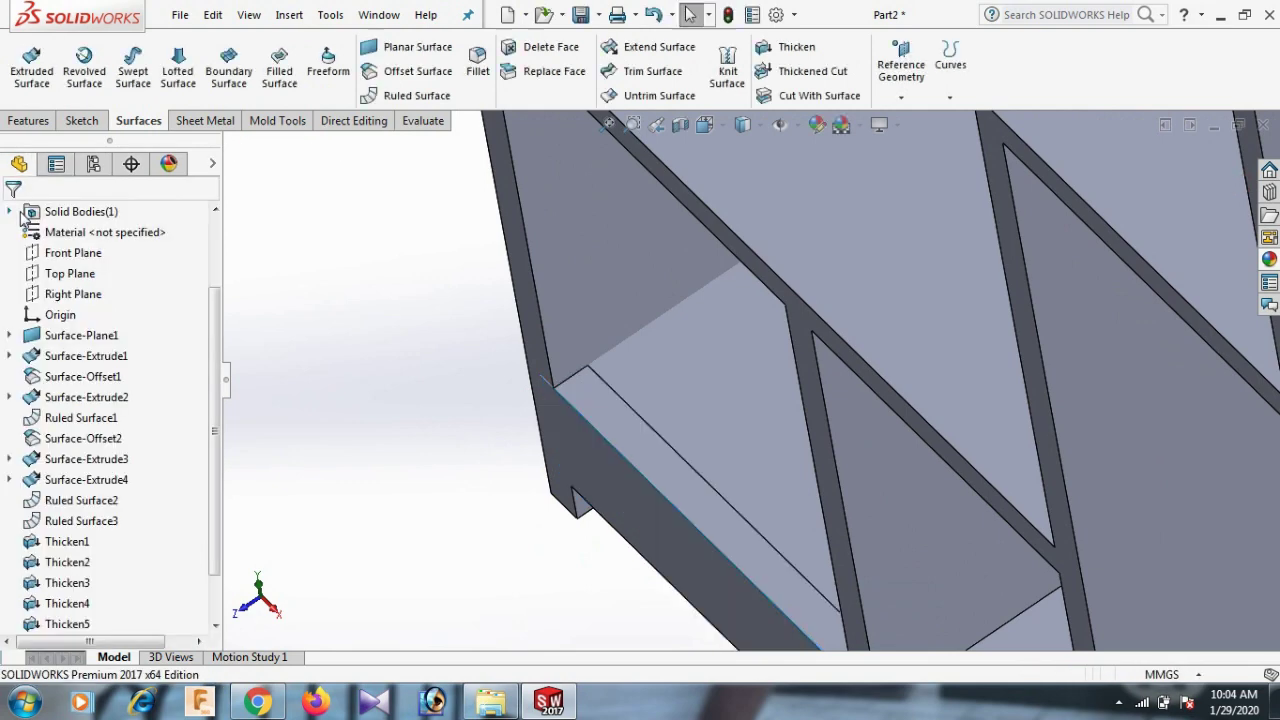
# Step: Select the bottom compartment floor surfaces
pyautogui.scroll(3, 318, 348)
pyautogui.moveTo(388, 357)
pyautogui.mouseDown(button='middle')
pyautogui.moveTo(614, 420)
pyautogui.moveTo(775, 418)
pyautogui.mouseUp(button='middle')
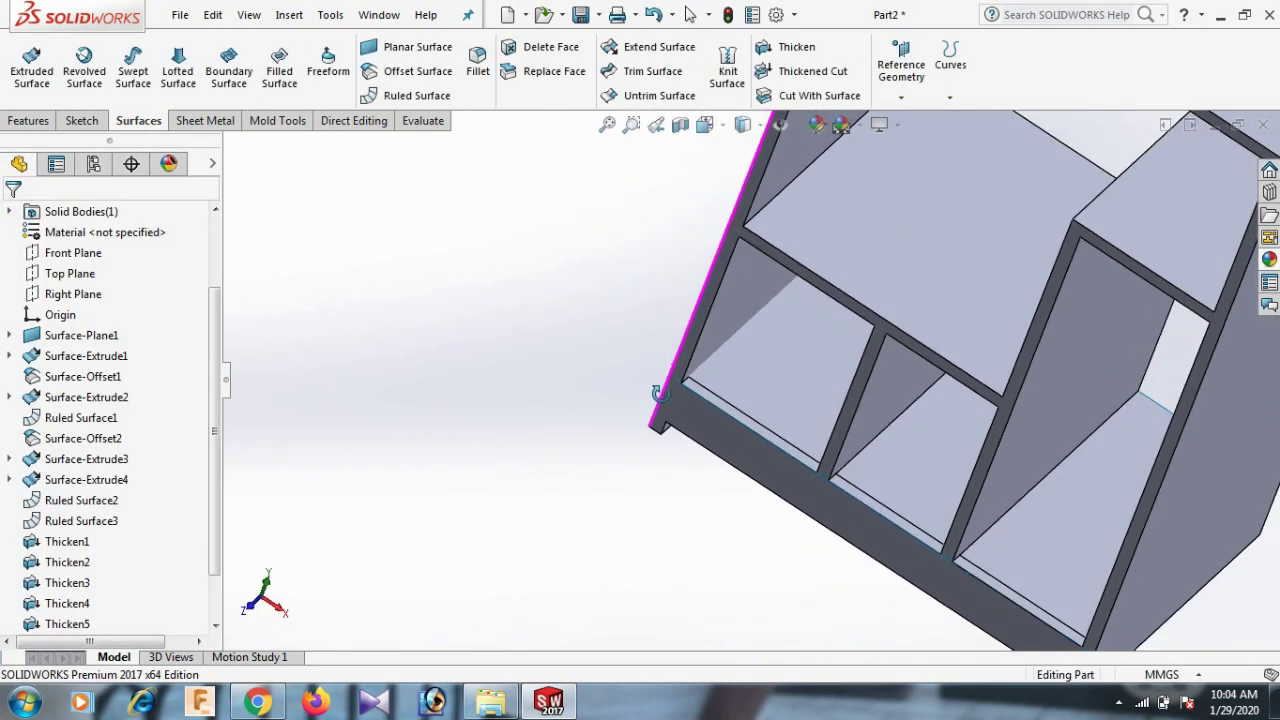
pyautogui.click(774, 413)
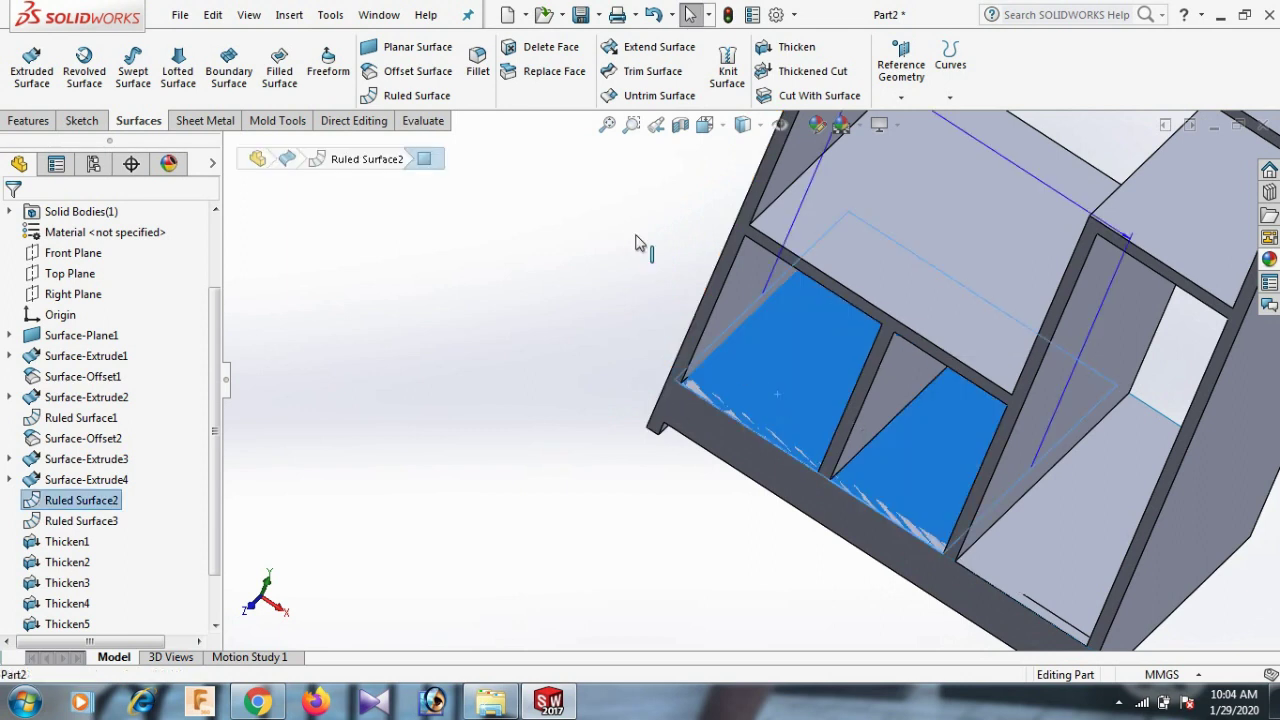
# Step: Thicken the compartment floors, Ruled Surface2, 4 mm with Merge result unchecked
pyautogui.click(784, 50)
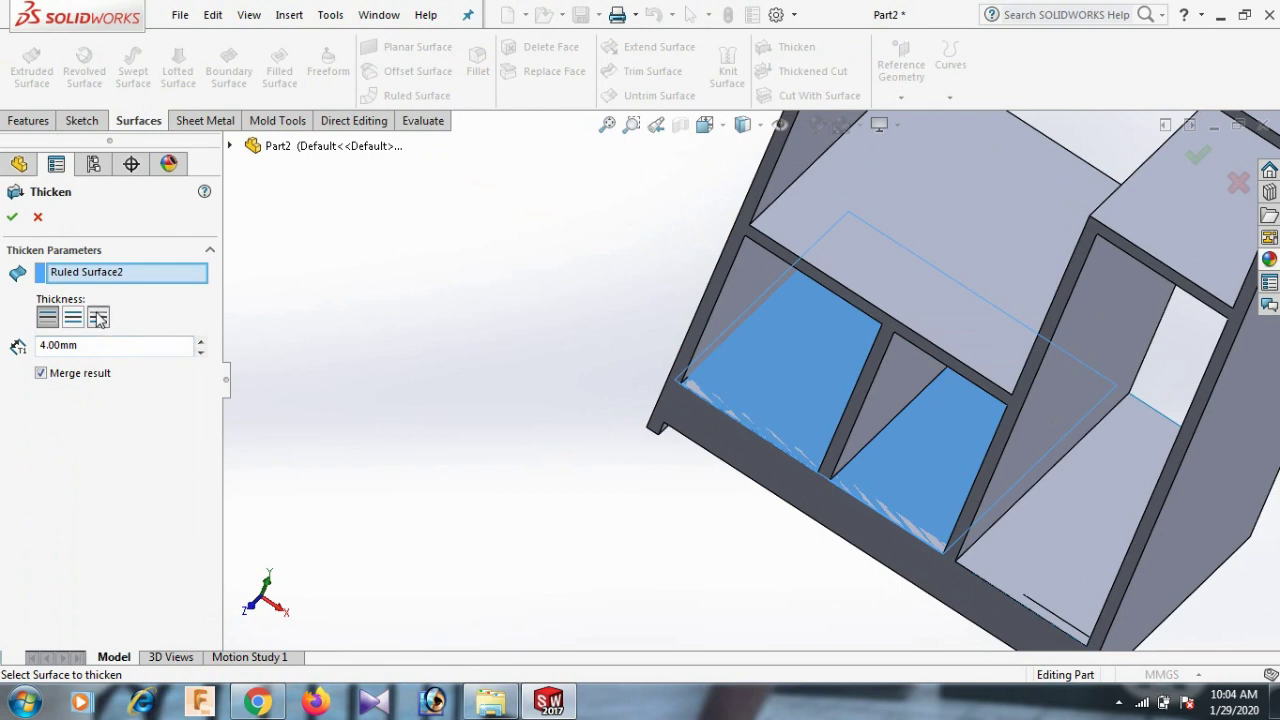
pyautogui.moveTo(414, 391); pyautogui.dragTo(457, 243, button='middle')
pyautogui.click(12, 218)
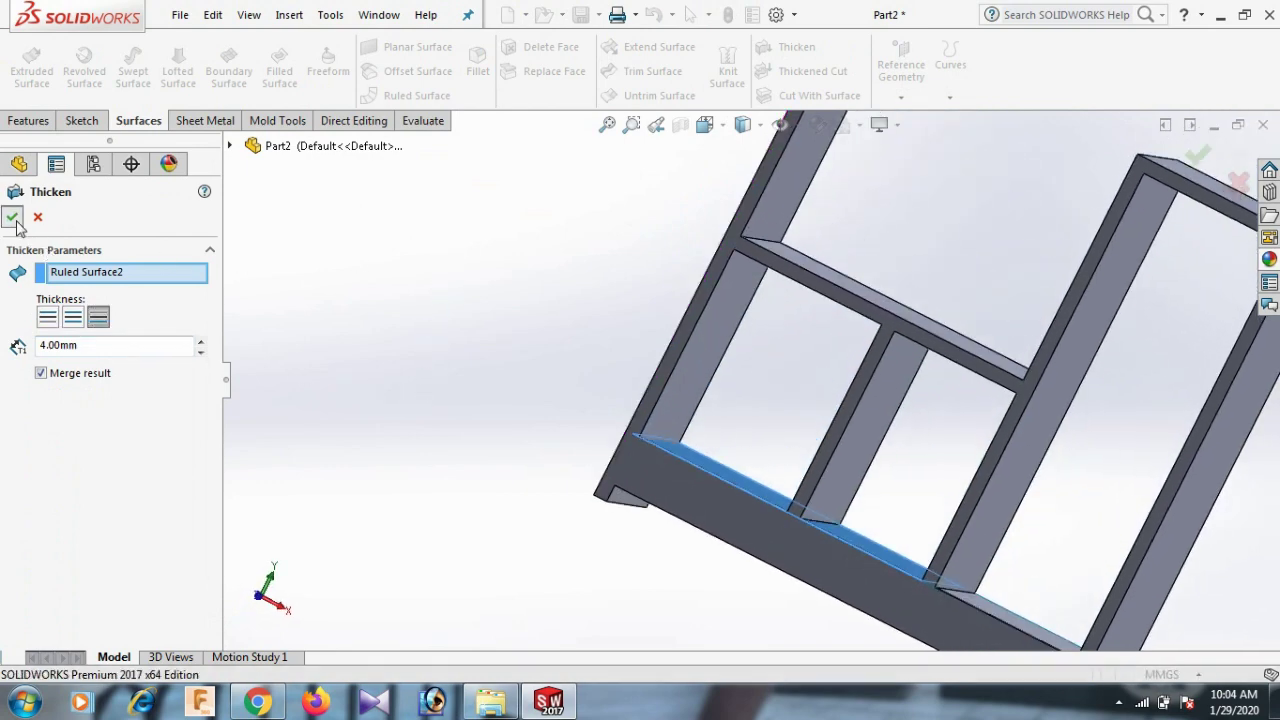
pyautogui.moveTo(231, 374)
pyautogui.mouseDown(button='middle')
pyautogui.moveTo(478, 430)
pyautogui.moveTo(486, 443)
pyautogui.moveTo(418, 408)
pyautogui.mouseUp(button='middle')
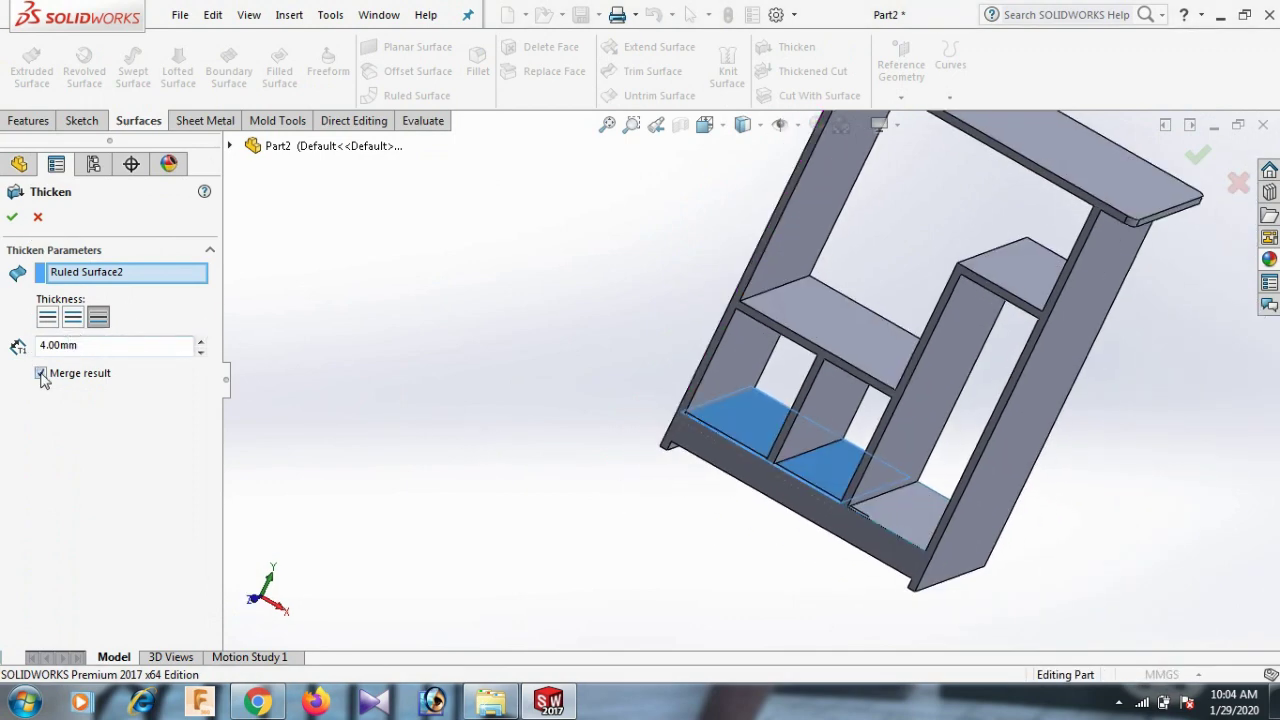
pyautogui.scroll(-3, 835, 373)
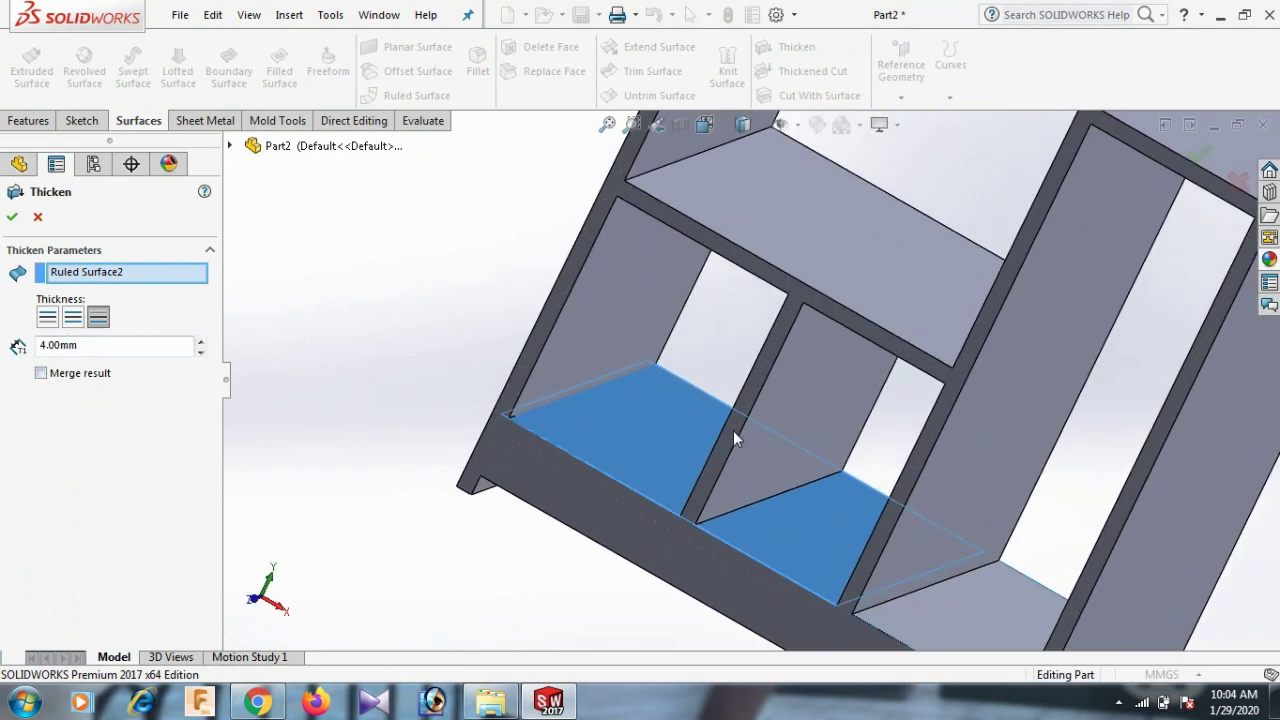
pyautogui.scroll(-3, 733, 430)
pyautogui.click(12, 218)
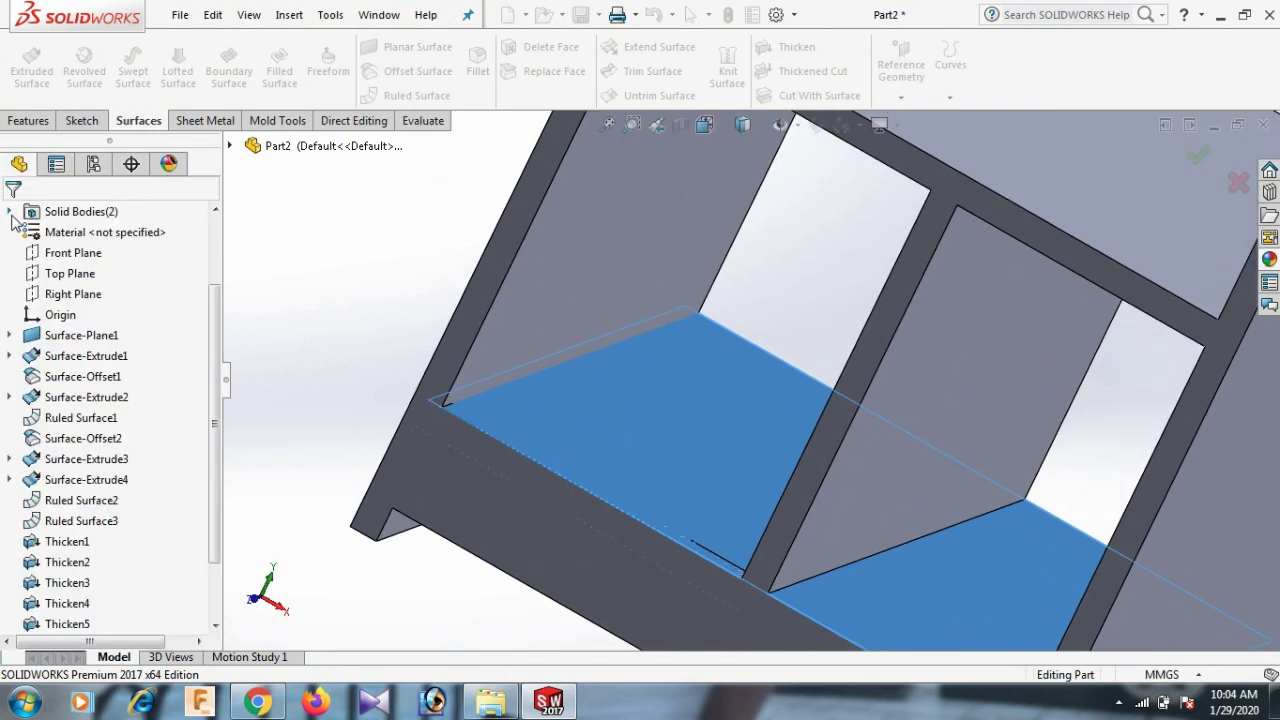
# Step: Thicken the right compartment's floor, Surface-Offset2, into a 4 mm board
pyautogui.scroll(3, 457, 320)
pyautogui.scroll(3, 632, 342)
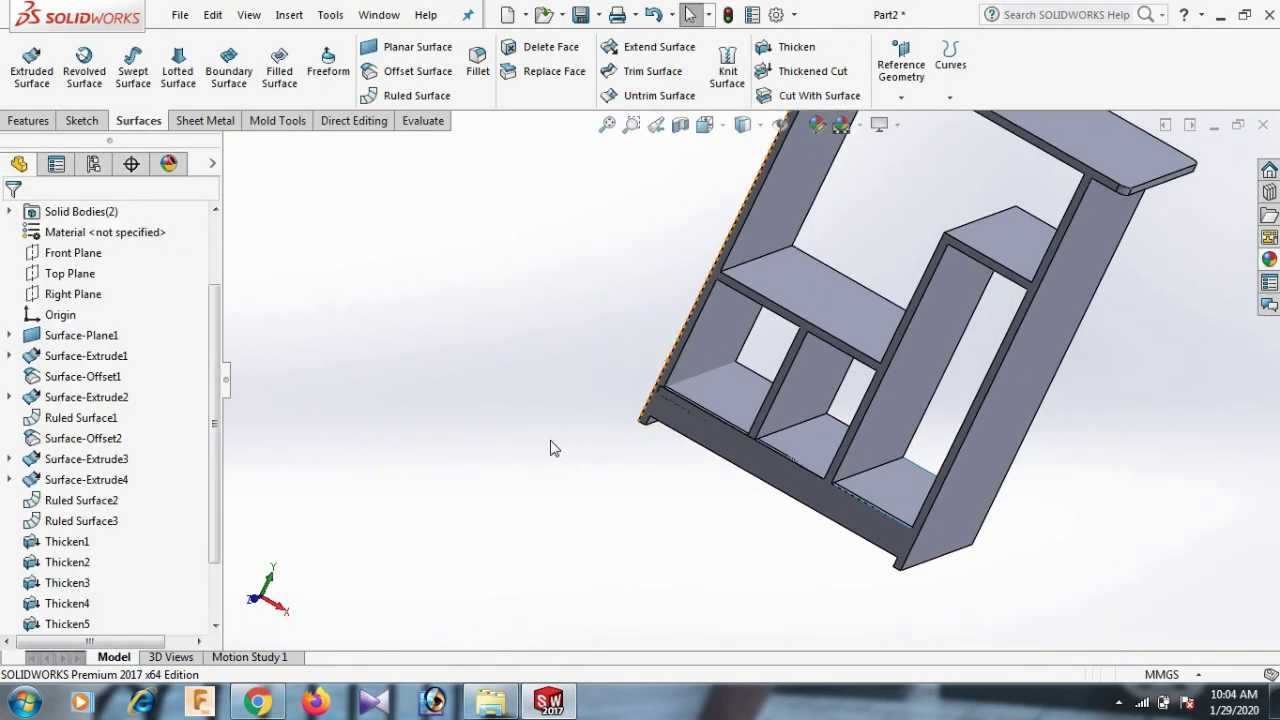
pyautogui.moveTo(634, 463)
pyautogui.mouseDown(button='middle')
pyautogui.moveTo(608, 508)
pyautogui.moveTo(948, 500)
pyautogui.mouseUp(button='middle')
pyautogui.scroll(-2, 948, 500)
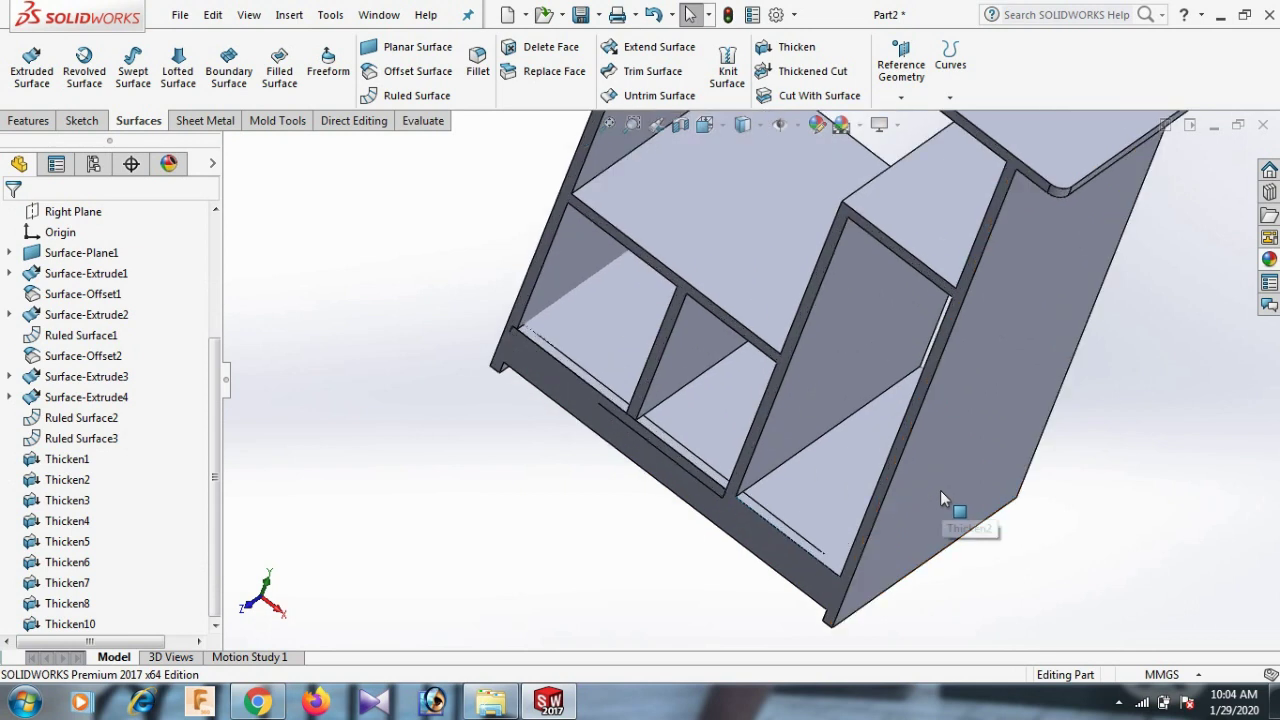
pyautogui.click(785, 47)
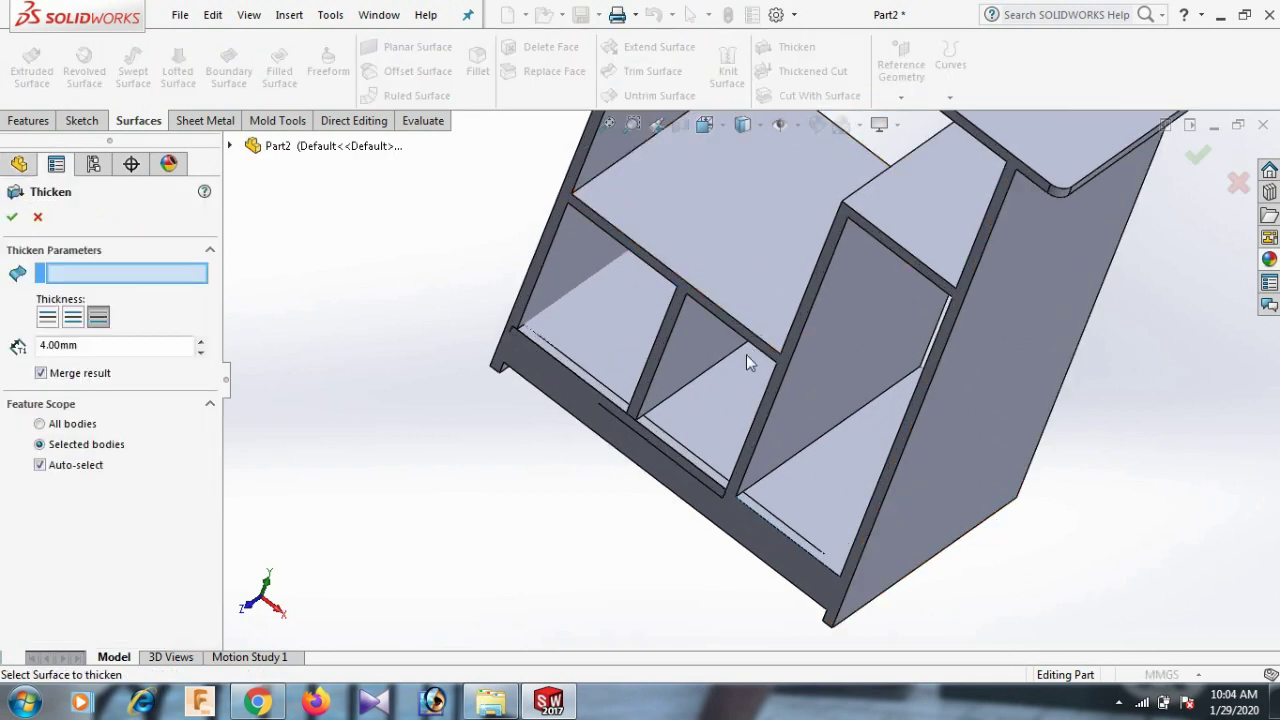
pyautogui.click(823, 515)
pyautogui.click(12, 217)
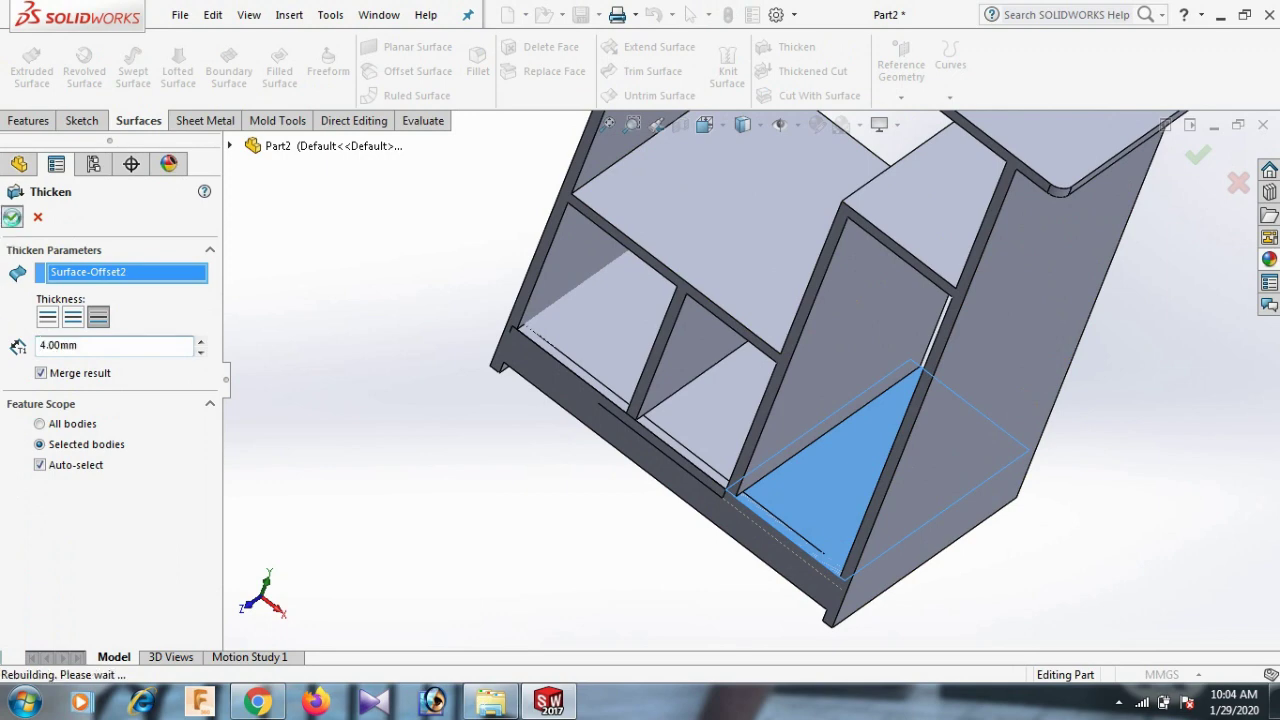
pyautogui.click(488, 445)
# Step: Fit the whole cabinet in view and snap it to isometric
pyautogui.press('f')
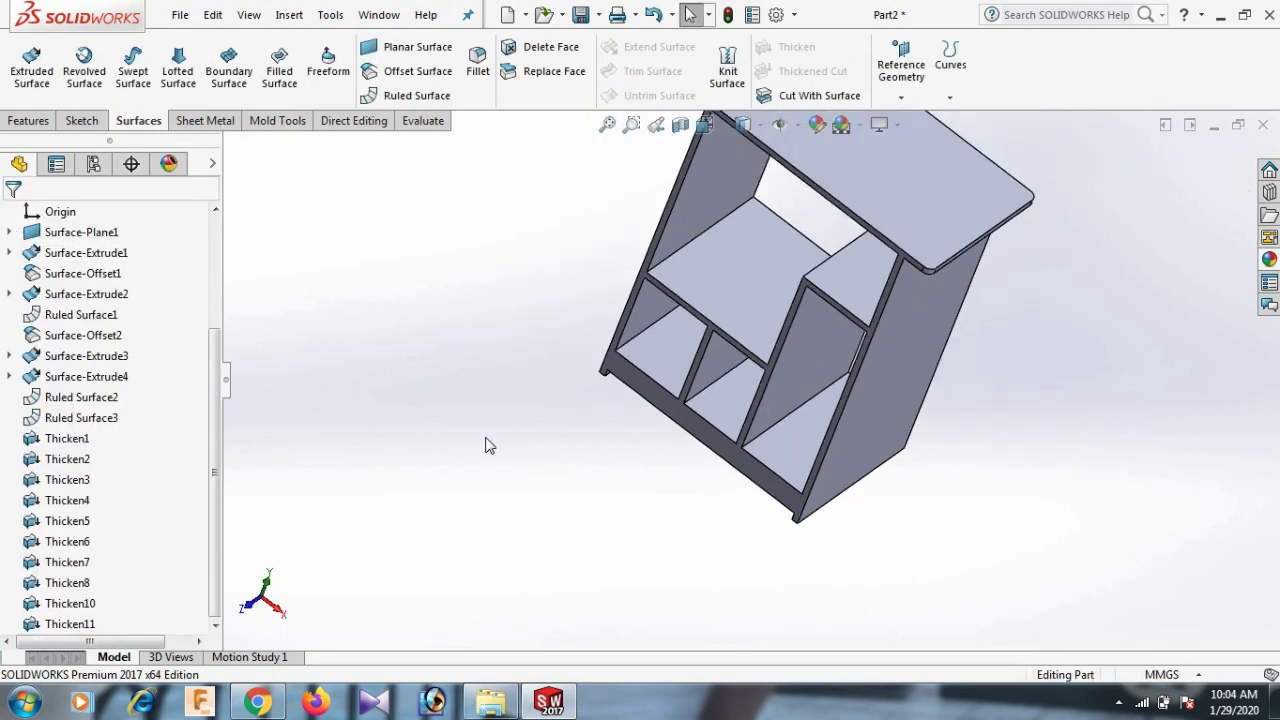
pyautogui.moveTo(586, 446)
pyautogui.mouseDown(button='middle')
pyautogui.moveTo(915, 317)
pyautogui.moveTo(900, 333)
pyautogui.mouseUp(button='middle')
pyautogui.press('space')
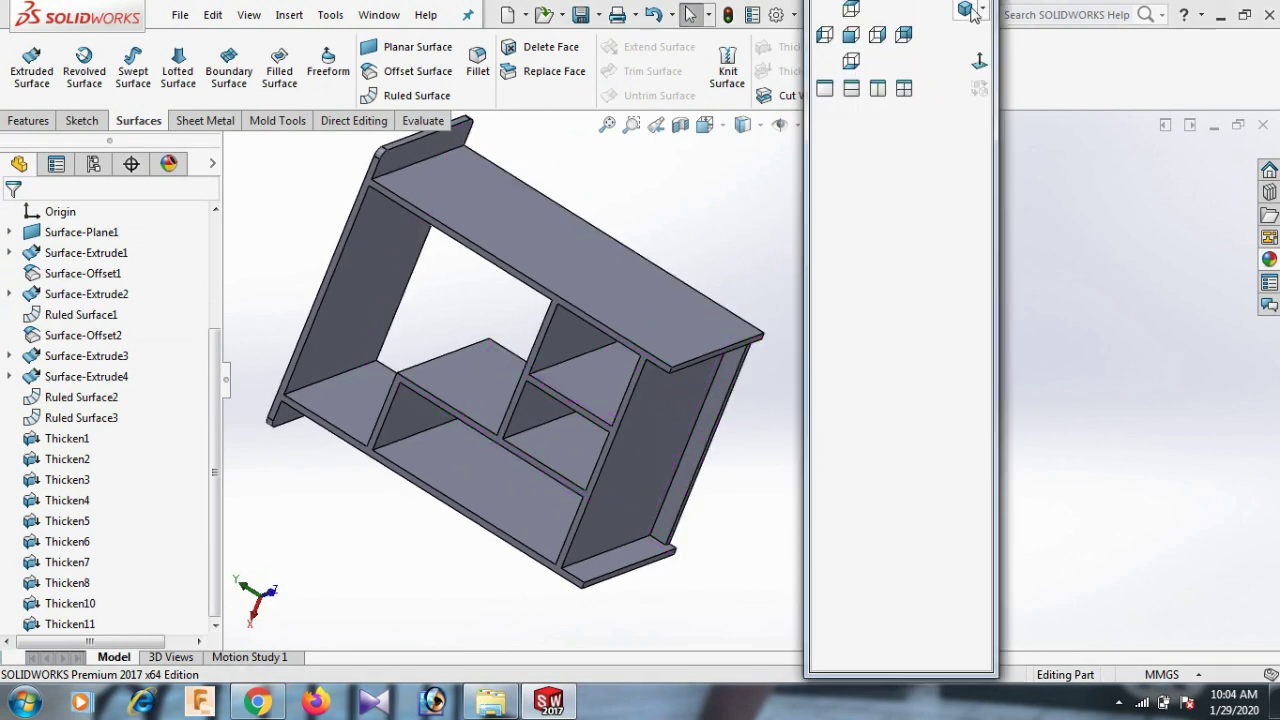
pyautogui.click(966, 10)
pyautogui.scroll(-2, 901, 327)
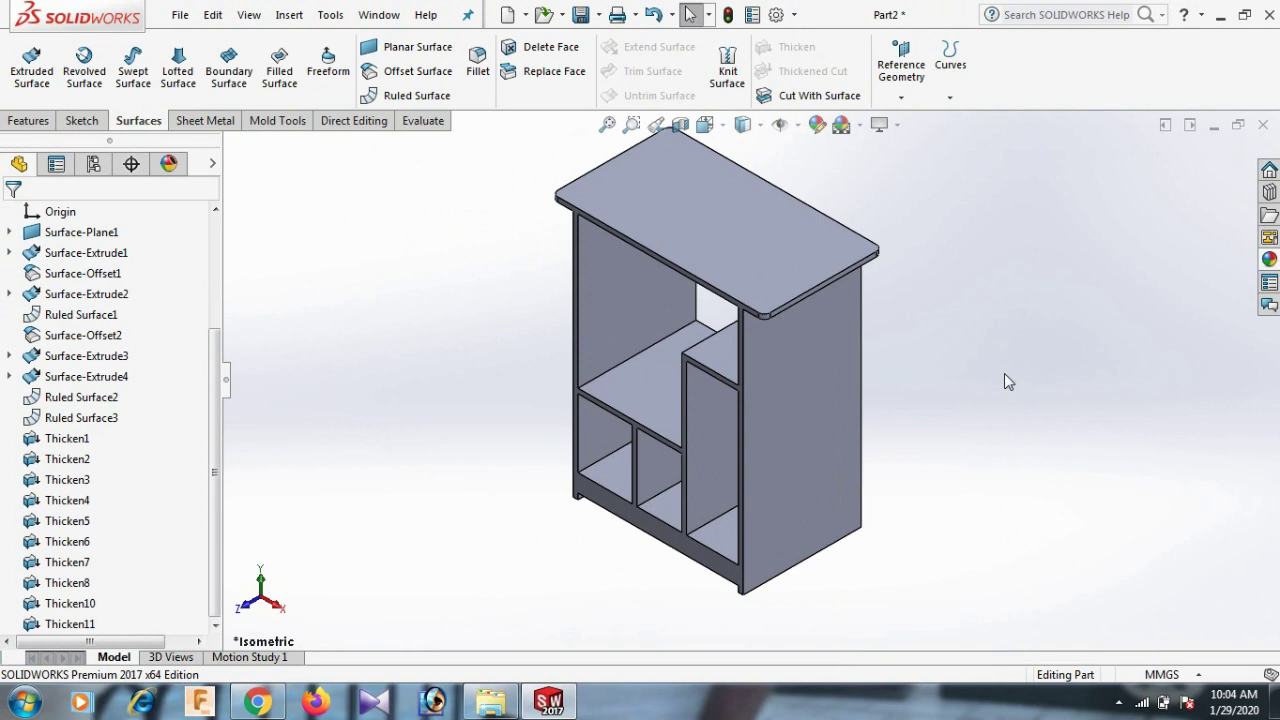
pyautogui.moveTo(213, 385); pyautogui.dragTo(213, 273)
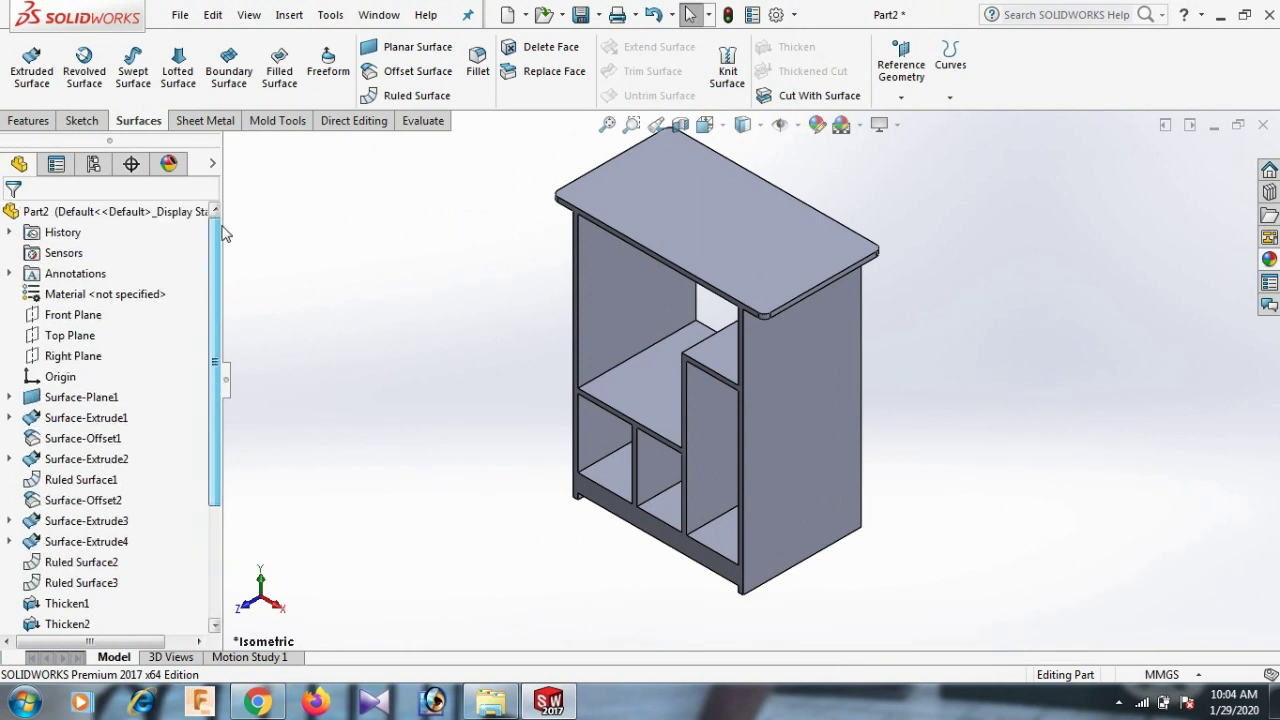
# Step: Apply Oak from the Woods materials to the cabinet part
pyautogui.rightClick(99, 301)
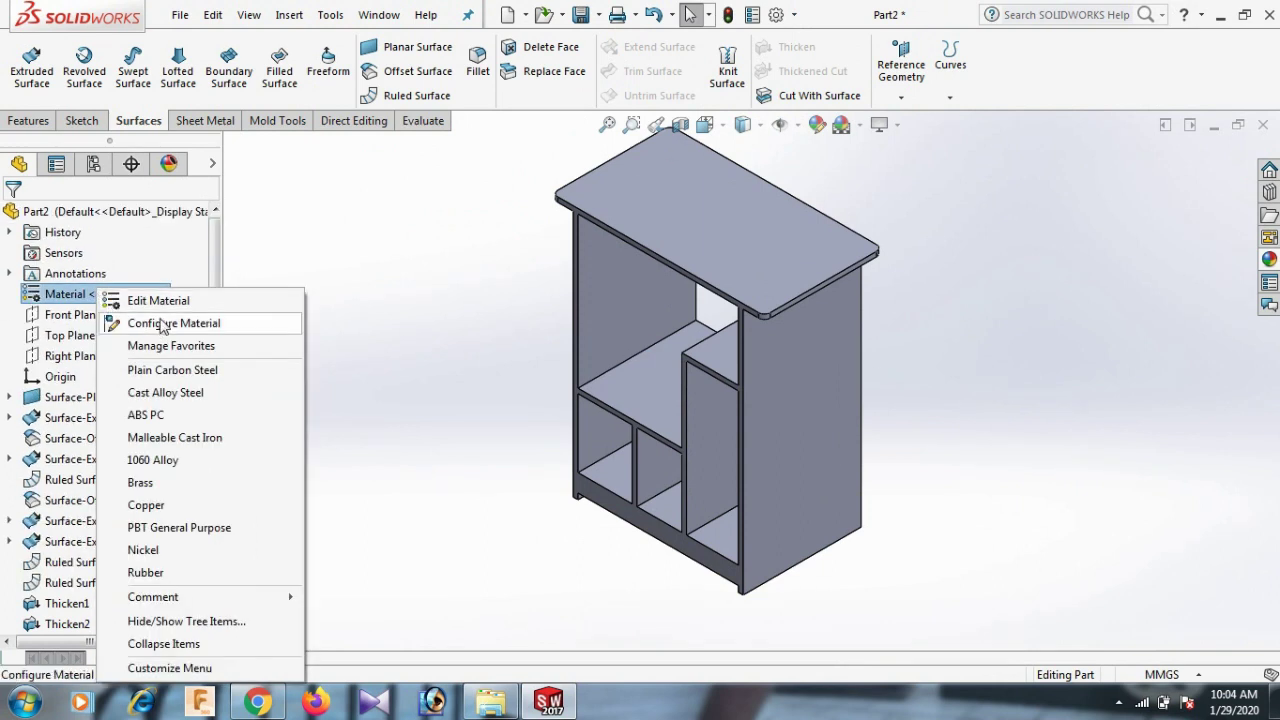
pyautogui.click(140, 300)
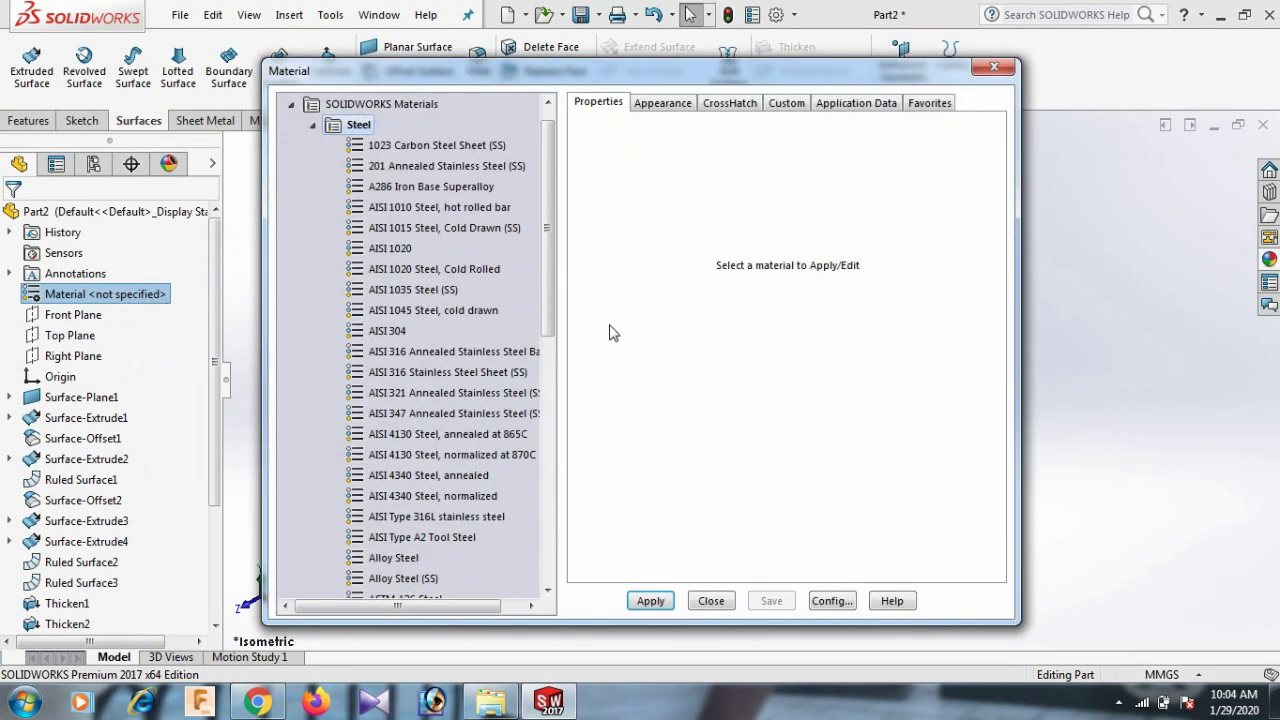
pyautogui.moveTo(556, 287); pyautogui.dragTo(525, 544)
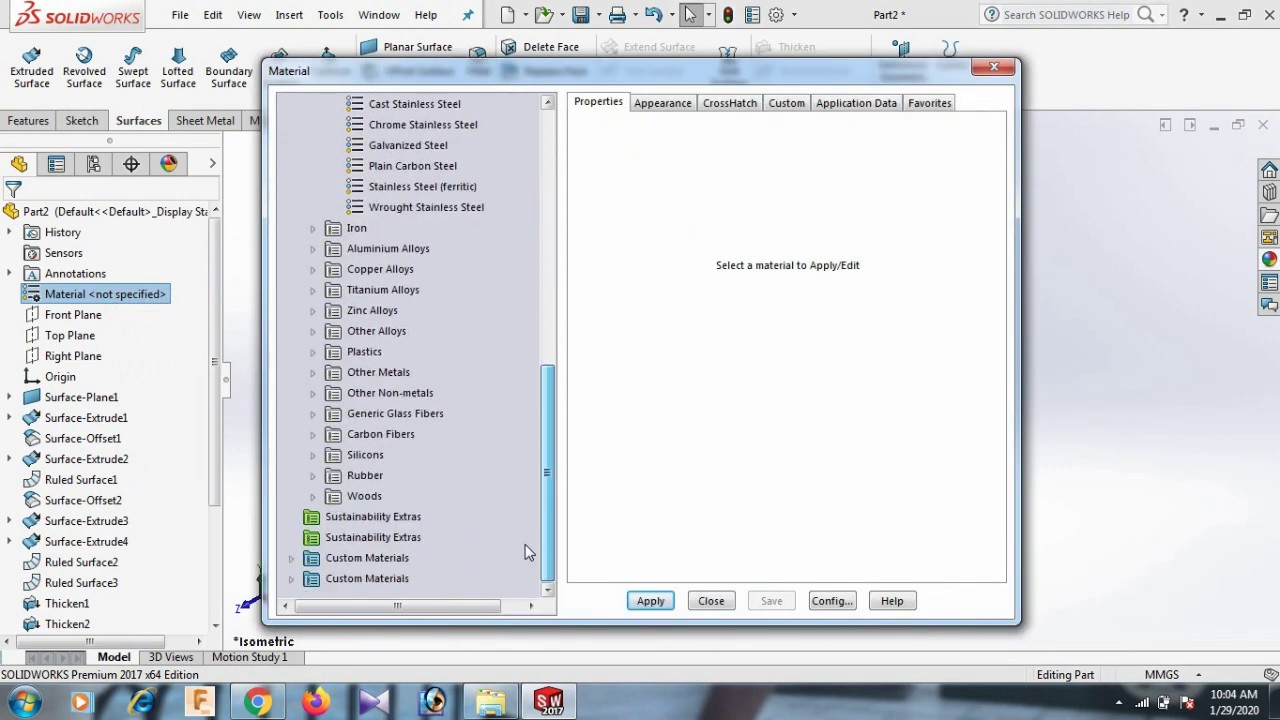
pyautogui.click(312, 497)
pyautogui.click(399, 538)
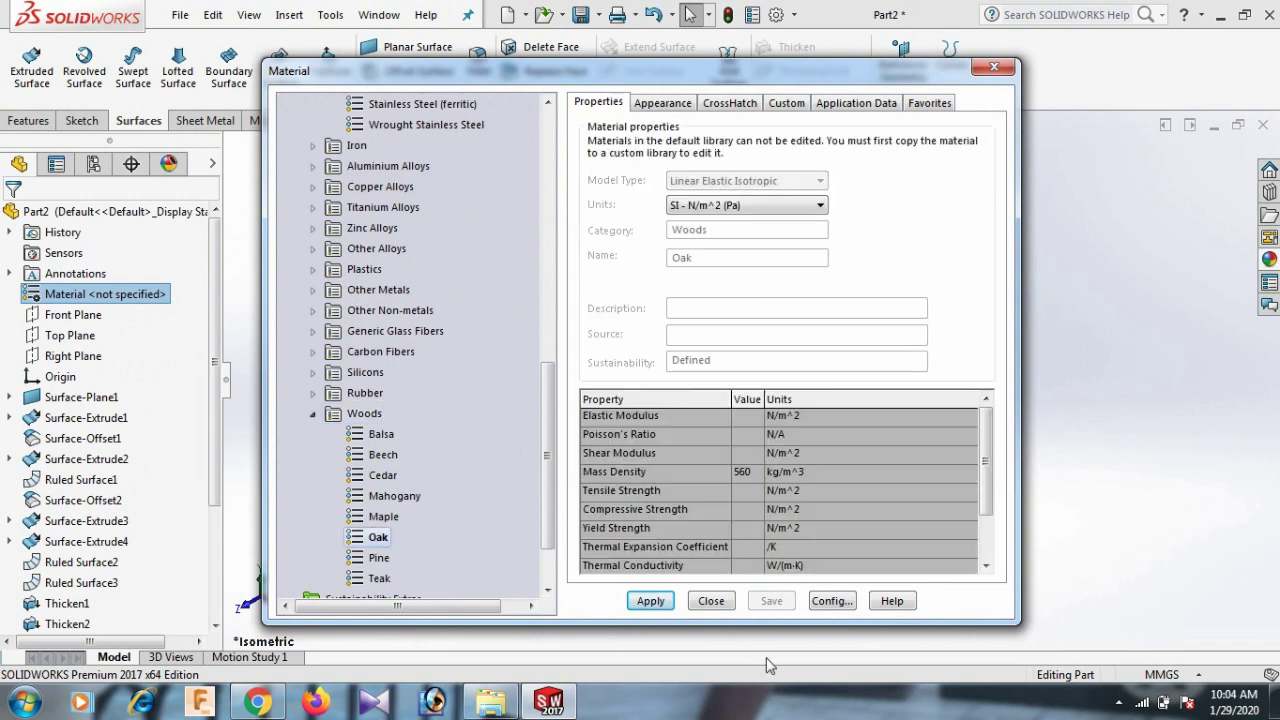
pyautogui.click(650, 601)
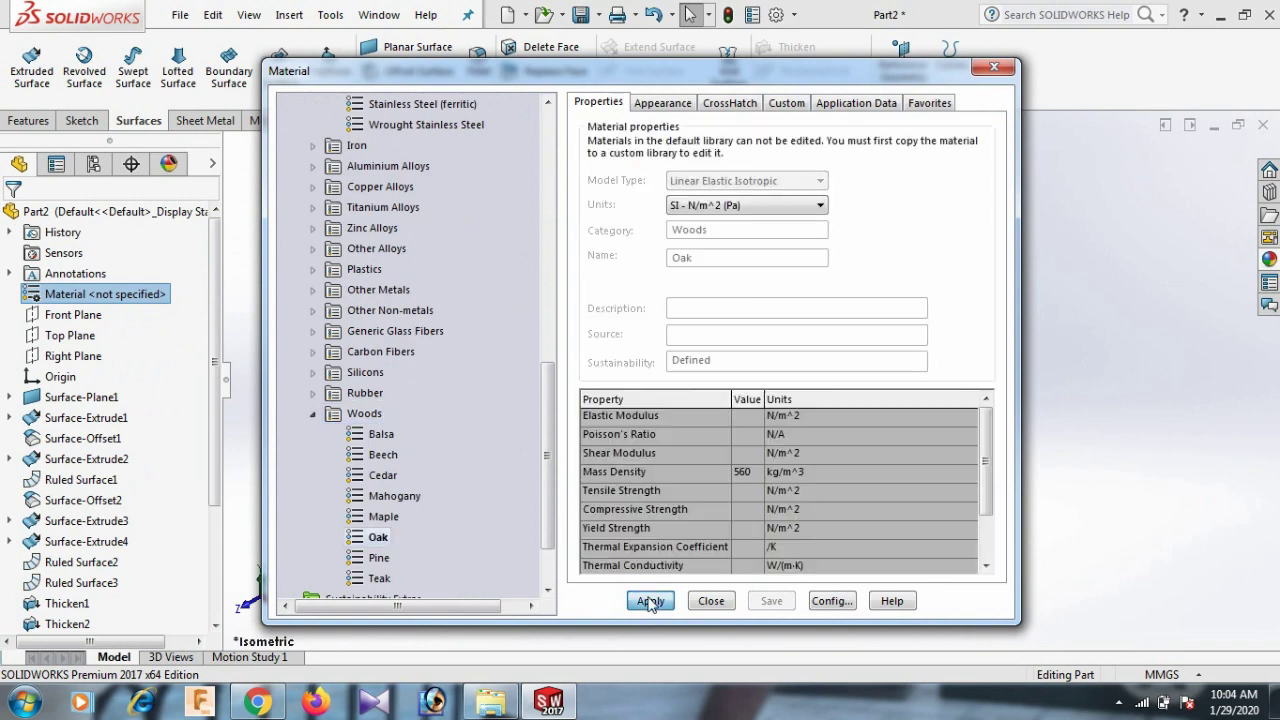
pyautogui.click(991, 70)
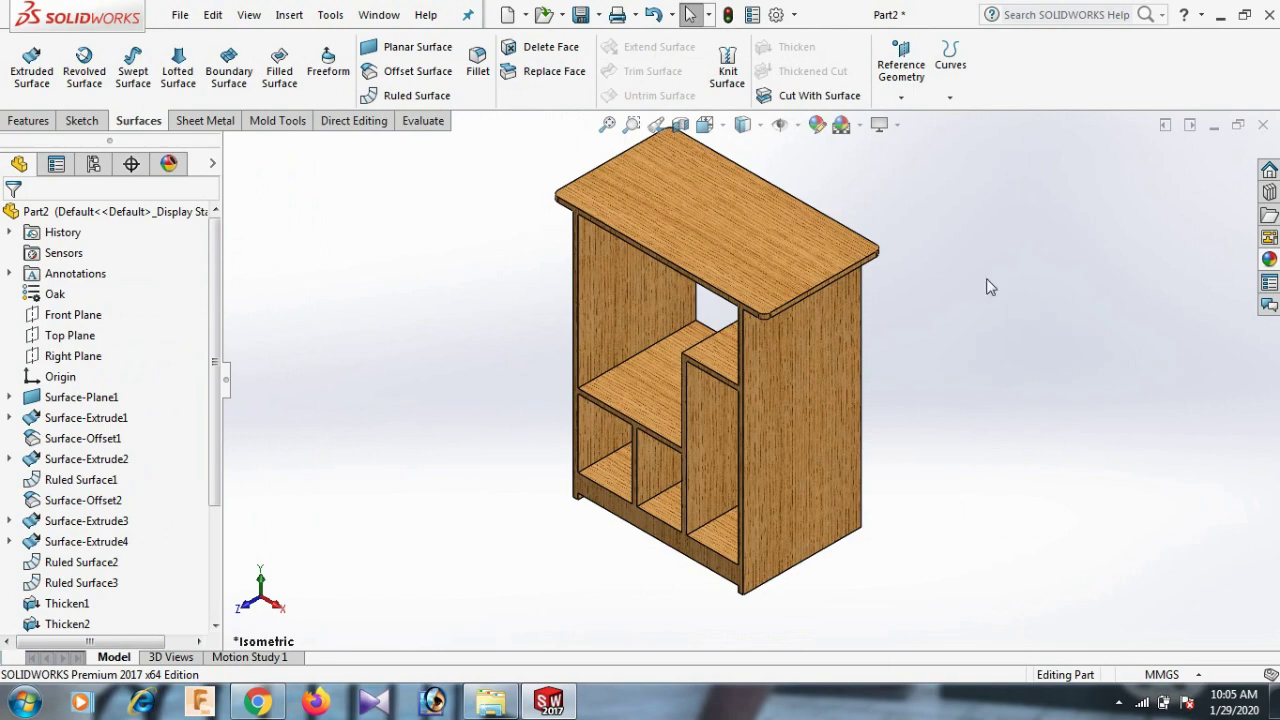
# Step: Open a new sketch on the cabinet's bottom face, viewed Normal To
pyautogui.moveTo(958, 349); pyautogui.dragTo(767, 365, button='middle')
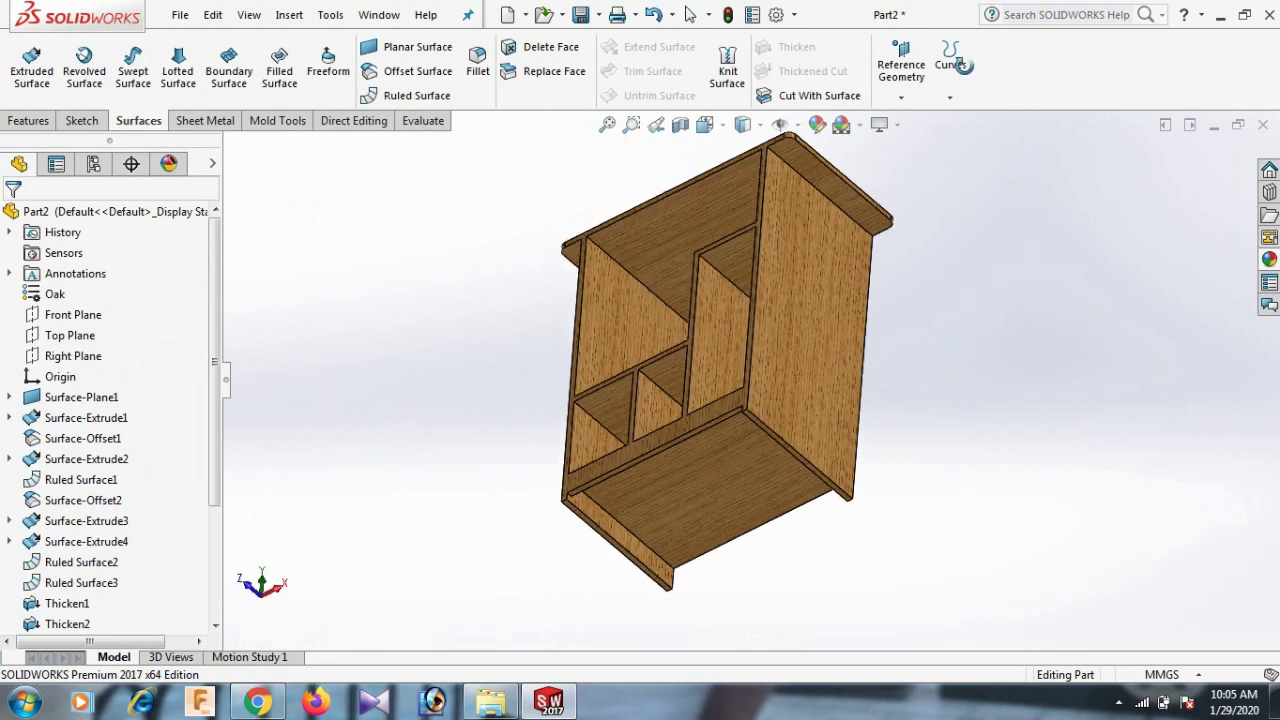
pyautogui.scroll(-5, 767, 380)
pyautogui.scroll(-2, 767, 387)
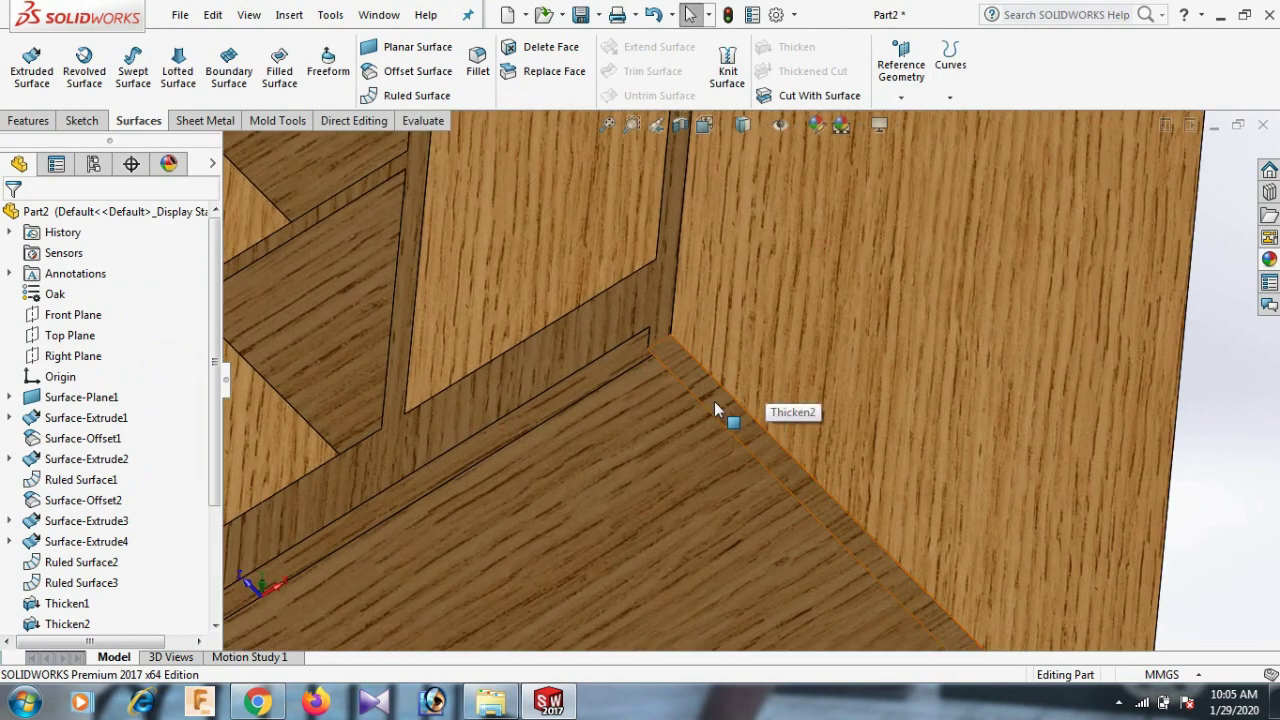
pyautogui.click(714, 396)
pyautogui.click(794, 342)
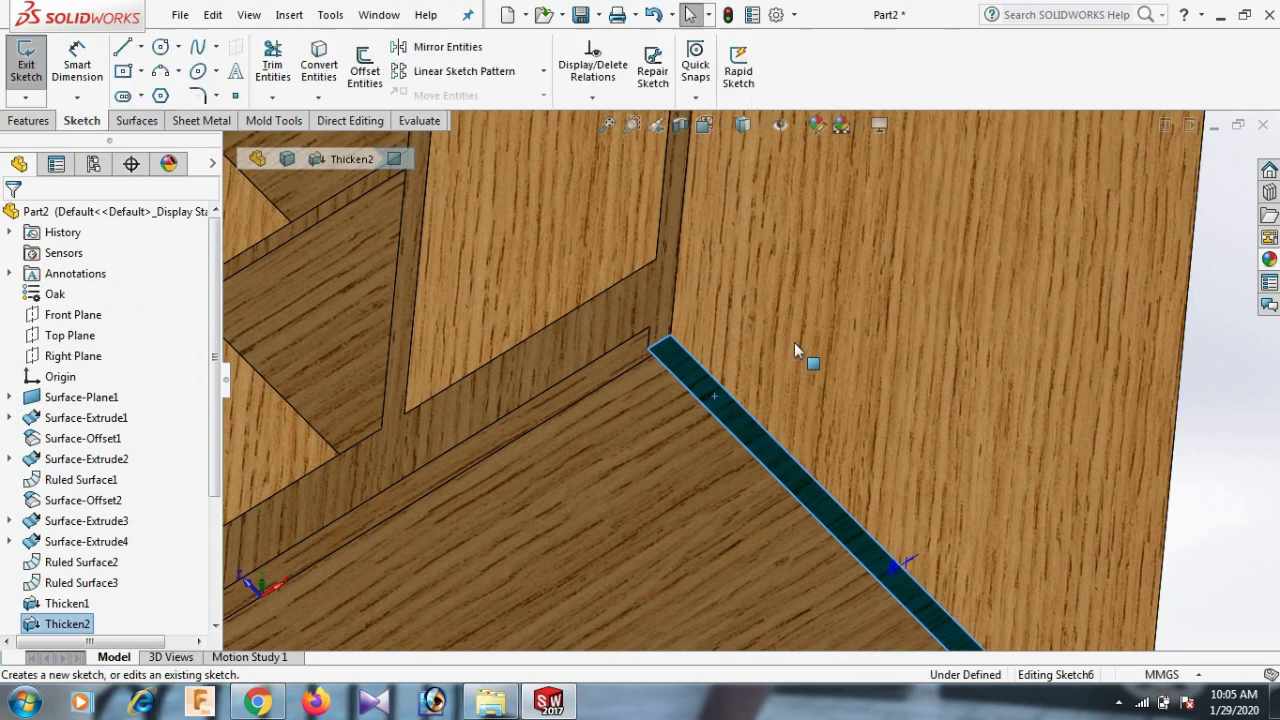
pyautogui.press('space')
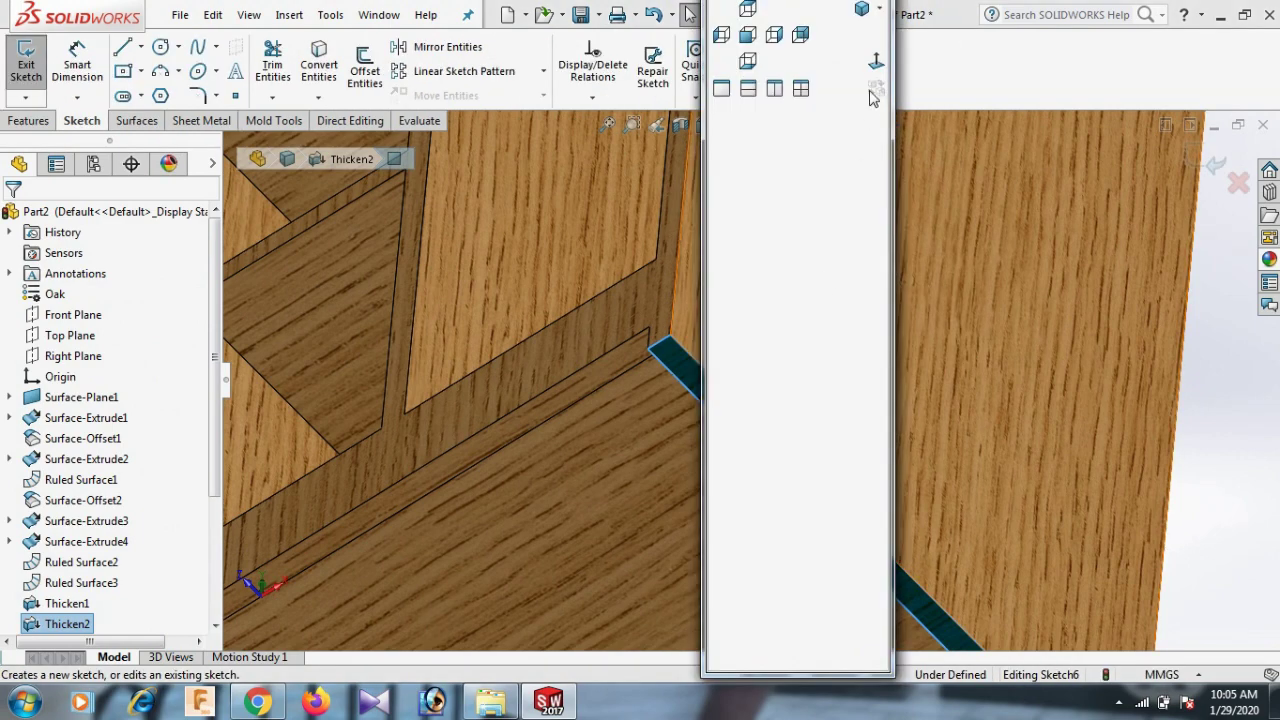
pyautogui.click(874, 56)
pyautogui.click(1182, 318)
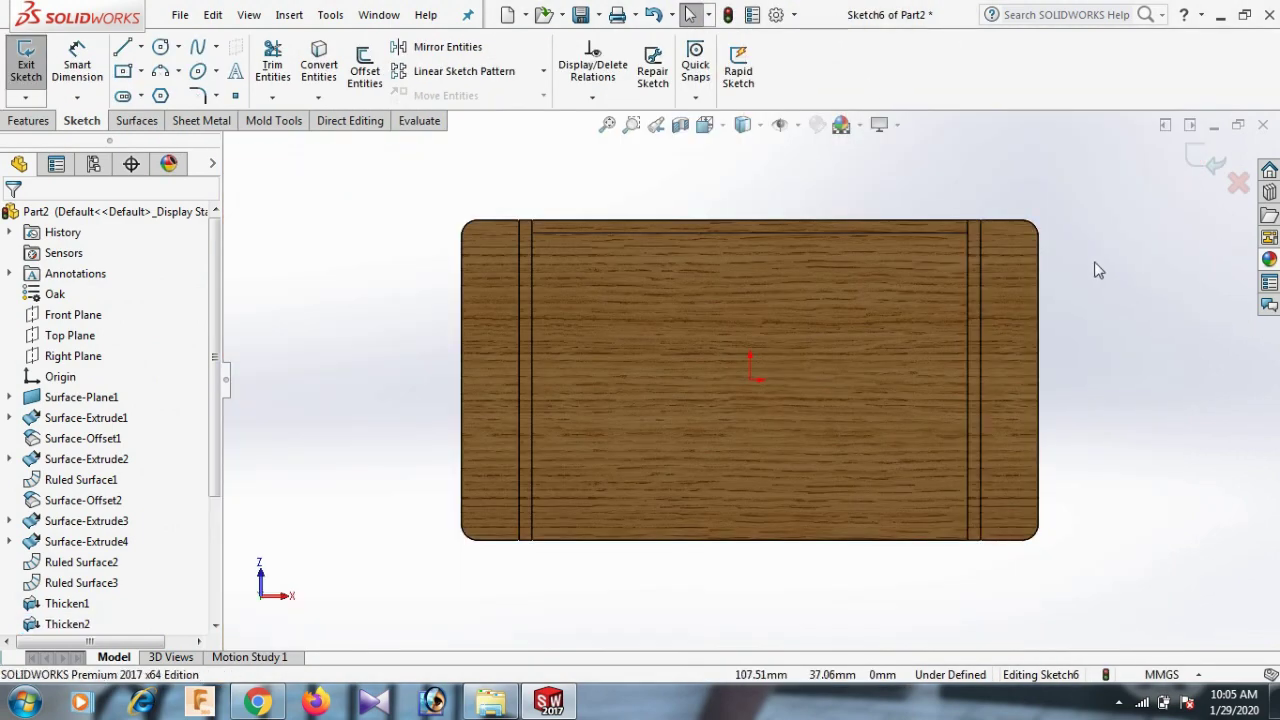
pyautogui.scroll(-1, 1098, 270)
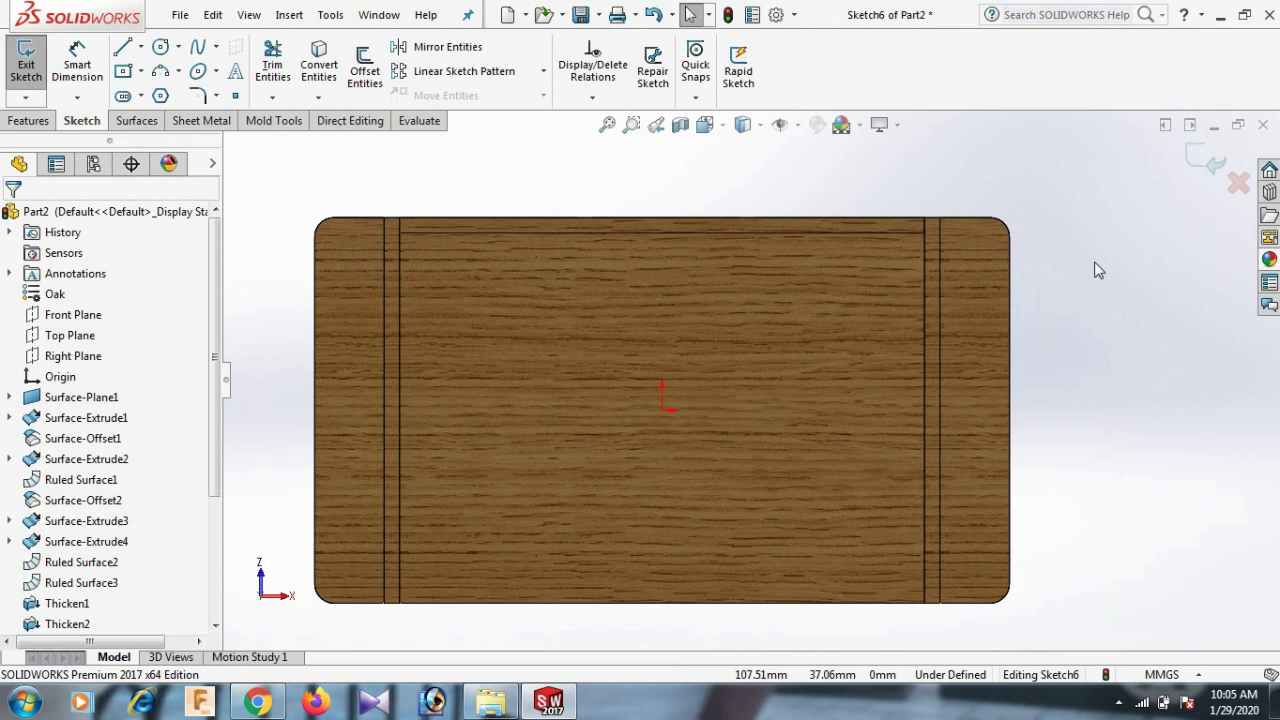
# Step: Draw four corner rectangles at the top and bottom ends of both side-panel strips
pyautogui.click(124, 72)
pyautogui.click(22, 288)
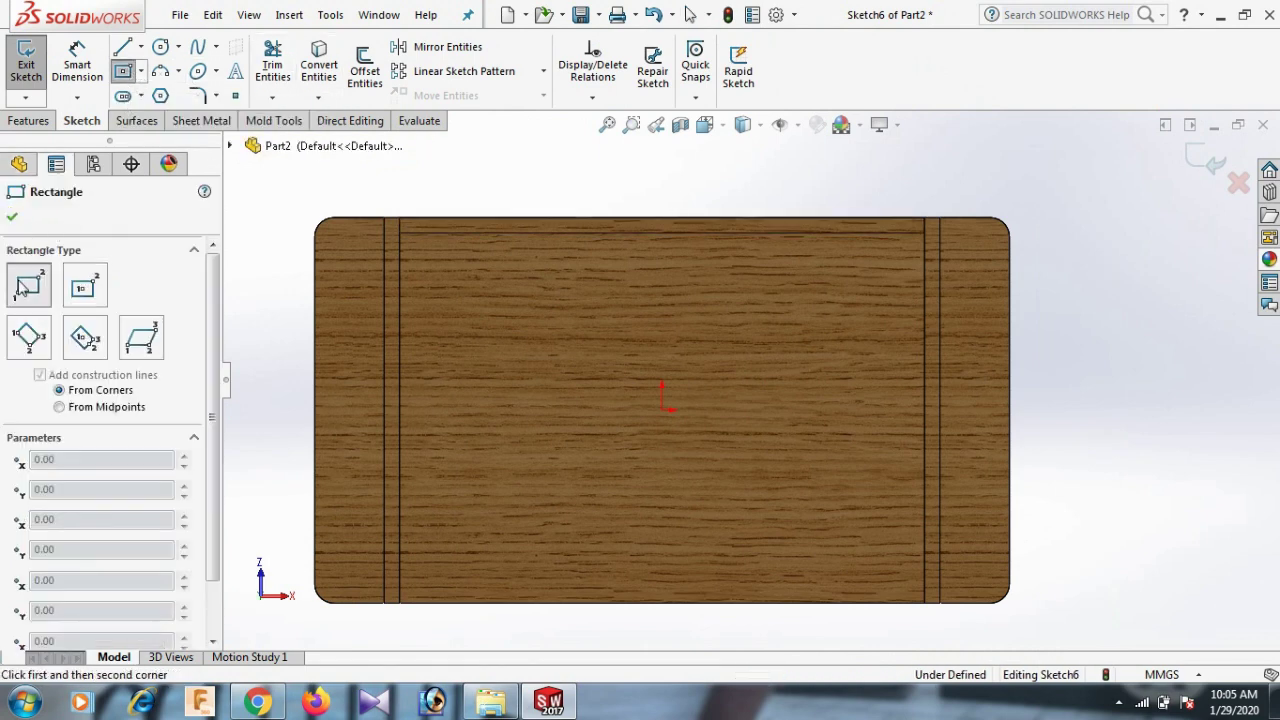
pyautogui.click(384, 219)
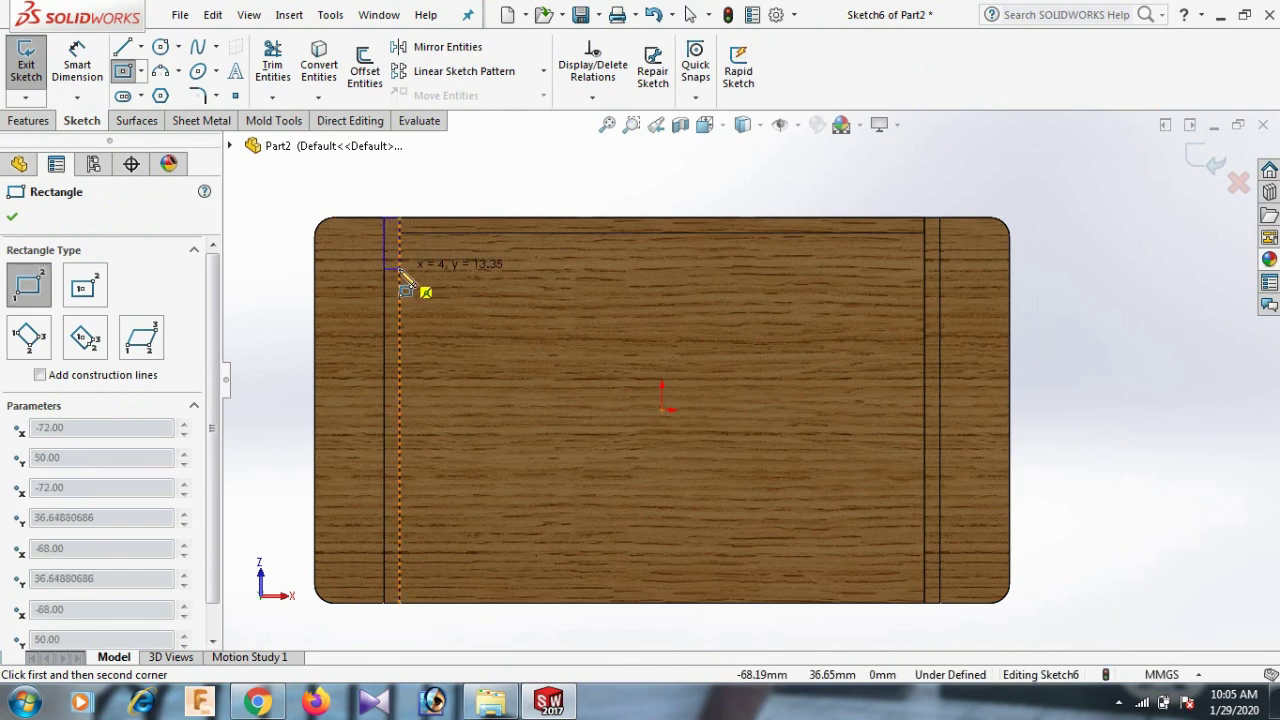
pyautogui.click(399, 268)
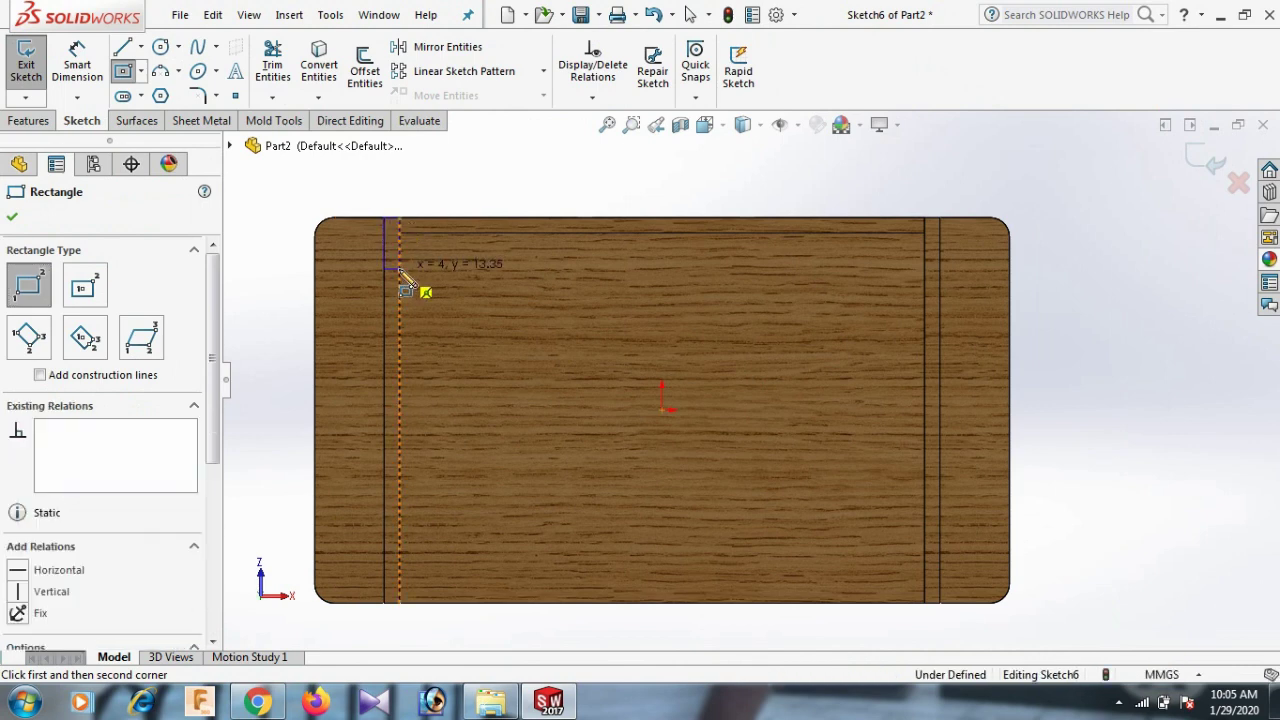
pyautogui.click(384, 603)
pyautogui.click(400, 545)
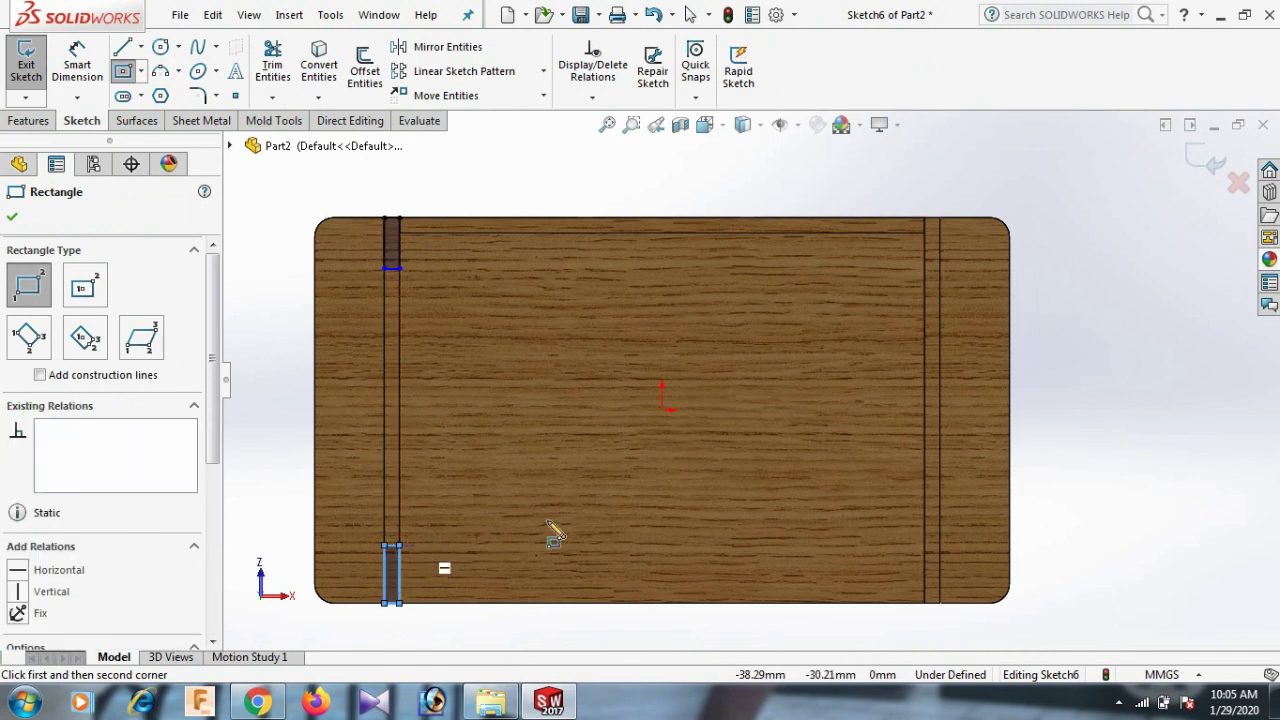
pyautogui.click(924, 218)
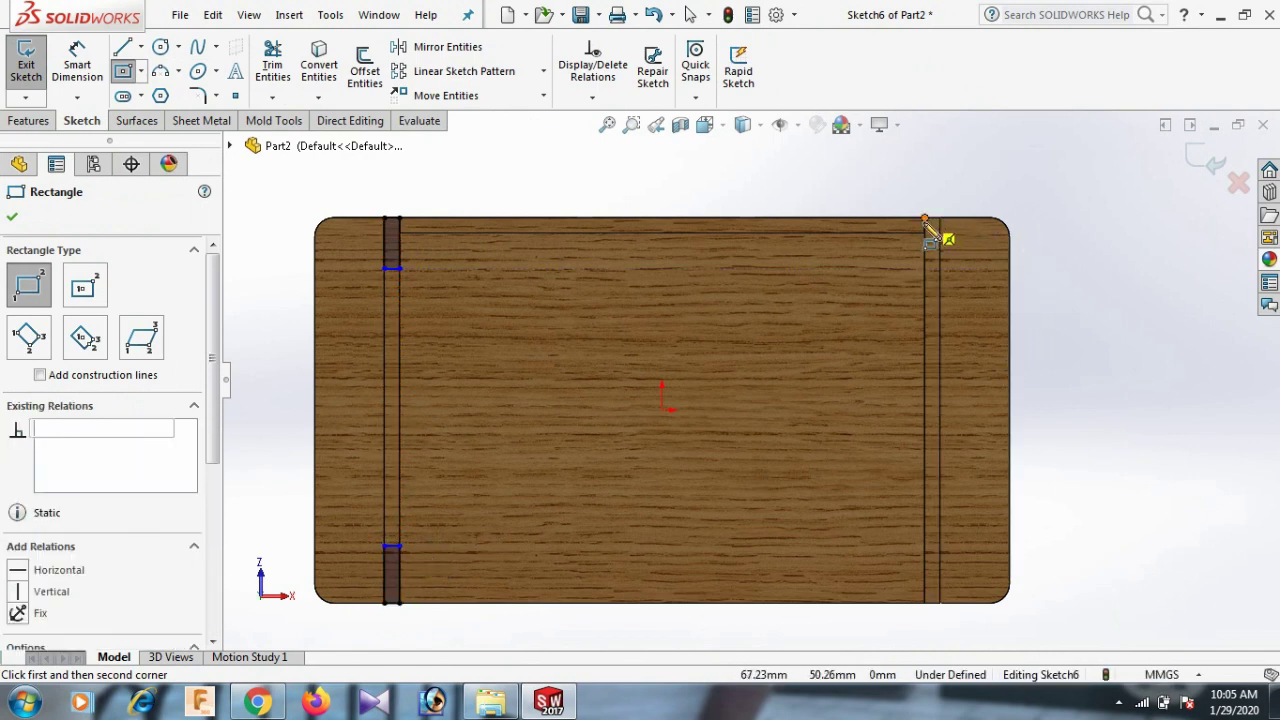
pyautogui.click(940, 275)
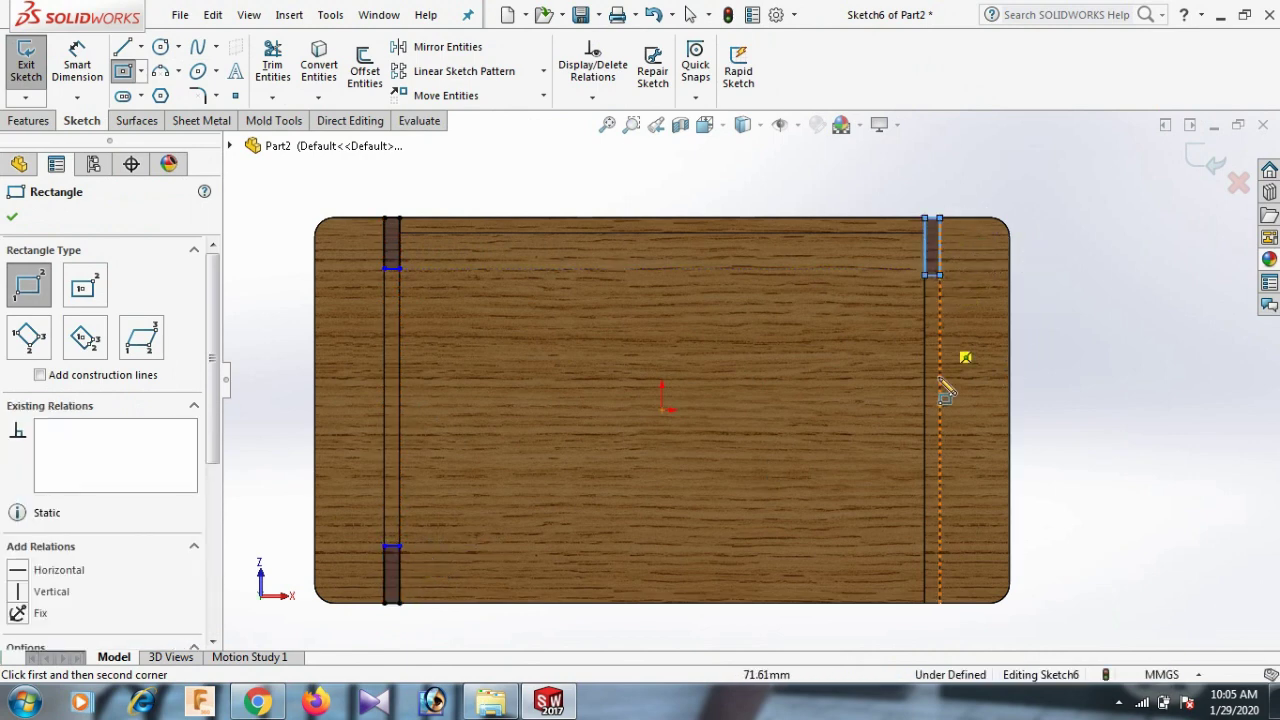
pyautogui.click(926, 603)
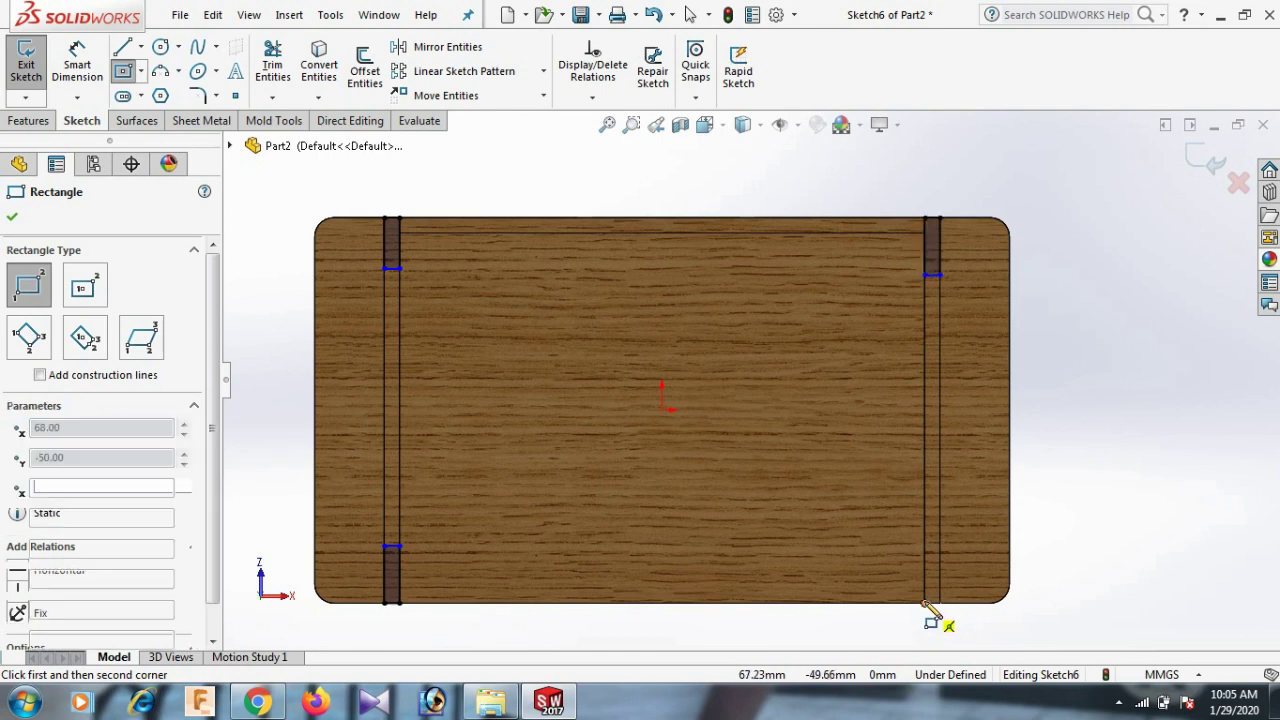
pyautogui.click(940, 545)
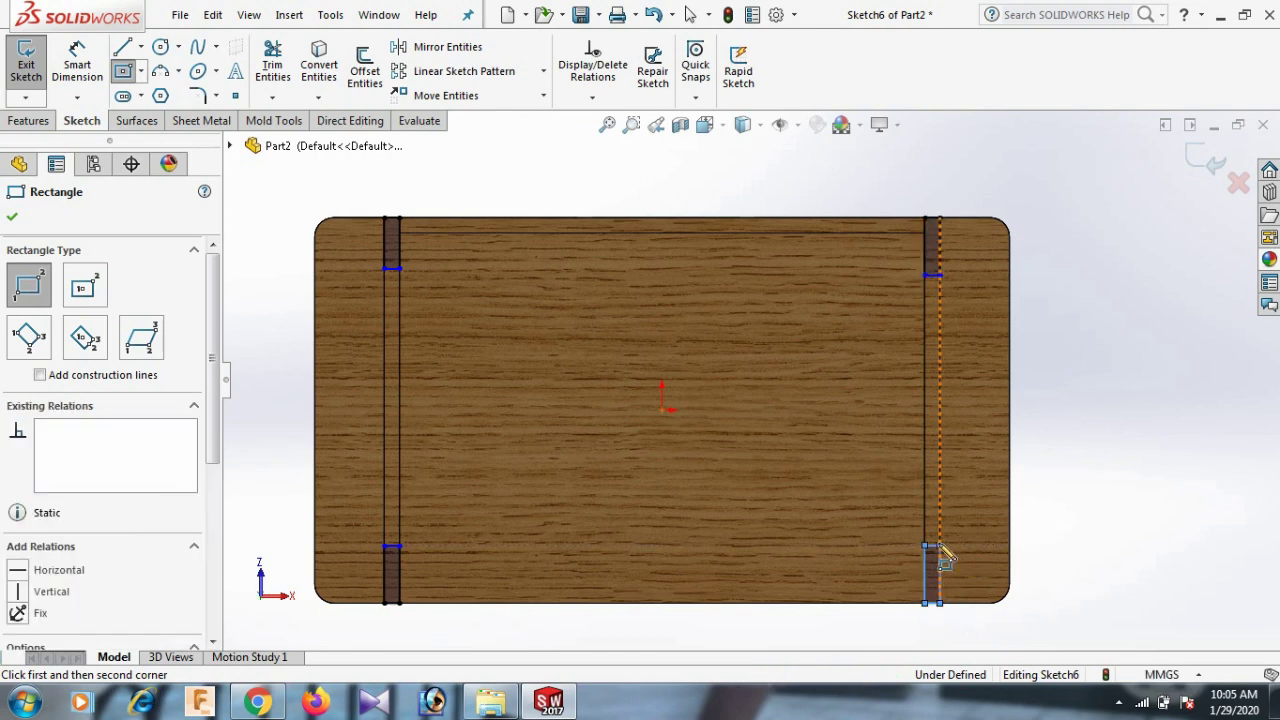
# Step: Finish the rectangles and dimension the bottom-right foot's vertical edge 15 mm
pyautogui.rightClick(936, 548)
pyautogui.click(957, 517)
pyautogui.moveTo(1134, 546); pyautogui.dragTo(1143, 413, button='right')
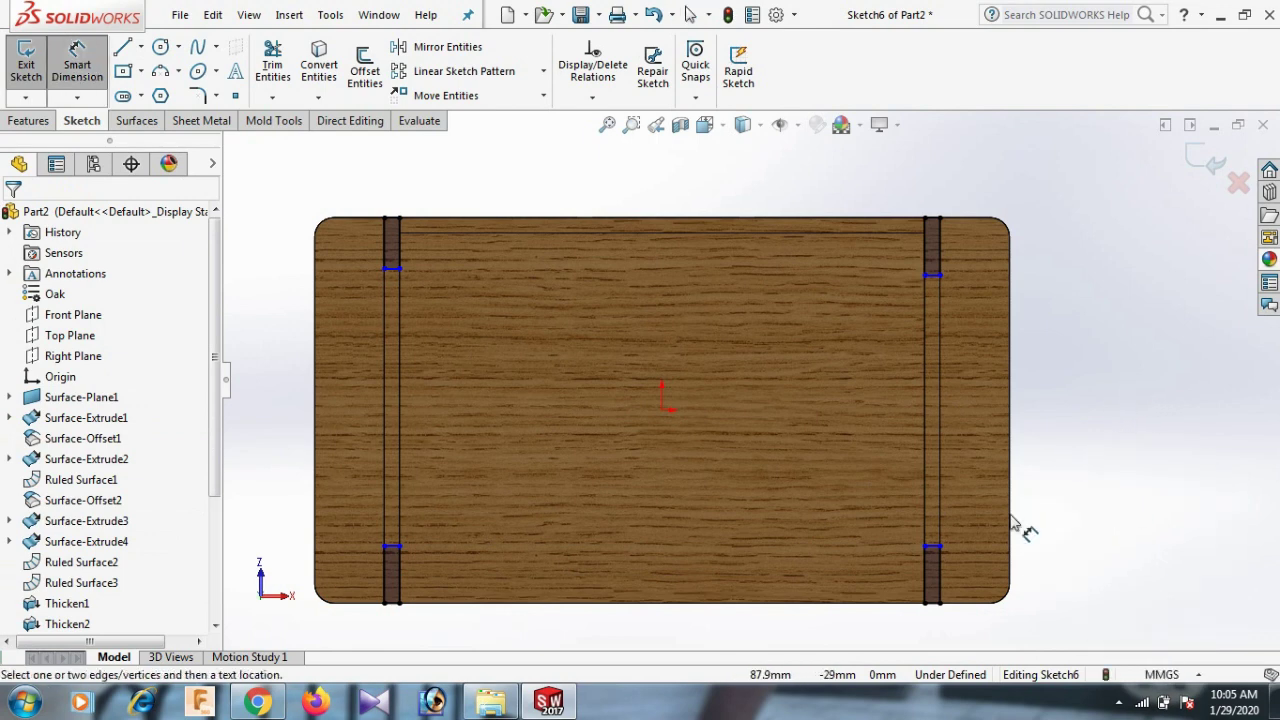
pyautogui.click(945, 578)
pyautogui.click(1140, 560)
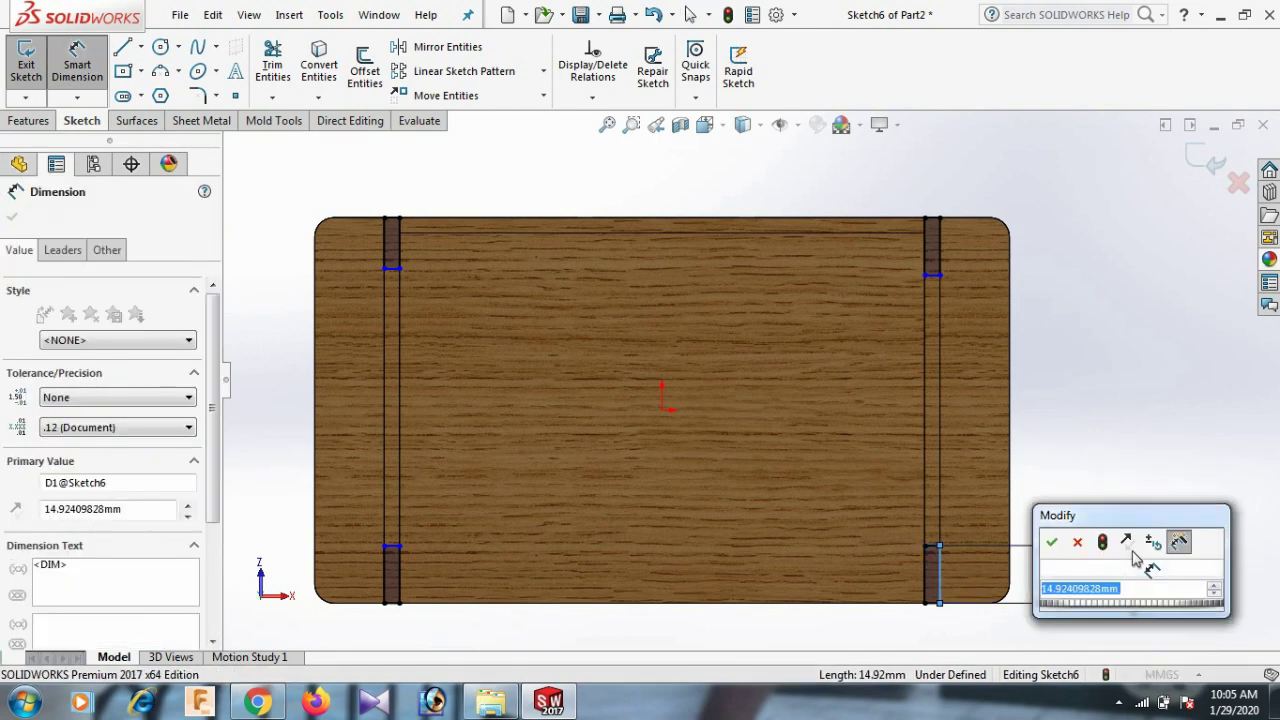
pyautogui.write('15')
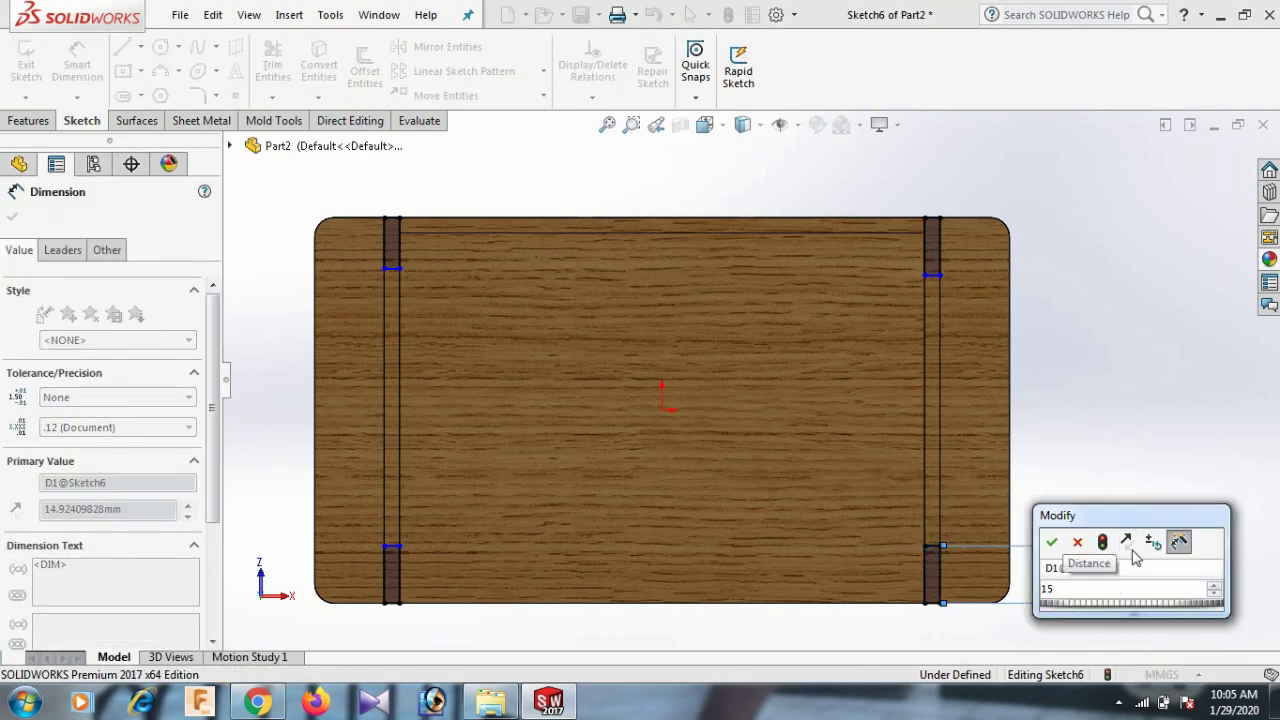
pyautogui.press('Return')
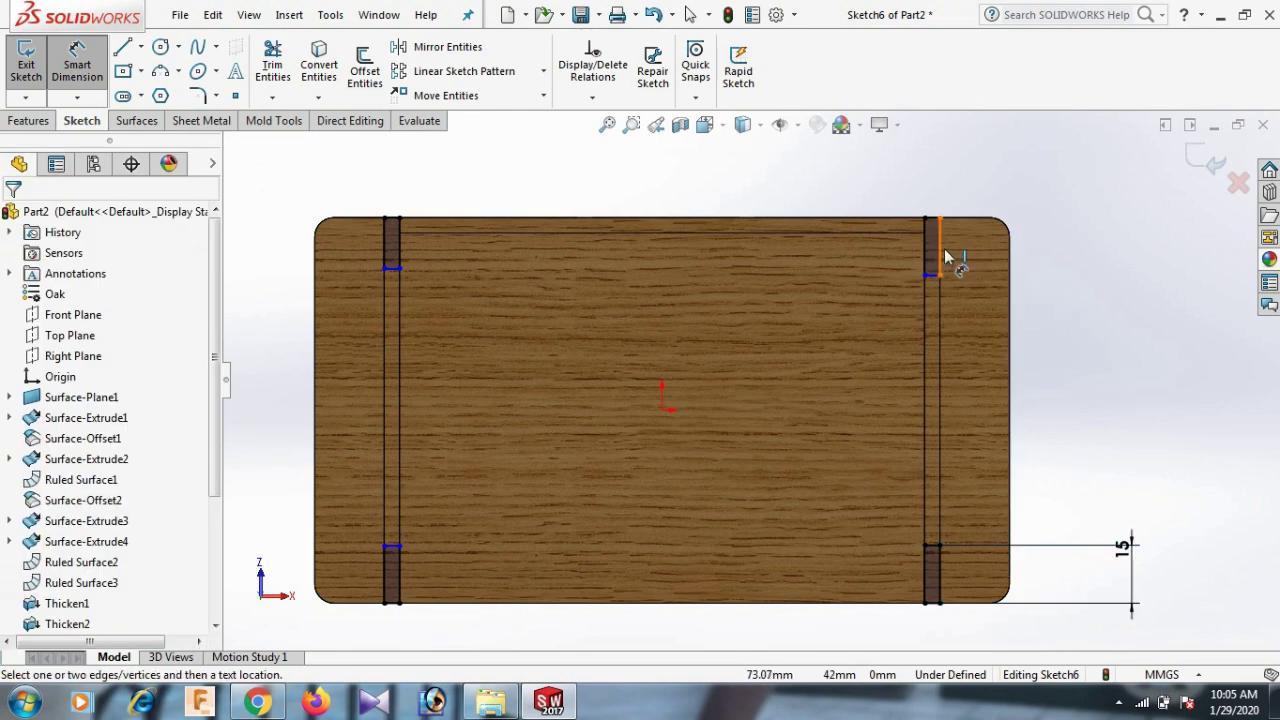
# Step: Dimension the top-right and top-left foot edges 15 mm each
pyautogui.click(943, 258)
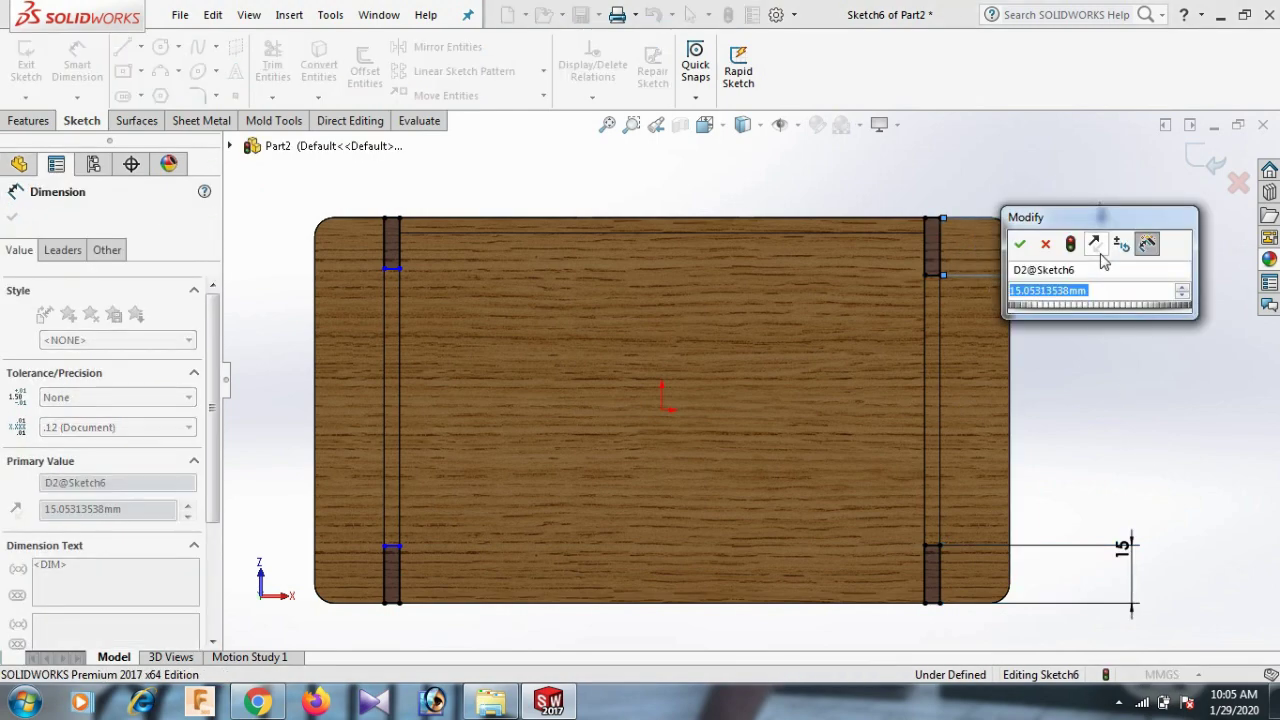
pyautogui.write('15')
pyautogui.press('Return')
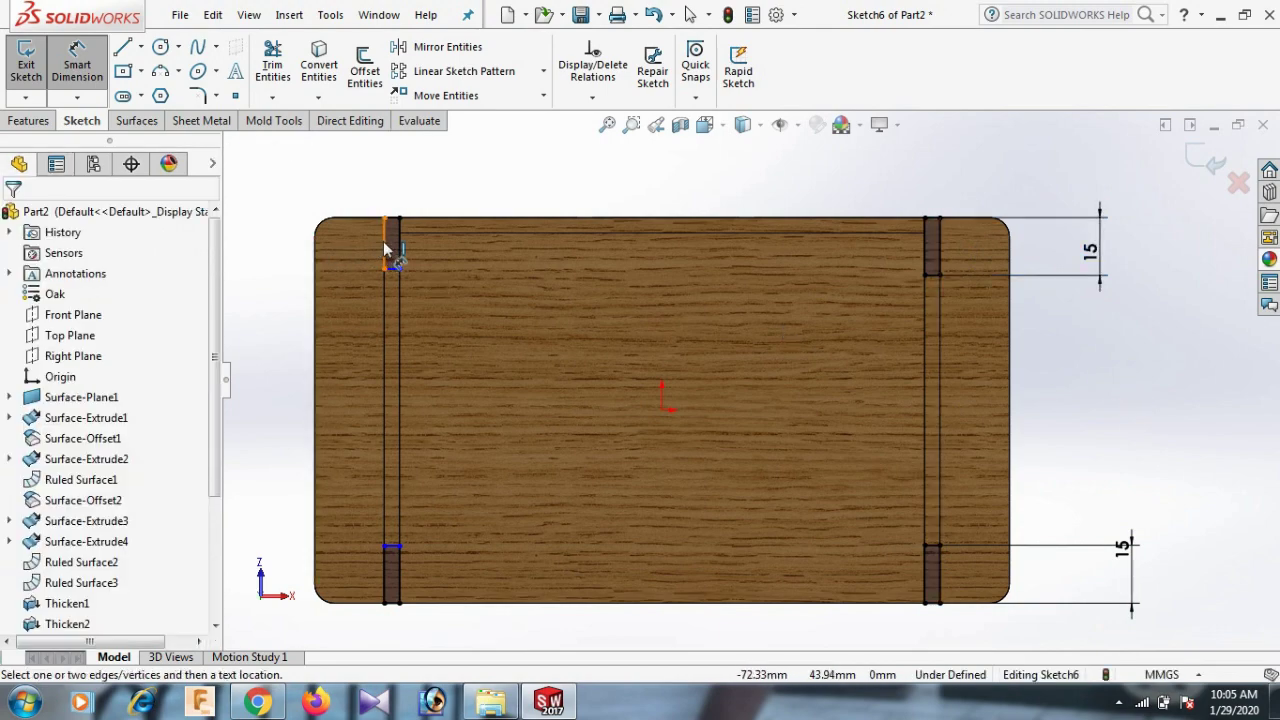
pyautogui.click(393, 251)
pyautogui.click(289, 246)
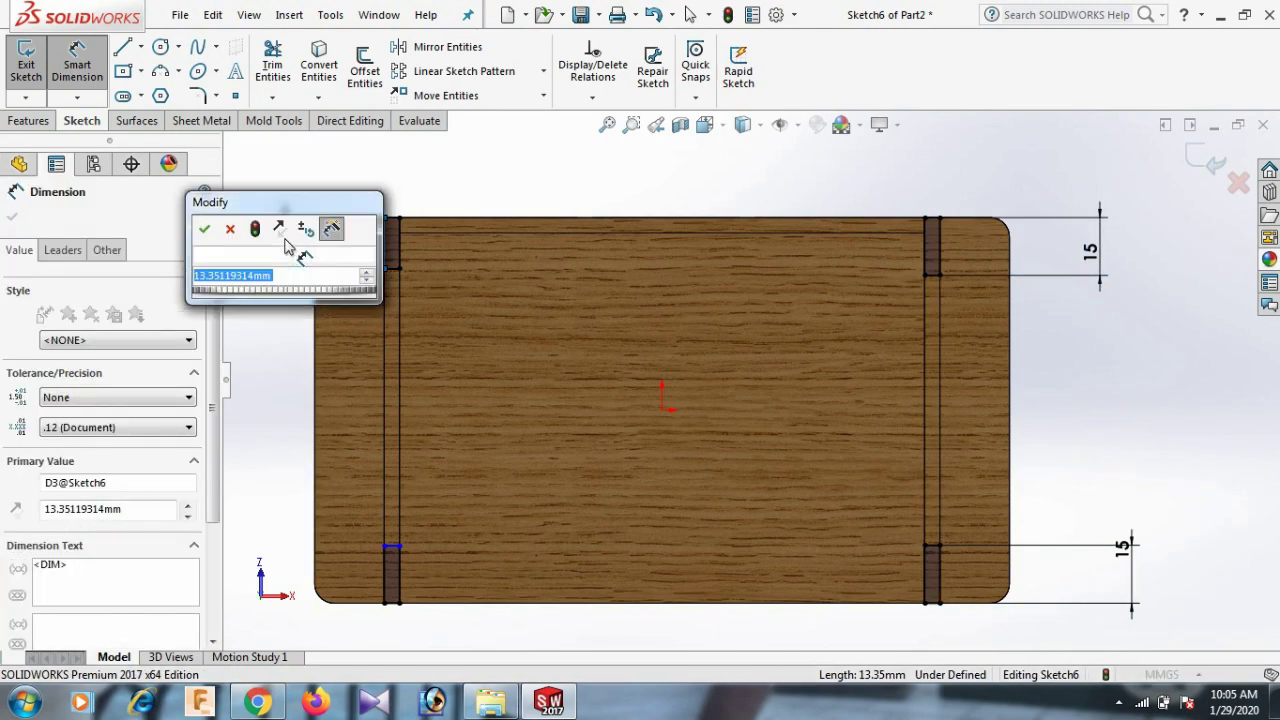
pyautogui.write('15')
pyautogui.press('Return')
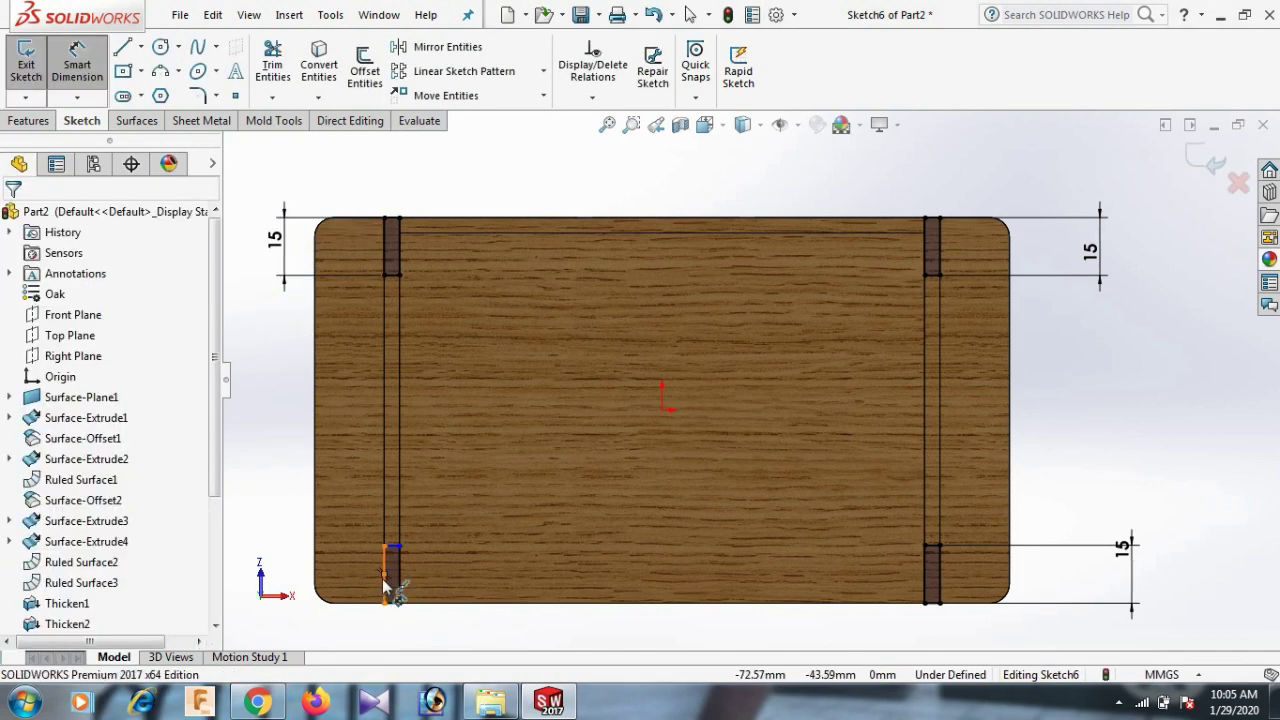
# Step: Discard the conflicting 4 dimension and dimension the bottom-left foot's edge 15 mm
pyautogui.click(383, 580)
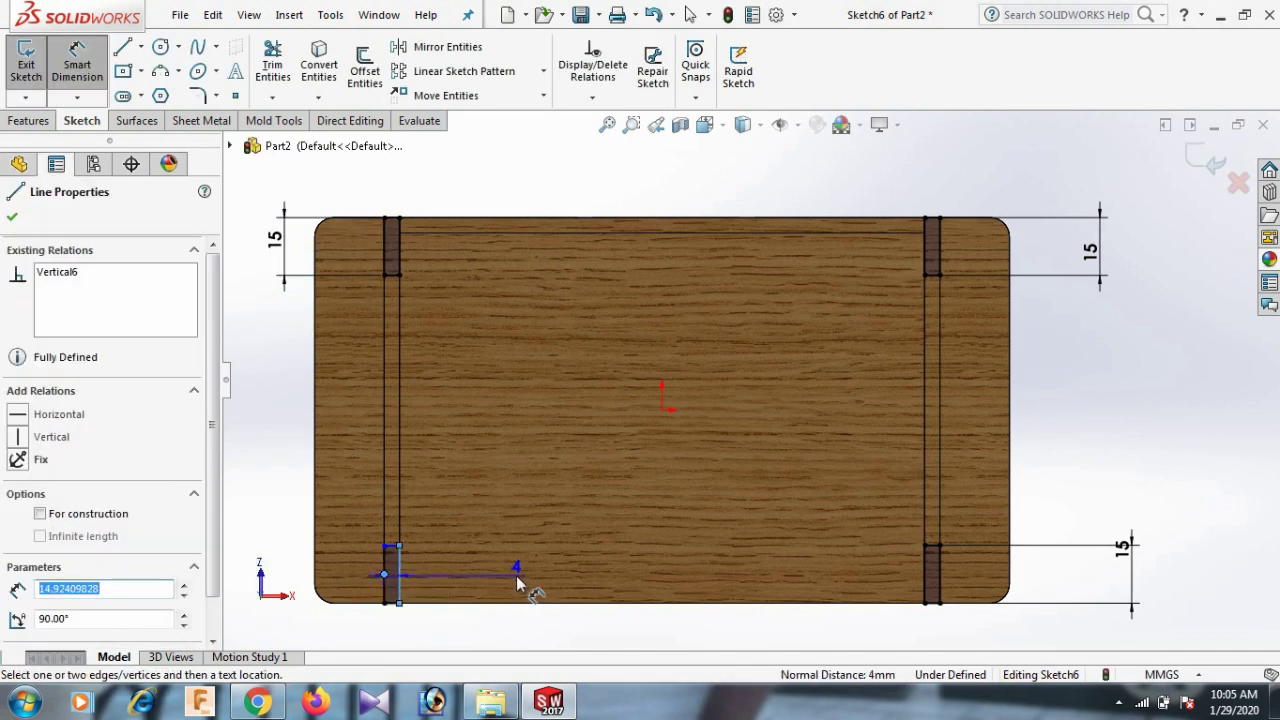
pyautogui.click(399, 574)
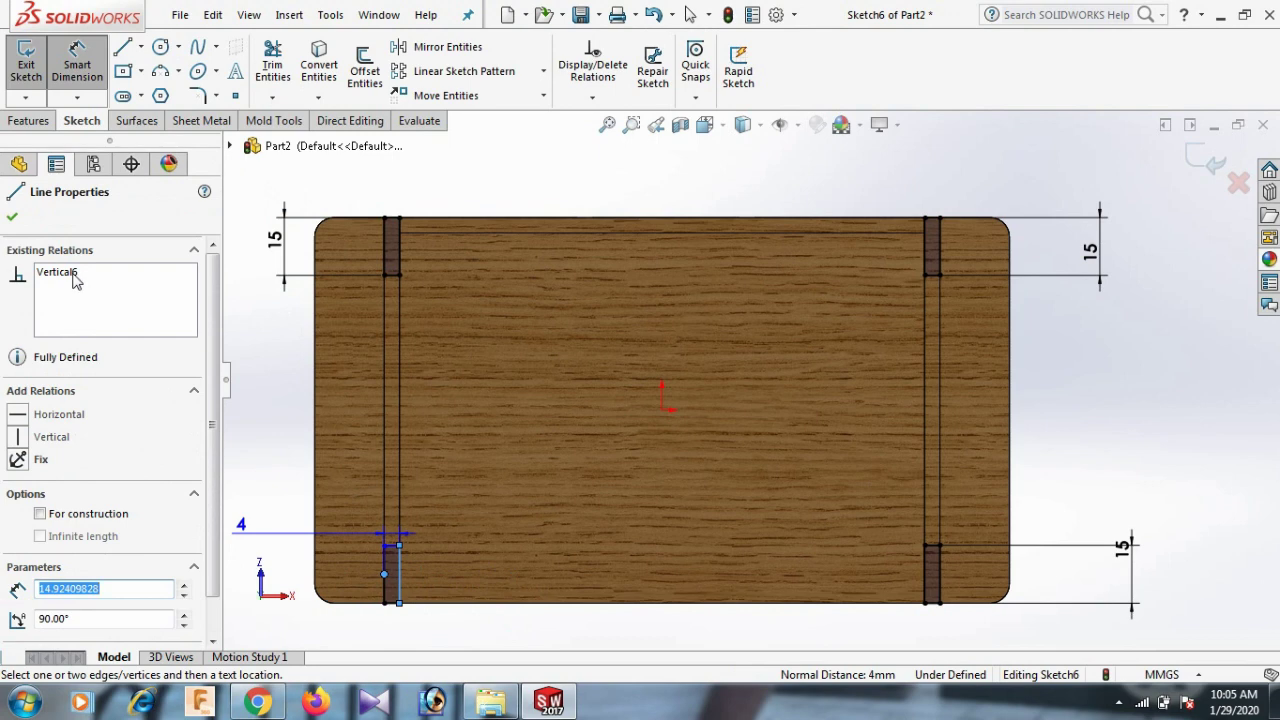
pyautogui.click(14, 219)
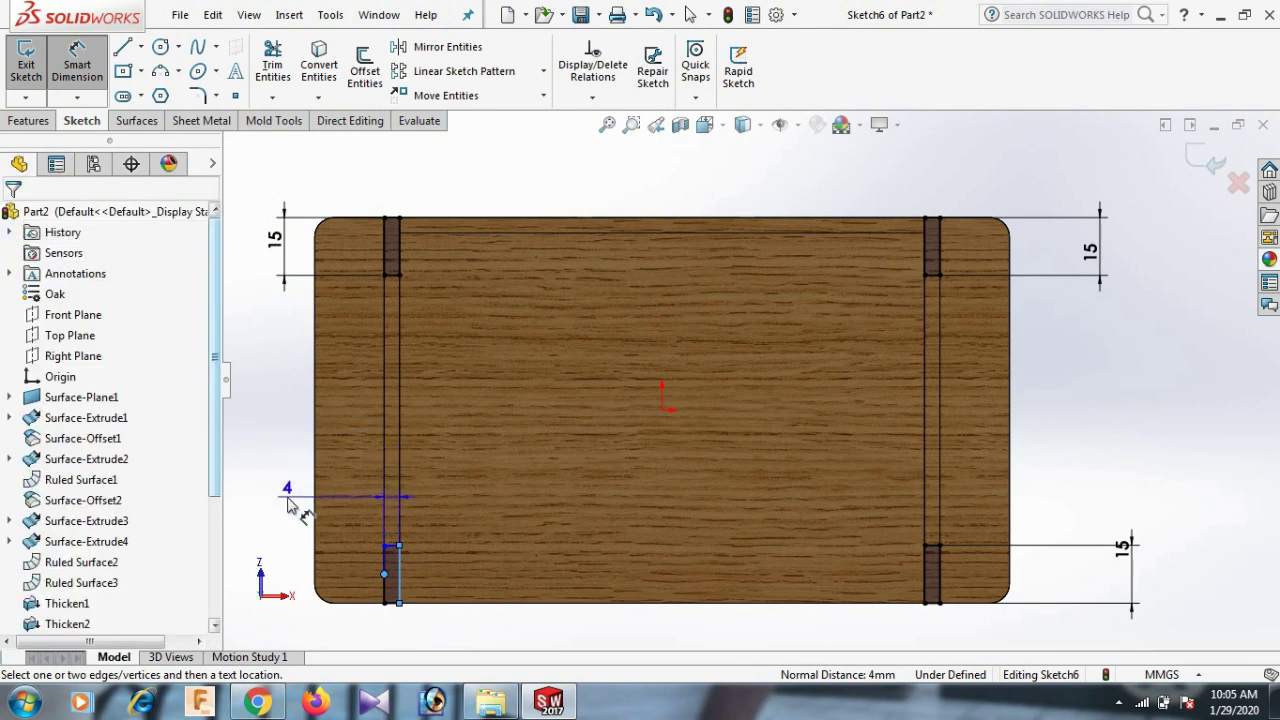
pyautogui.click(262, 449)
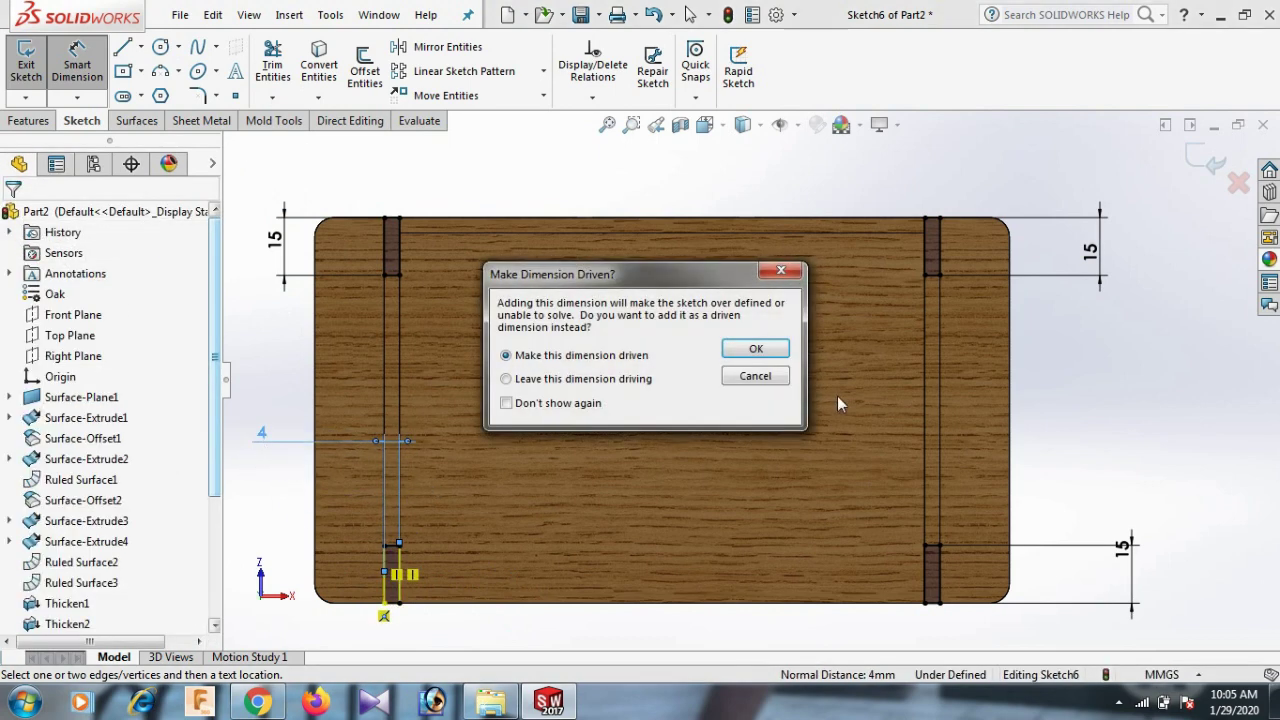
pyautogui.click(752, 374)
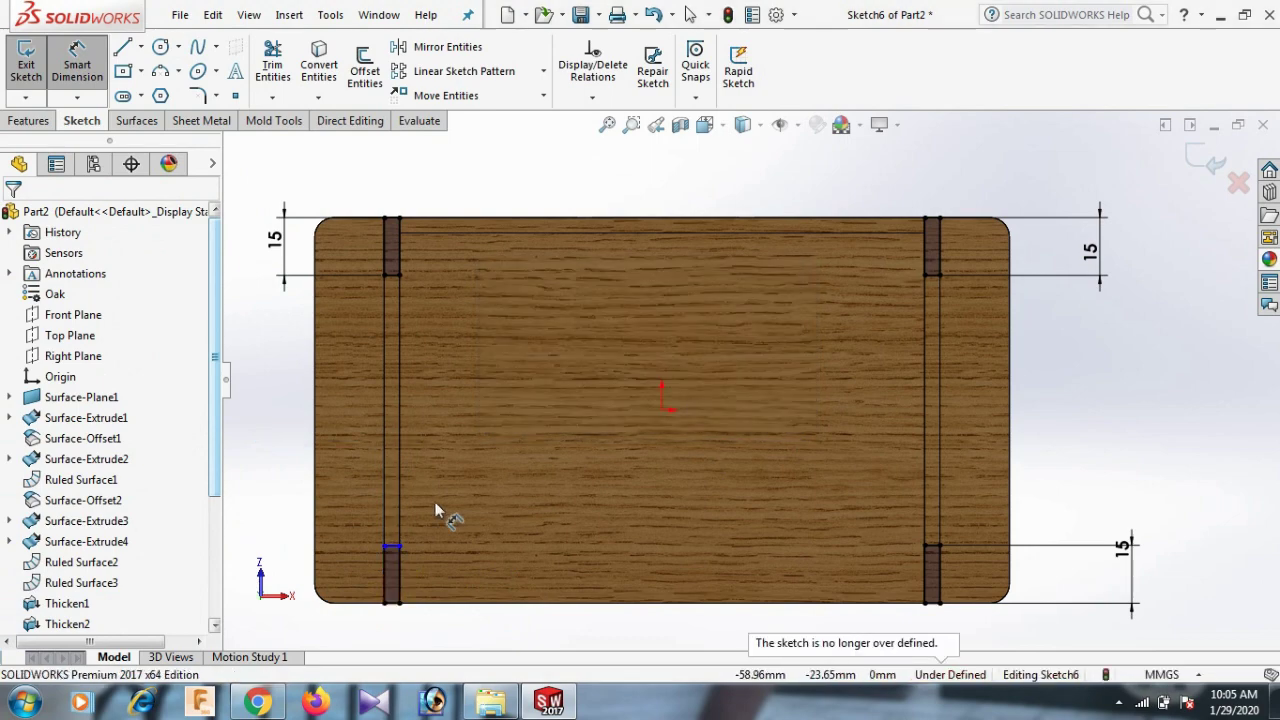
pyautogui.click(396, 575)
pyautogui.click(512, 577)
pyautogui.write('15')
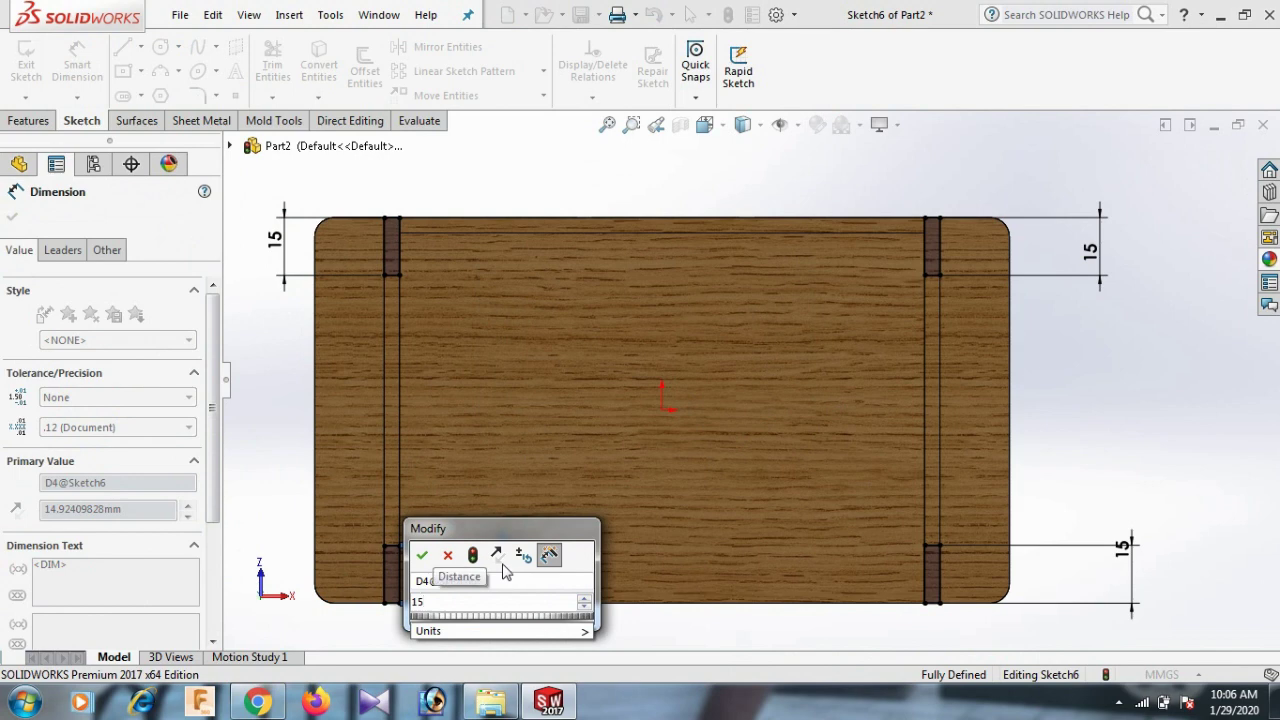
pyautogui.press('Return')
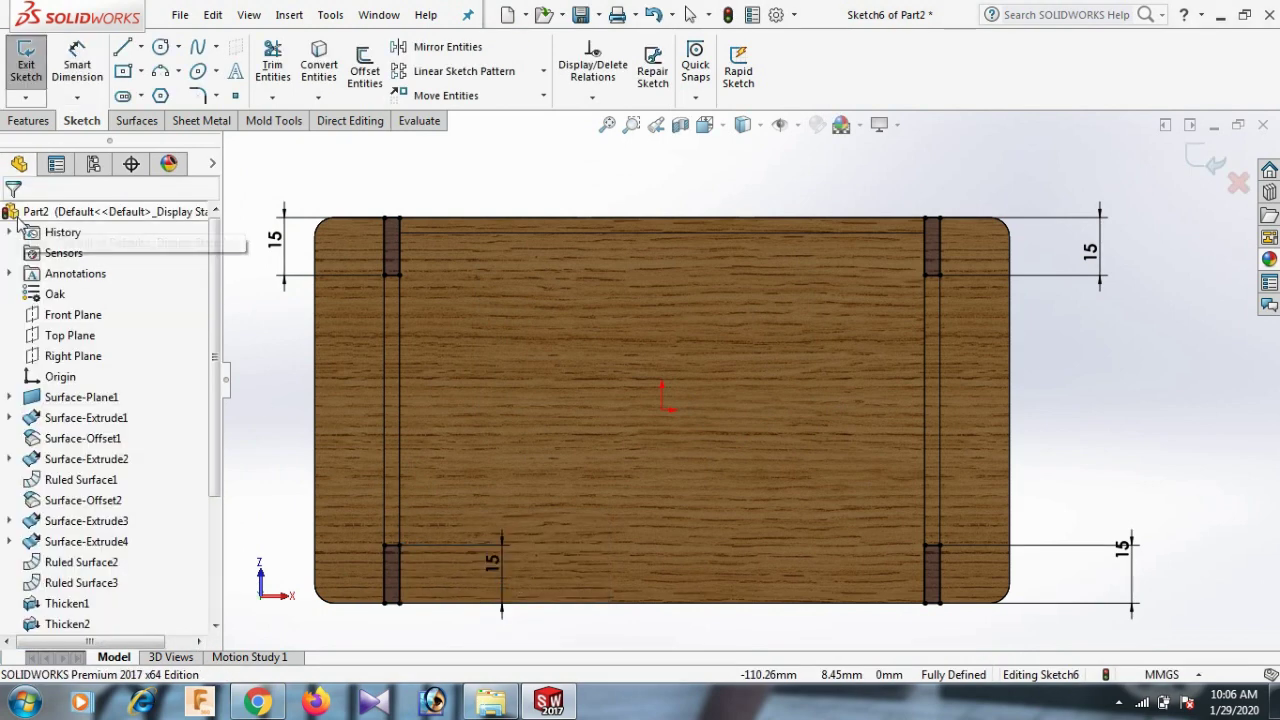
pyautogui.click(724, 205)
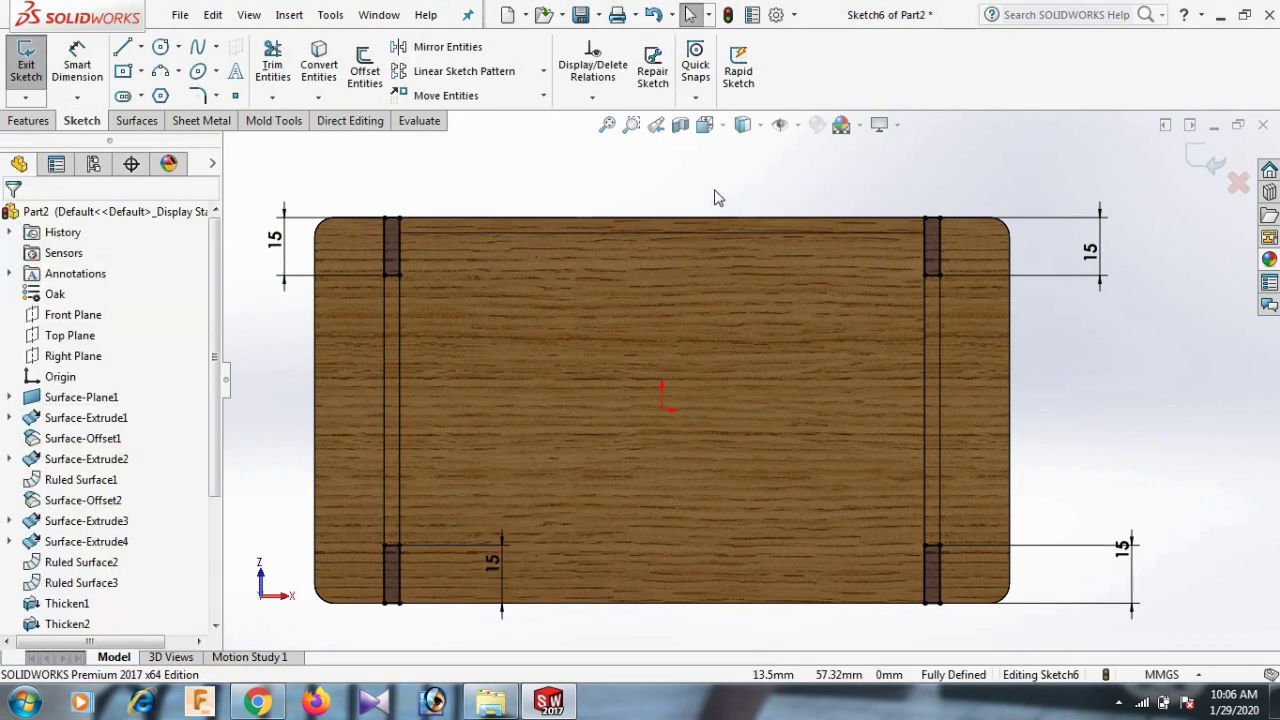
pyautogui.press('space')
# Step: Extrude the four foot squares 5 mm as a Blind boss
pyautogui.click(743, 16)
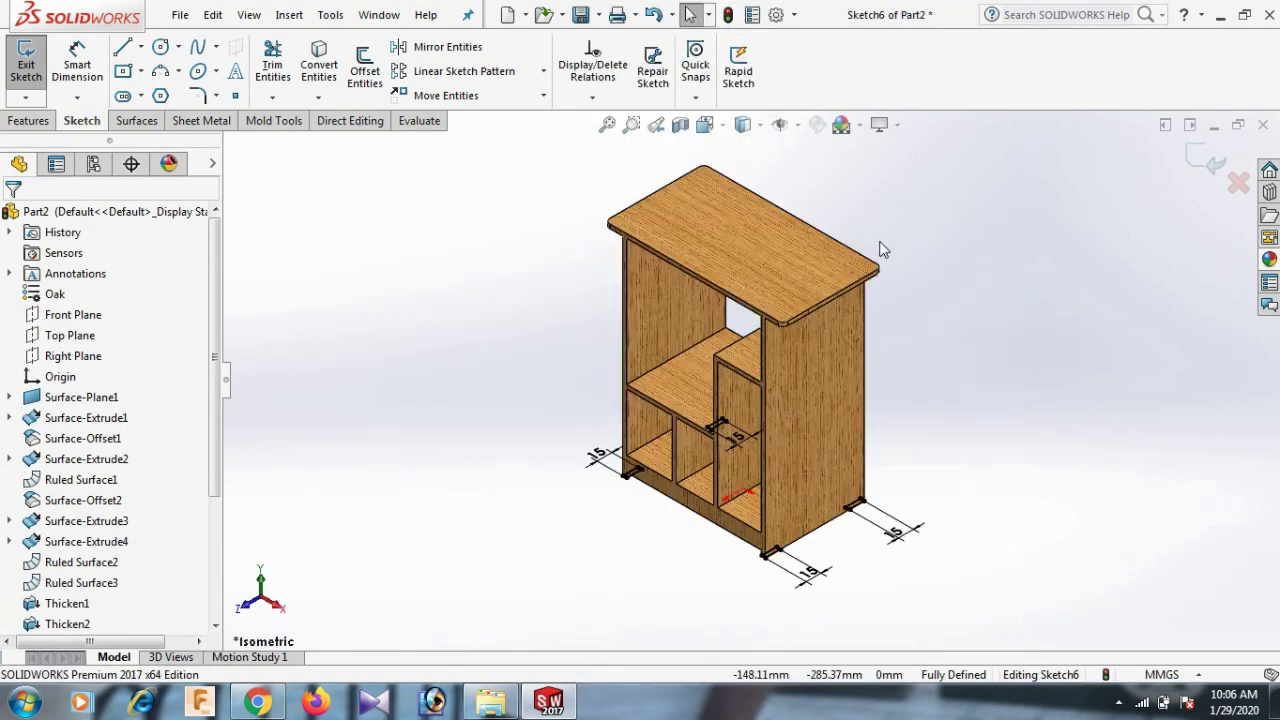
pyautogui.scroll(-2, 879, 379)
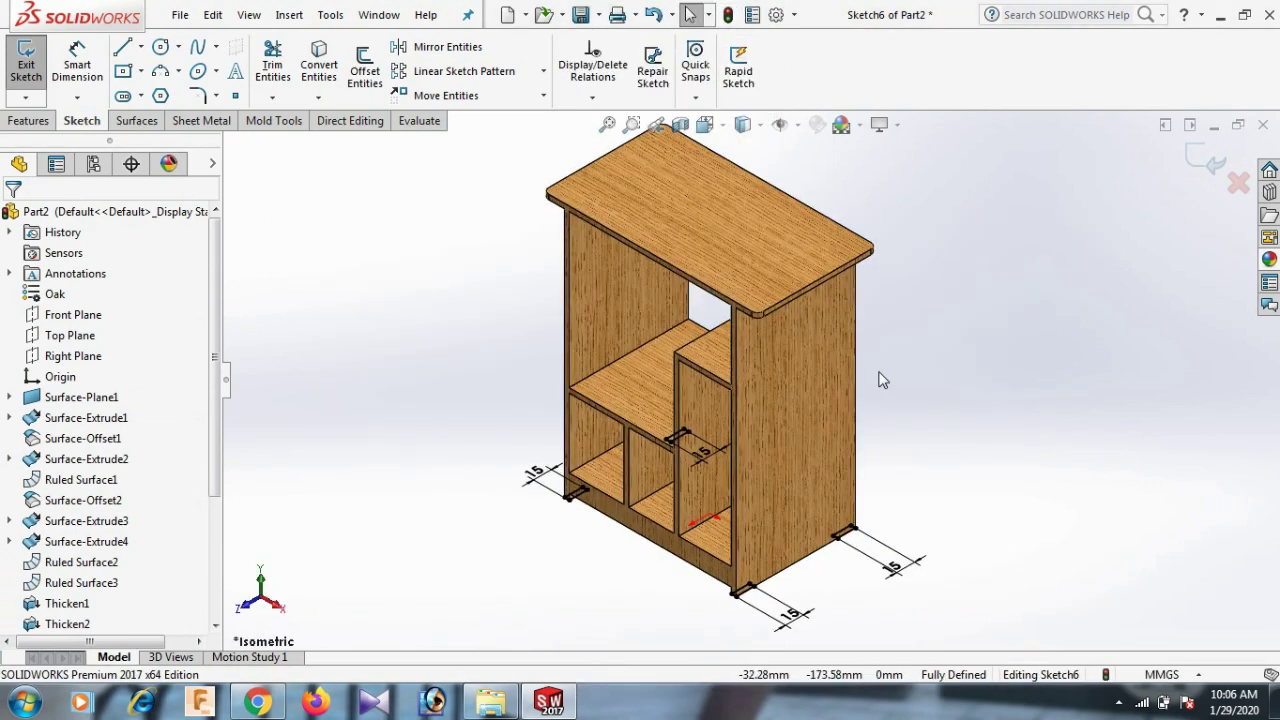
pyautogui.click(29, 120)
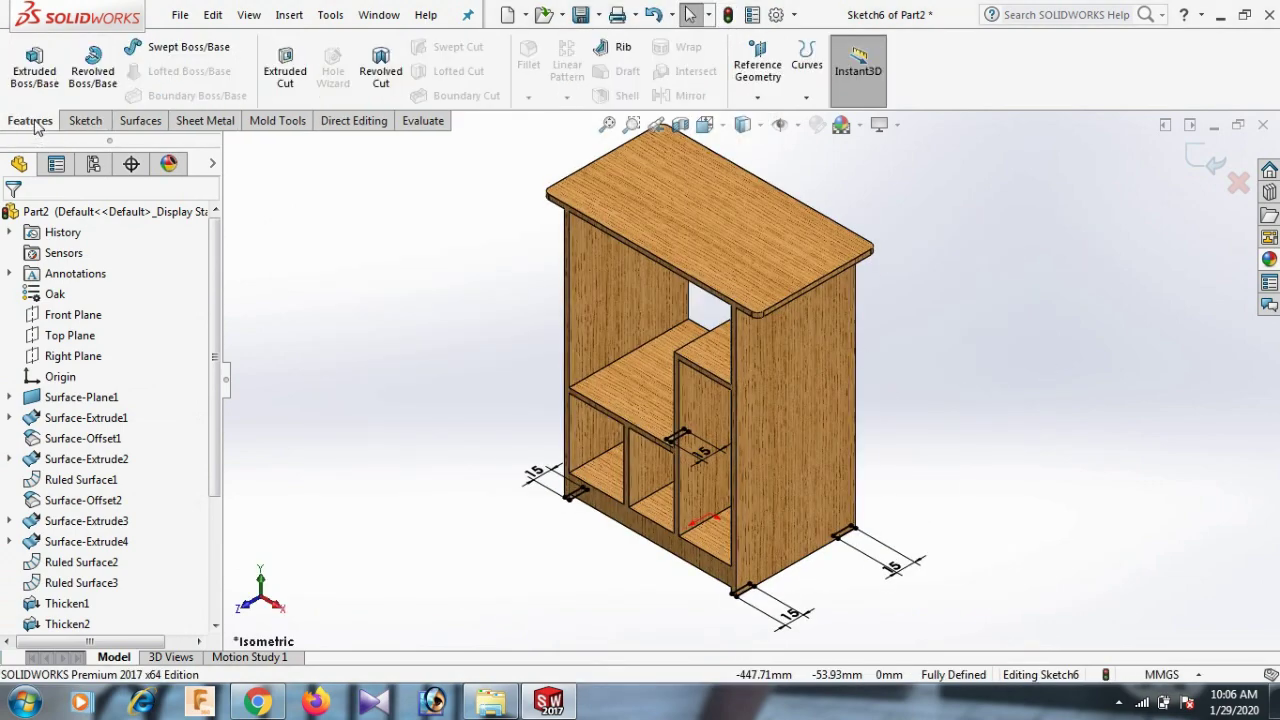
pyautogui.click(33, 77)
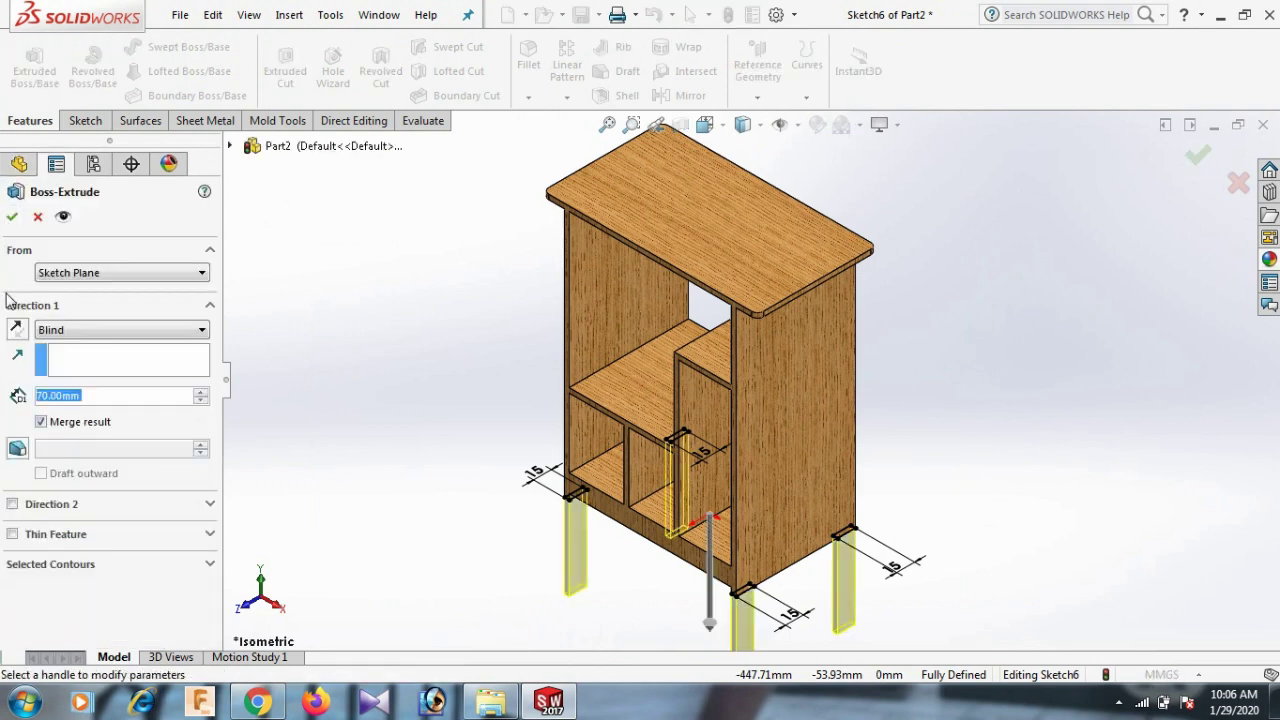
pyautogui.write('5')
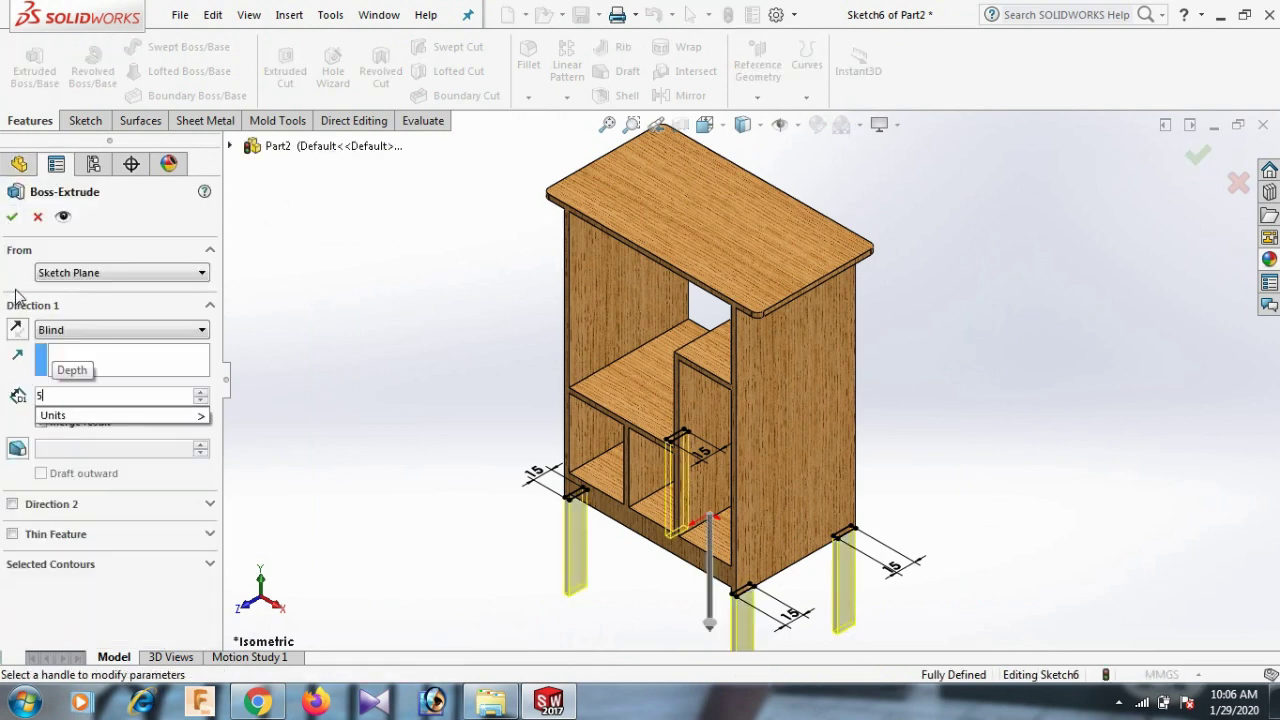
pyautogui.press('Return')
pyautogui.click(12, 214)
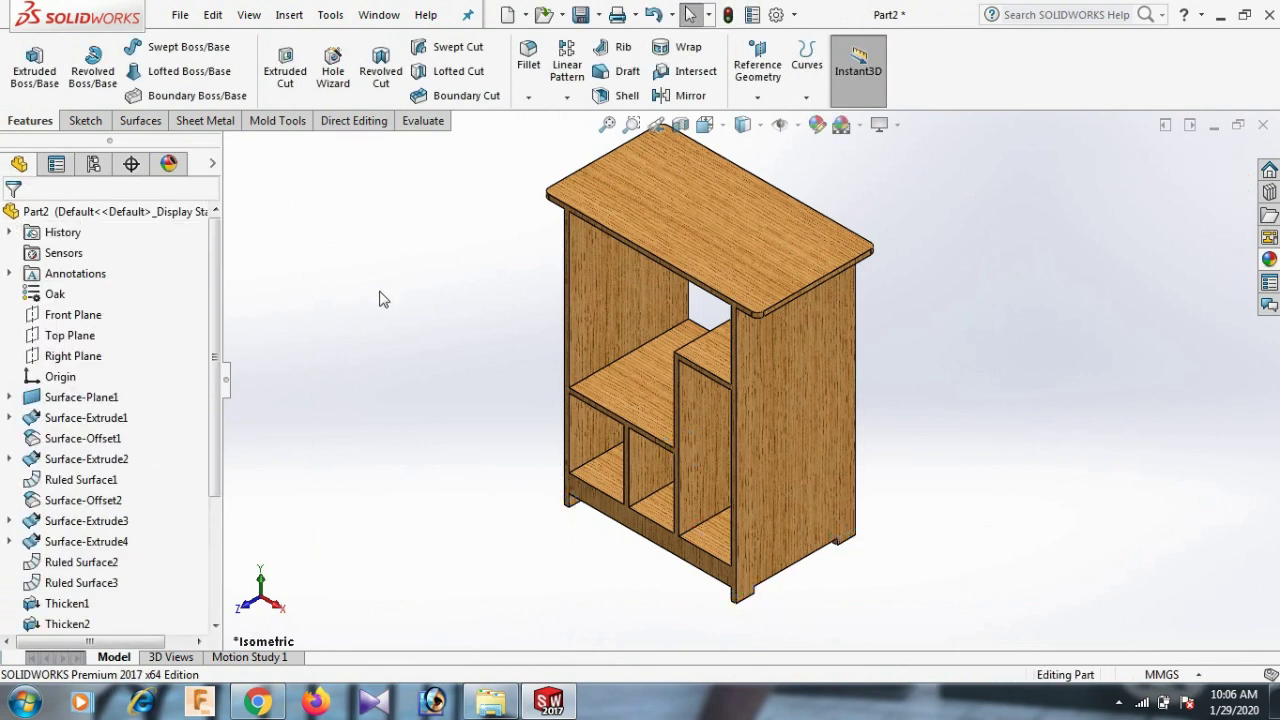
# Step: Edit Boss-Extrude1 and clear Merge result so the feet form a separate body
pyautogui.moveTo(213, 446); pyautogui.dragTo(213, 558)
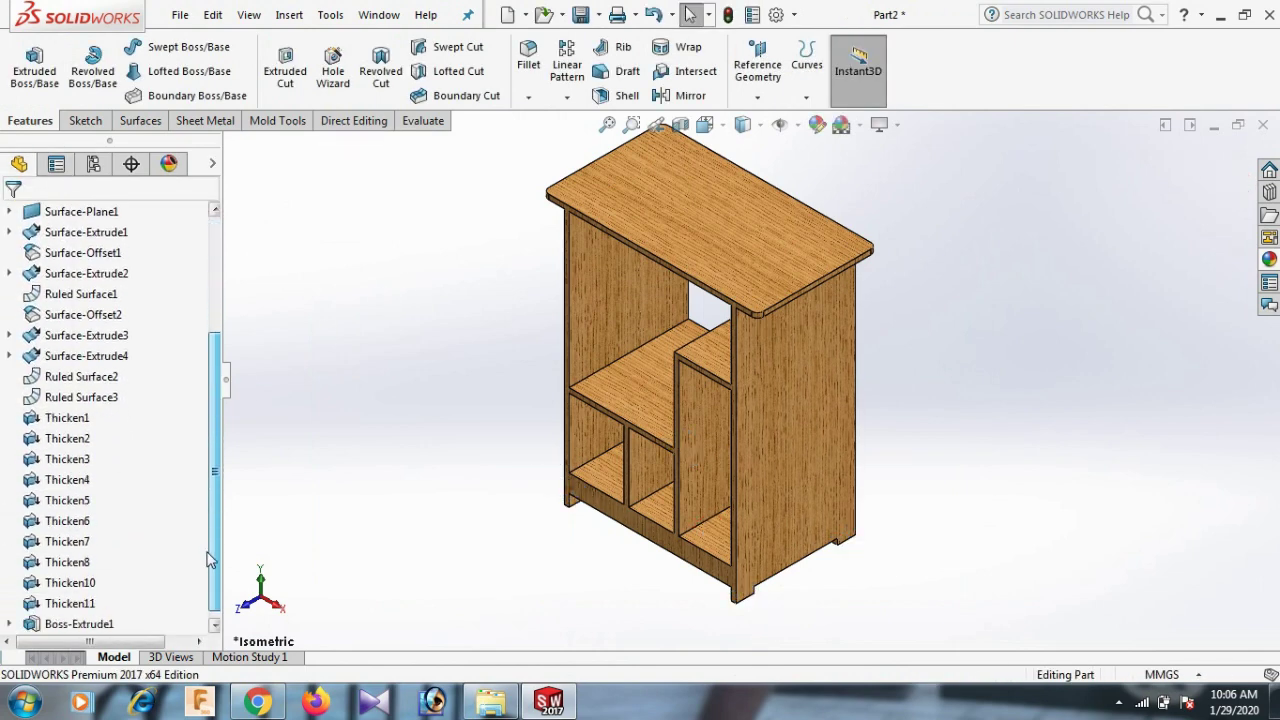
pyautogui.rightClick(112, 626)
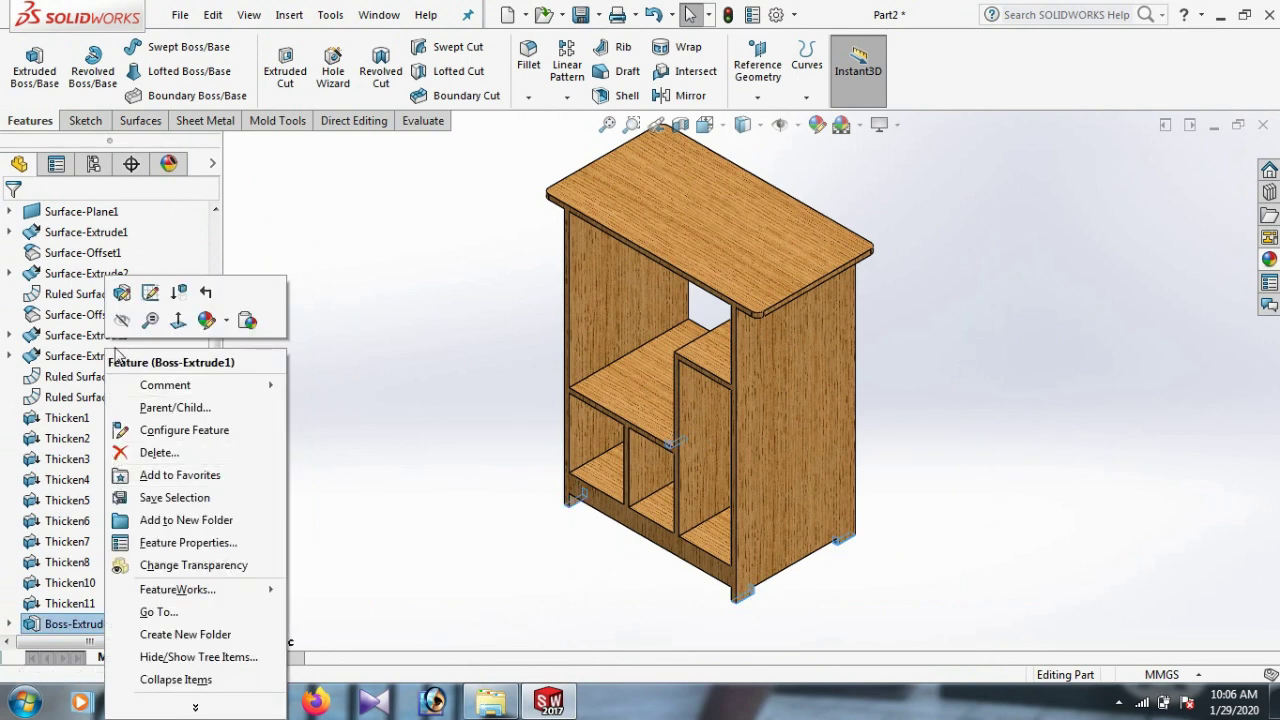
pyautogui.click(128, 296)
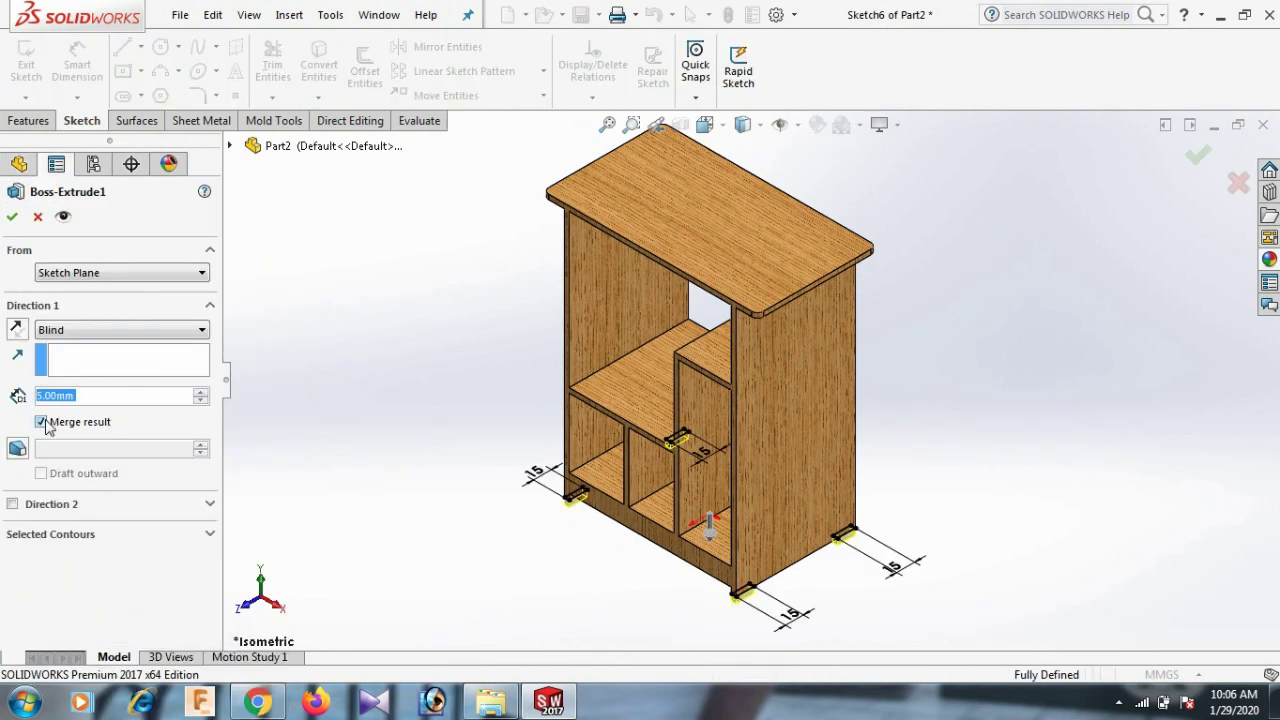
pyautogui.click(42, 422)
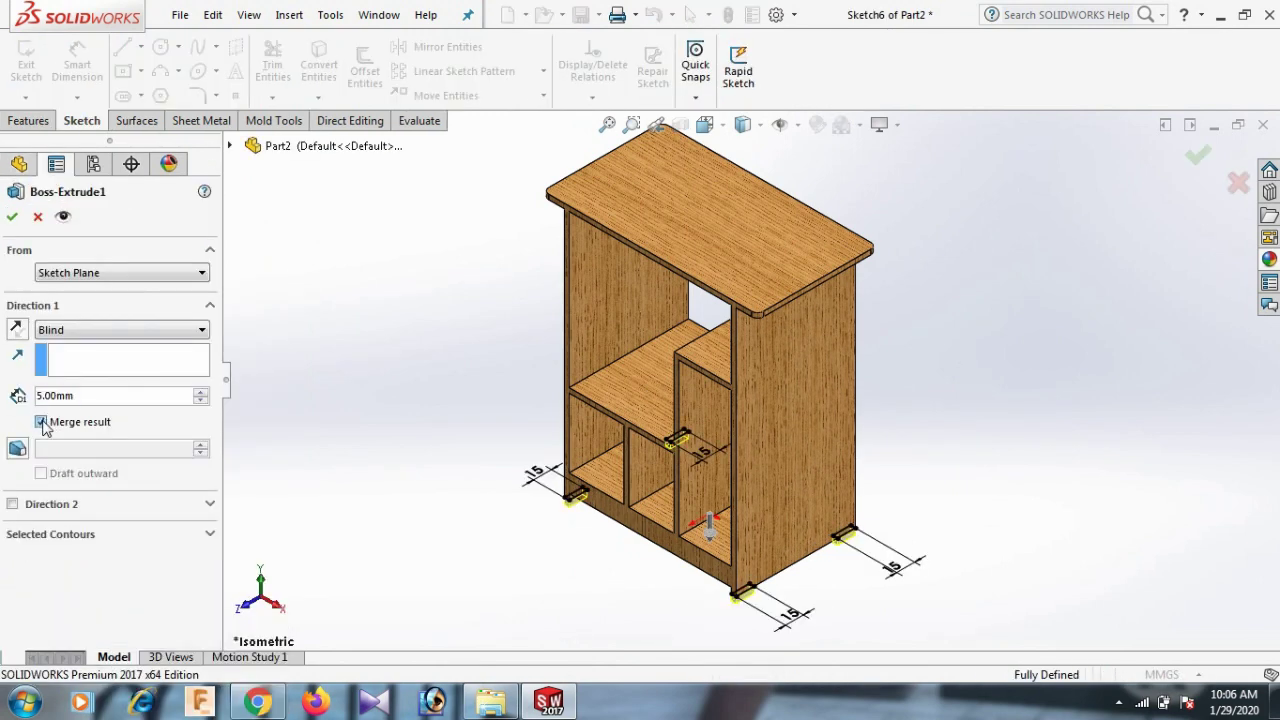
pyautogui.click(13, 218)
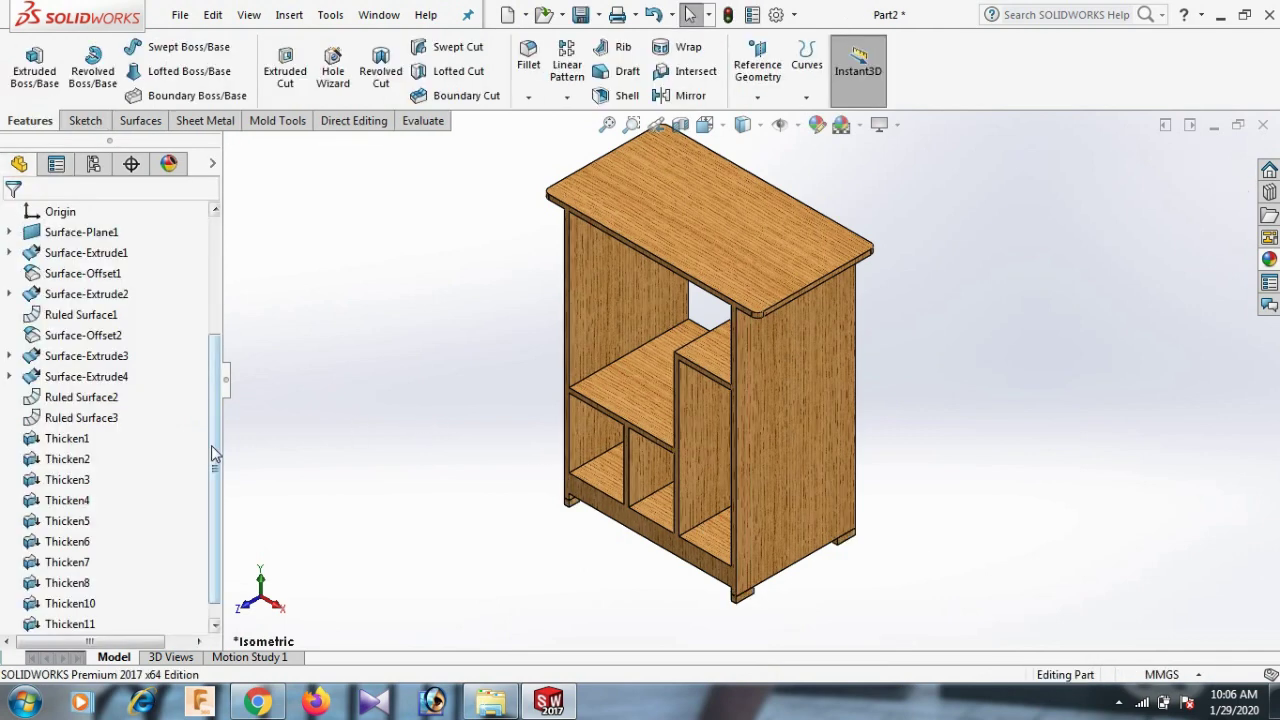
pyautogui.moveTo(211, 445); pyautogui.dragTo(217, 498)
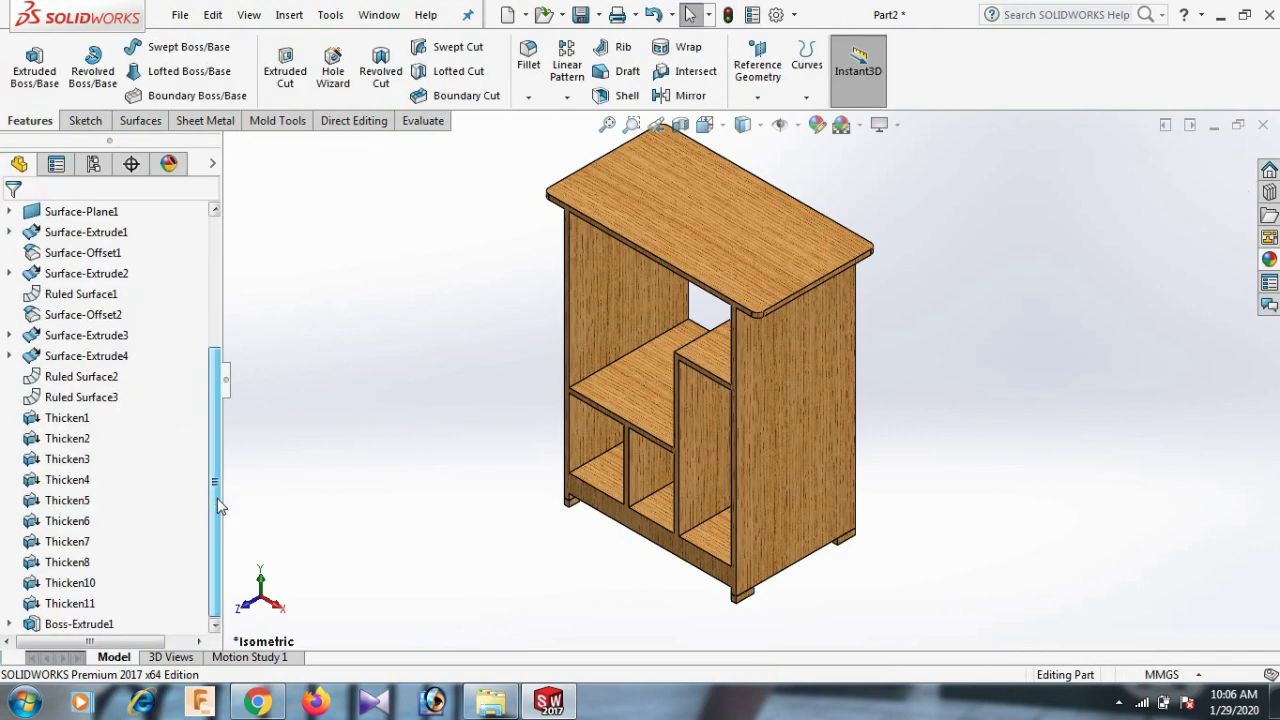
# Step: Give the Boss-Extrude1 feet a black colour appearance
pyautogui.rightClick(108, 624)
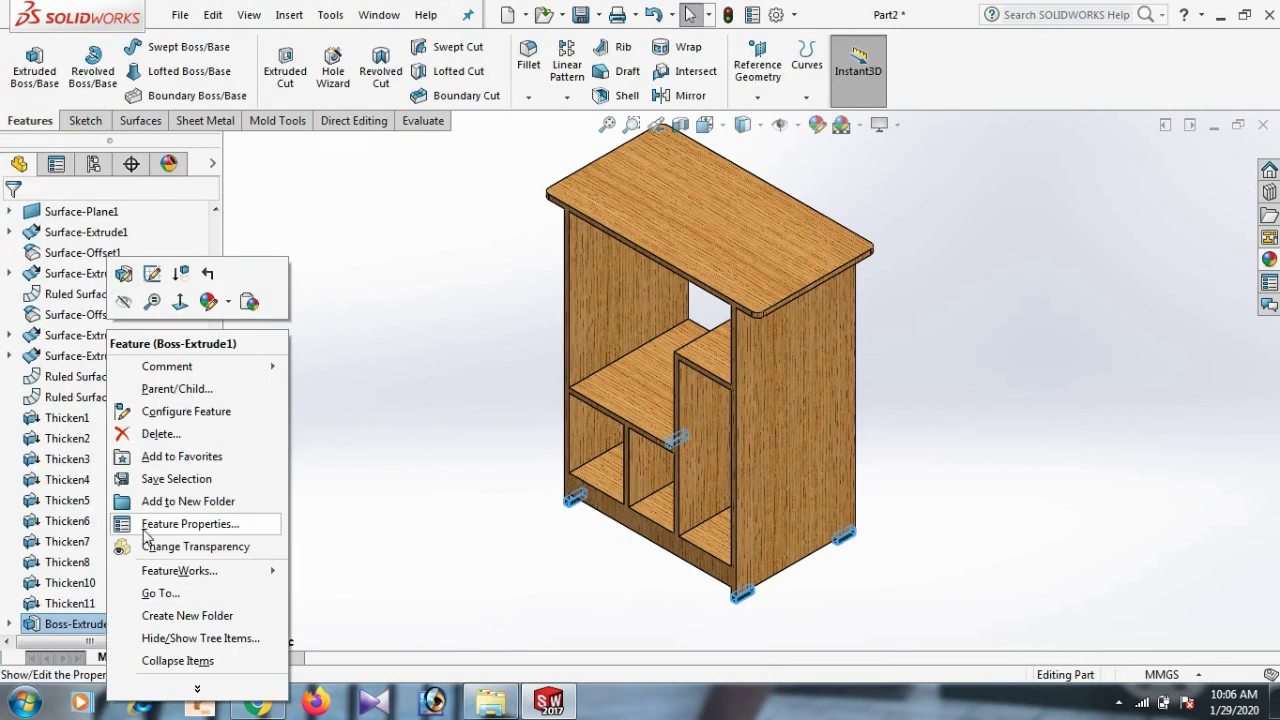
pyautogui.click(234, 300)
pyautogui.click(229, 347)
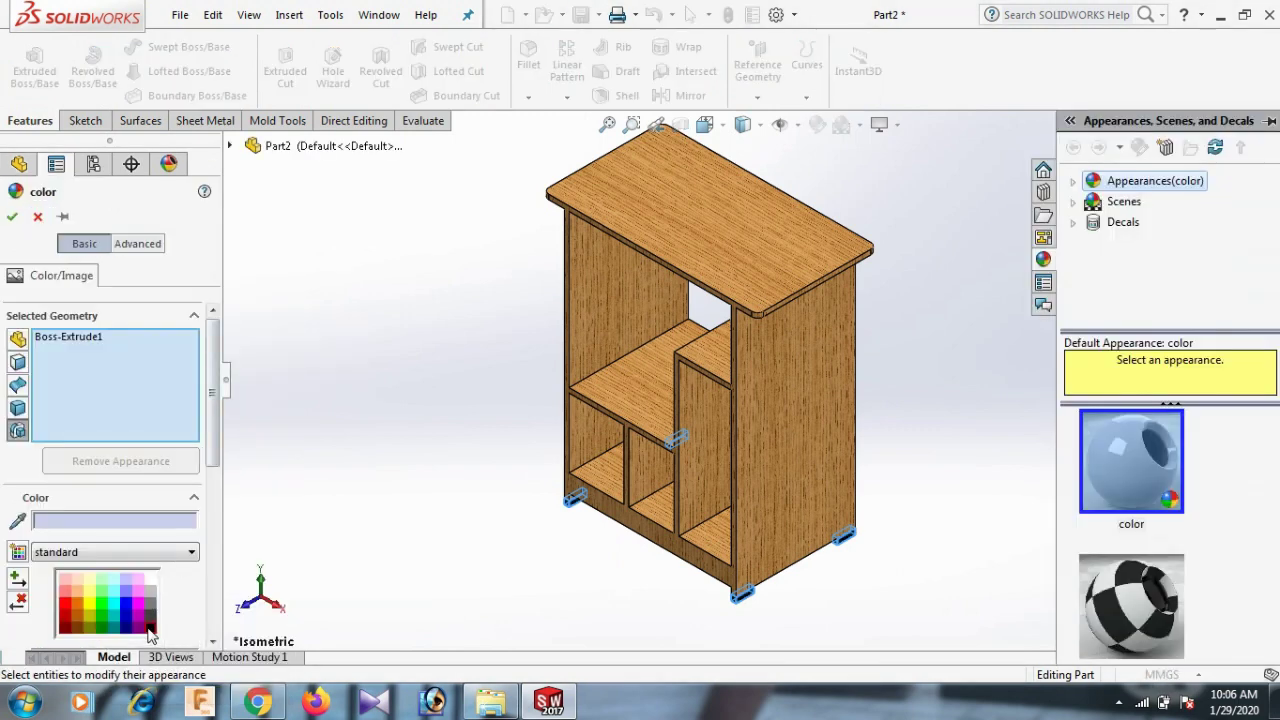
pyautogui.click(148, 627)
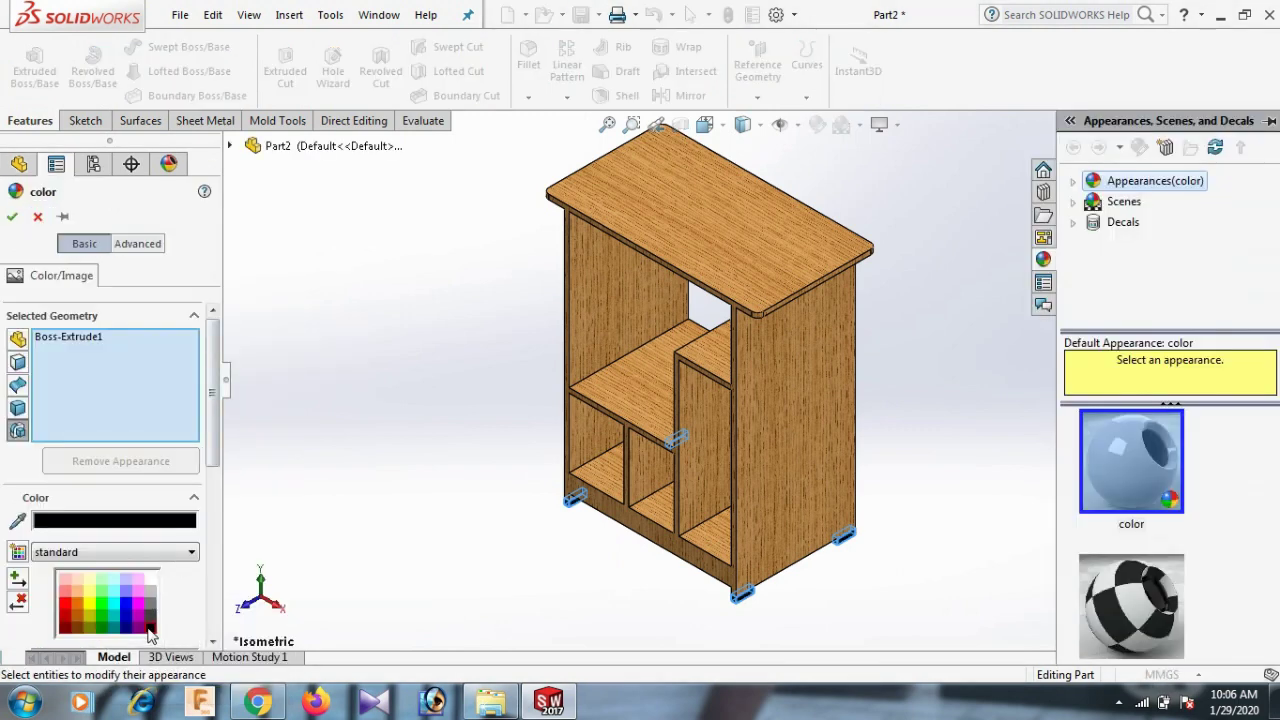
pyautogui.click(11, 217)
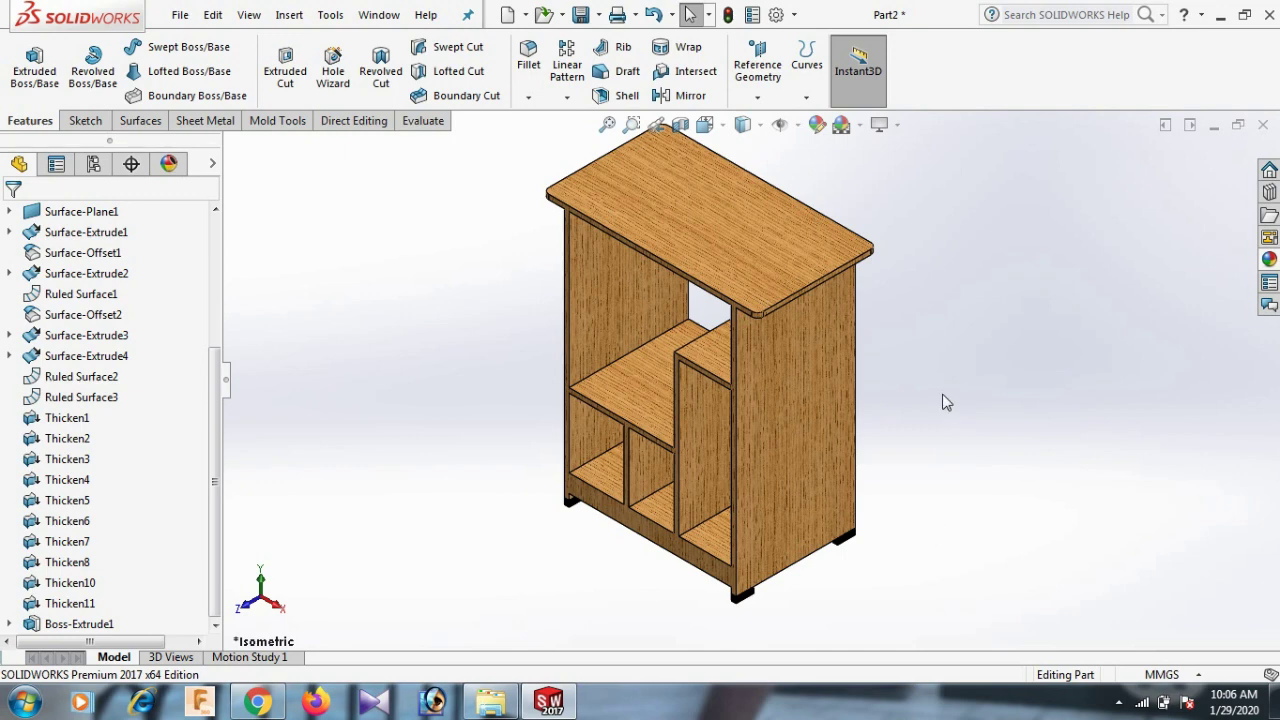
# Step: View the finished oak cabinet on its black feet in isometric, fitted to screen, then reveal hidden tray icons
pyautogui.press('space')
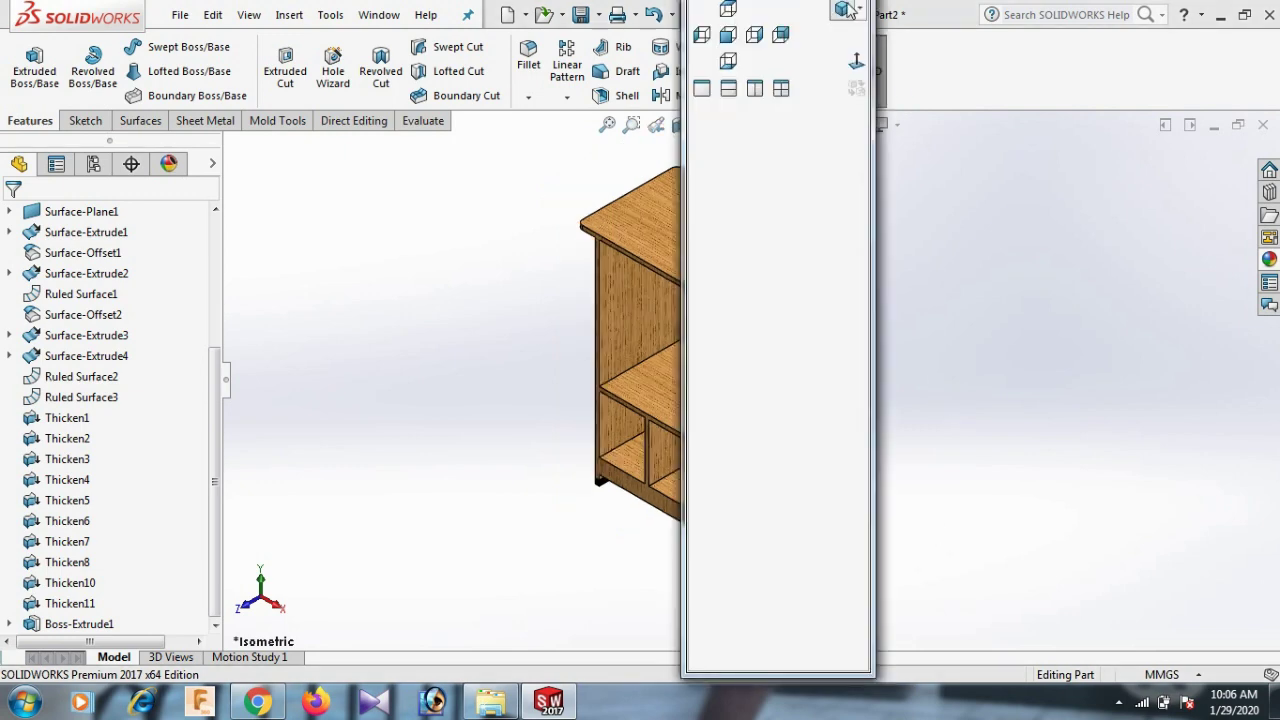
pyautogui.click(845, 10)
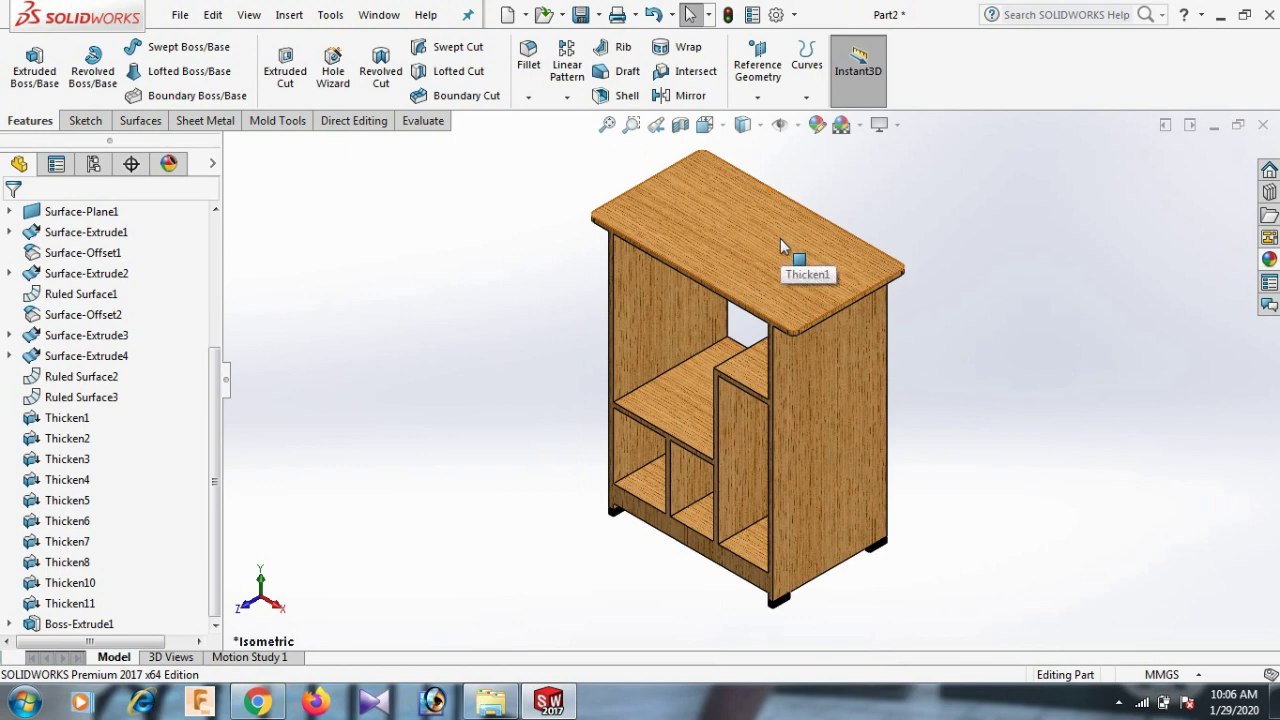
pyautogui.scroll(-2, 783, 250)
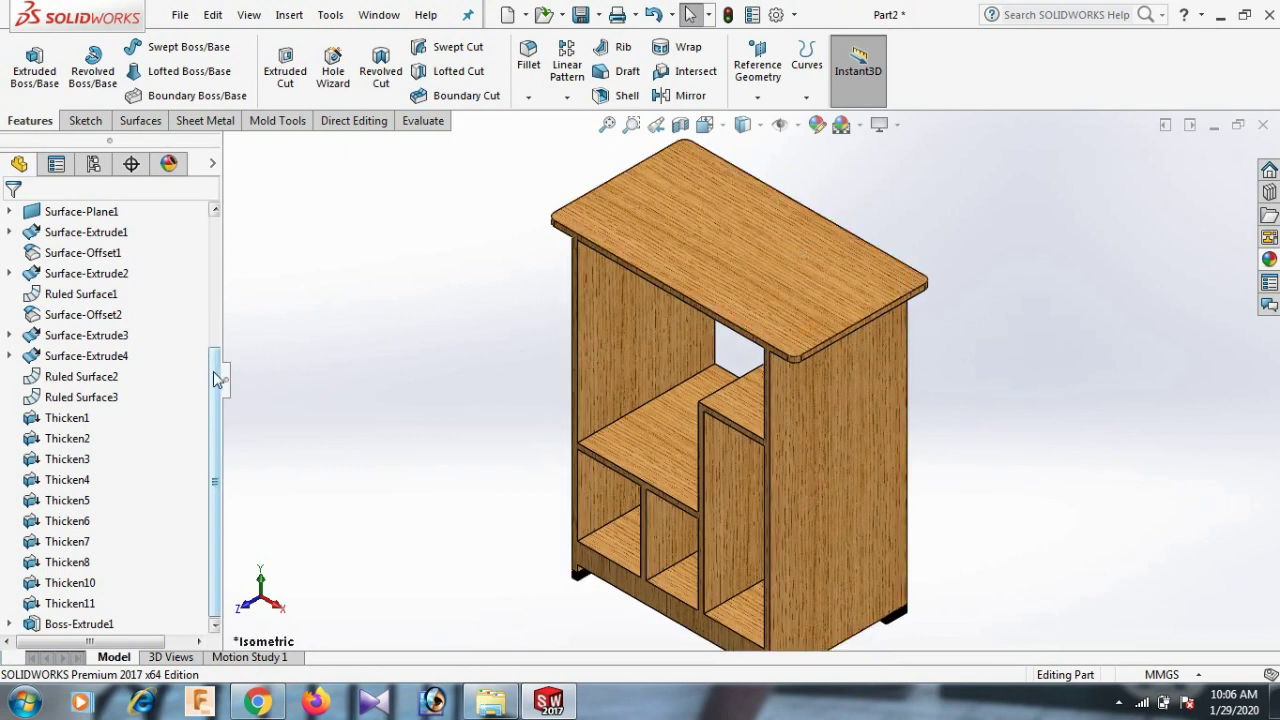
pyautogui.moveTo(213, 371); pyautogui.dragTo(227, 283)
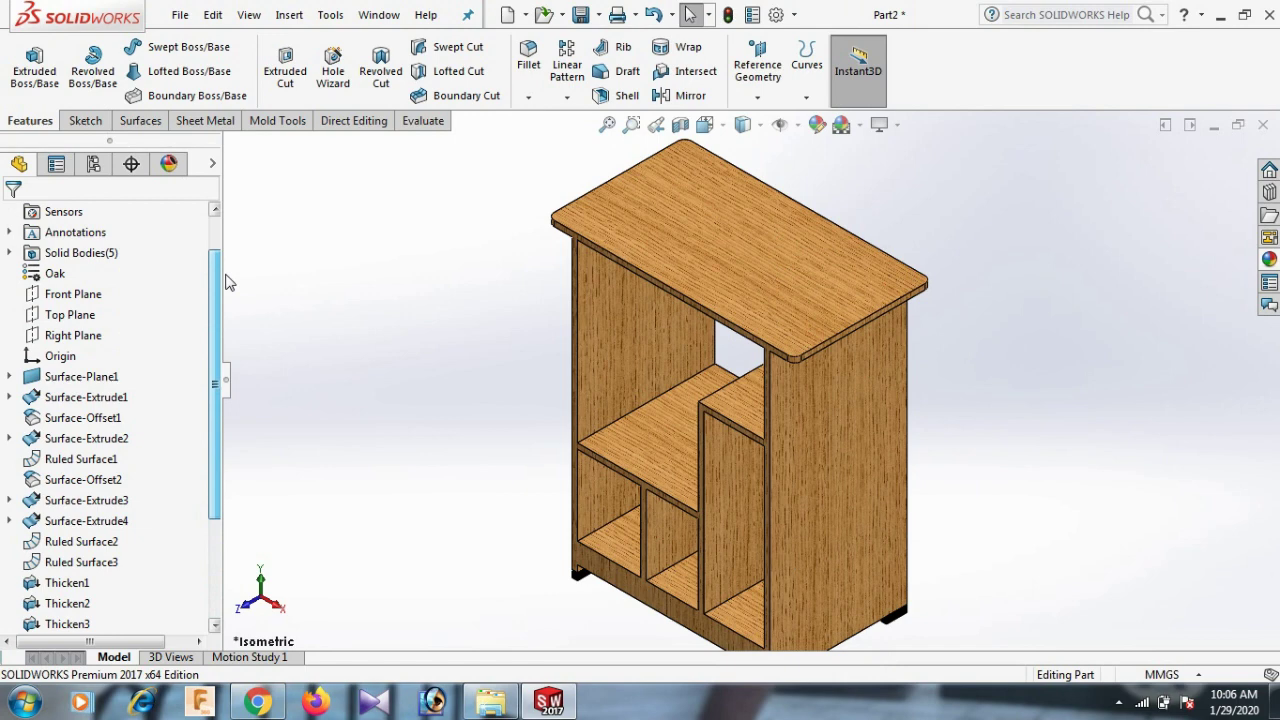
pyautogui.press('f')
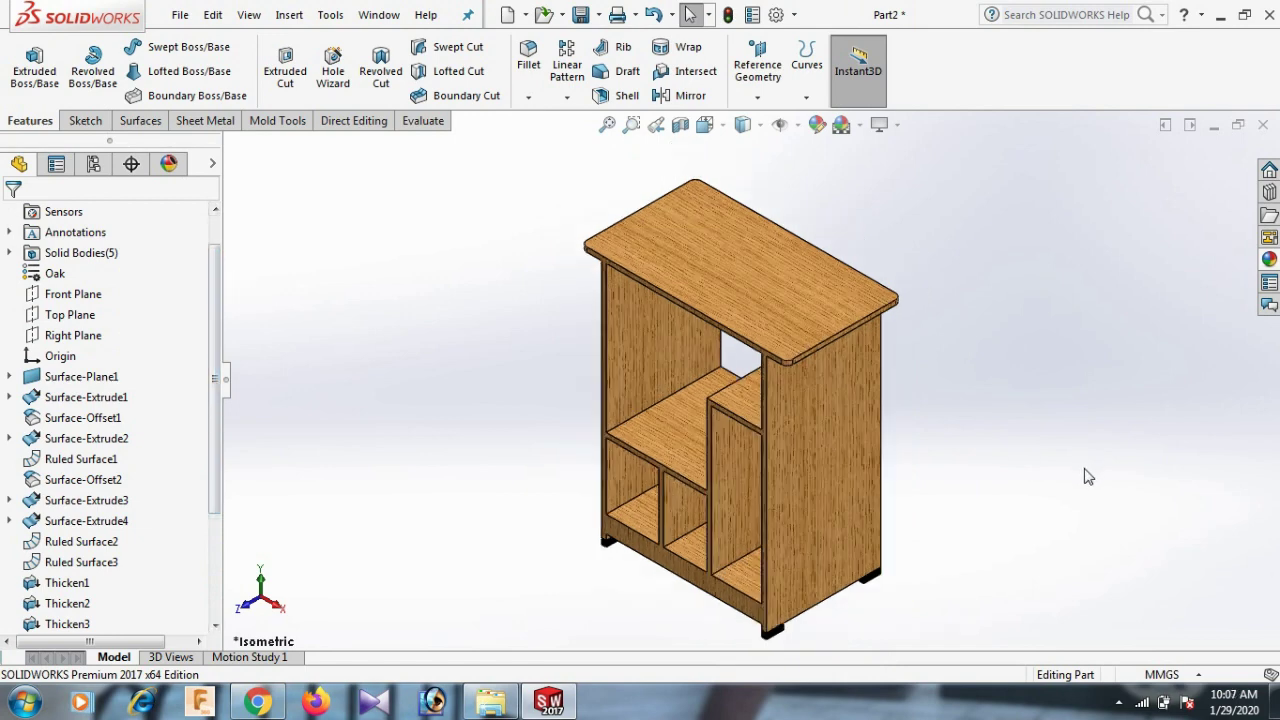
pyautogui.click(1120, 703)
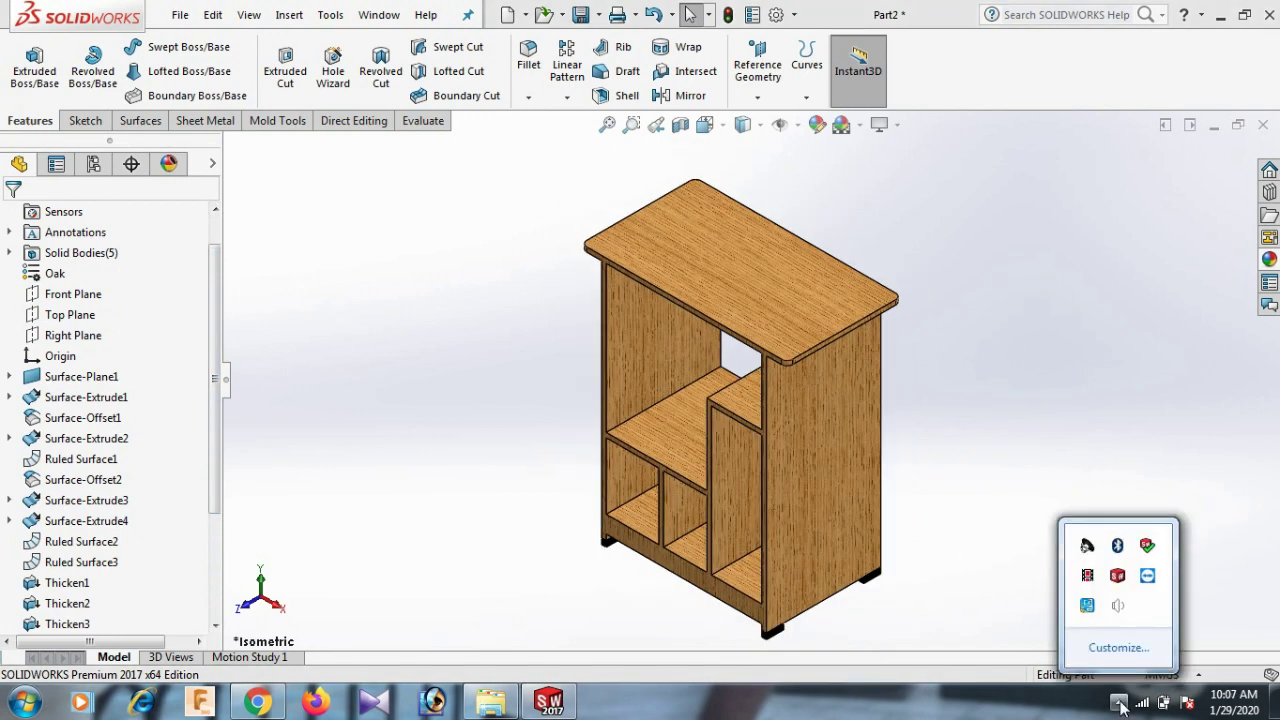